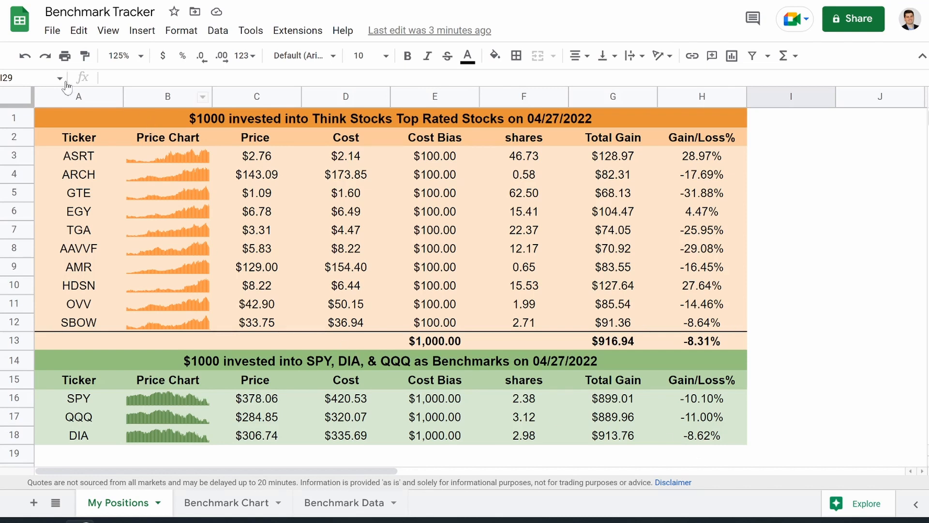
Examine each column of the My Positions sheet, from Ticker in column A through Gain/Loss% in column H.
click(71, 99)
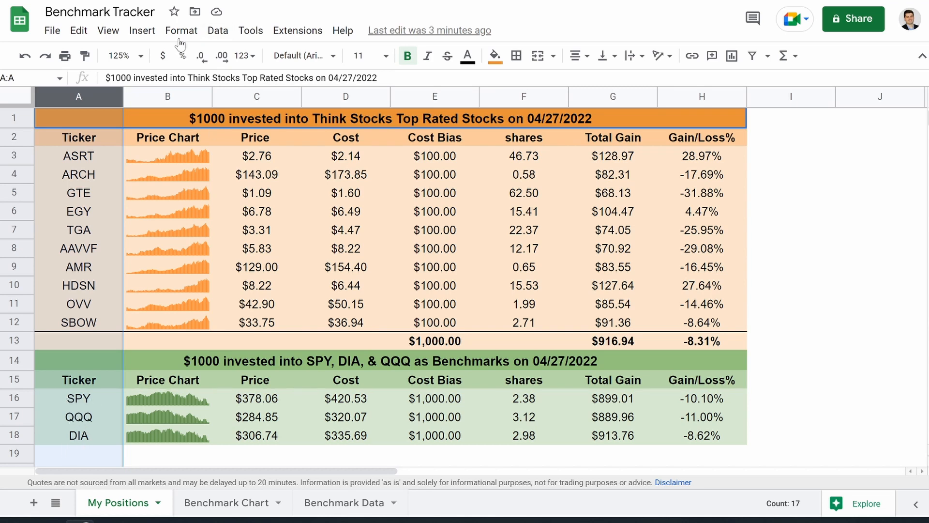
click(160, 95)
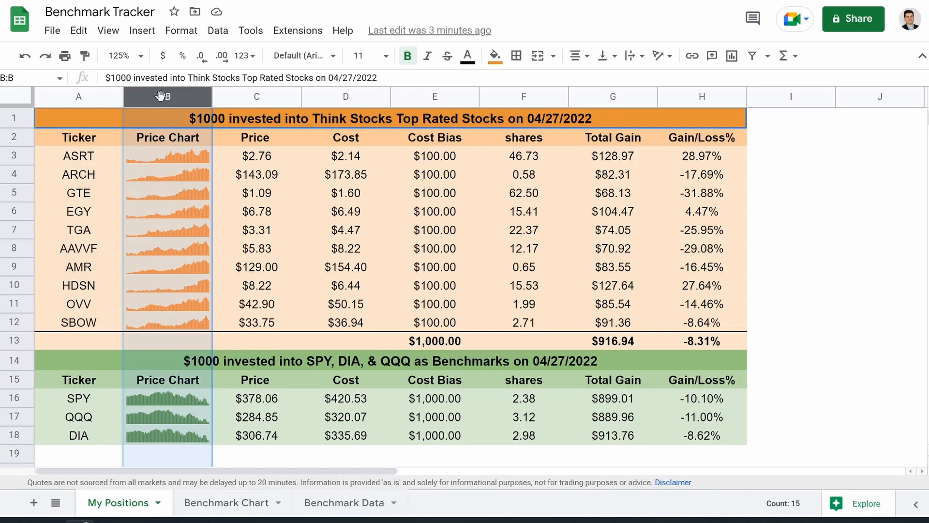
click(241, 95)
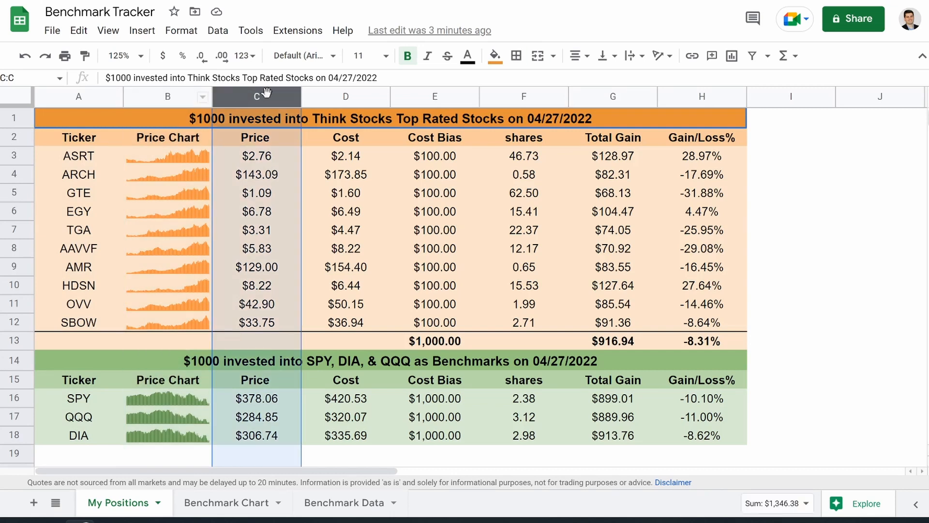
click(327, 97)
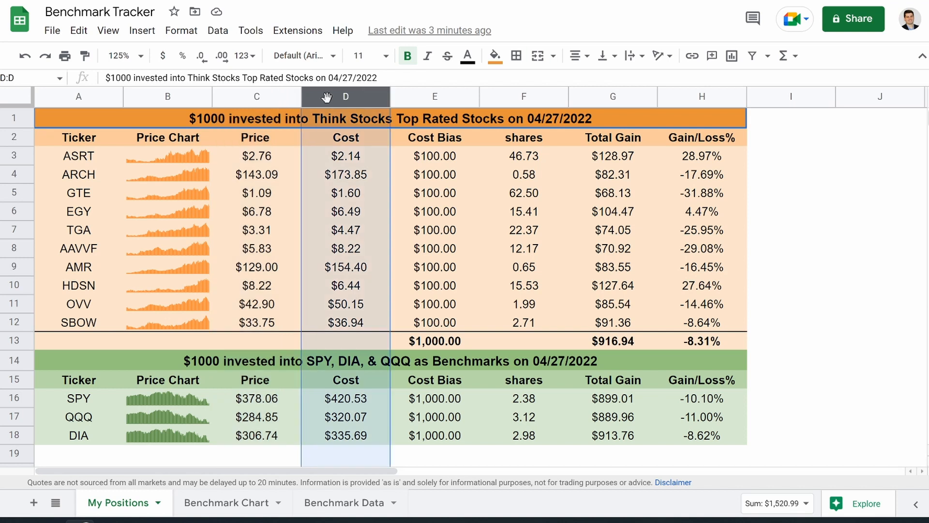
click(426, 98)
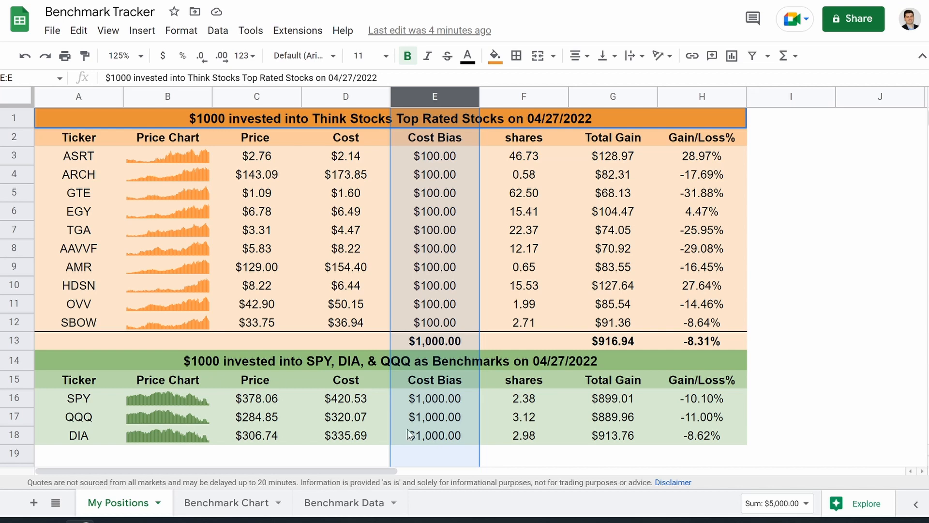
click(523, 99)
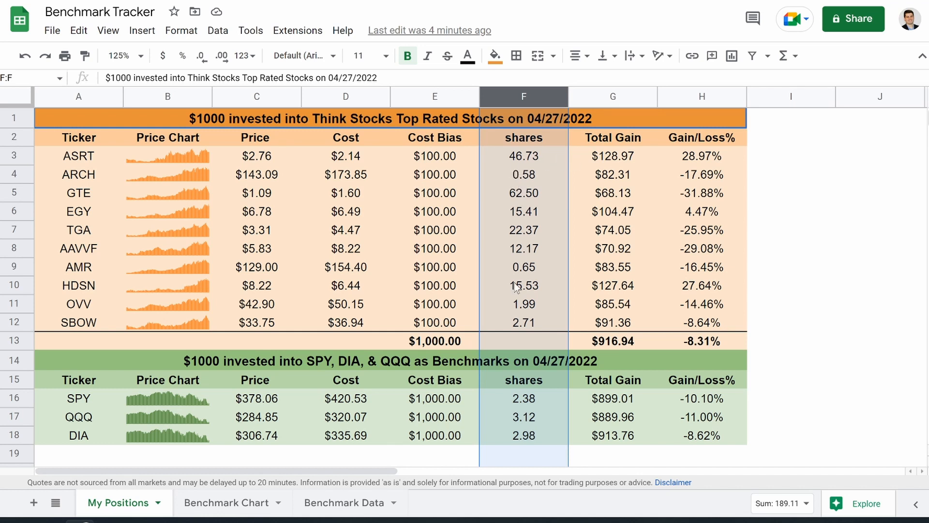
click(605, 97)
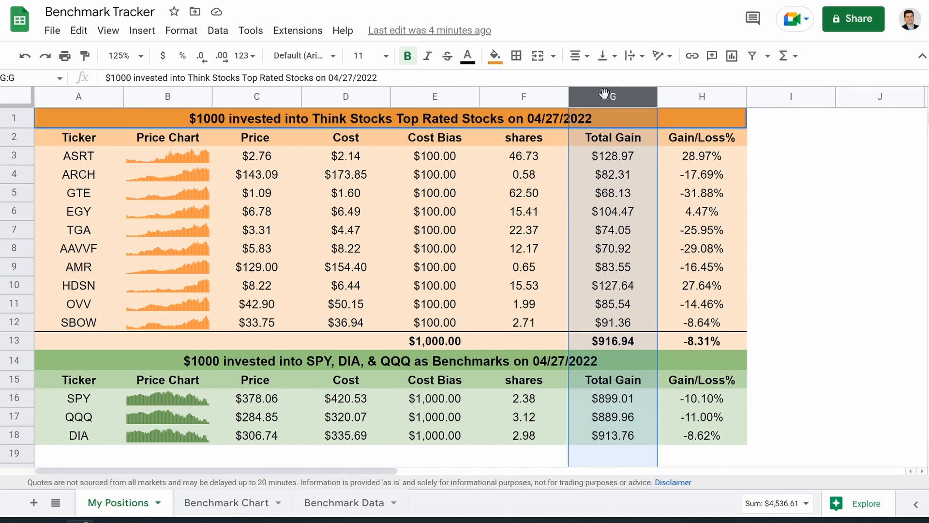
click(684, 90)
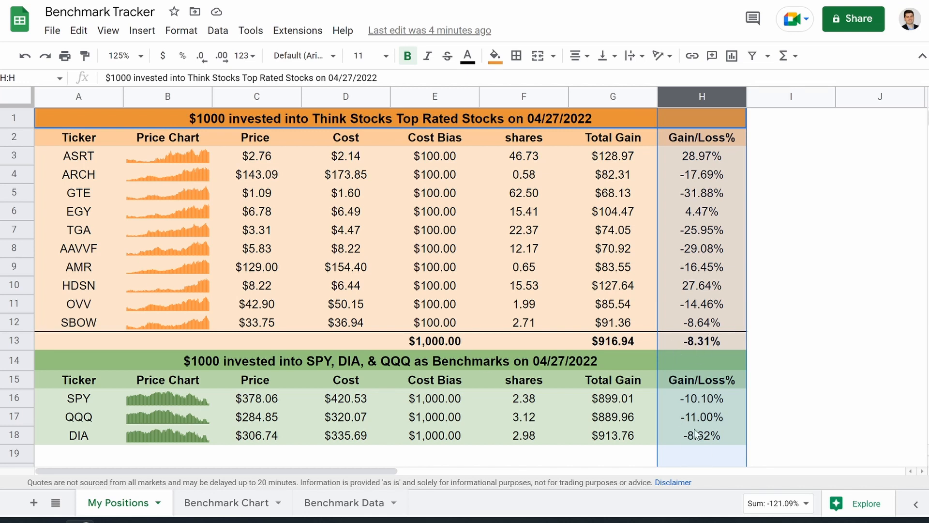
Set the stock ticker in C1 of the Benchmark Data sheet to TGA and view the Benchmark Chart sheet.
click(226, 500)
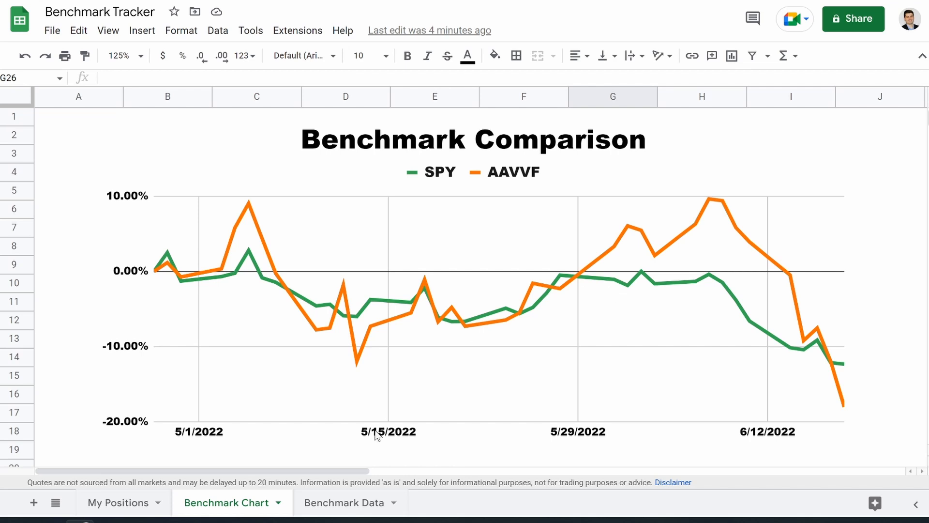
click(354, 512)
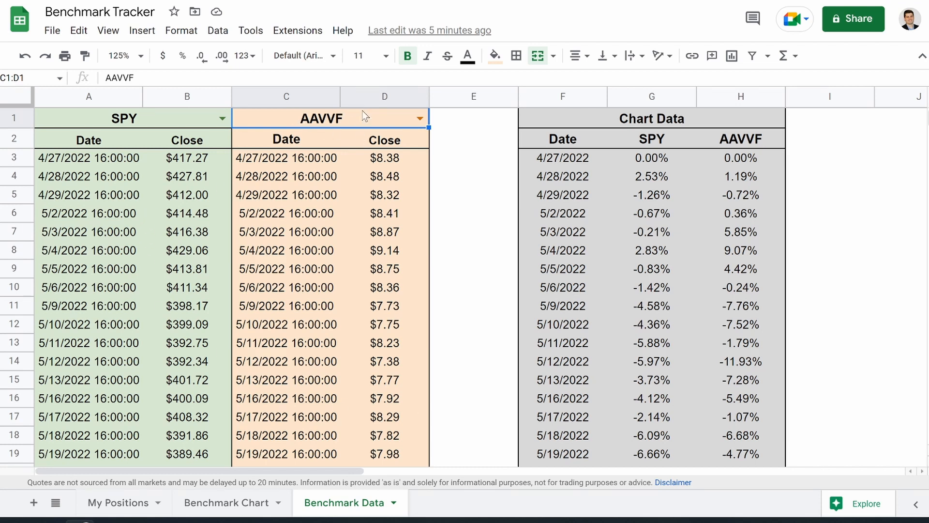
click(420, 119)
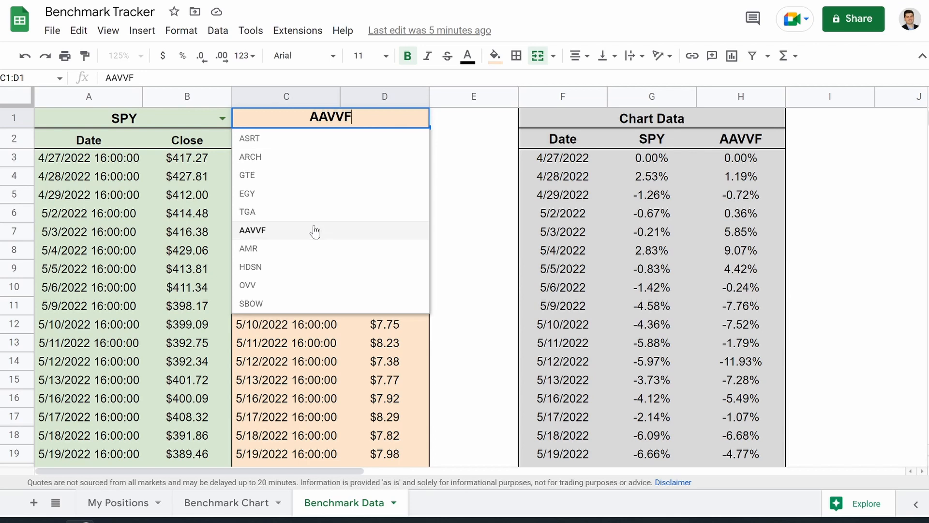
click(299, 218)
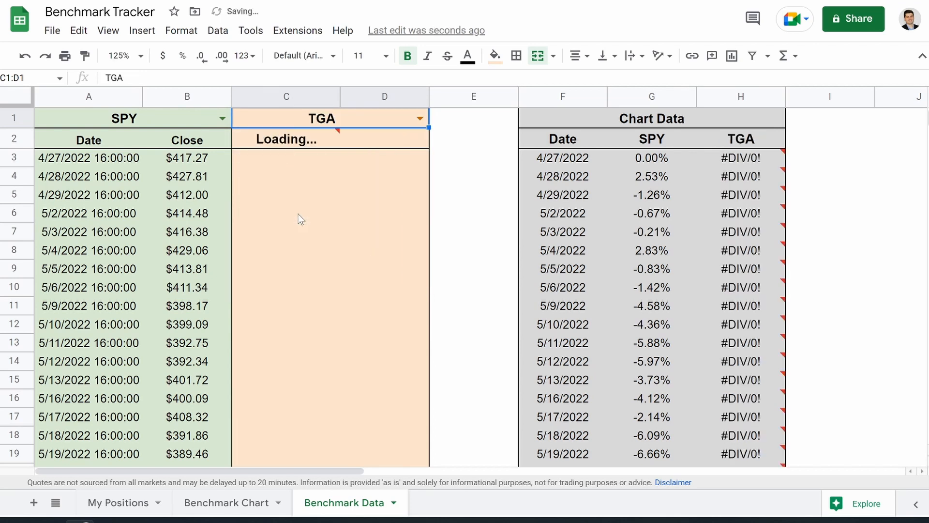
click(226, 505)
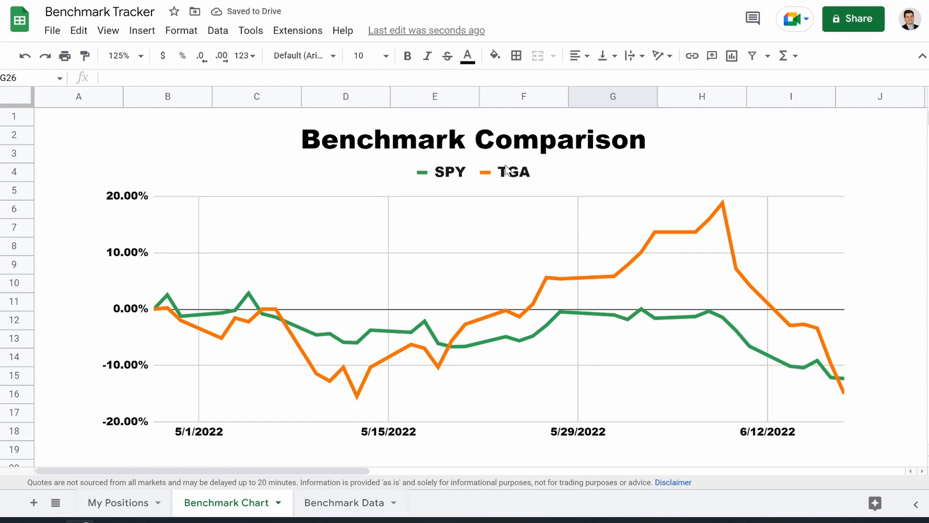
Set the benchmark ticker in A1 of the Benchmark Data sheet to DIA and view the comparison chart.
click(338, 504)
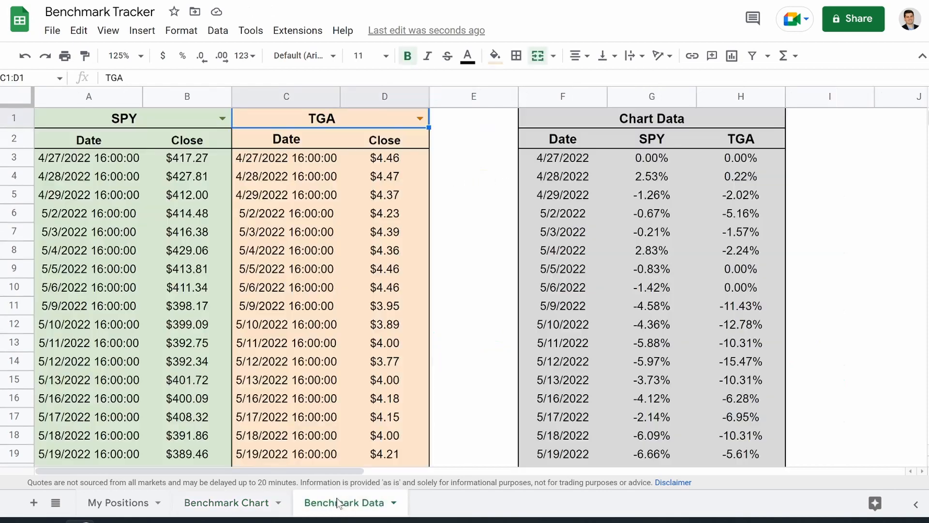
click(222, 119)
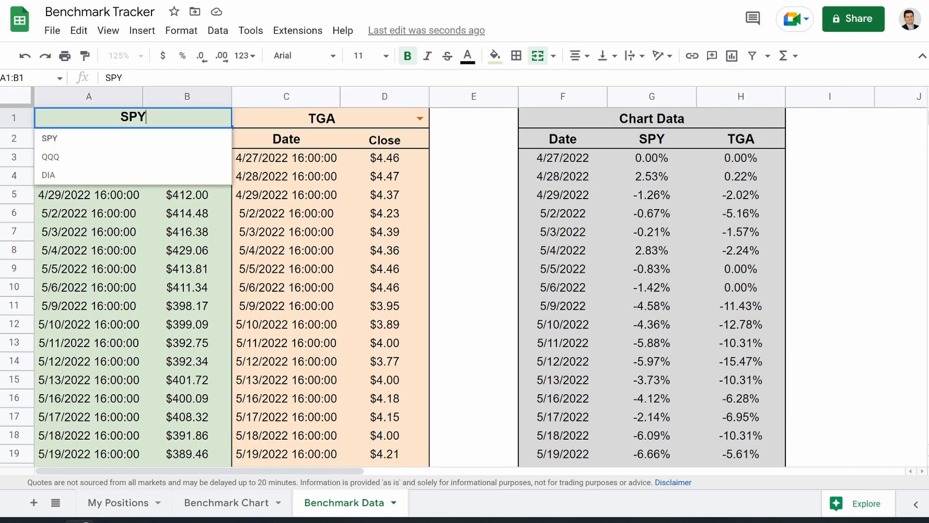
click(145, 179)
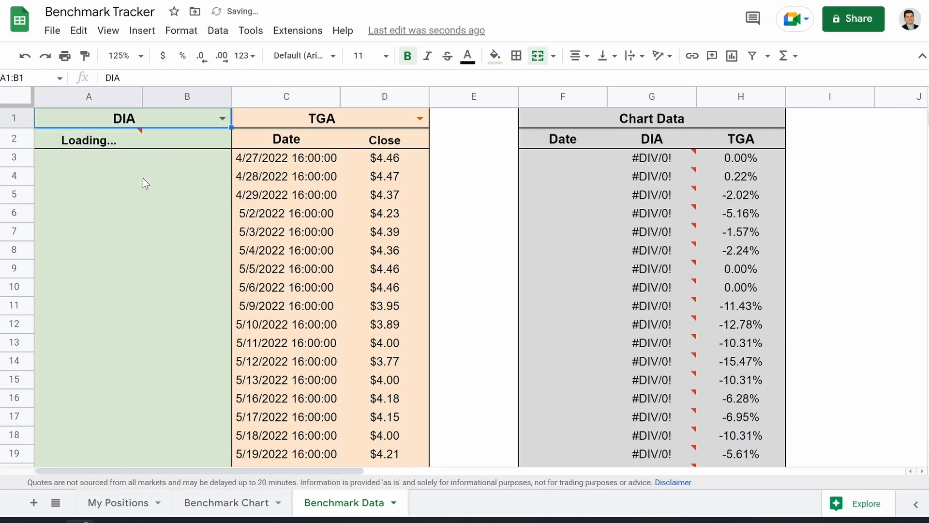
click(216, 503)
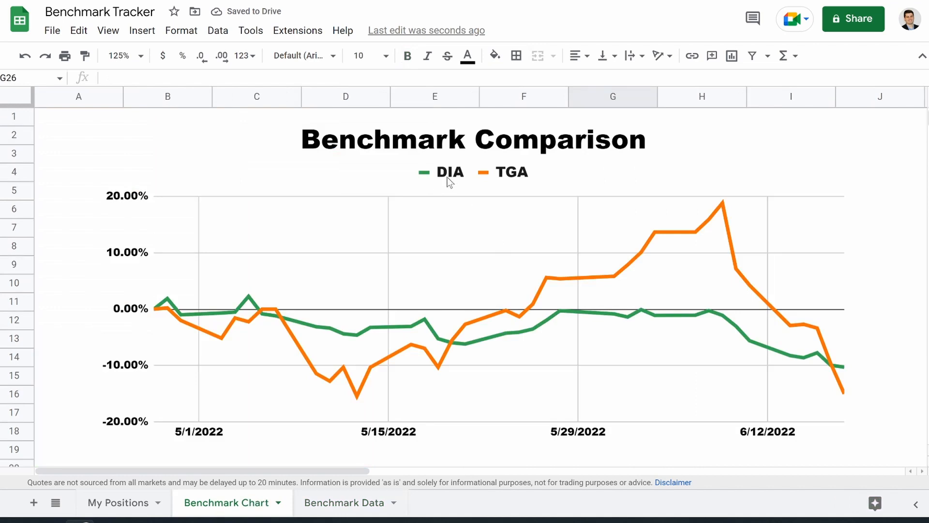
Set the benchmark ticker in A1 of Benchmark Data to QQQ, then review the comparison chart and the My Positions sheet.
click(358, 503)
click(222, 119)
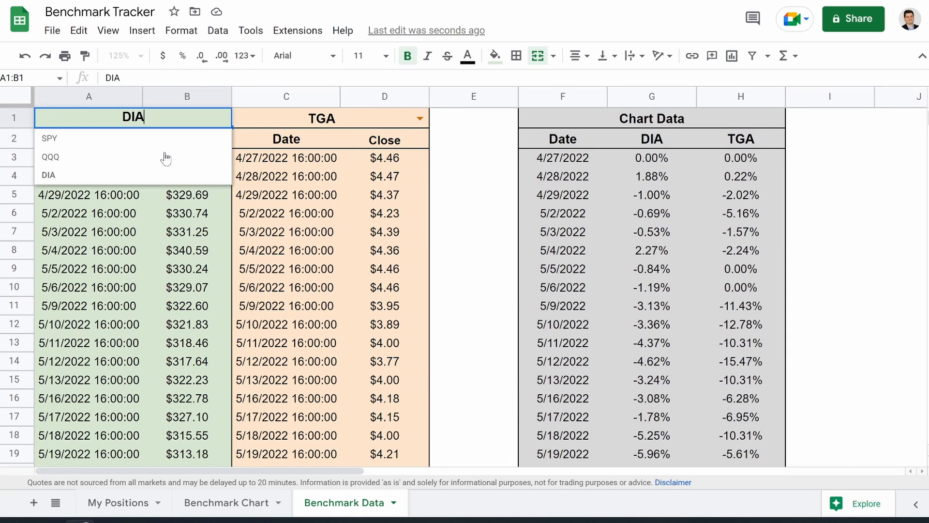
click(137, 162)
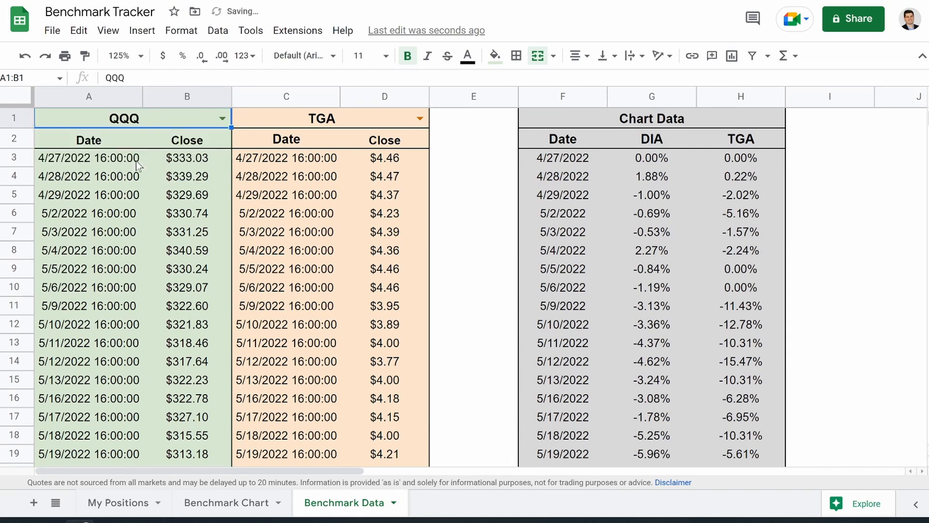
click(232, 503)
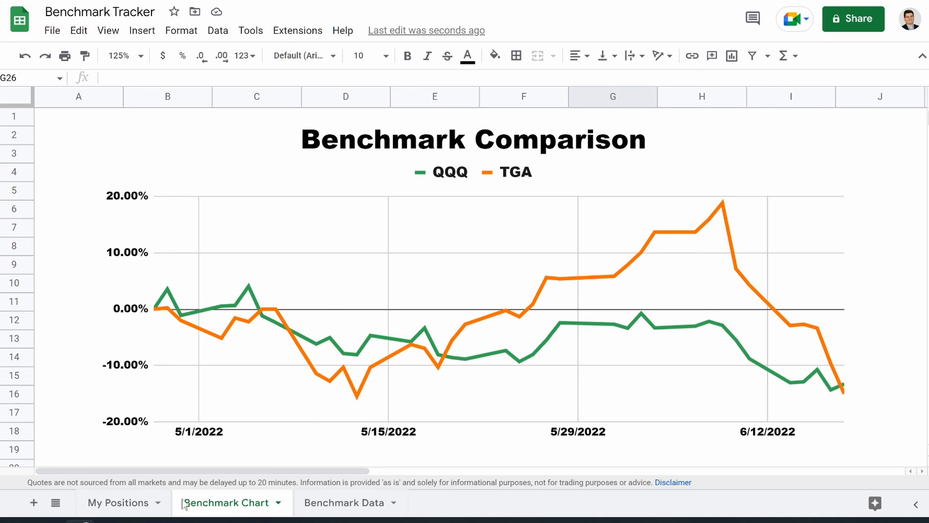
click(119, 503)
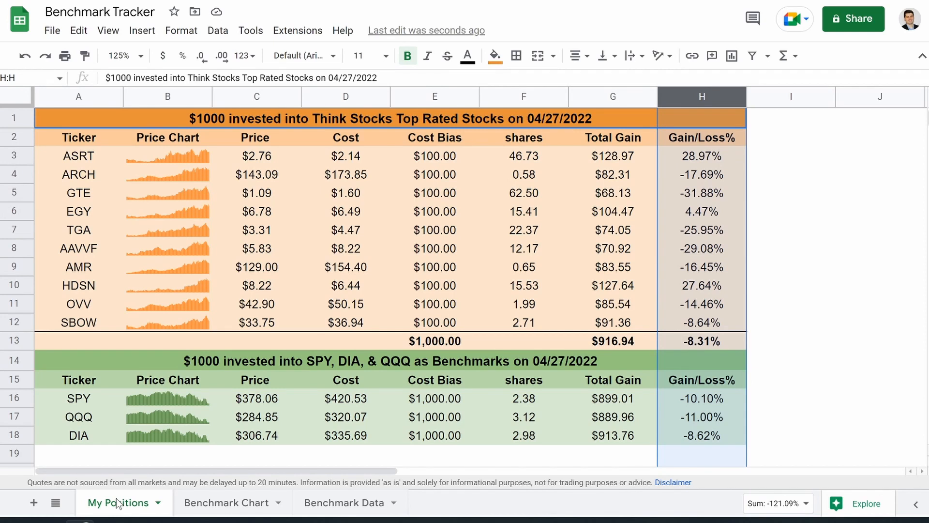
click(776, 287)
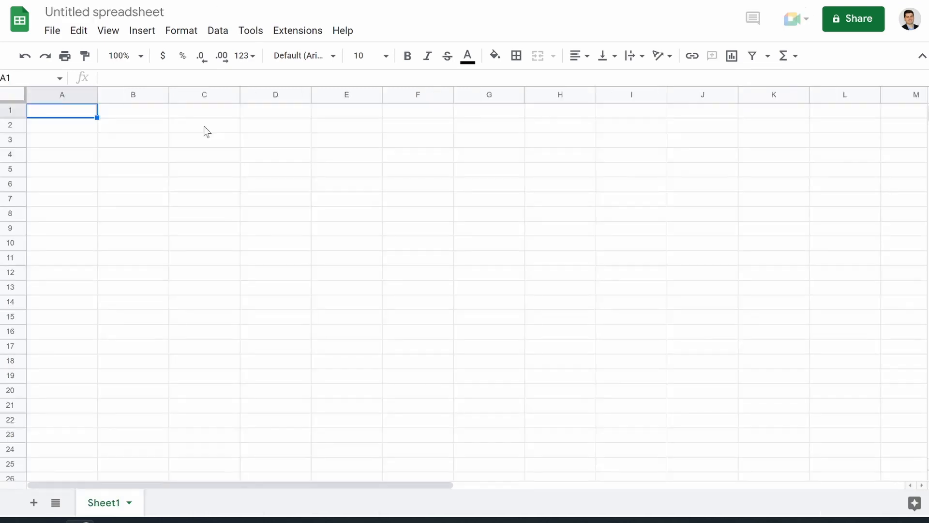
Rename the blank untitled spreadsheet as Benchmark Tracker.
click(92, 15)
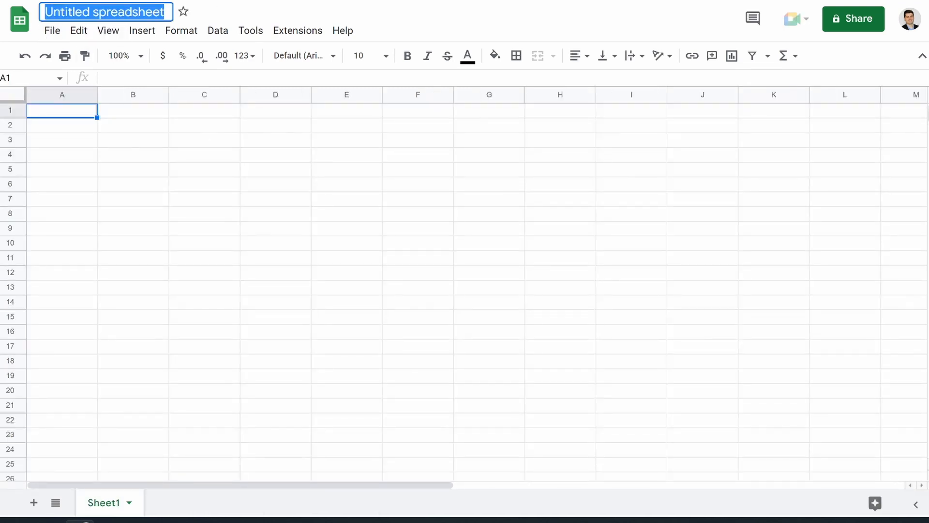
text(B)
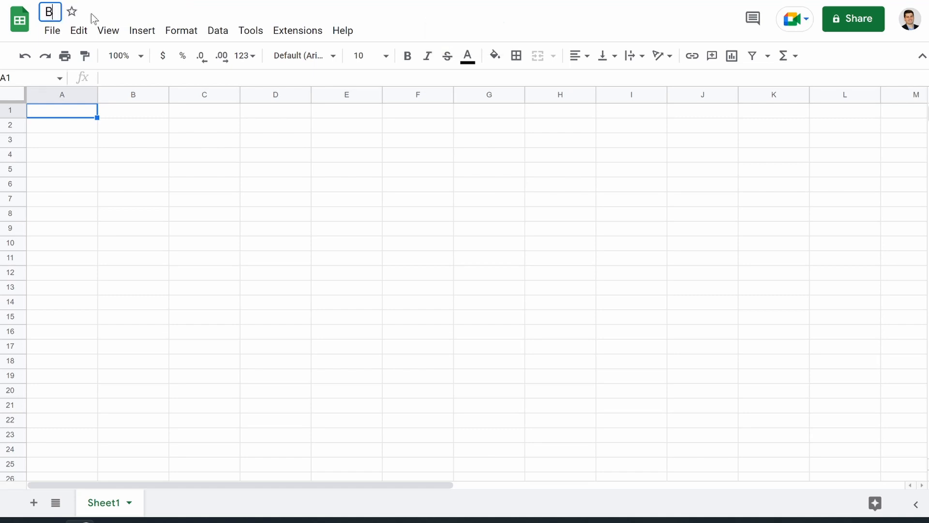
text(enchmar)
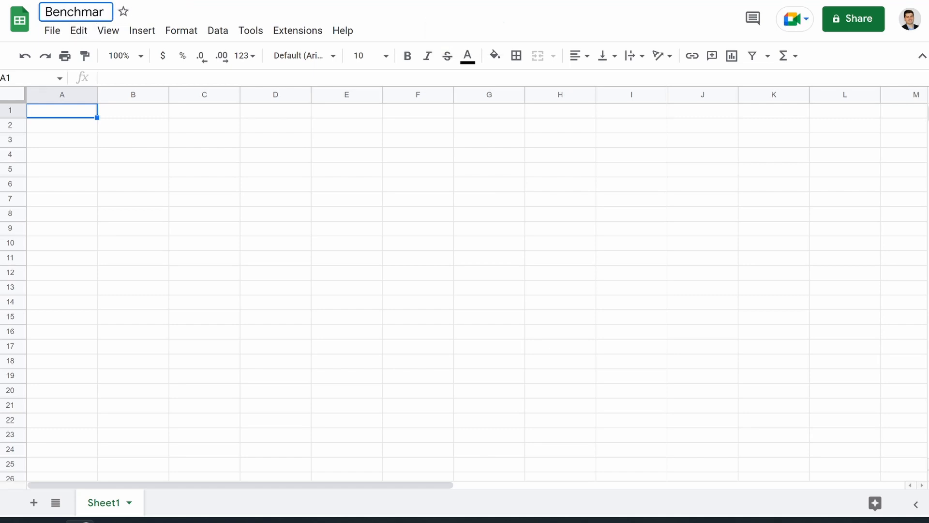
text(k Tracker)
Enter the headers Ticker, Price Chart, price, Cost and Cost Bias in cells A1 to E1.
click(57, 119)
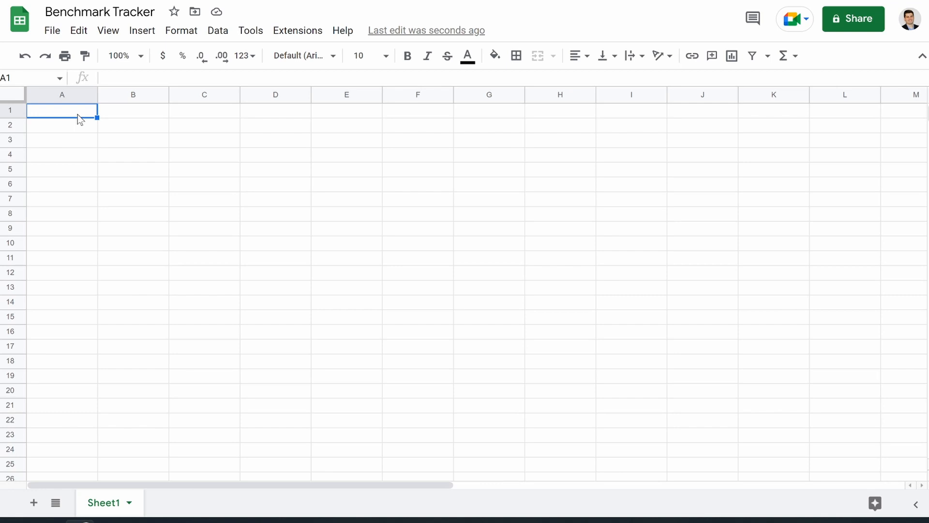
text(Ticker)
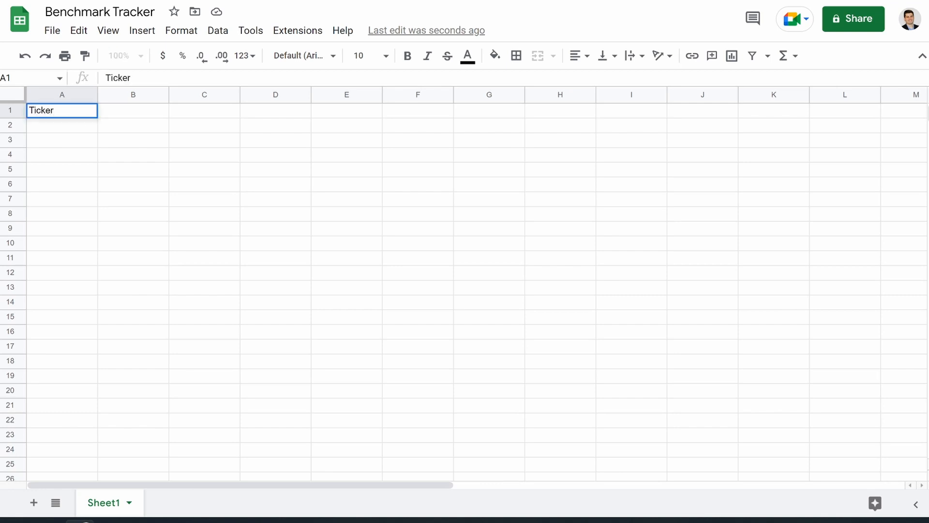
key(Tab)
text(Price Chrt)
key(Tab)
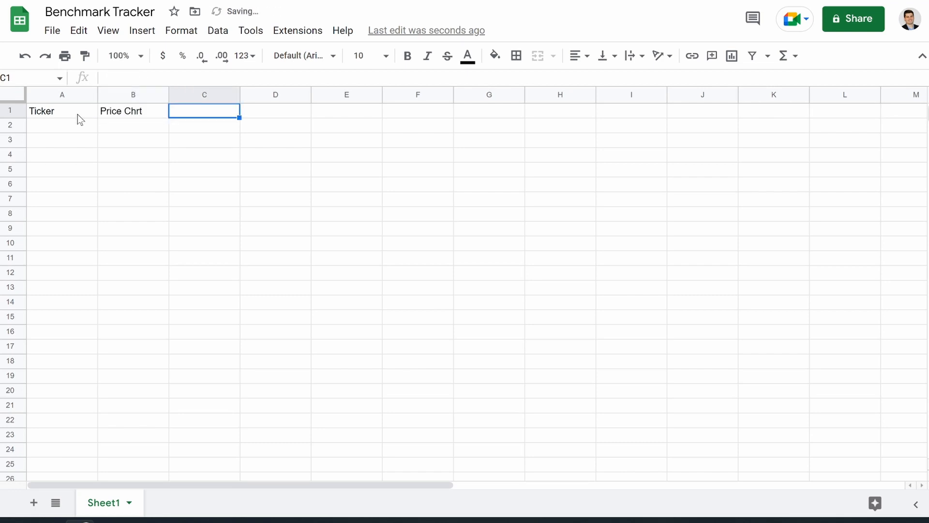
text(price)
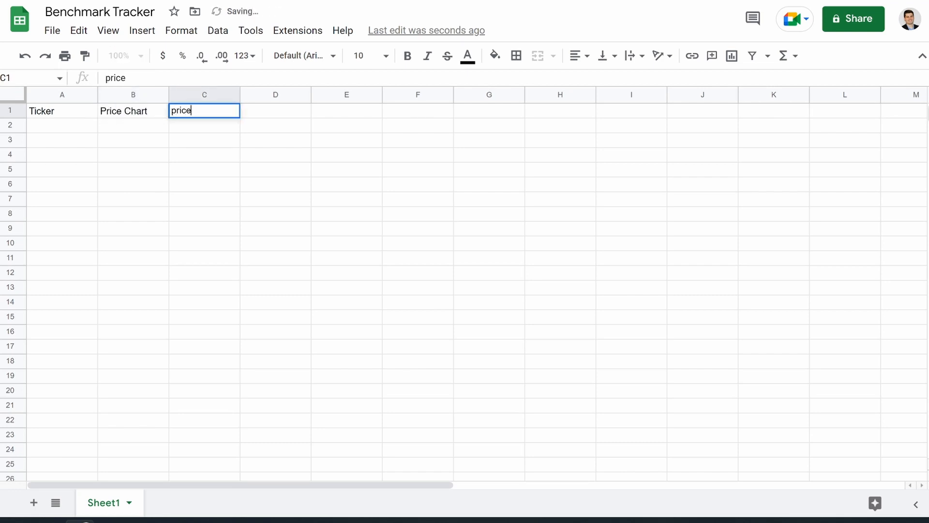
key(Tab)
text(Cost)
key(Tab)
text(Cost Bias)
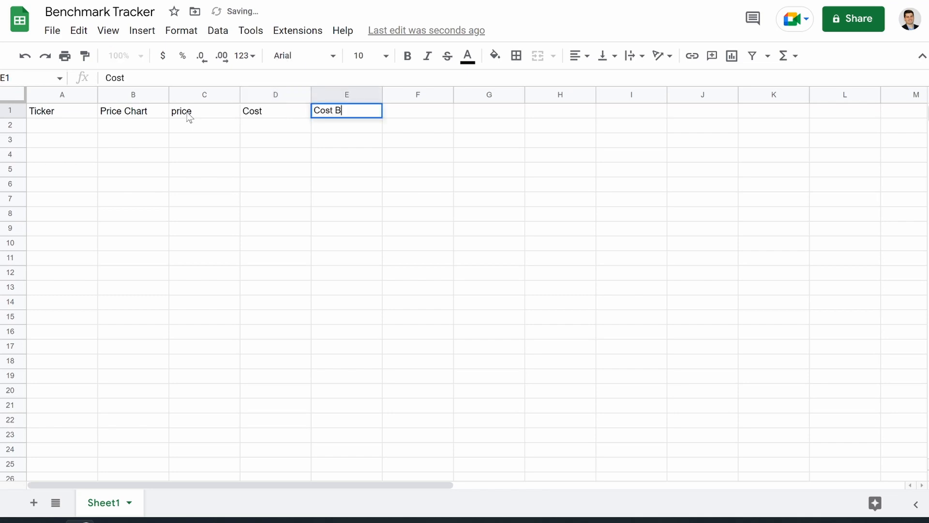
Enter the remaining headers Shares, Total Gain and Gain/Loss% in cells F1 to H1.
key(Tab)
text(Shares)
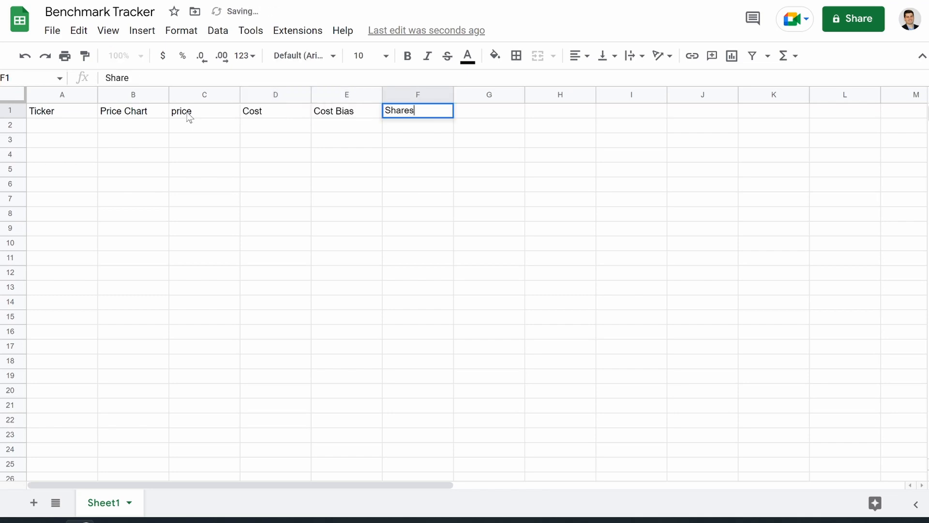
key(Tab)
text(Total Gai)
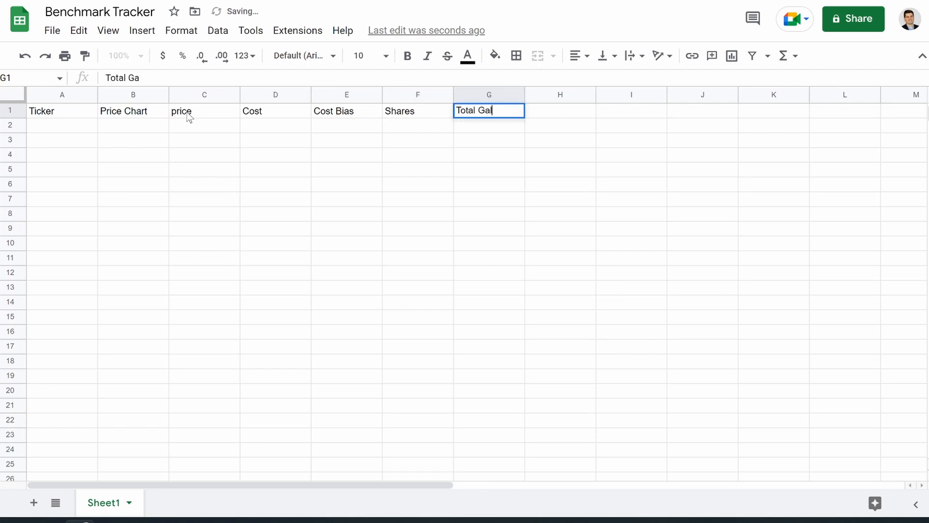
text(n)
key(Tab)
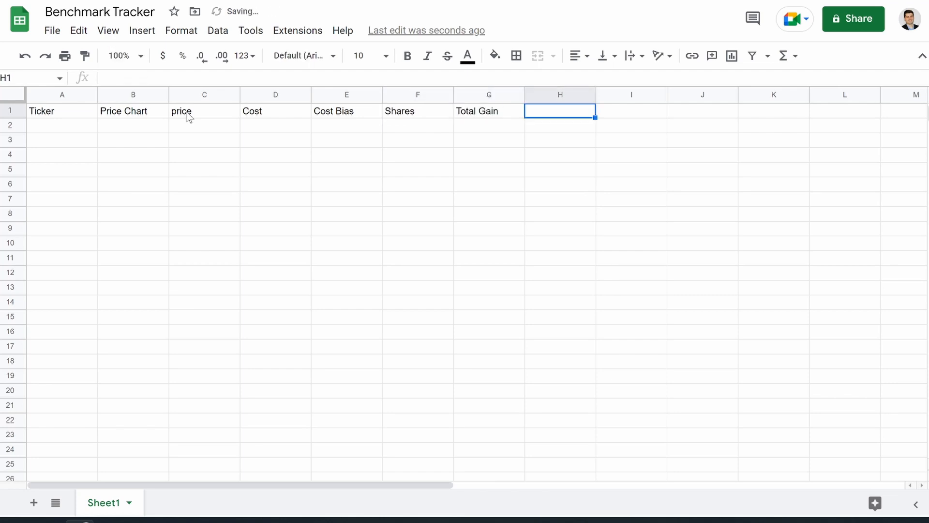
text(Gain)
text(/)
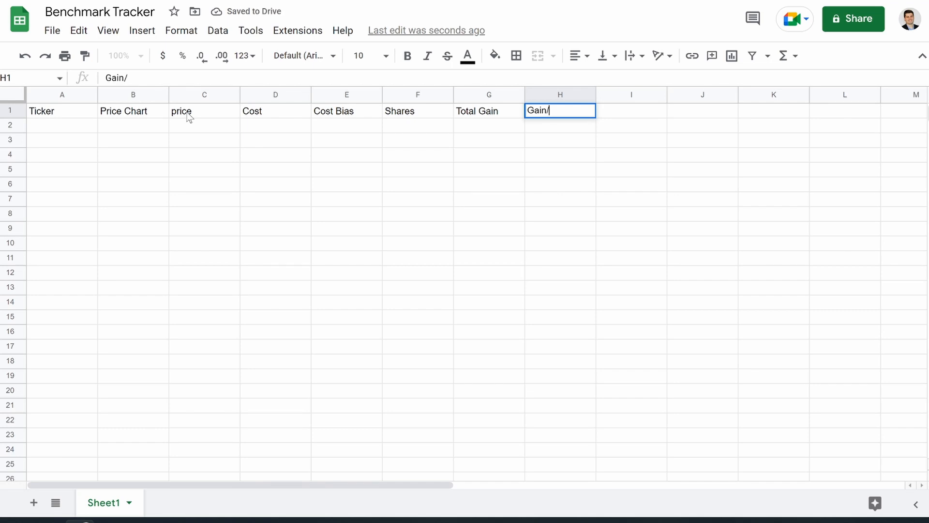
text(Loss%)
click(367, 218)
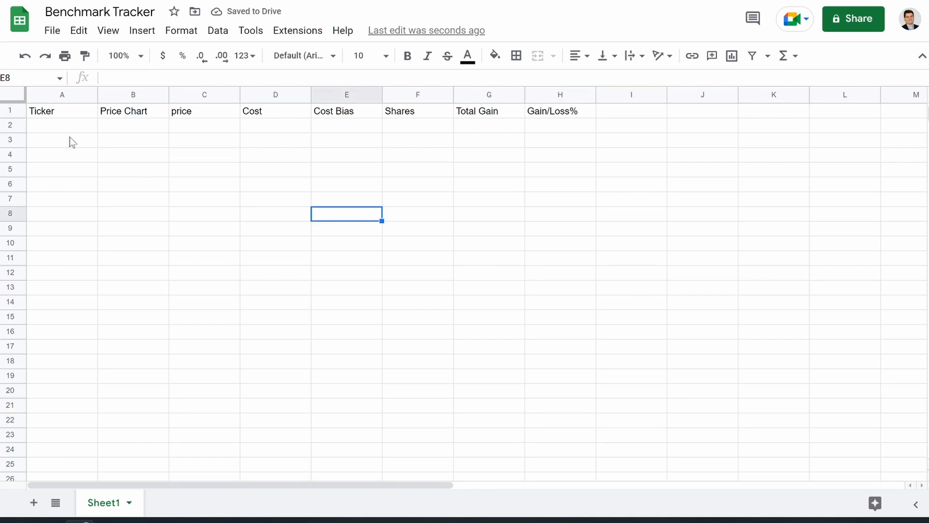
Enter the tickers ASRT, ARCH, GTE, EGY, TGA, AAVVF, AMR, HDSN, OVV and SBOW in cells A2 to A11.
click(32, 126)
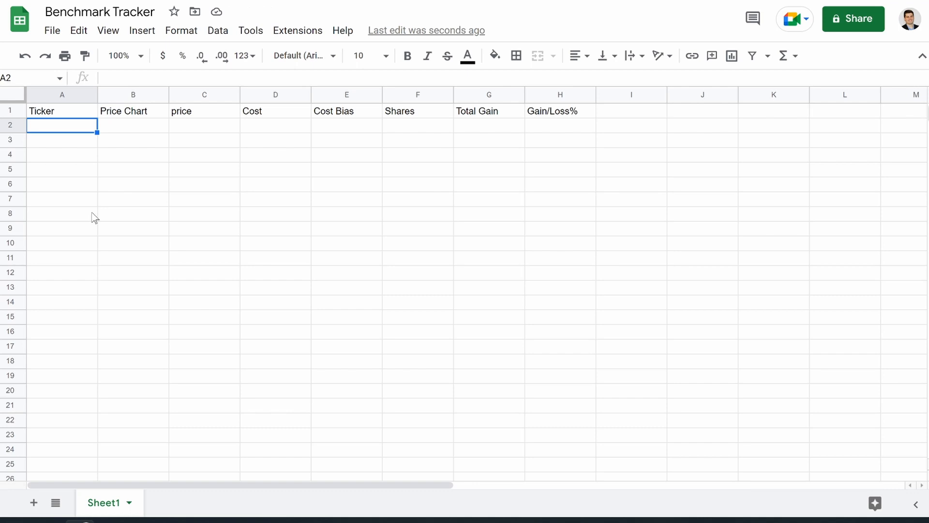
text(Asrt)
key(Return)
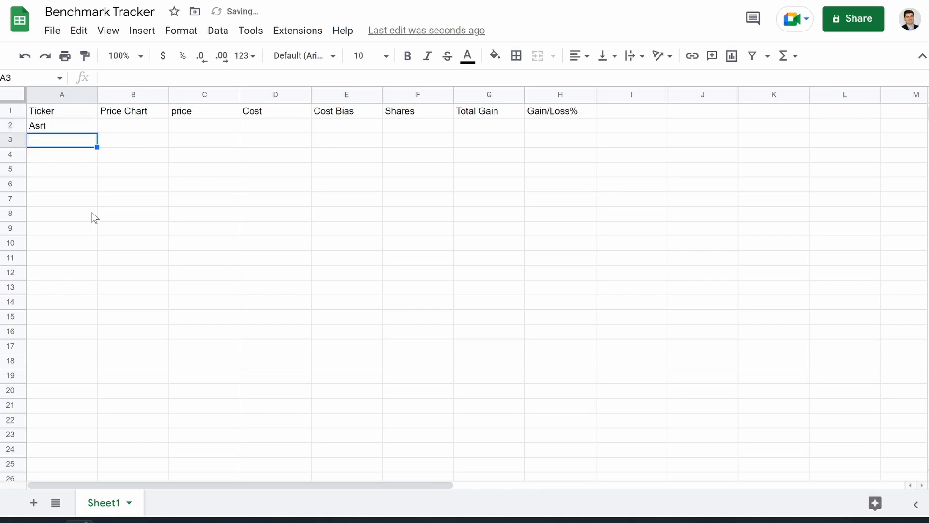
text(Arch)
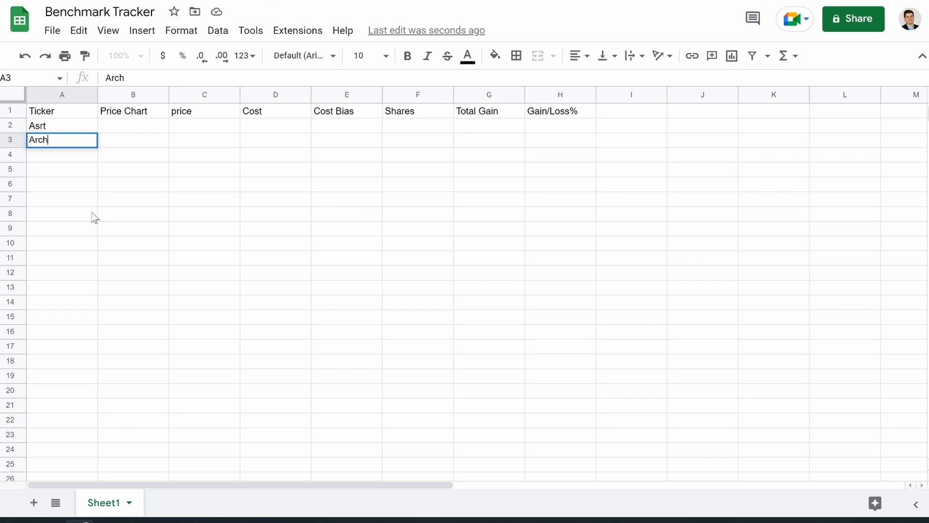
key(Return)
text(GTE)
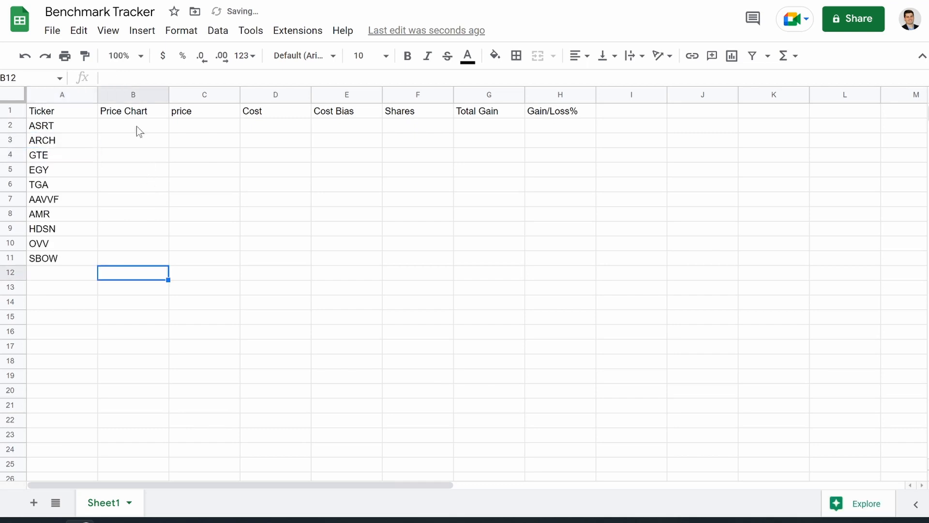
Enter the formula =GOOGLEFINANCE(A2) in cell C2 to fetch the price of the first ticker.
click(127, 129)
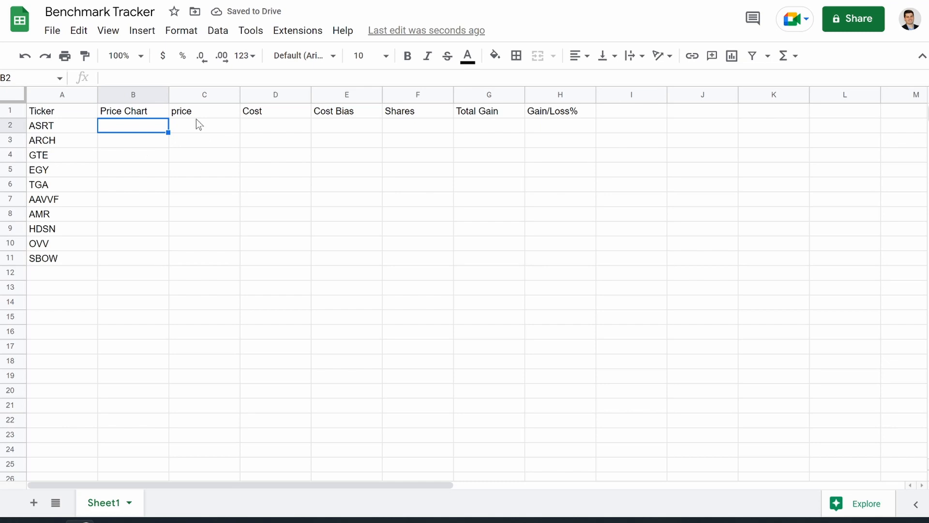
click(189, 129)
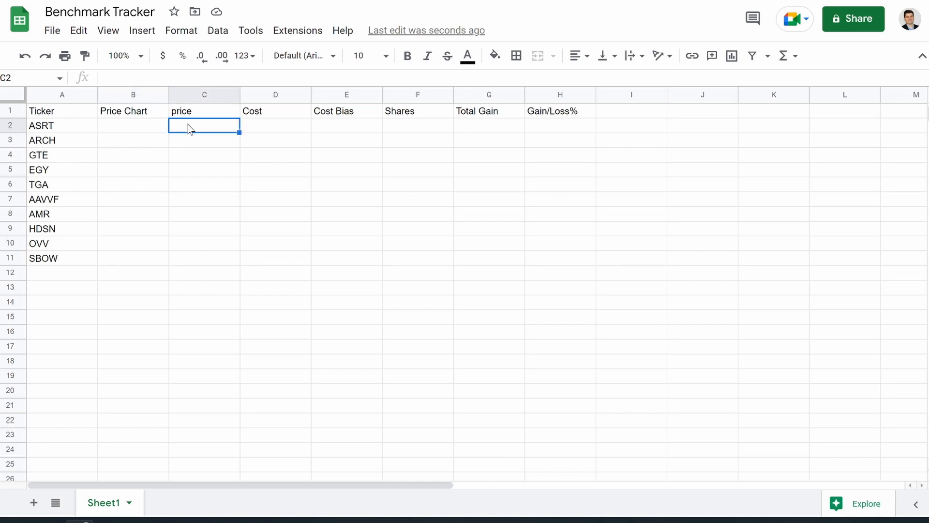
text(=)
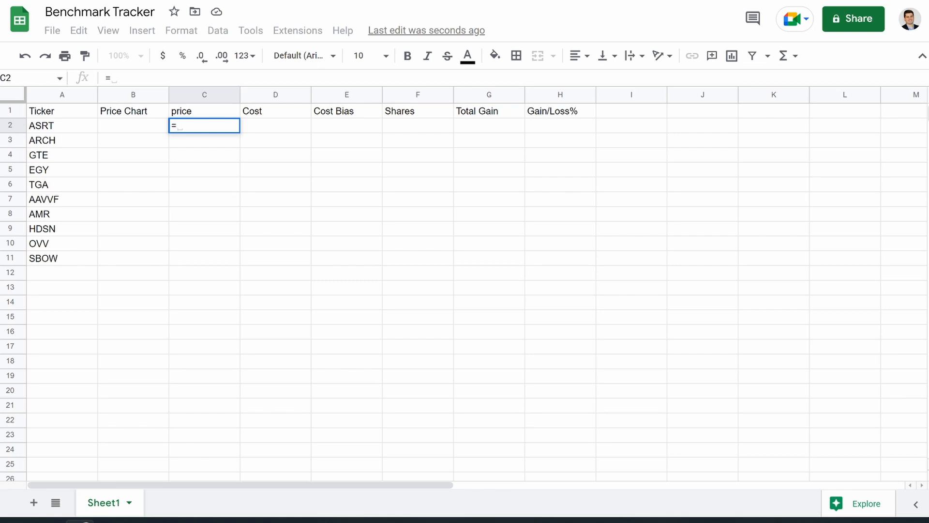
text(goog)
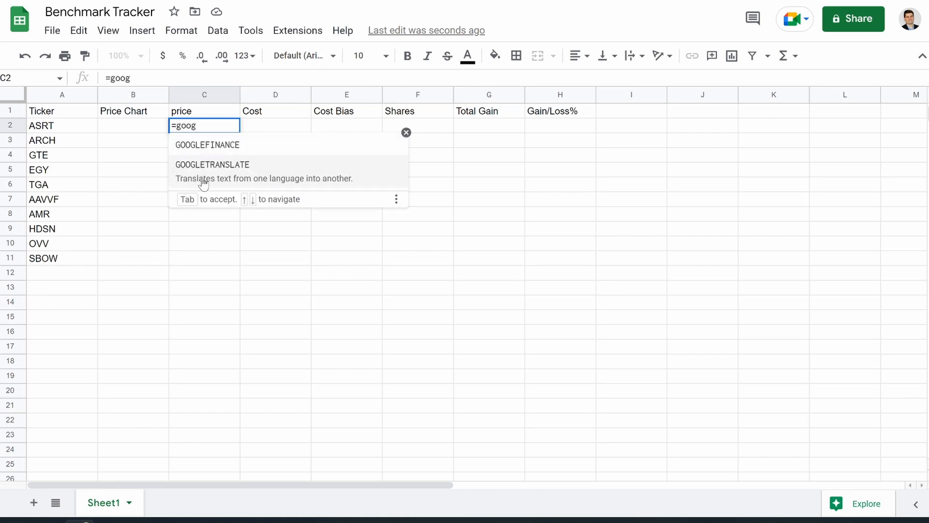
click(286, 160)
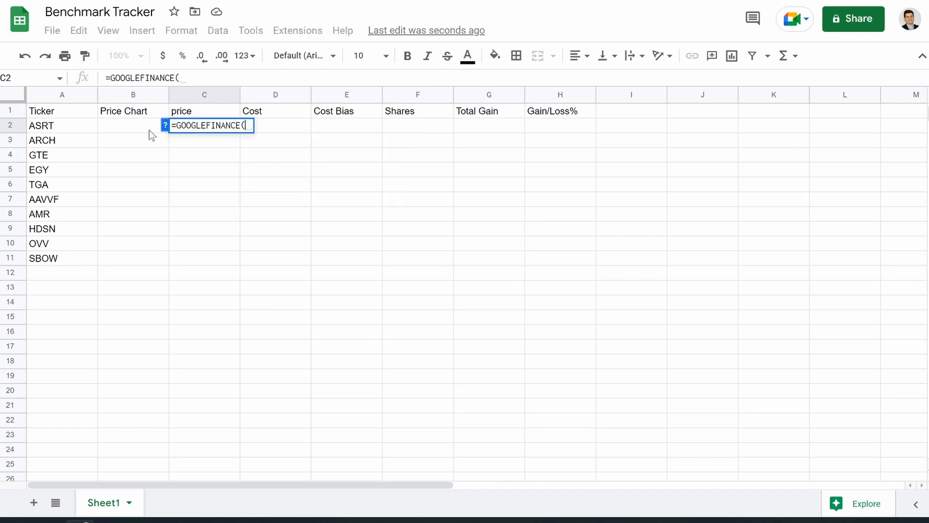
click(165, 126)
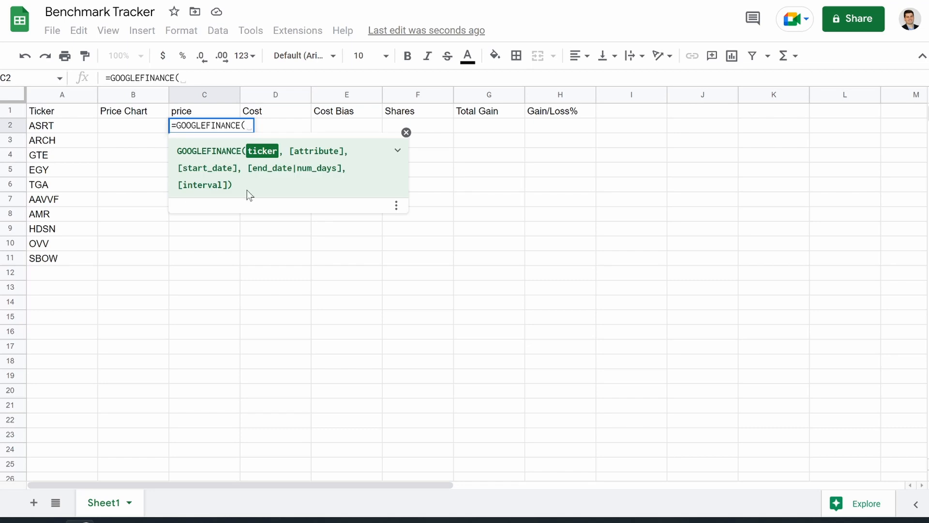
click(400, 154)
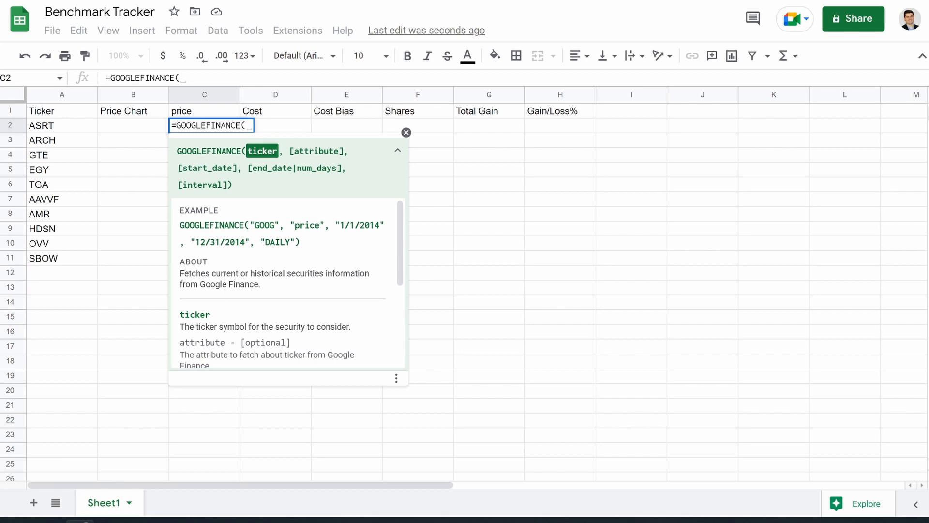
click(58, 131)
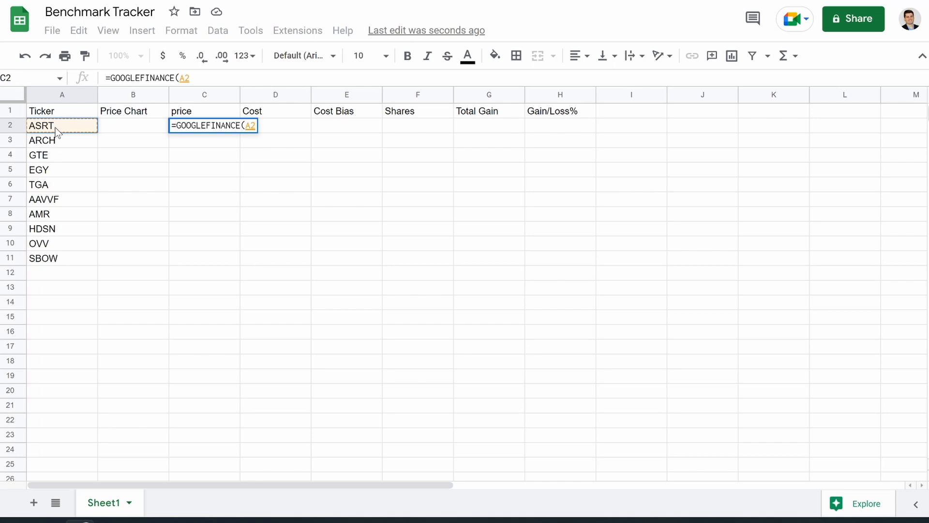
text(,)
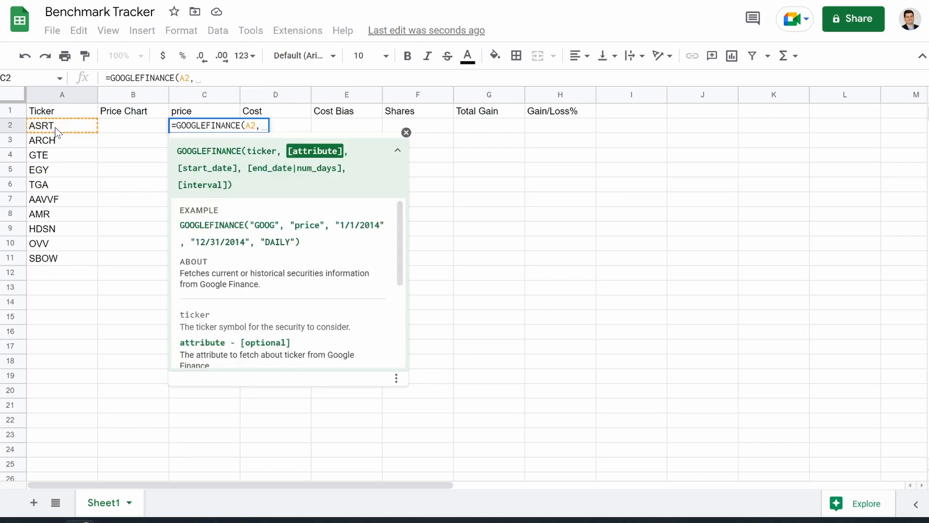
key(BackSpace)
key(BackSpace)
text())
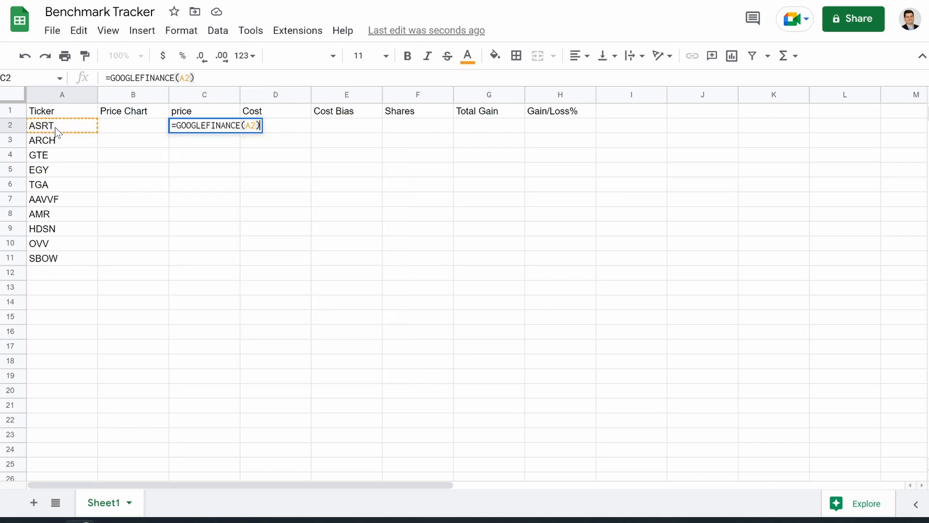
key(Return)
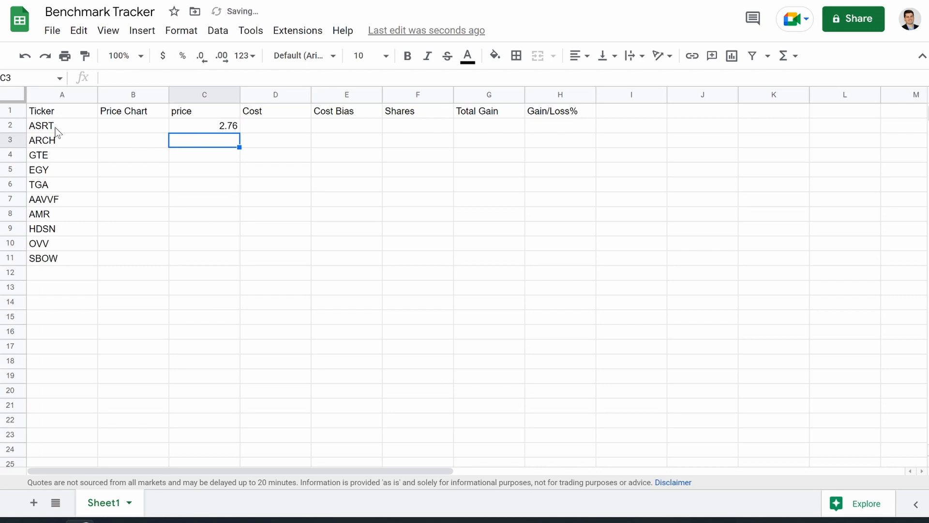
Add the market cap attribute to the formula in C2, making it =GOOGLEFINANCE(A2,"Marketcap").
click(221, 129)
click(190, 78)
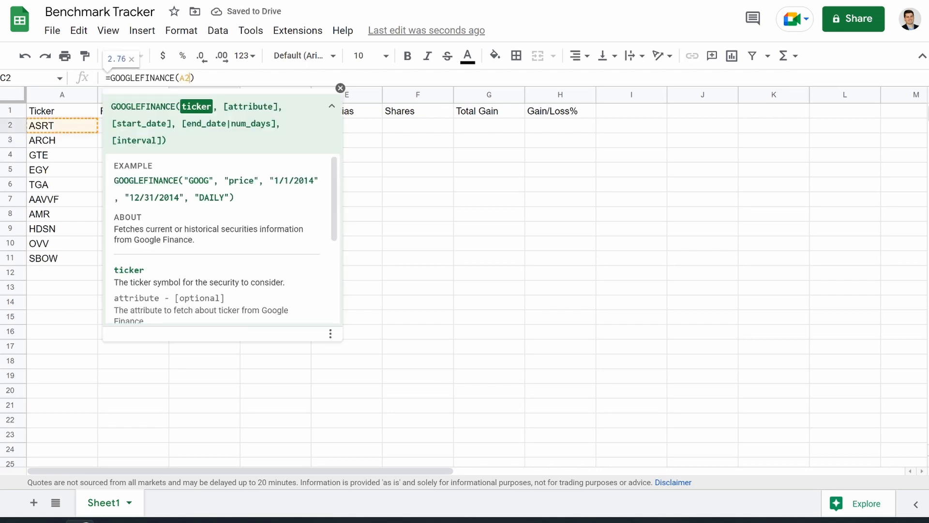
text(, )
text("Marke)
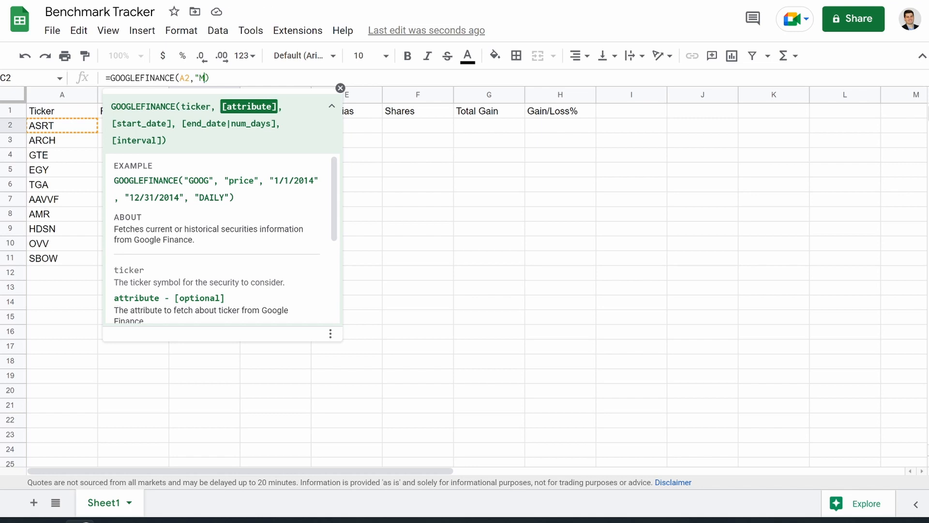
text(tcap"))
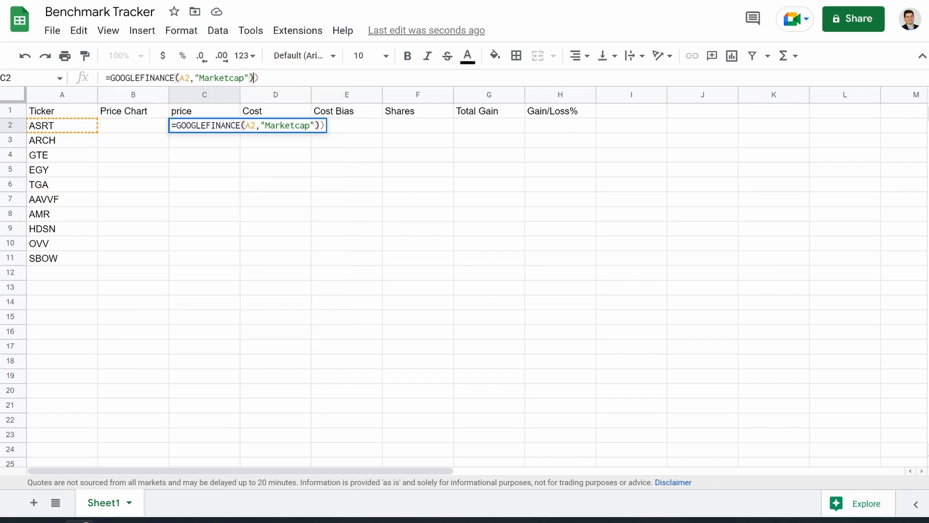
key(Return)
click(619, 295)
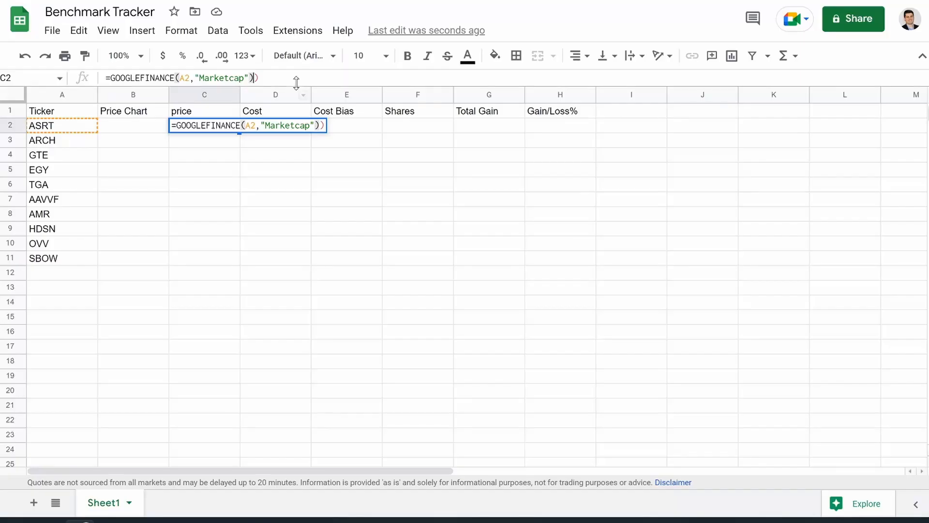
click(253, 78)
key(Return)
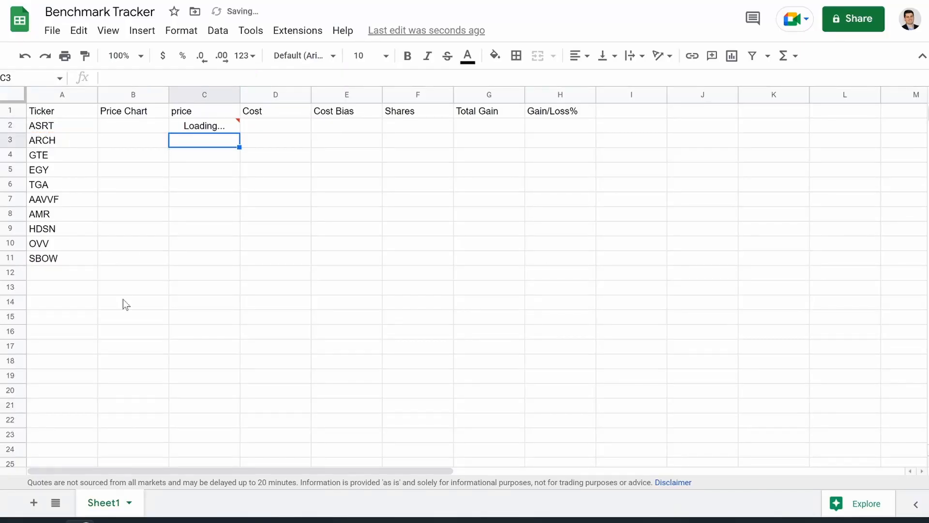
Format cell C2 as currency and restore its formula to =GOOGLEFINANCE(A2).
click(190, 127)
click(165, 56)
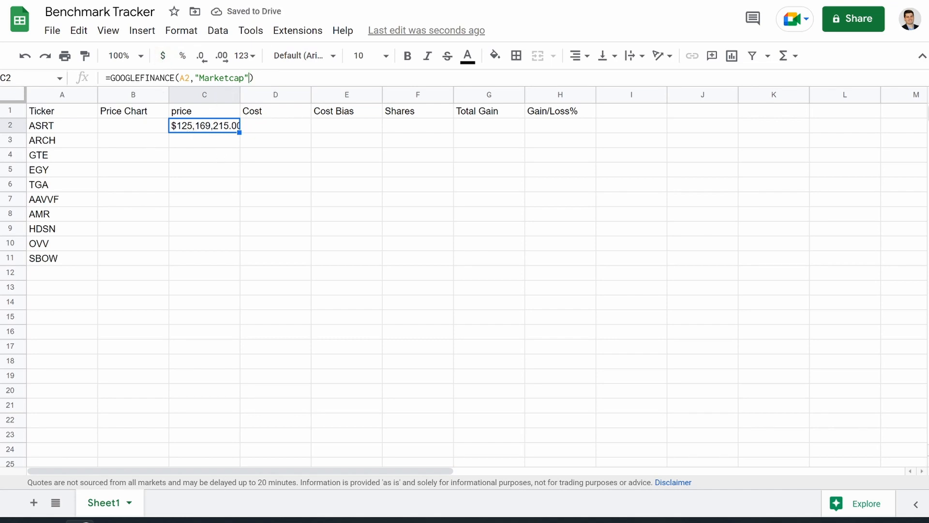
click(250, 78)
key(BackSpace)
key(BackSpace)
key(BackSpace)
key(BackSpace)
key(BackSpace)
key(BackSpace)
key(BackSpace)
key(BackSpace)
key(BackSpace)
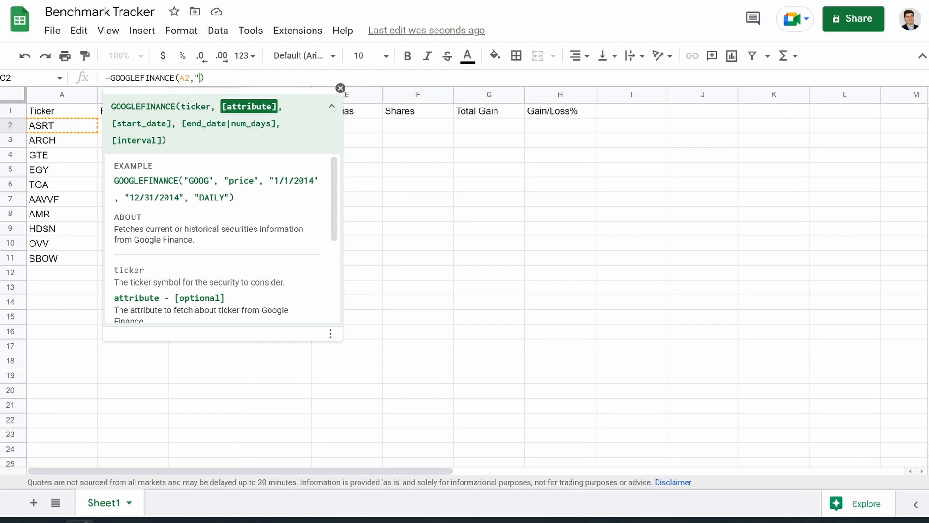
text(price)
key(Return)
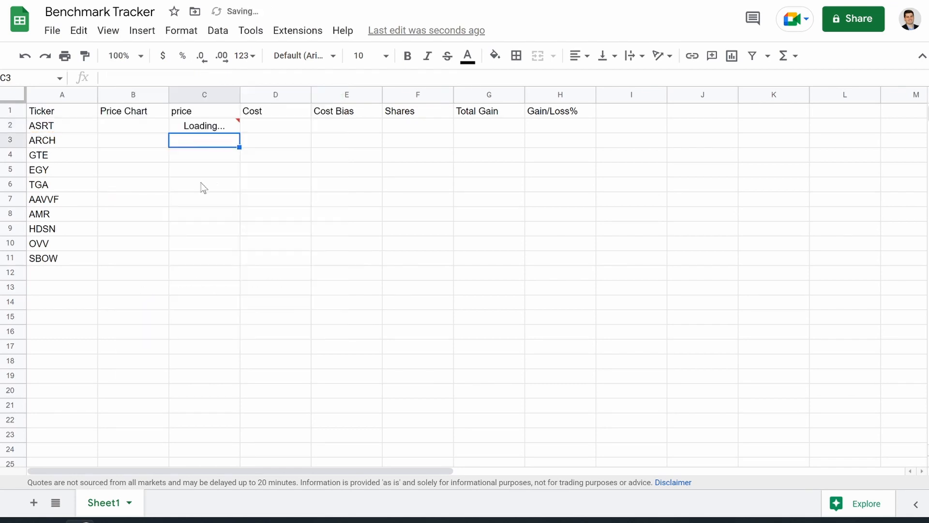
Fill the price formula from C2 down through C11 for all the tickers.
click(218, 128)
drag(240, 131, 239, 263)
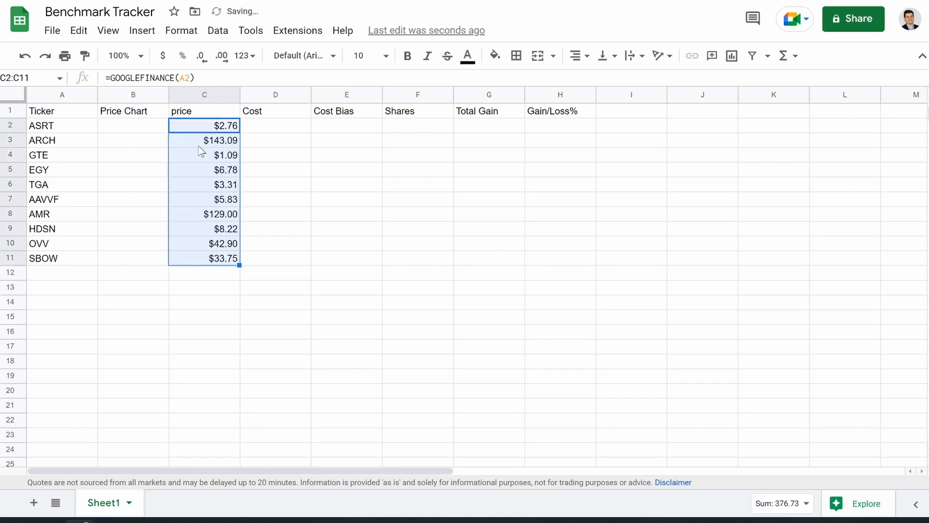
Enter the costs $2.14, $173.85, $1.60, $6.49, $4.47, $8.22, $154.40, $6.44, $50.15 and $36.94 in cells D2 to D11.
click(276, 130)
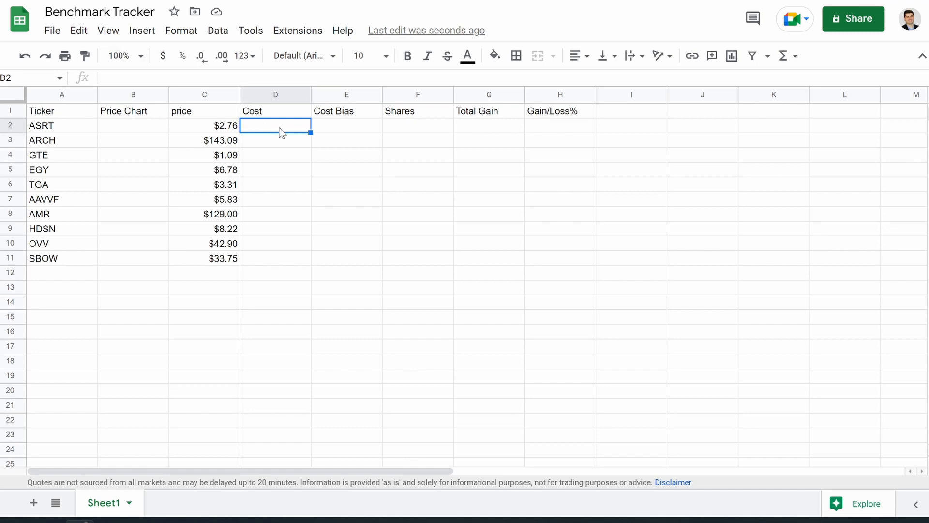
text($2.14 $173.85 $1.60 $6.49 $4.47 $8.22 $154.40 $6.44 $50.15 $36.94)
click(377, 200)
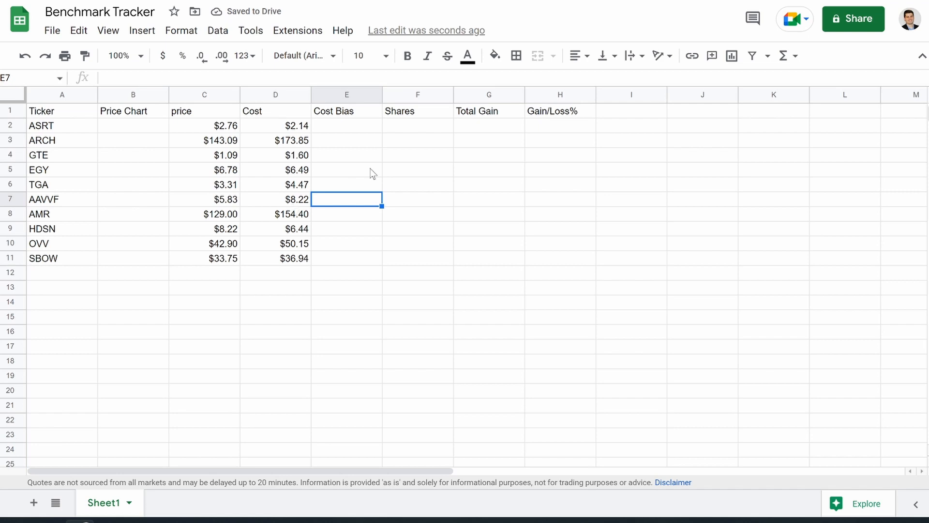
Enter a Cost Bias of 100 for every ticker in cells E2 to E11.
click(352, 135)
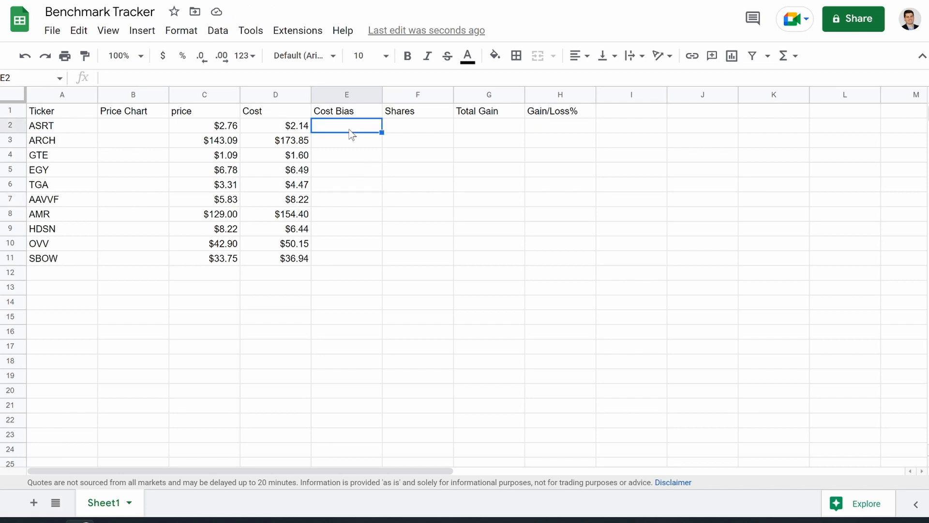
text(100)
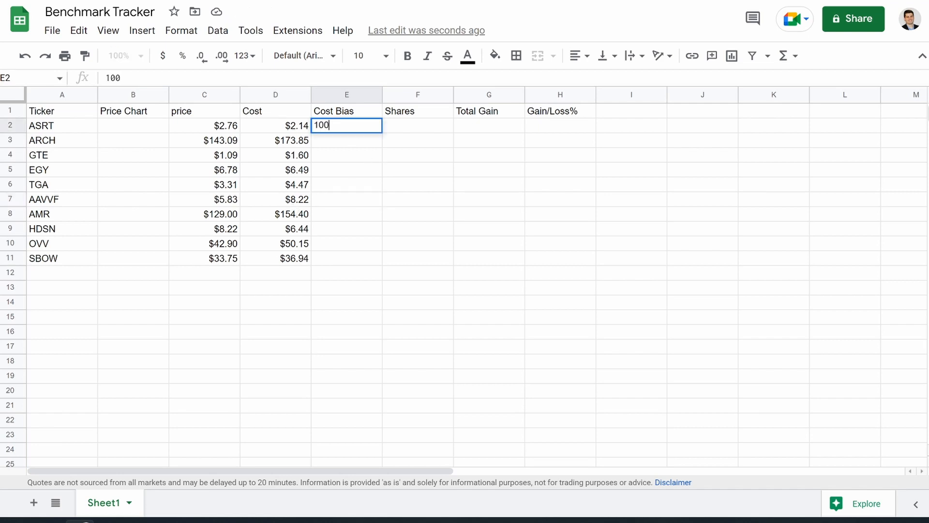
key(Return)
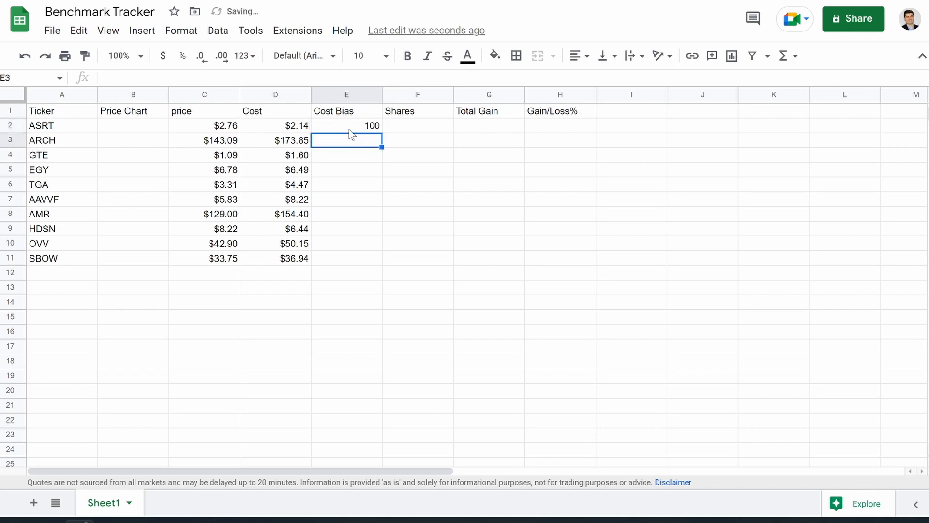
text(100)
key(Return)
text(100)
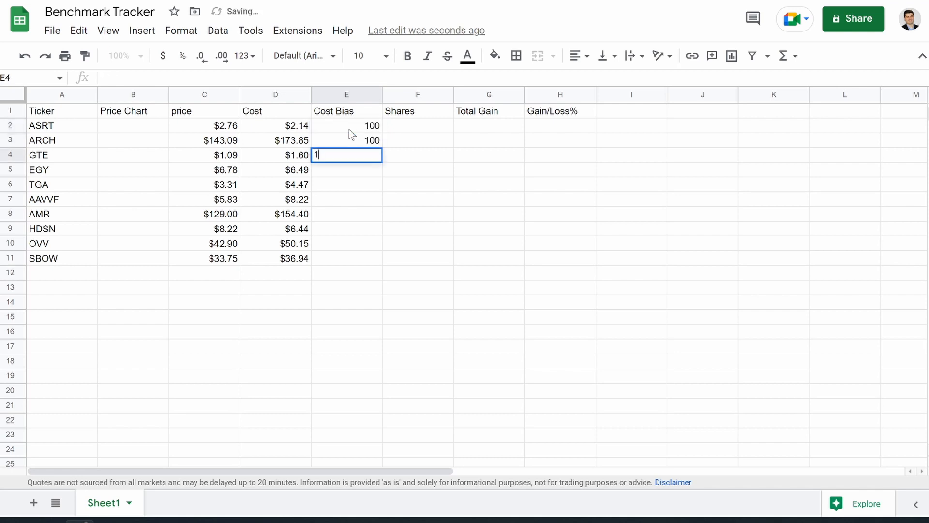
key(Return)
text(100)
key(Return)
text(100)
key(Return)
text(100)
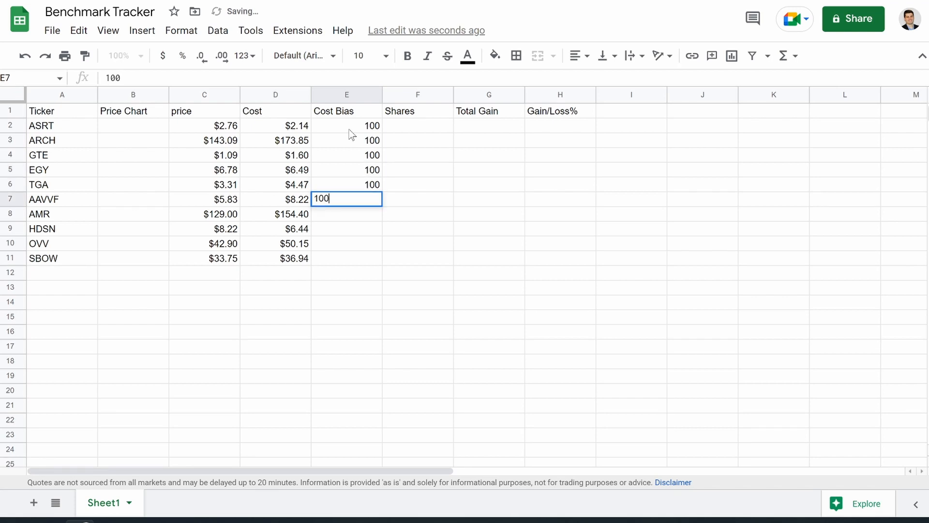
key(Return)
text(100)
key(Return)
text(100)
key(Return)
text(100)
key(Return)
text(100)
key(Return)
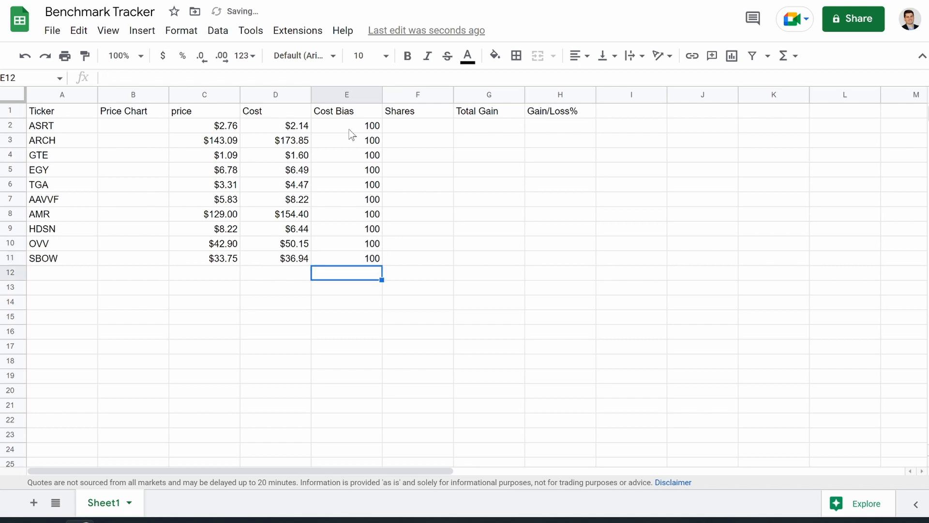
Calculate the shares in F2 with =E2/D2 and autofill the formula down through F11.
click(403, 126)
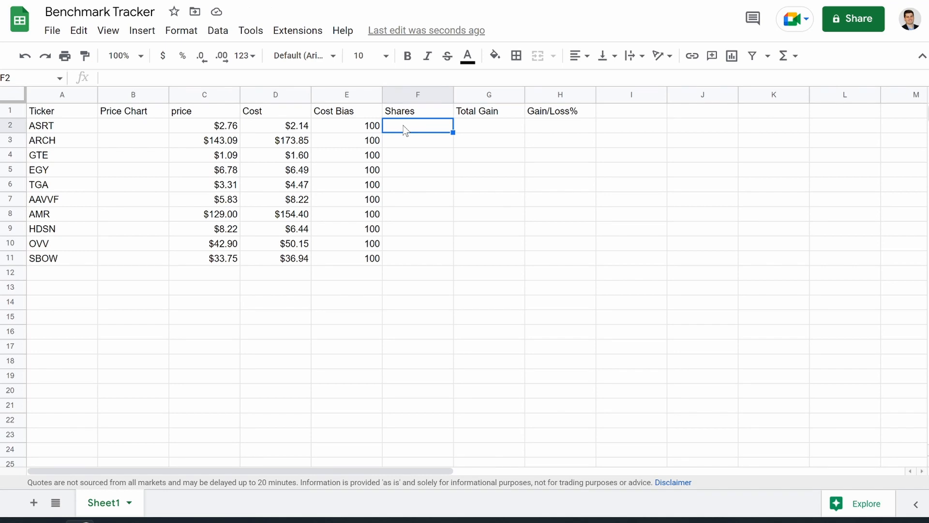
text(=)
click(361, 130)
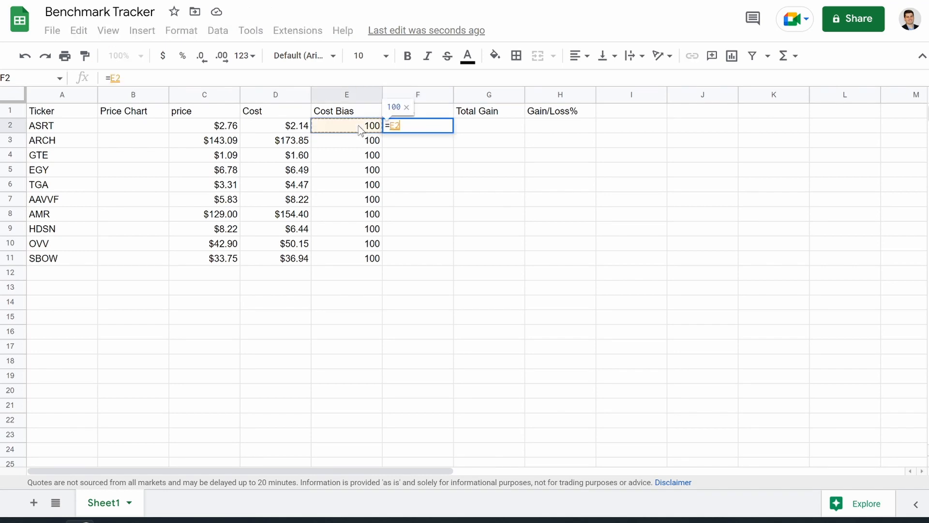
text(/)
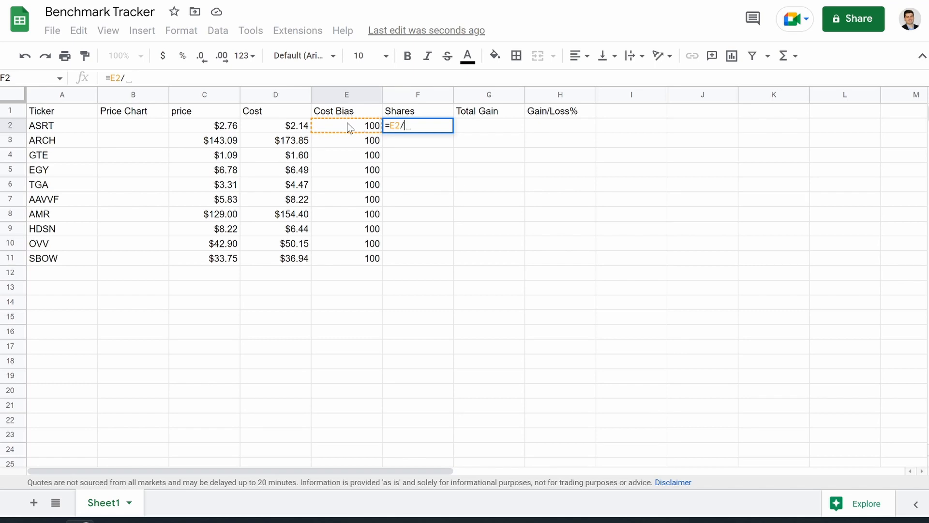
click(289, 128)
key(Return)
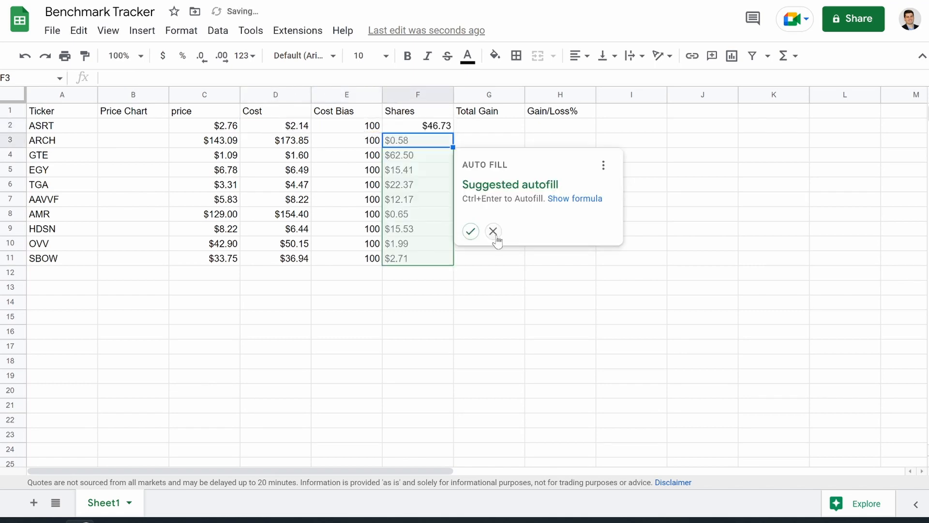
click(471, 232)
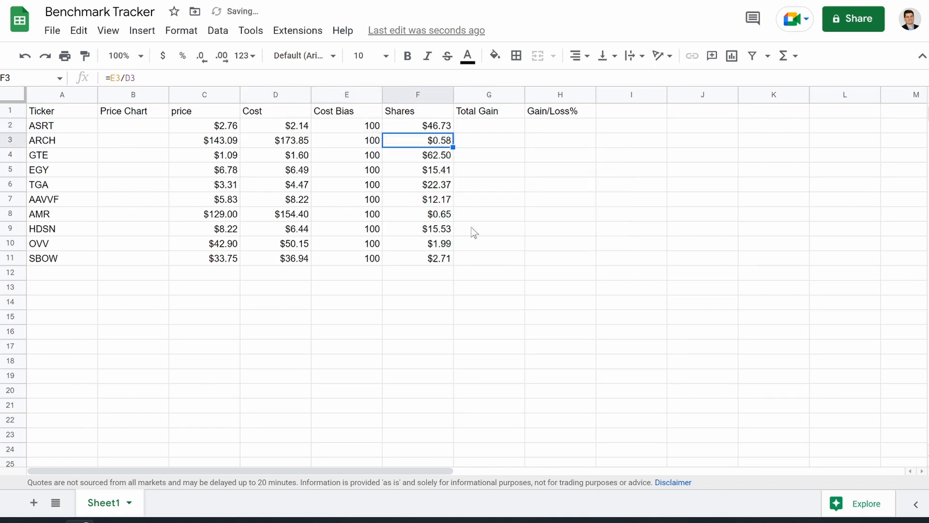
Format the whole Cost Bias column as currency.
click(353, 94)
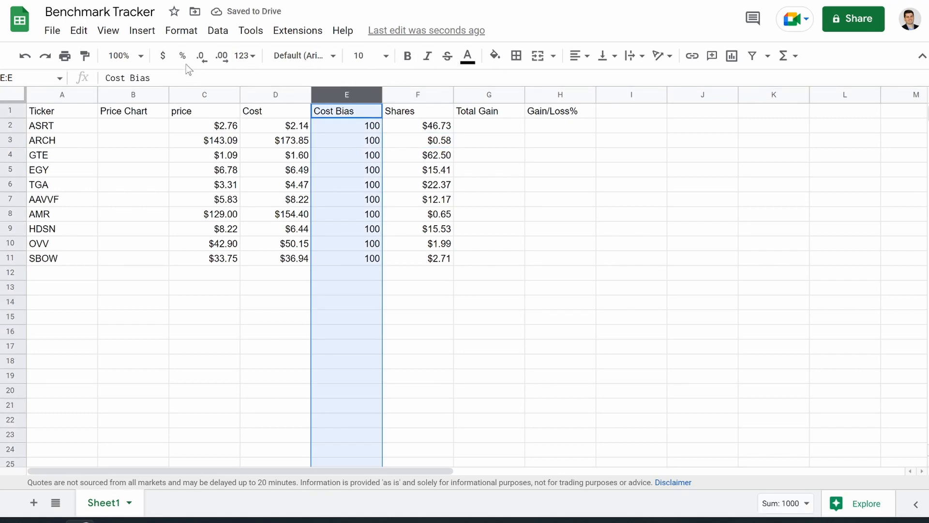
click(166, 61)
click(419, 244)
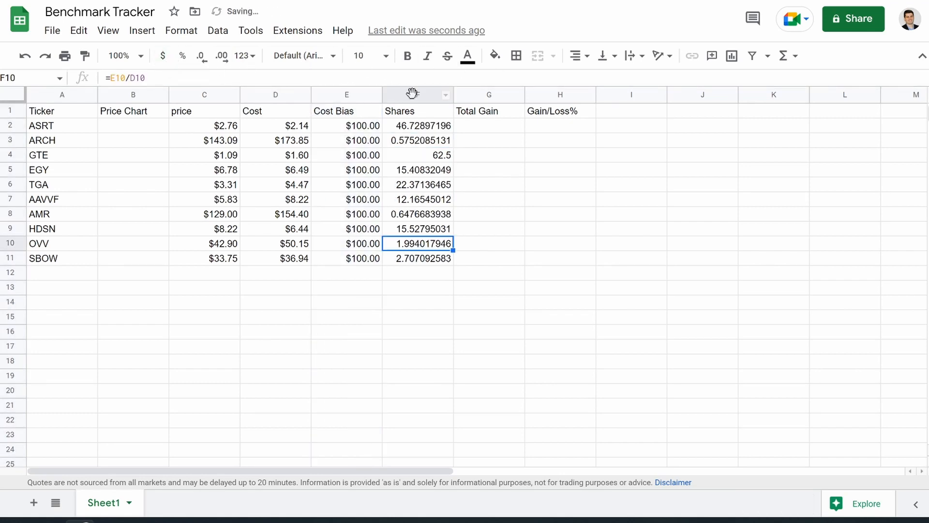
Reduce the Shares column to two decimal places.
click(413, 94)
click(208, 64)
click(208, 65)
click(206, 65)
click(206, 65)
click(206, 65)
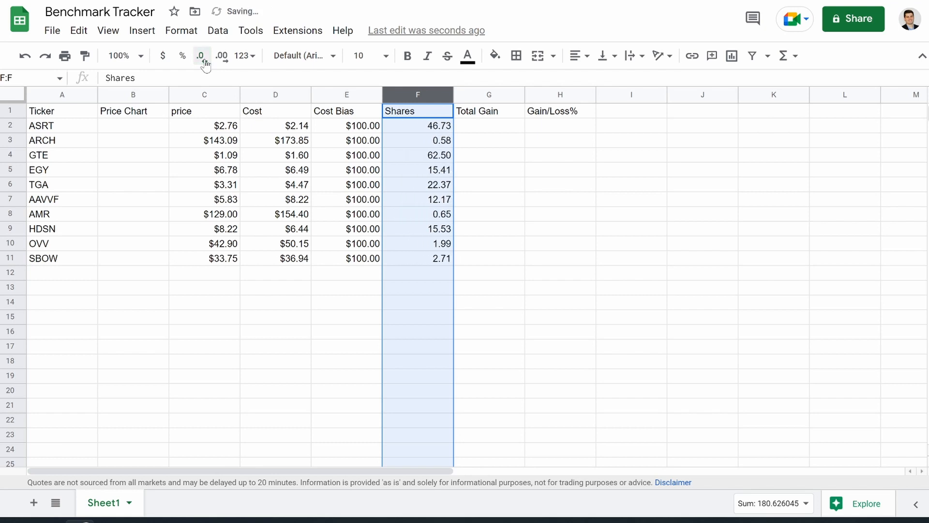
click(557, 277)
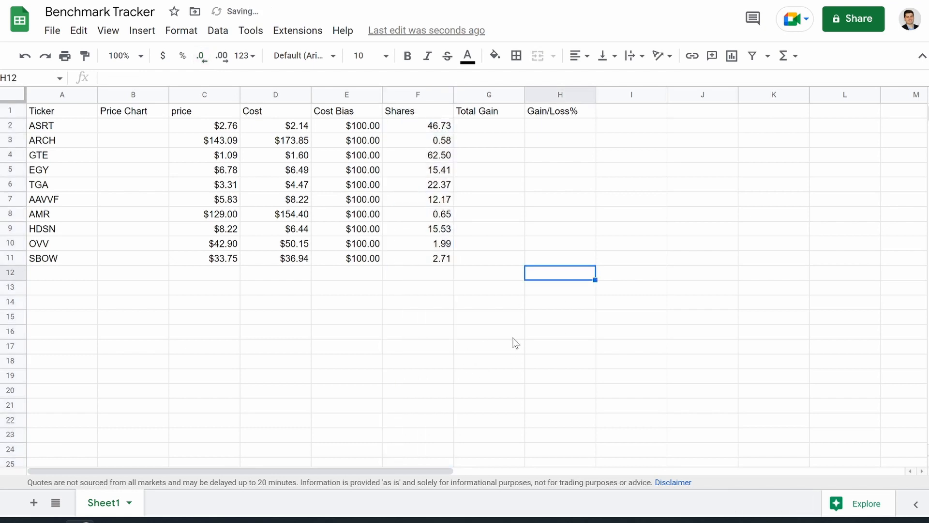
Calculate Total Gain in G2 with =F2*C2 and autofill the formula down through G11.
click(491, 125)
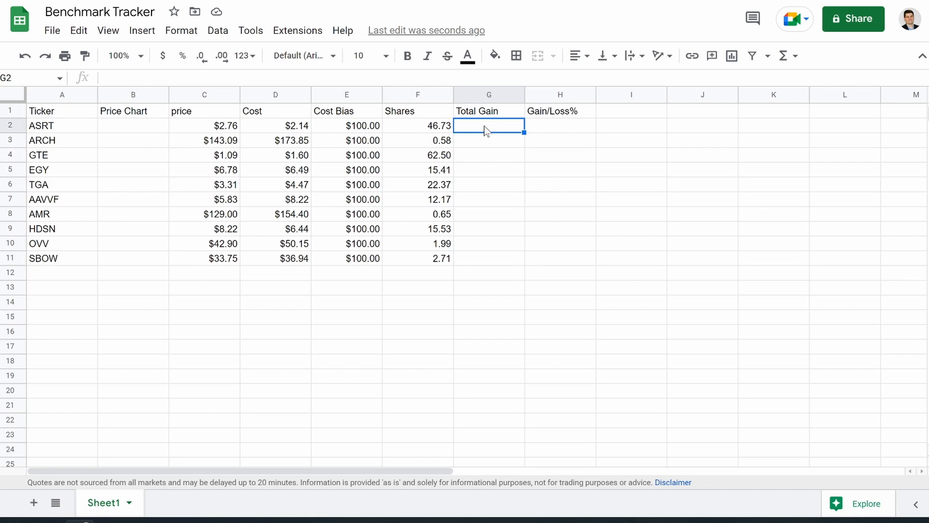
text(=)
click(405, 125)
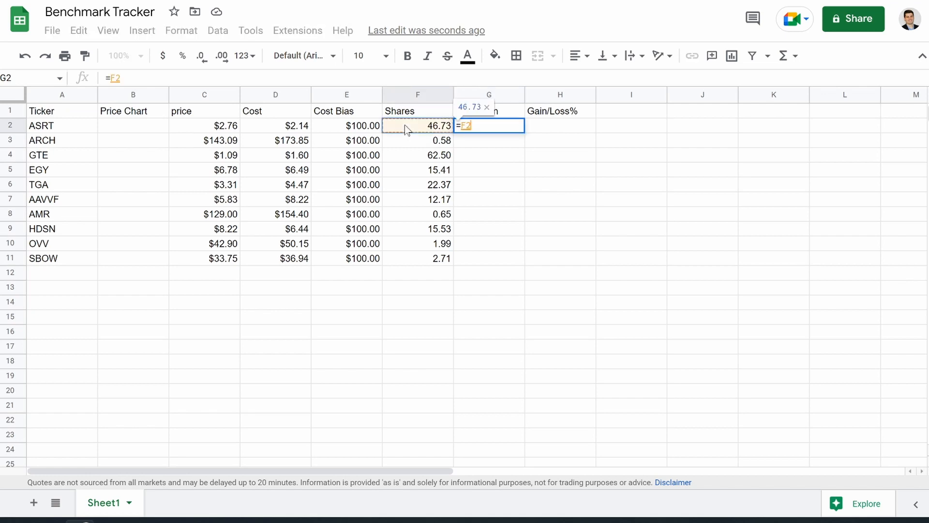
text(*)
click(230, 127)
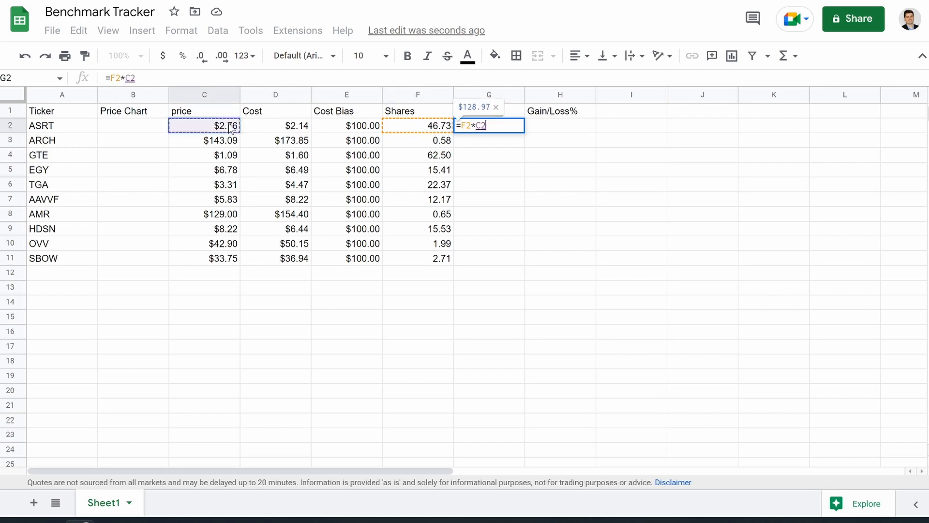
key(Return)
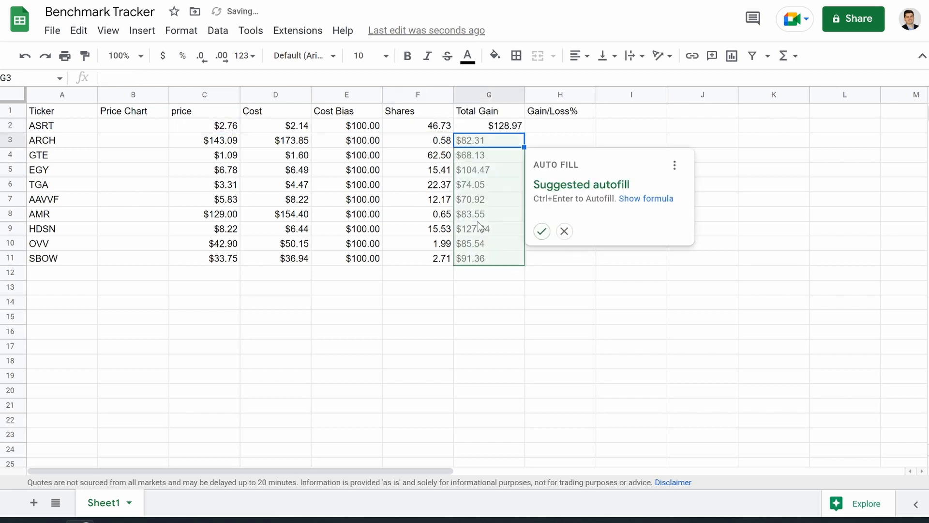
click(536, 231)
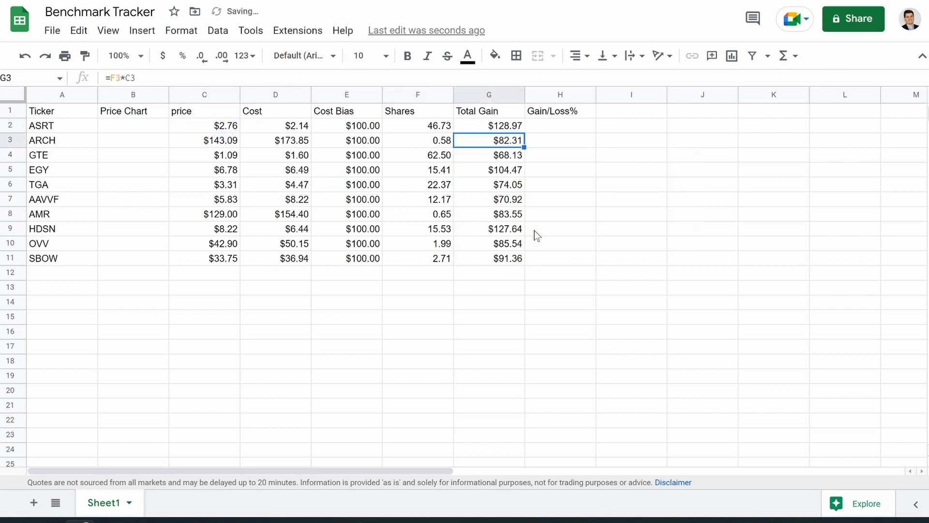
Format the whole Gain/Loss% column as a percentage.
click(558, 131)
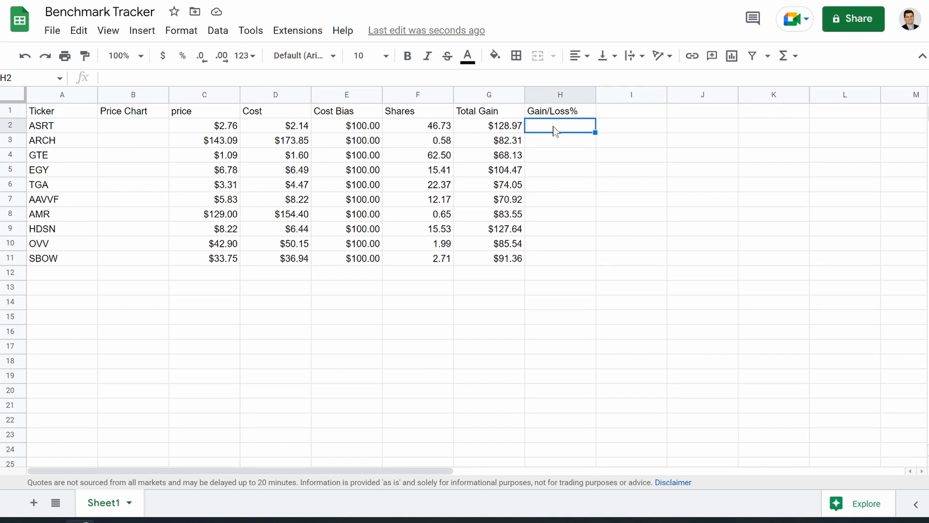
click(559, 94)
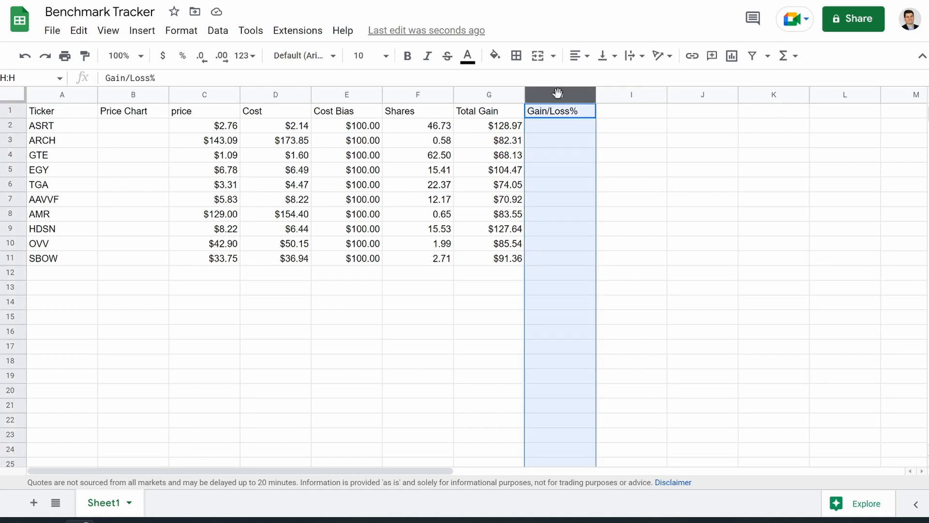
click(183, 57)
Calculate Gain/Loss% in H2 with =(C2-D2)/D2 and autofill the formula down through H11.
click(540, 128)
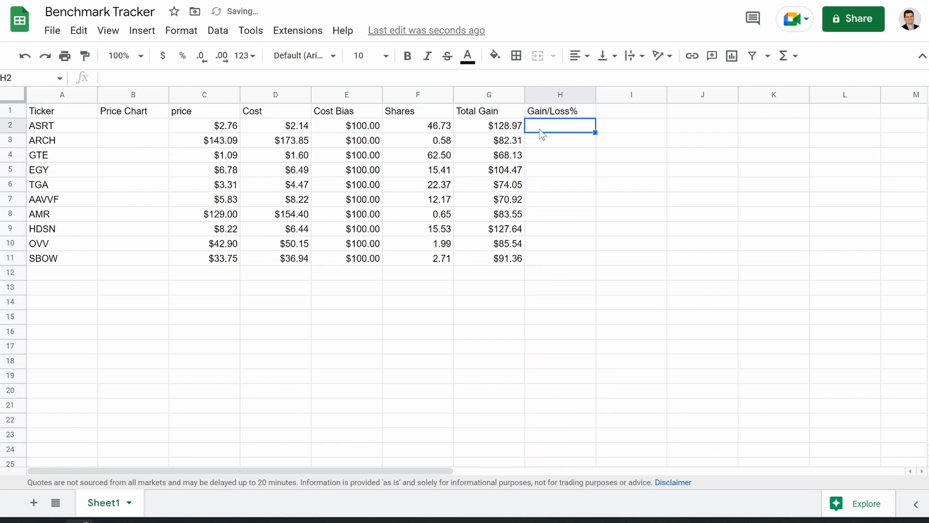
text(=)
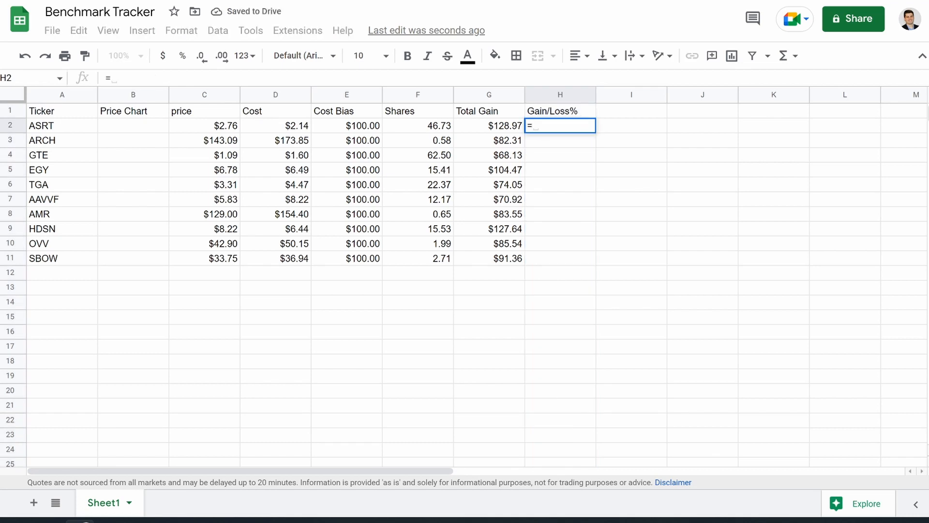
text(()
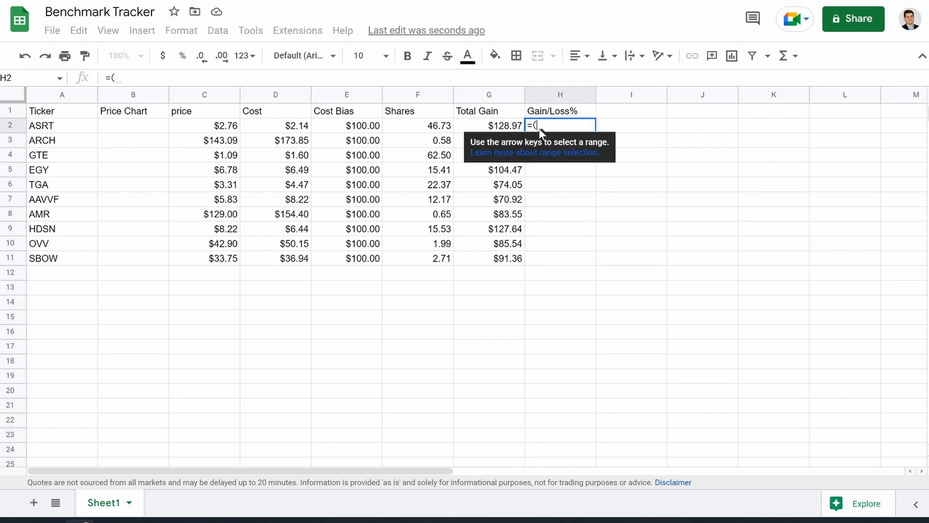
click(209, 127)
text(-)
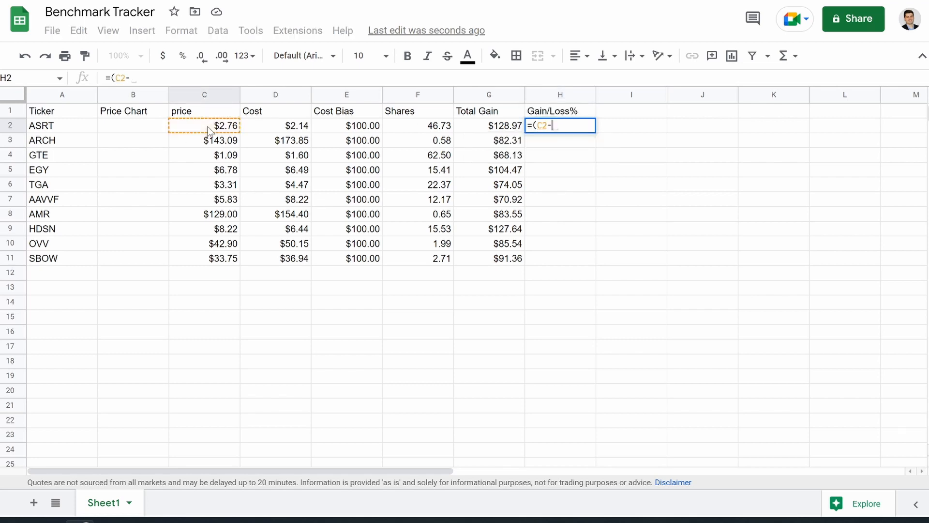
click(266, 129)
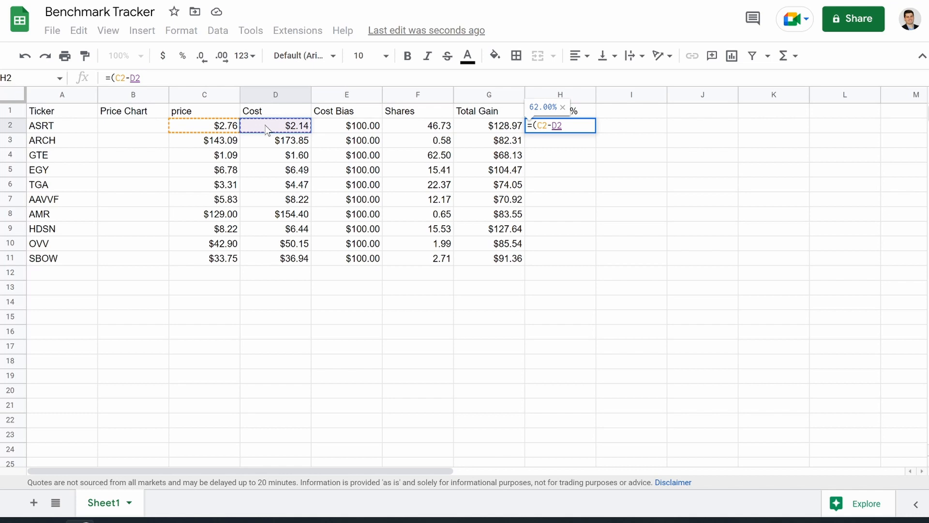
text()/)
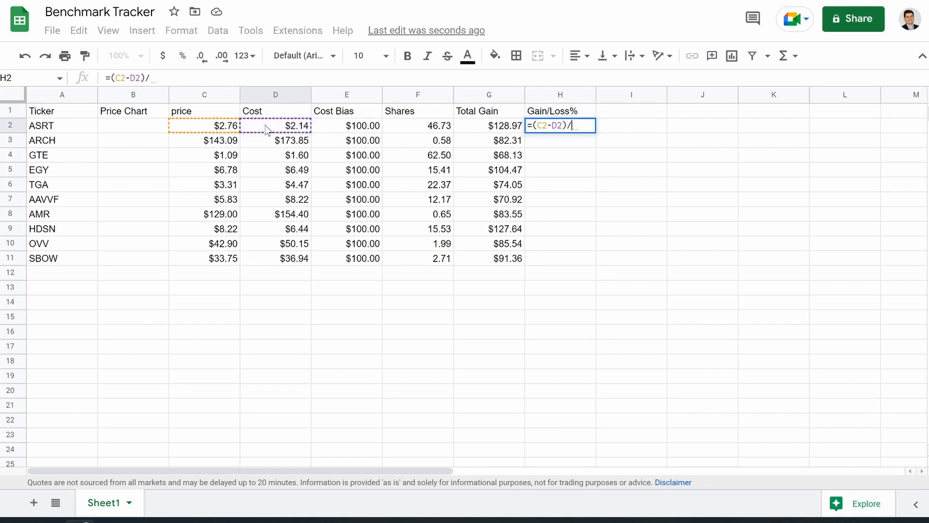
click(265, 127)
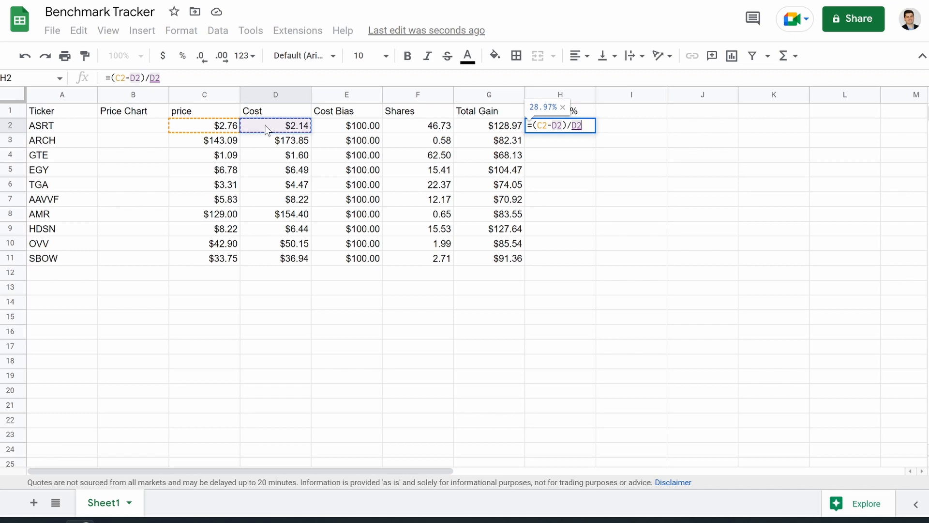
key(Return)
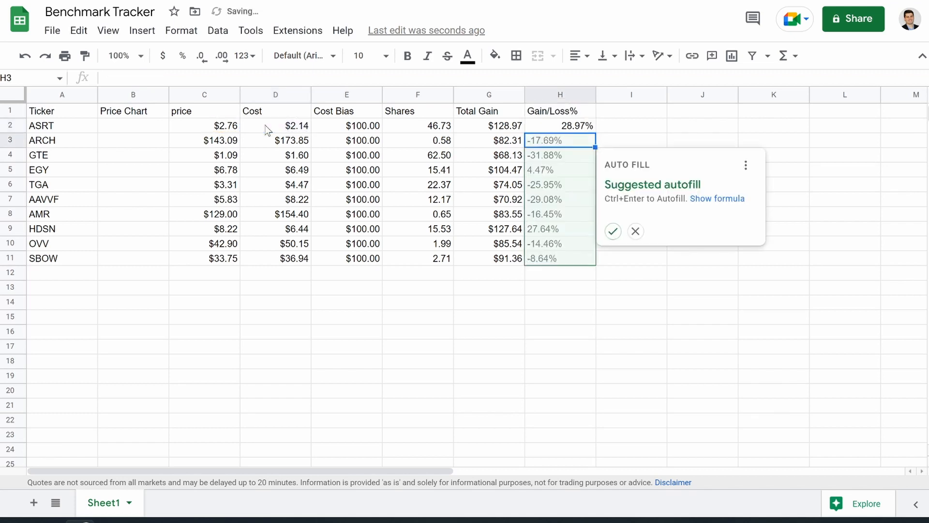
click(612, 231)
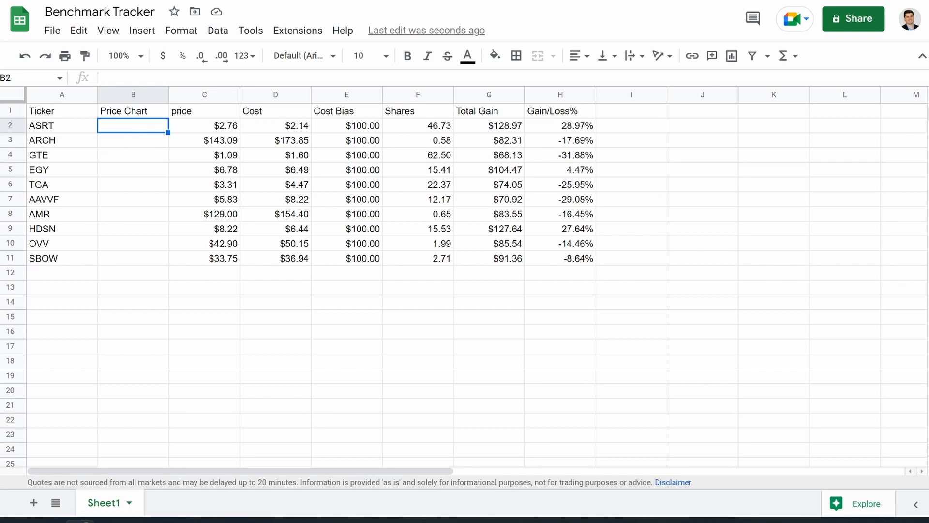
Begin a price chart formula in B2 with =SPARKLINE(index(GOOGLEFINANCE(A2,"Price", using the ASRT ticker cell as the source.
text(=sparkline)
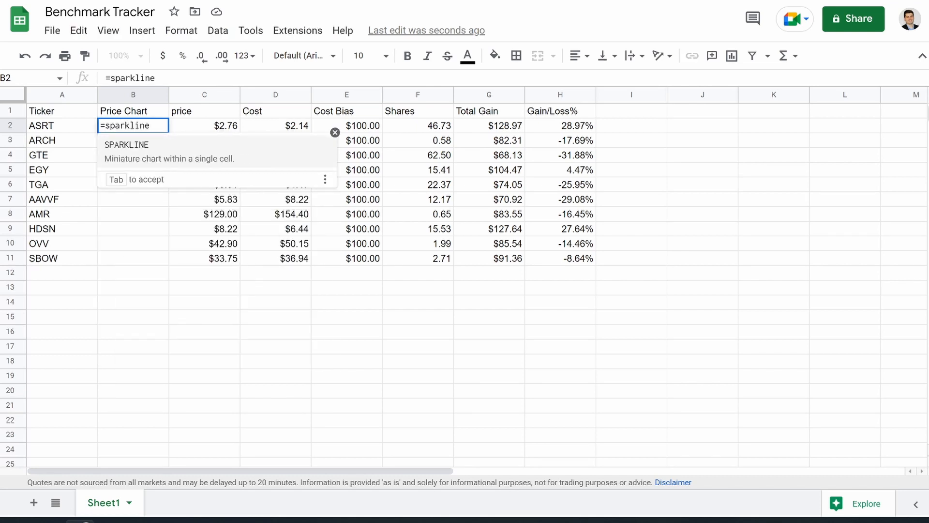
key(Tab)
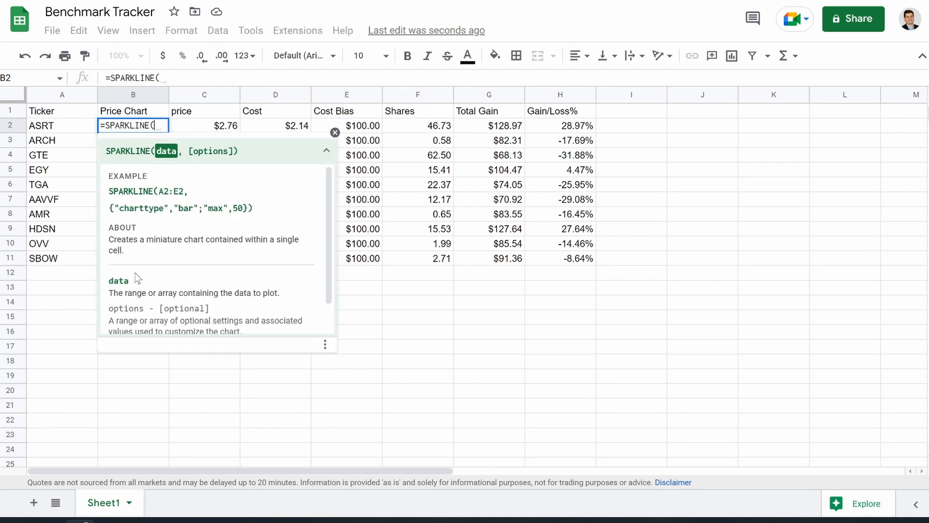
scroll(138, 279, down, 1)
scroll(137, 279, up, 1)
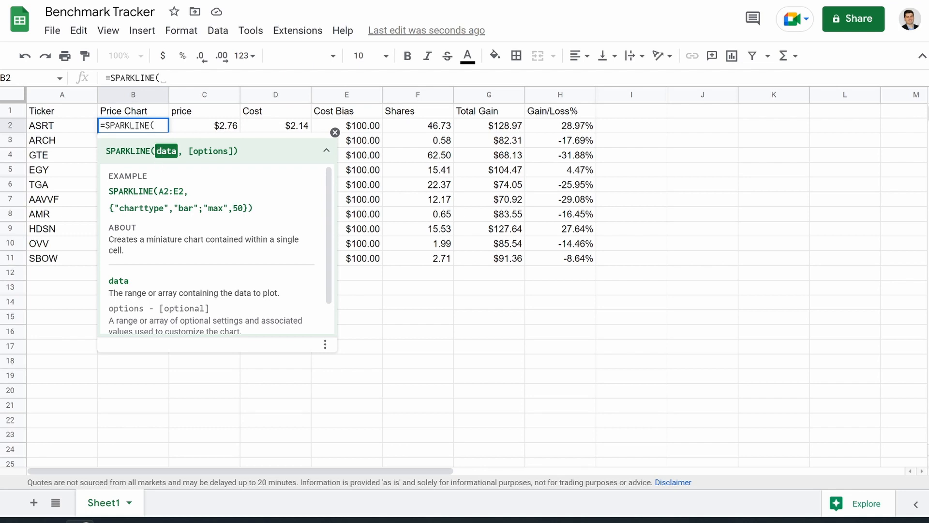
text(in)
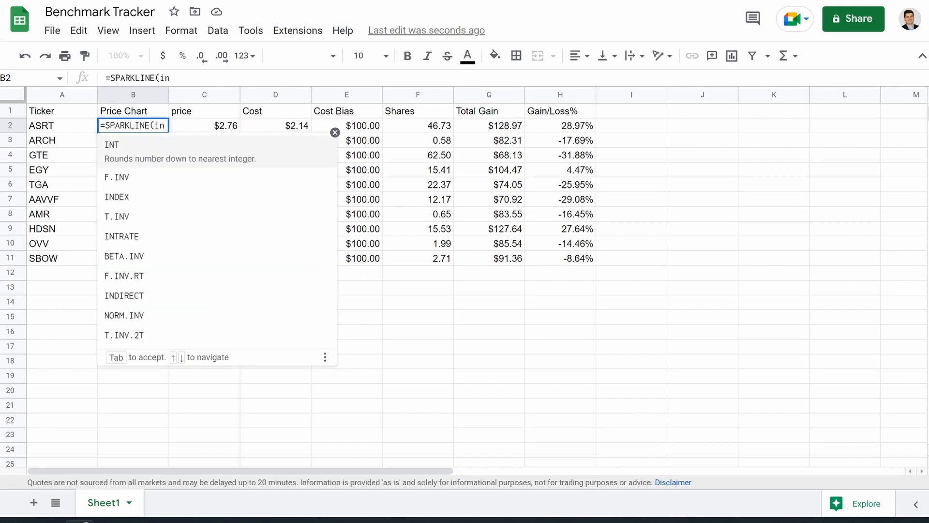
text(dex)
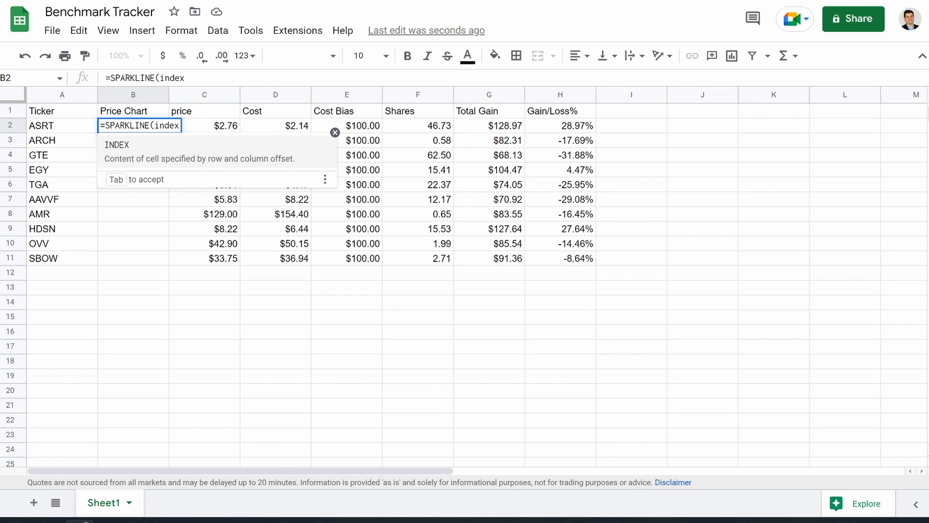
text((goo)
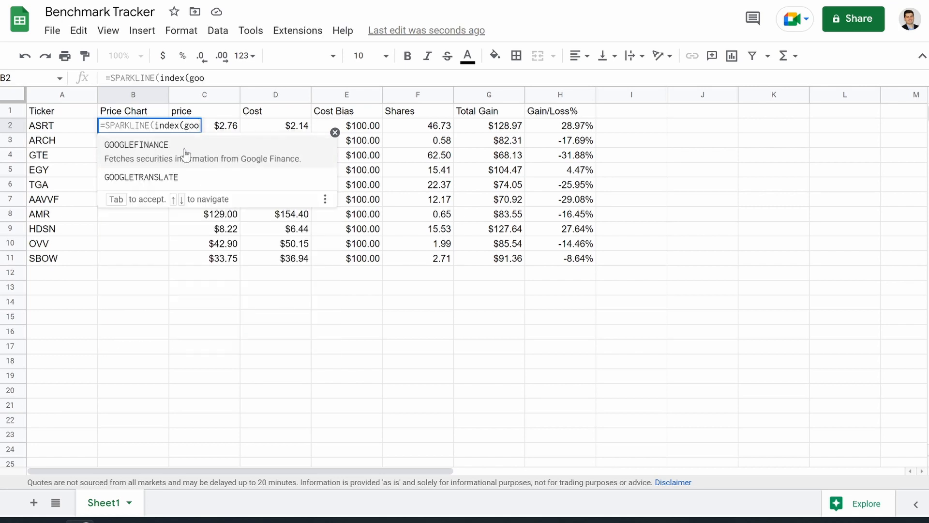
key(Tab)
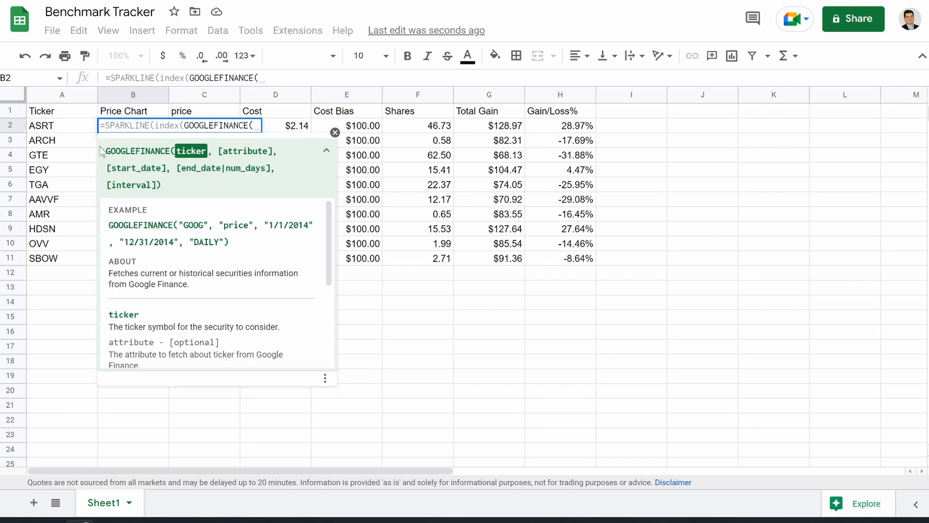
click(63, 126)
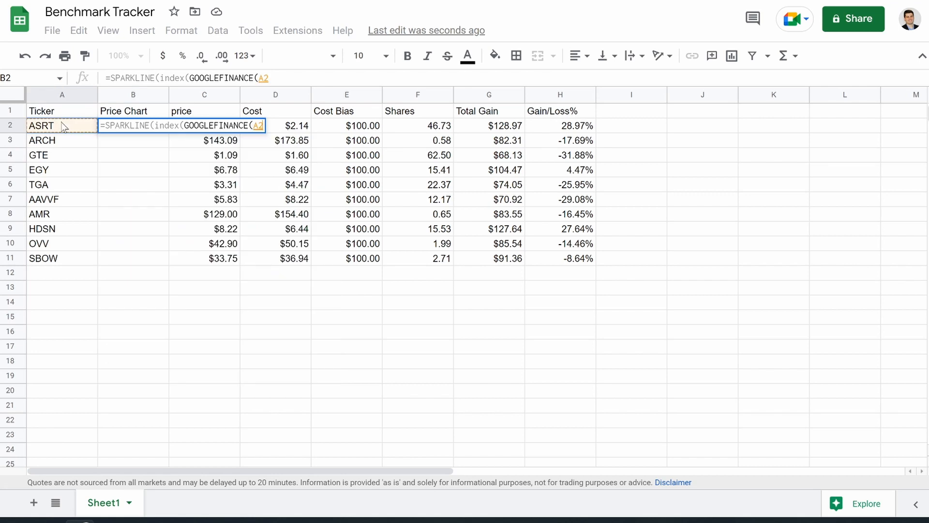
text(,)
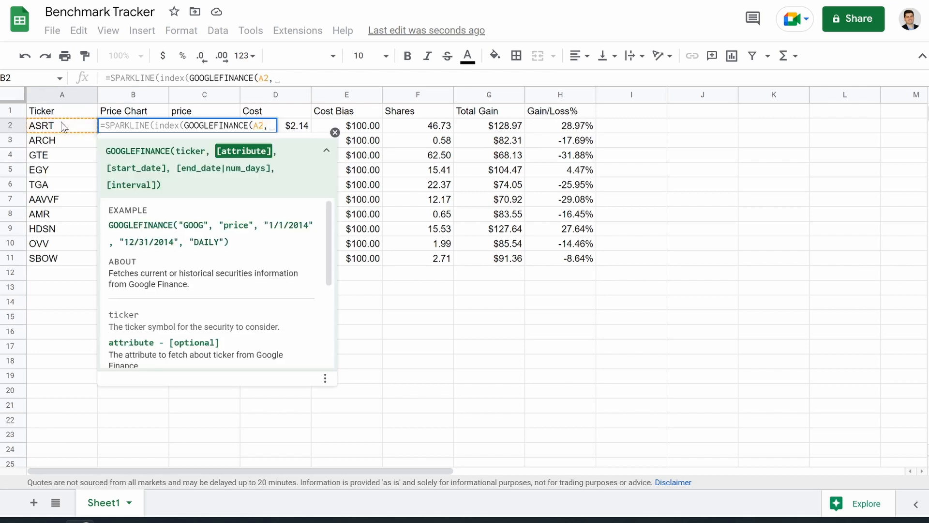
text("Price)
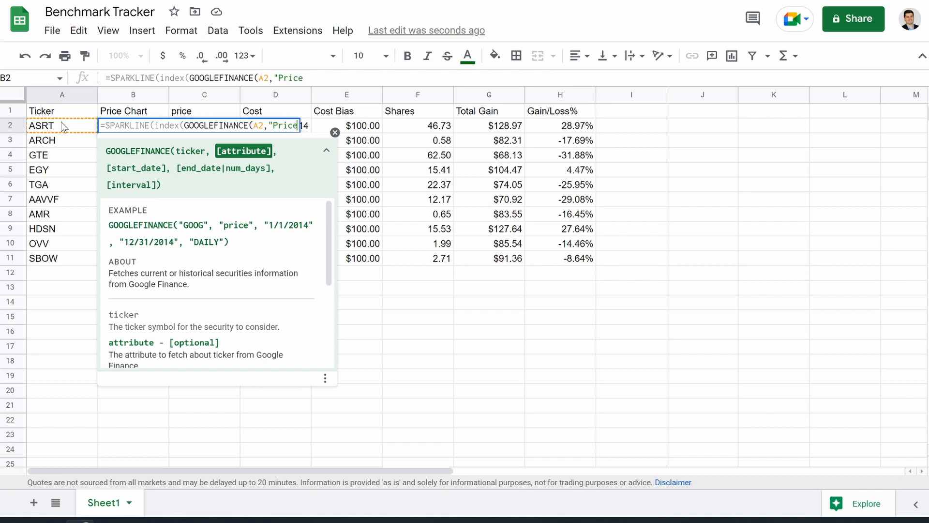
text(",)
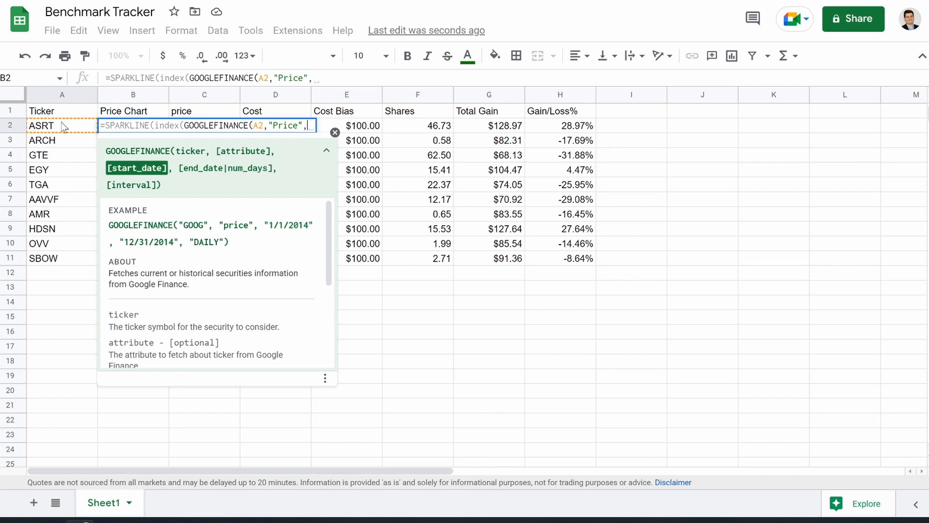
Extend the B2 formula with start date workday(today(),-250) and end date today(), and have INDEX return column 2.
text(workday)
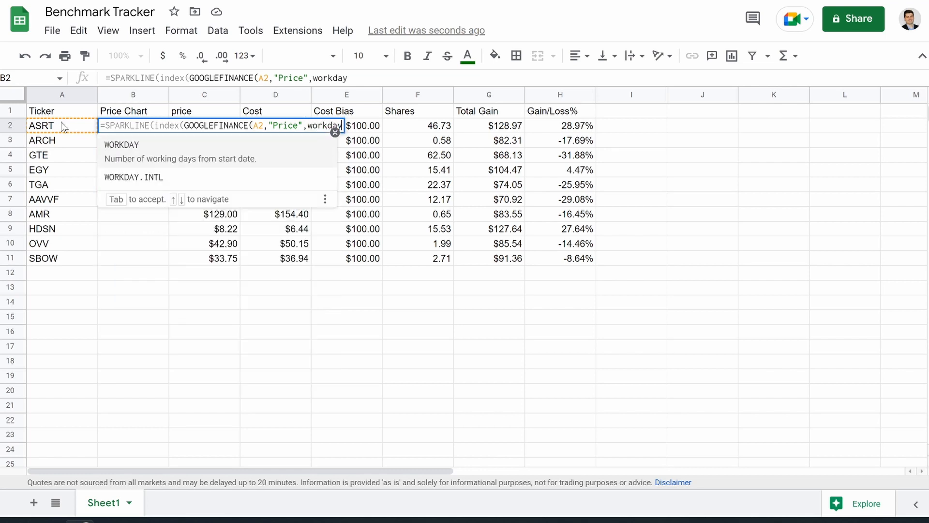
text(()
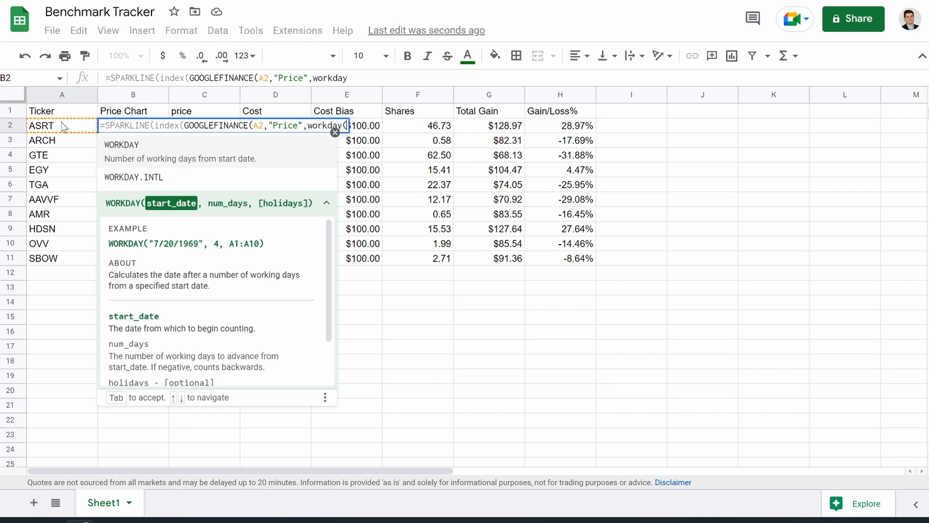
text(tod)
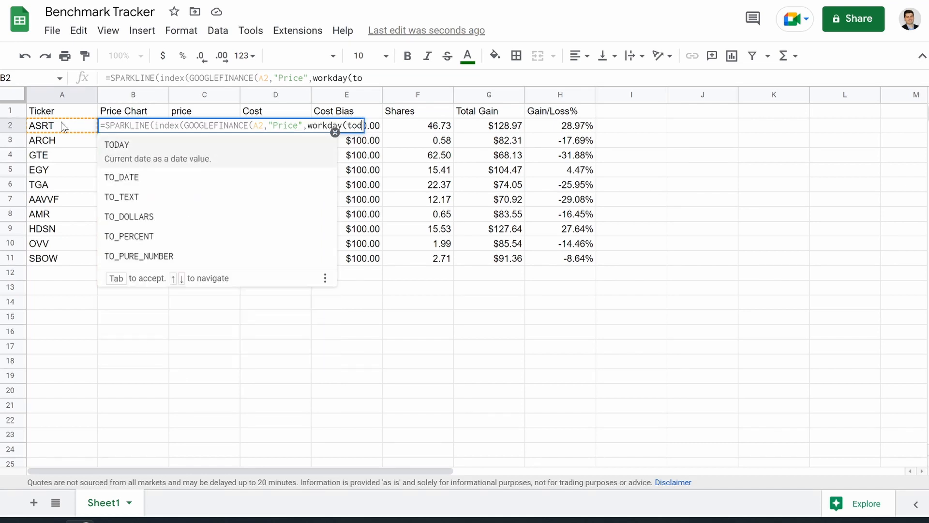
text(ay())
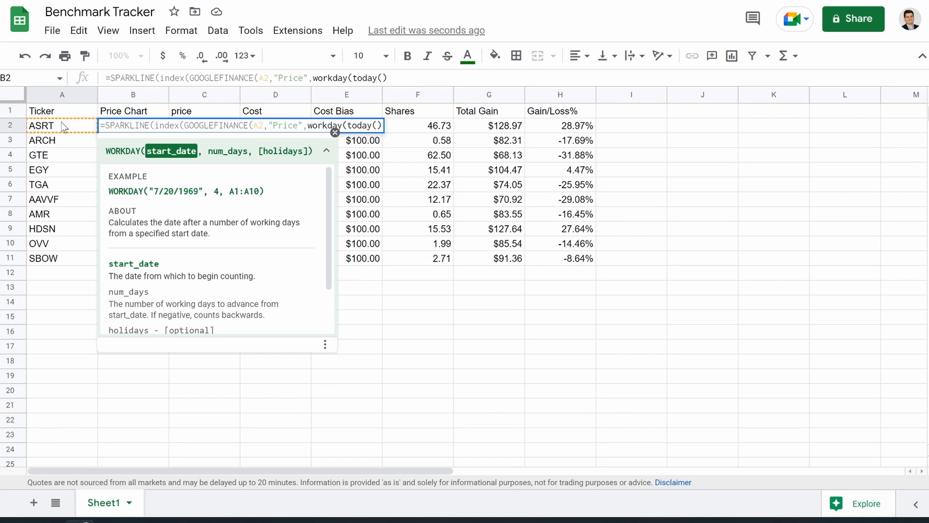
text(,-250)
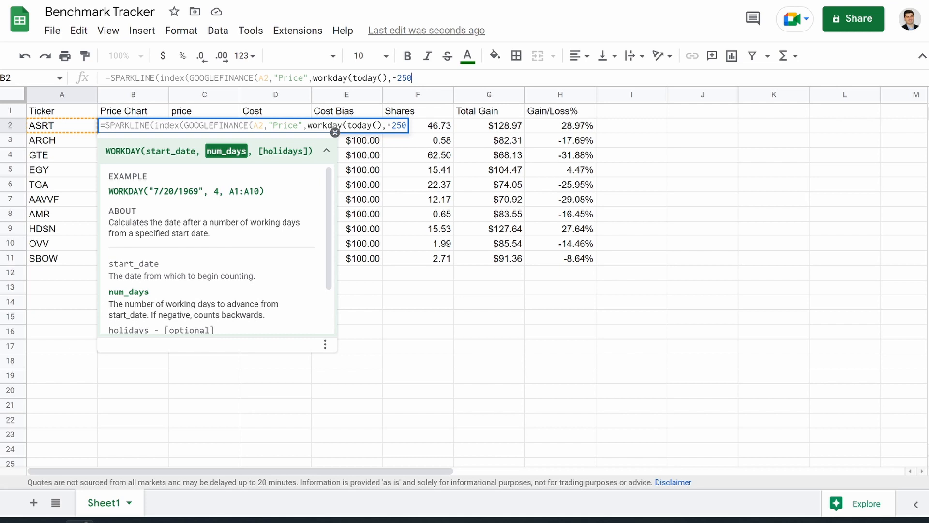
click(412, 78)
text())
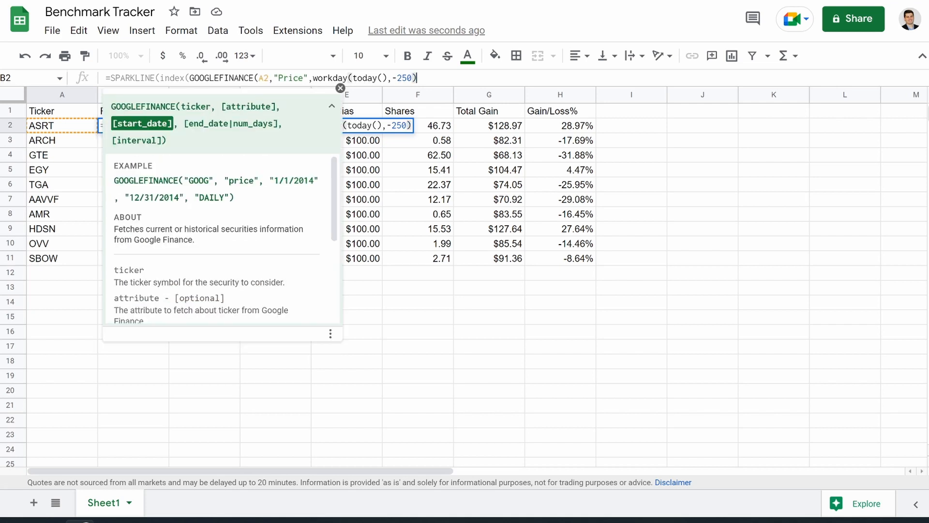
text(, )
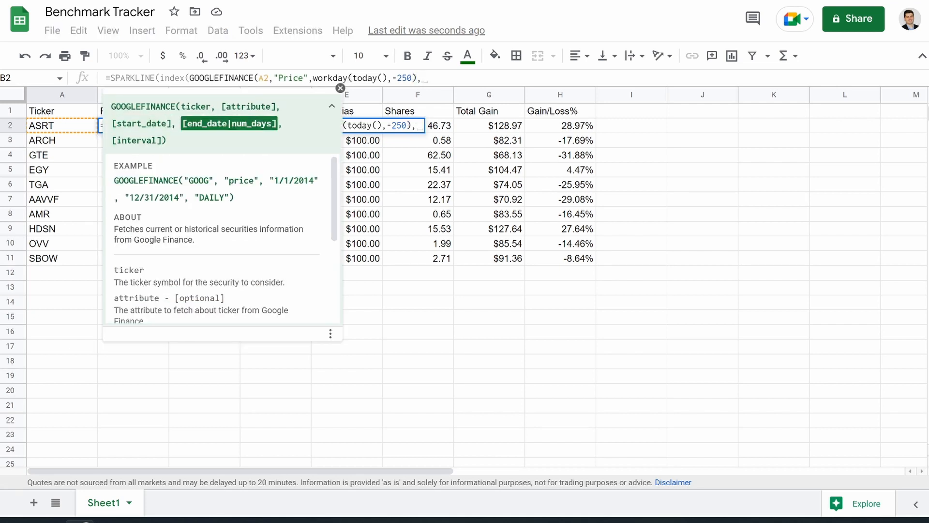
text(today()
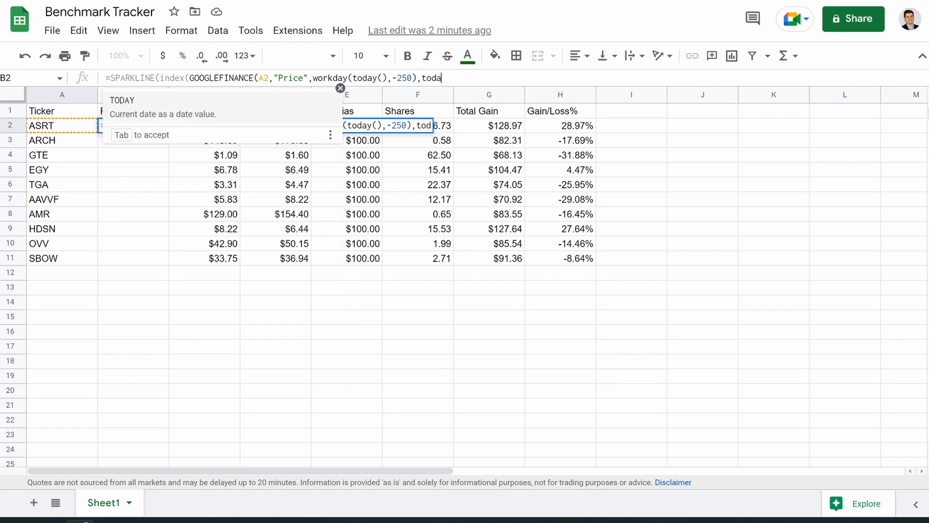
text())
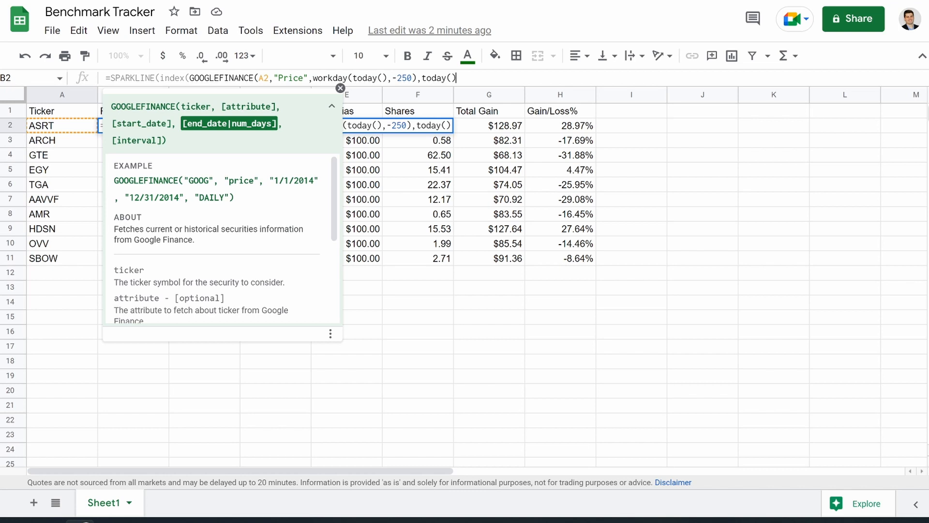
text(),,2)
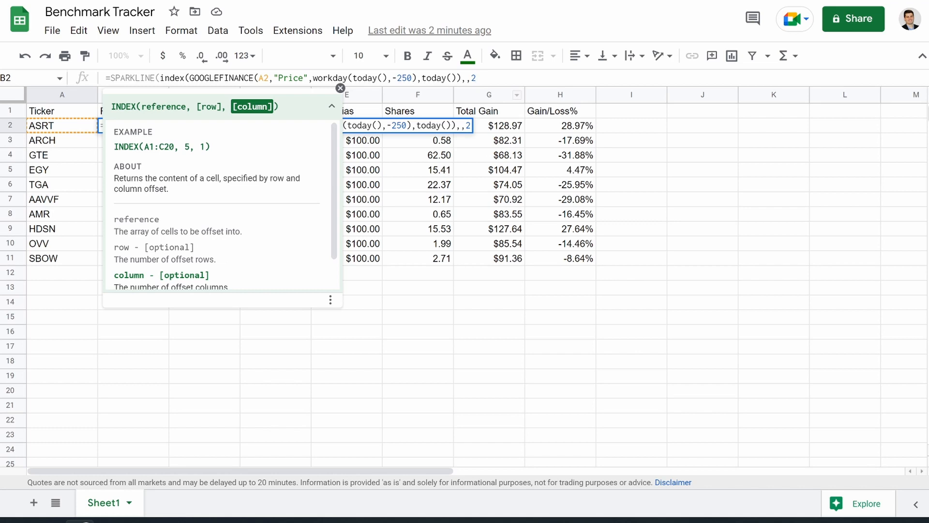
text())
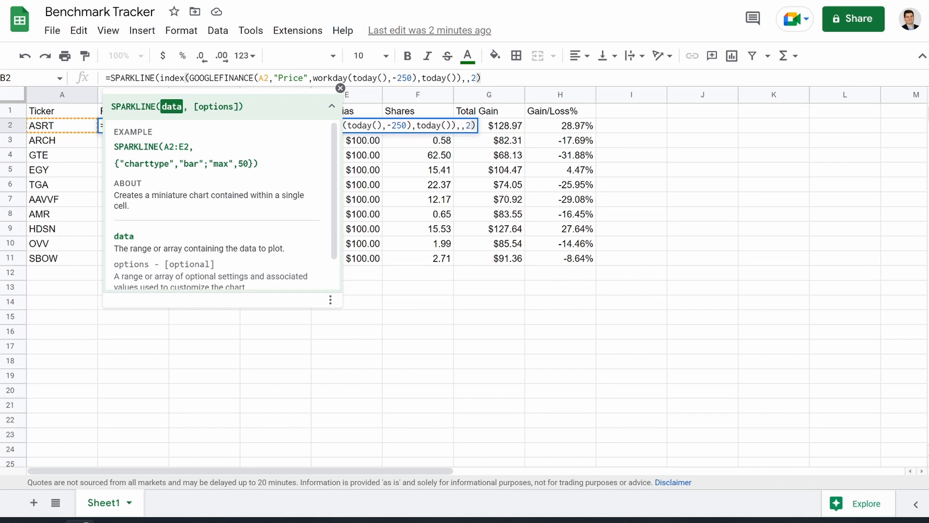
Complete the B2 sparkline formula with the option {"charttype","column"} and enter it.
text(,)
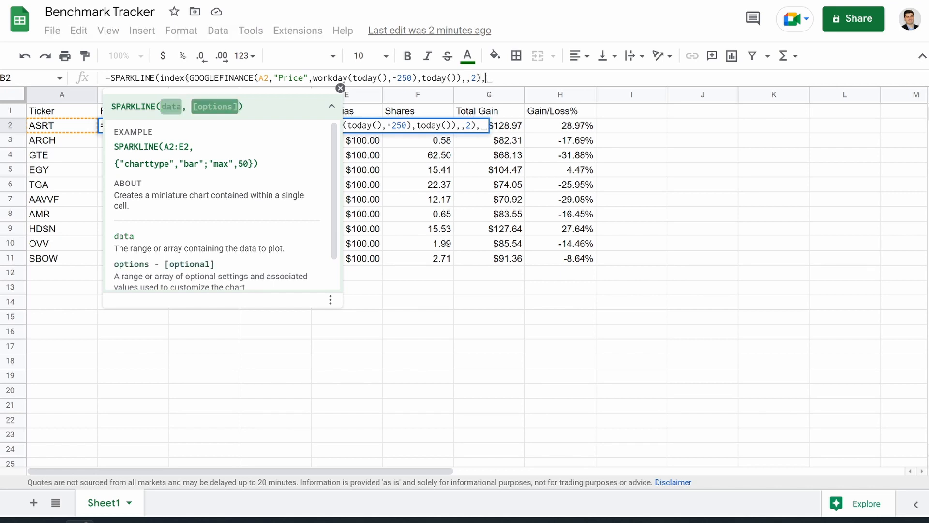
text({)
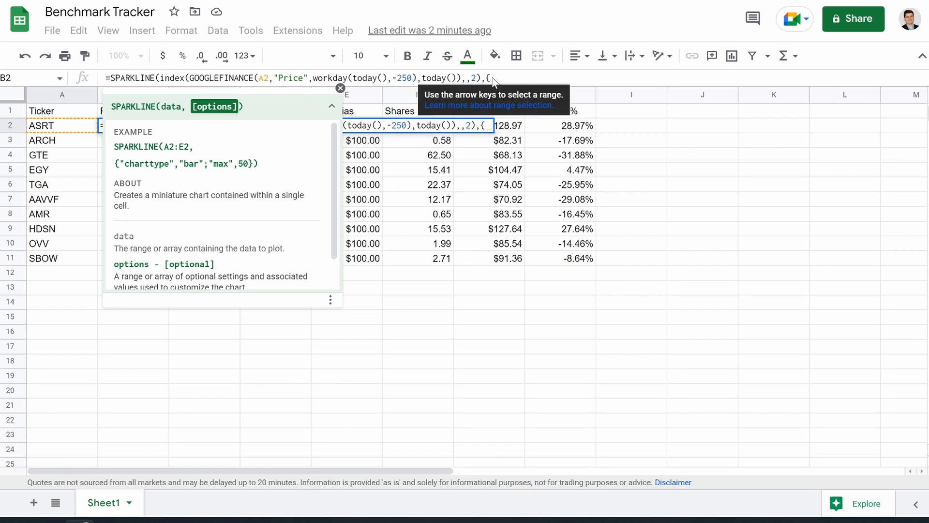
text(")
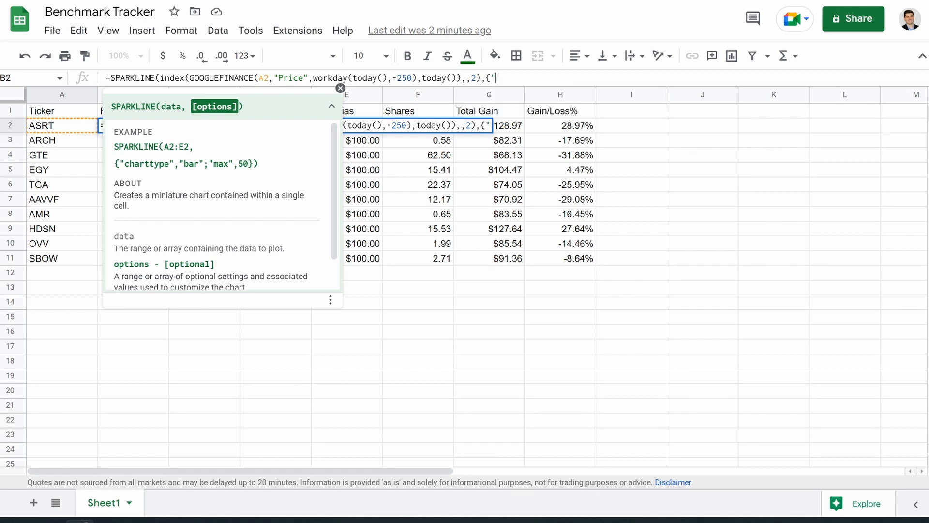
text(charttyp)
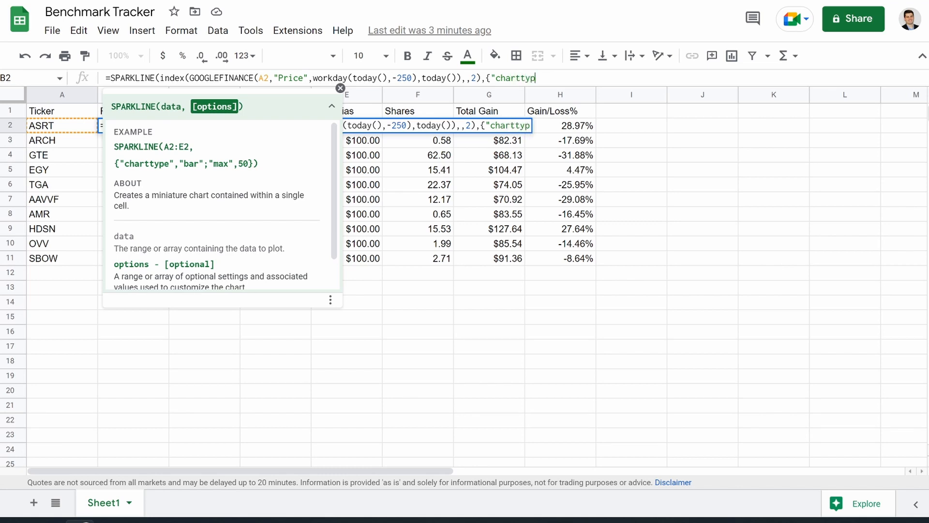
text(e",)
text("colu)
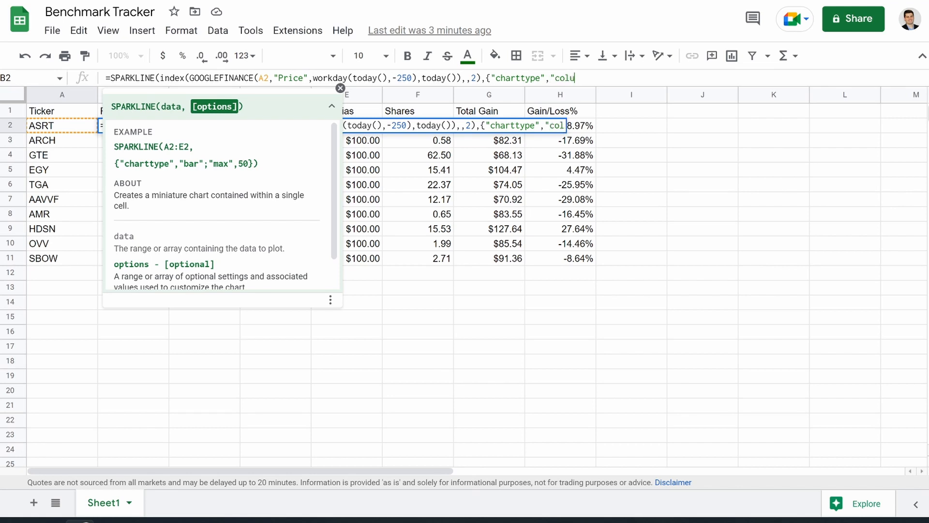
text(mn"})
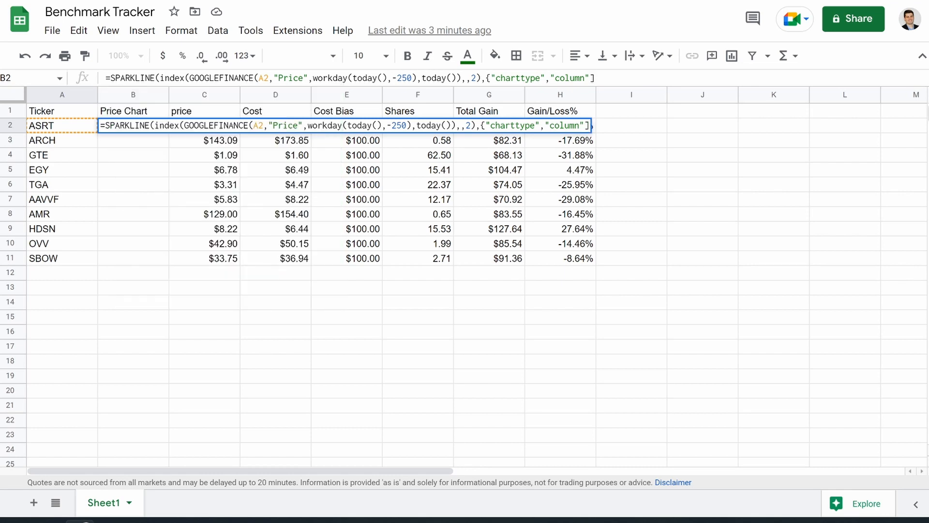
text())
key(Return)
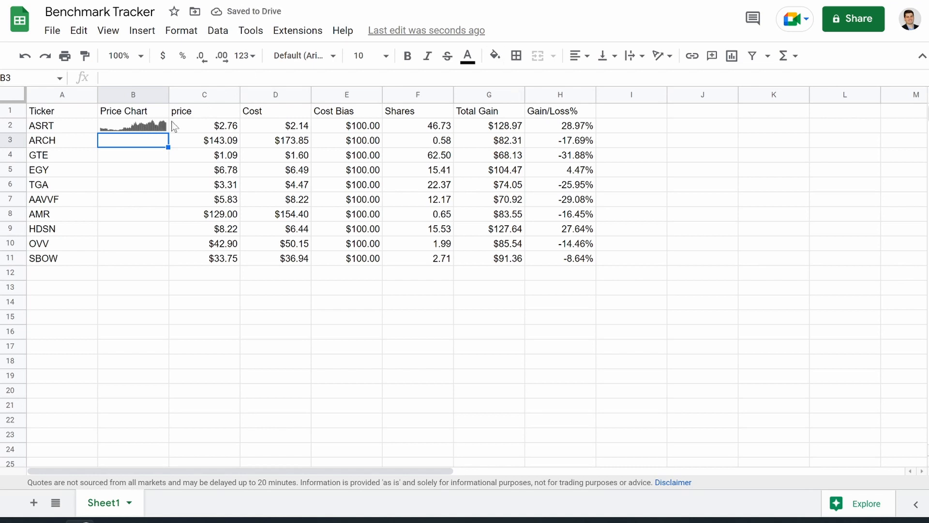
Color the B2 sparkline orange and autofill it down the Price Chart column through B11.
click(162, 130)
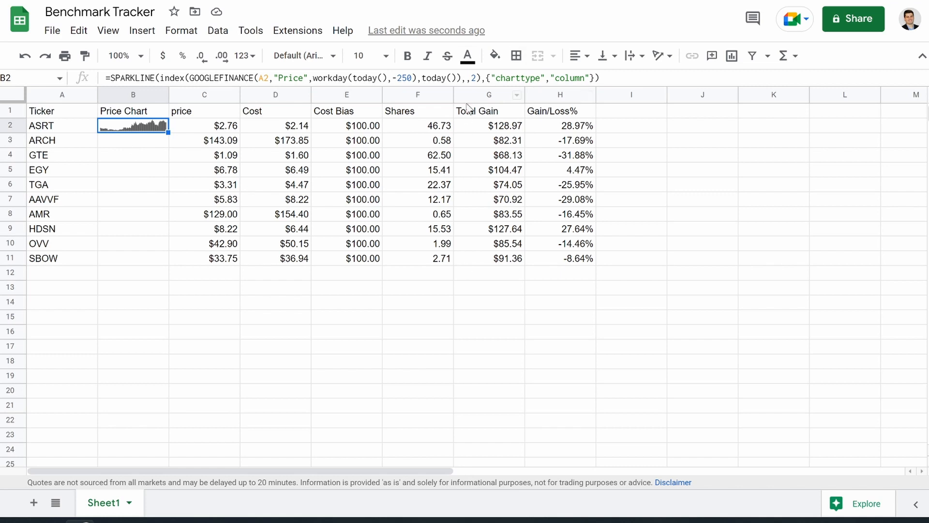
click(468, 57)
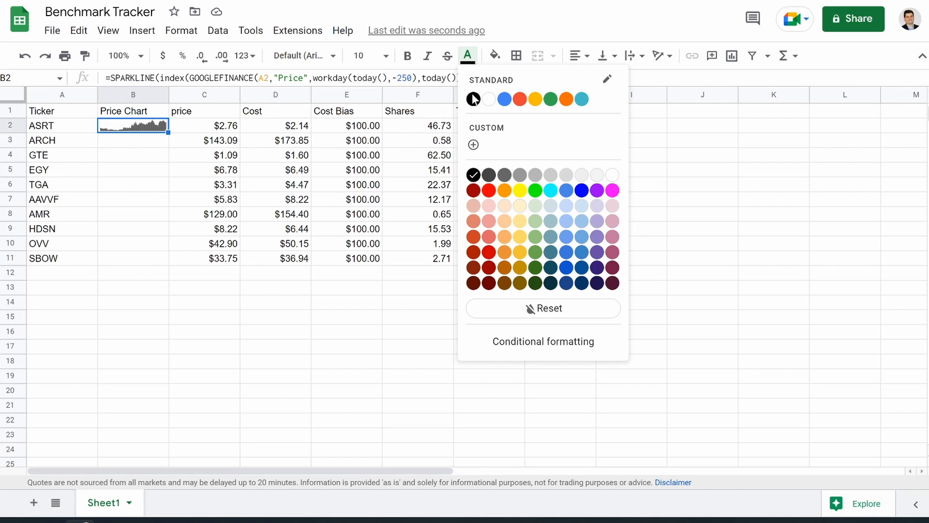
click(566, 100)
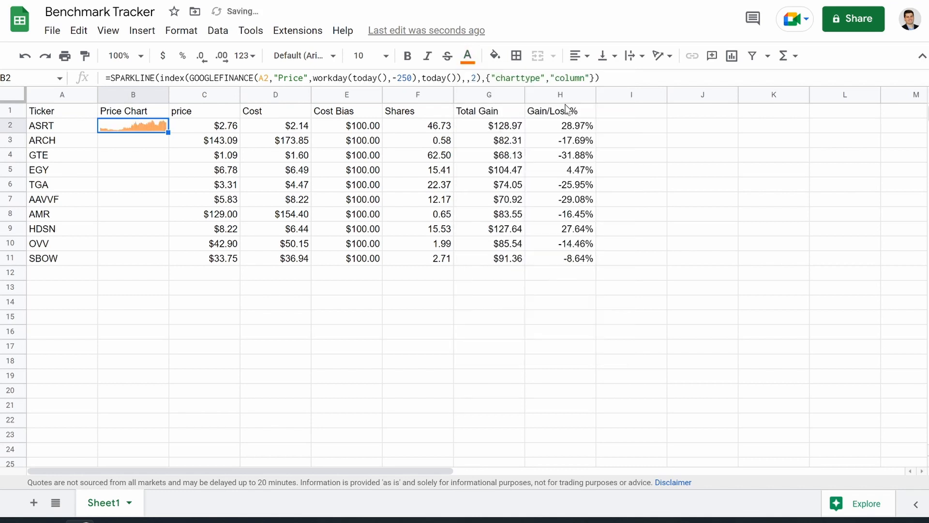
drag(167, 132, 150, 260)
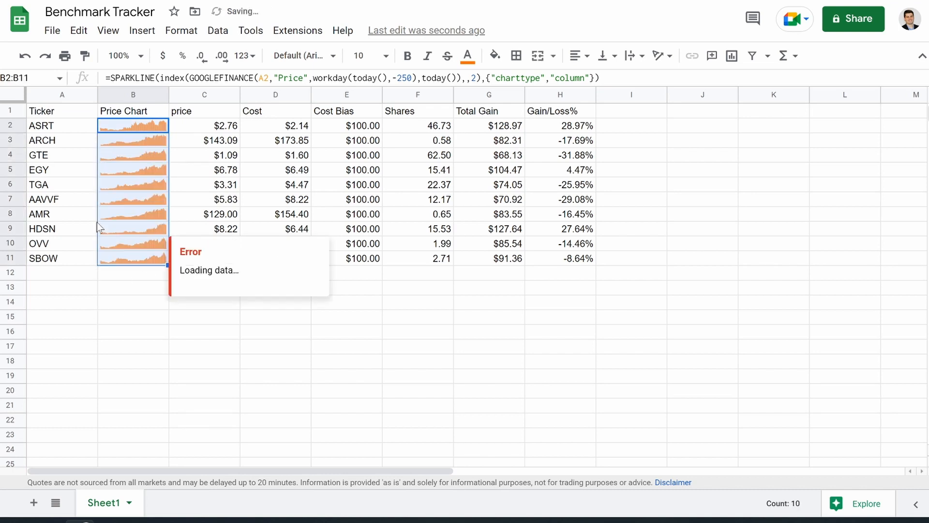
click(176, 346)
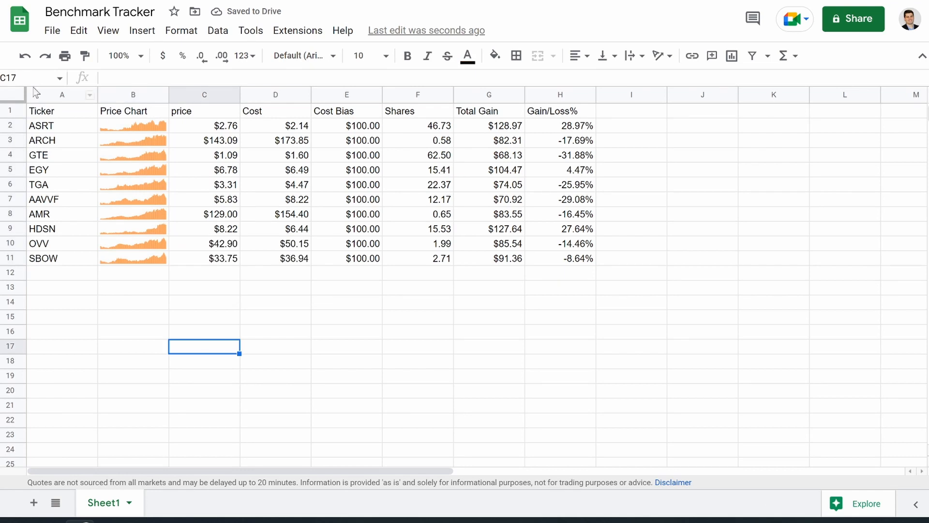
click(54, 130)
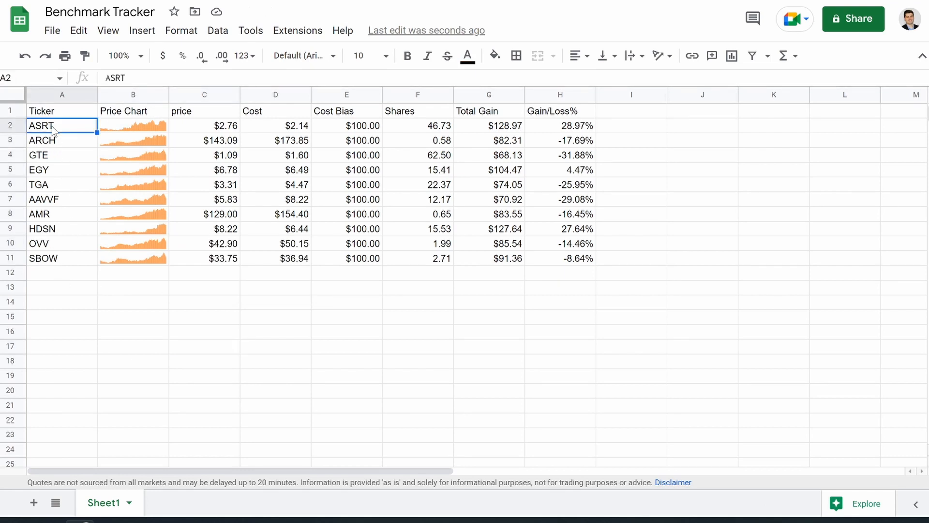
Try AAPL as the ticker in A2 in place of ASRT and undo the change.
text(AAPL)
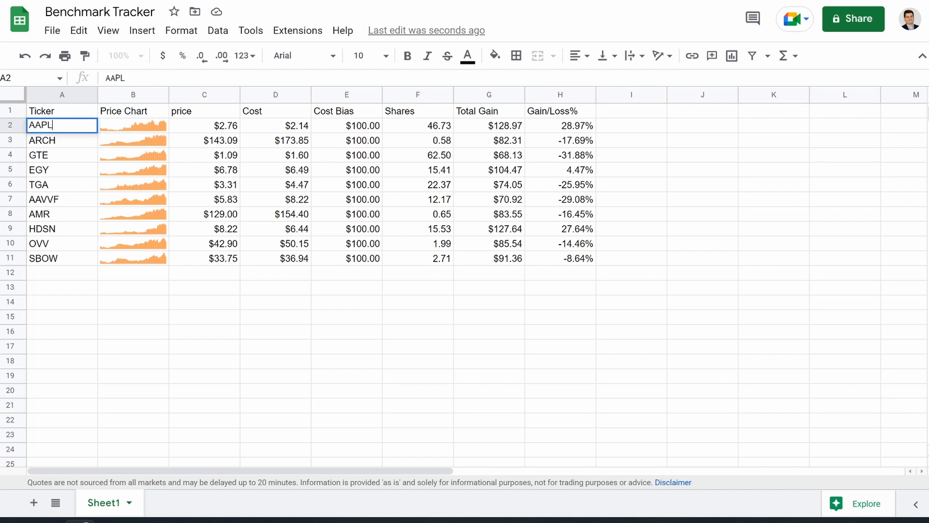
key(Return)
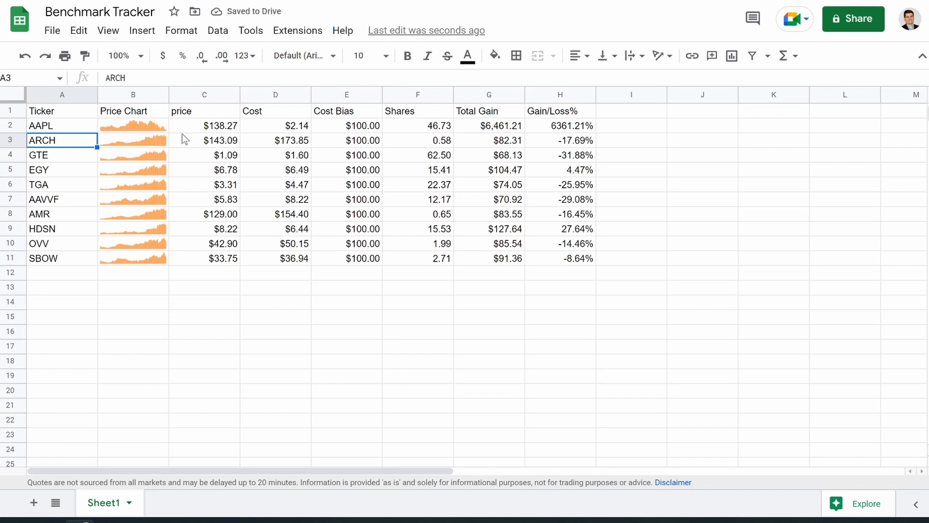
key(ctrl+z)
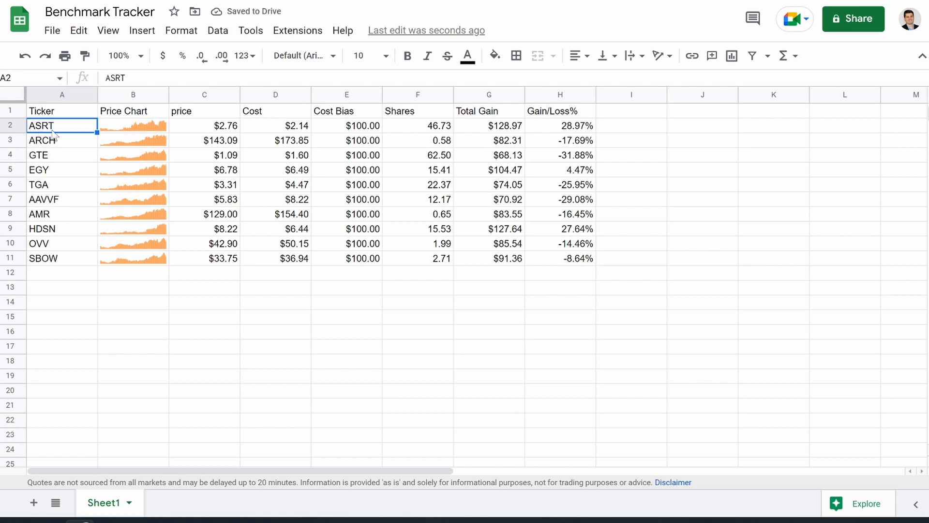
Insert a new column directly after the Ticker column and enter Name as its header in B1.
click(71, 95)
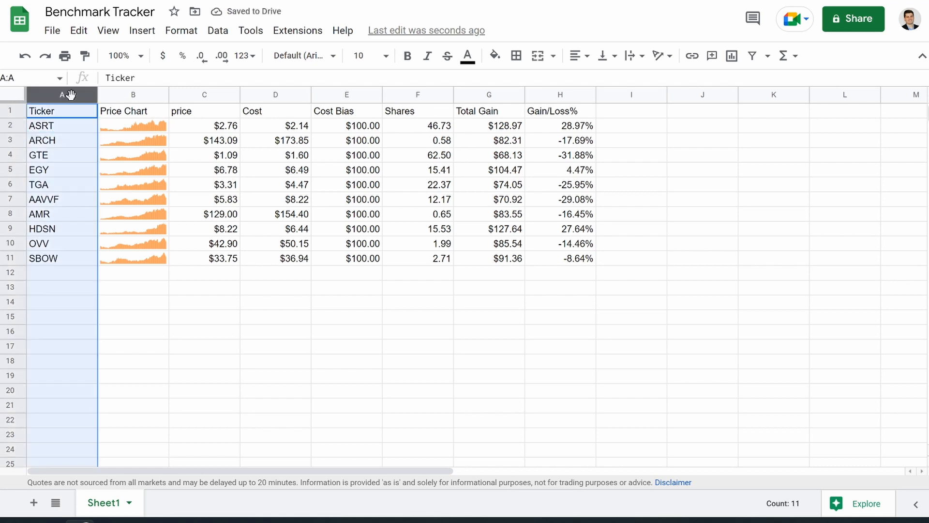
right_click(71, 94)
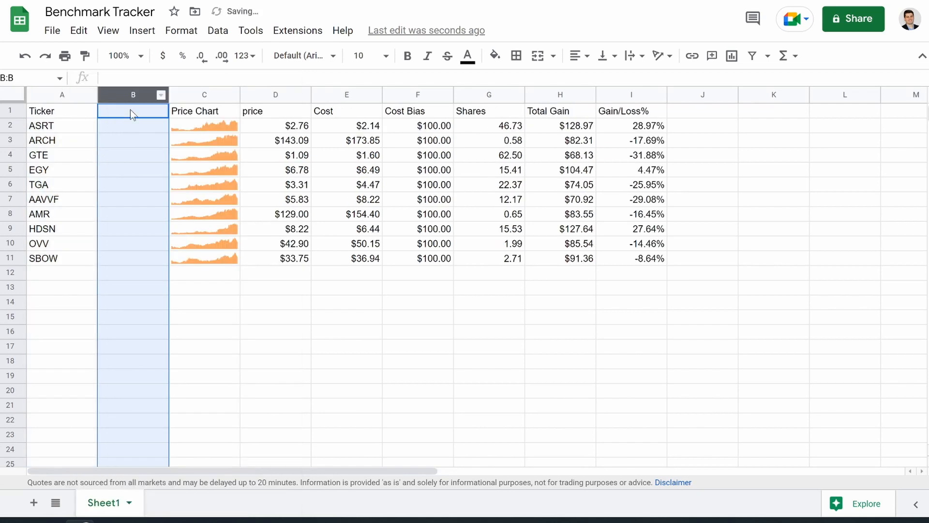
click(130, 111)
text(Name)
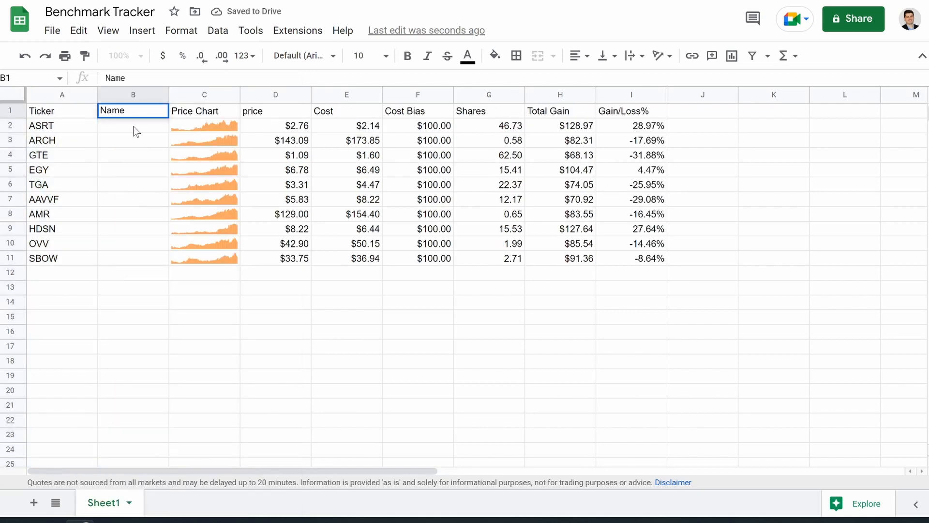
key(Return)
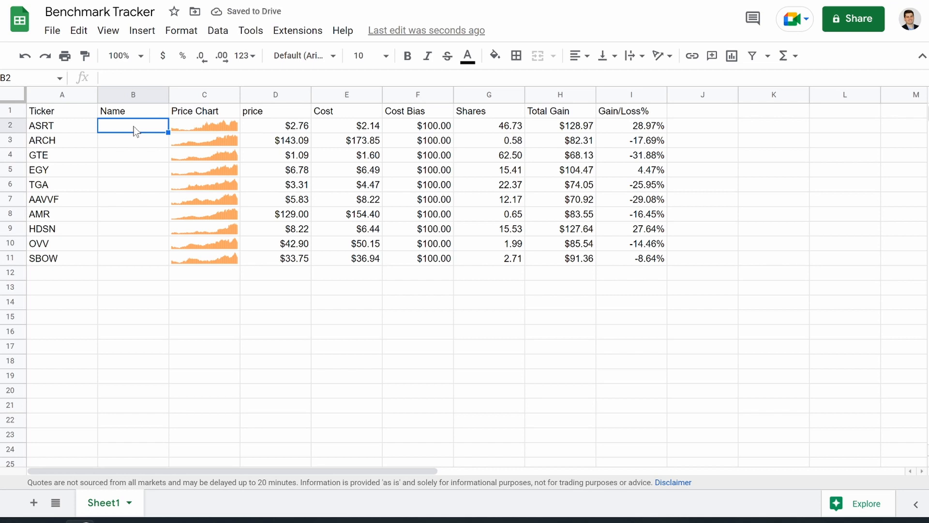
Enter =GOOGLEFINANCE(A2,"Name") in B2 to fetch the company name for the ASRT ticker.
text(=goo)
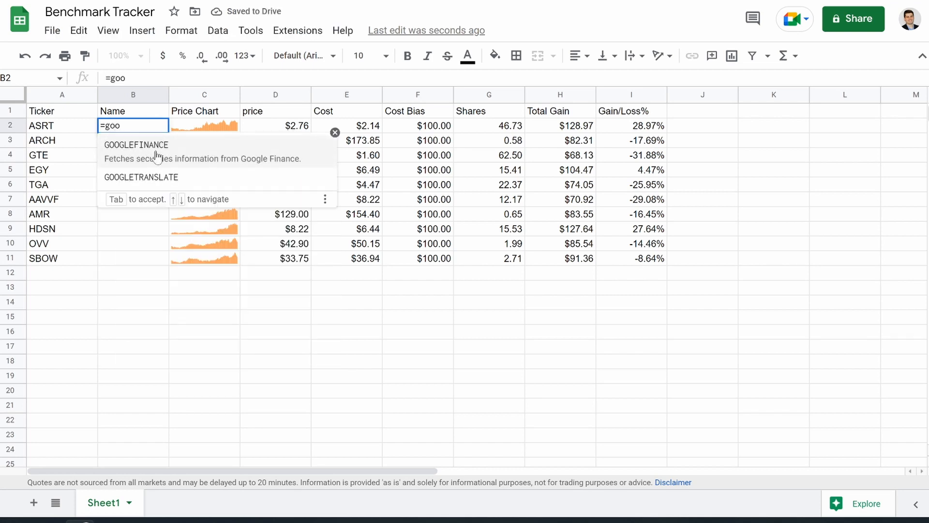
click(157, 152)
click(66, 128)
text(,)
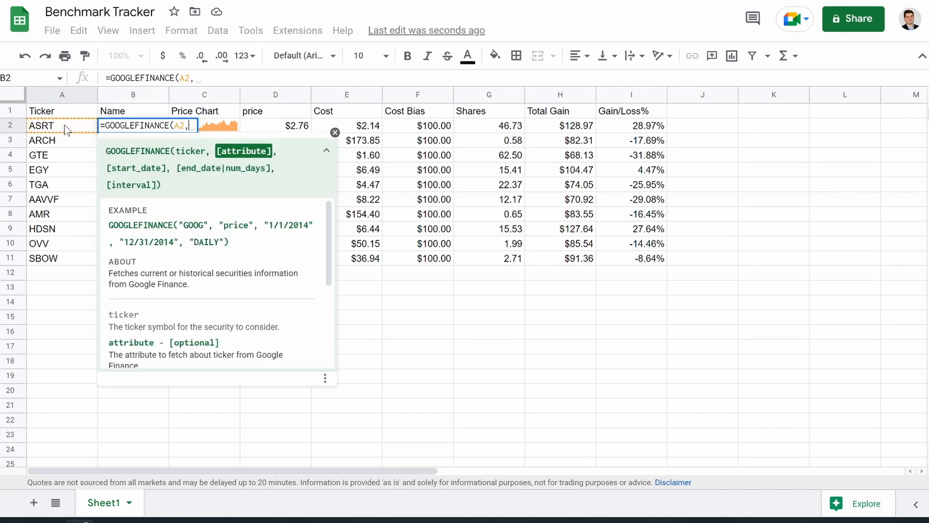
text("Name"))
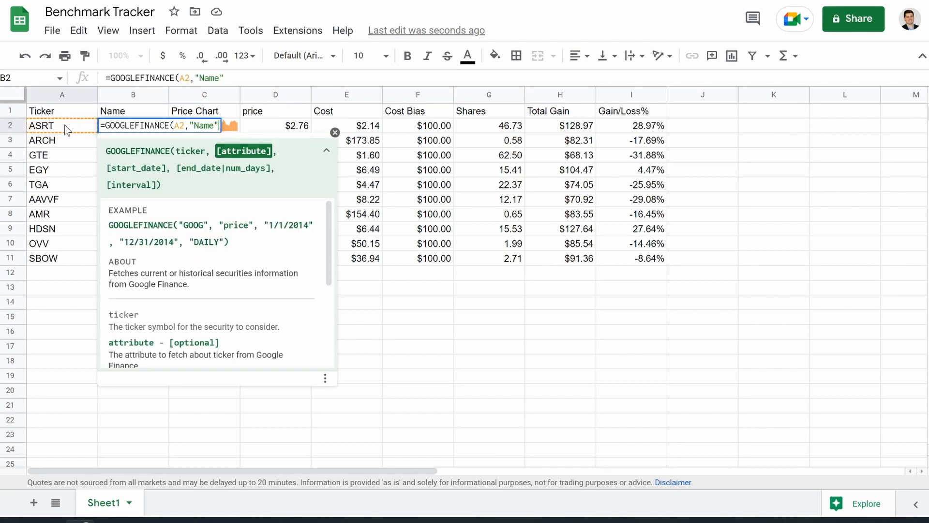
key(Return)
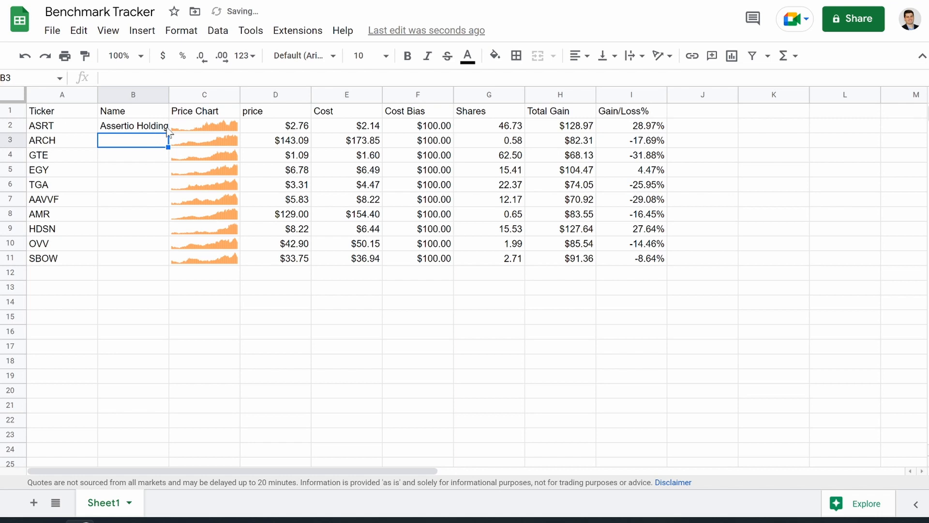
Widen the Name column to fit the company names and autofill the B2 formula down through B11.
drag(168, 94, 192, 93)
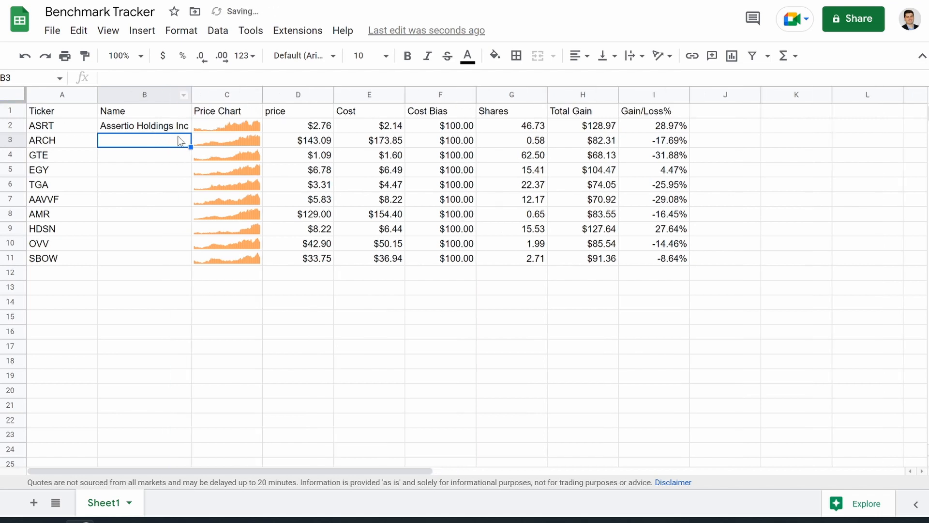
click(187, 130)
drag(191, 132, 181, 260)
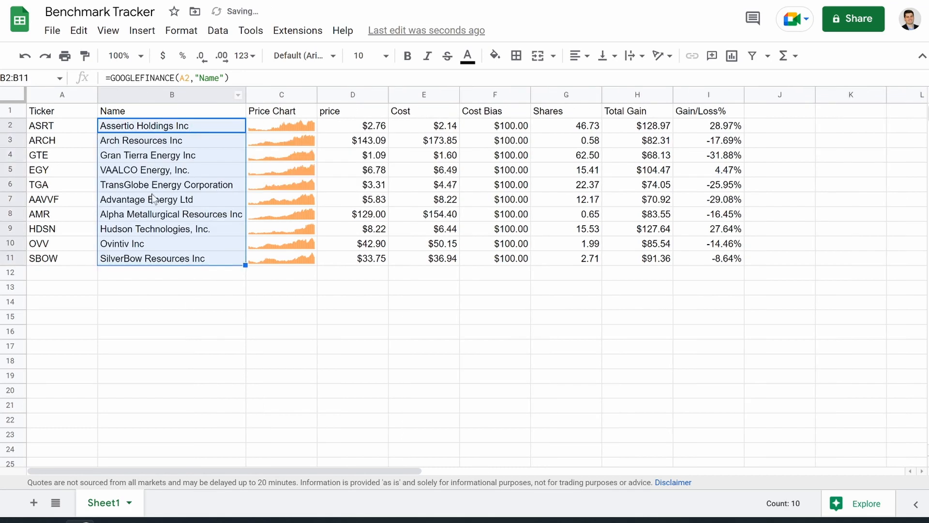
click(160, 339)
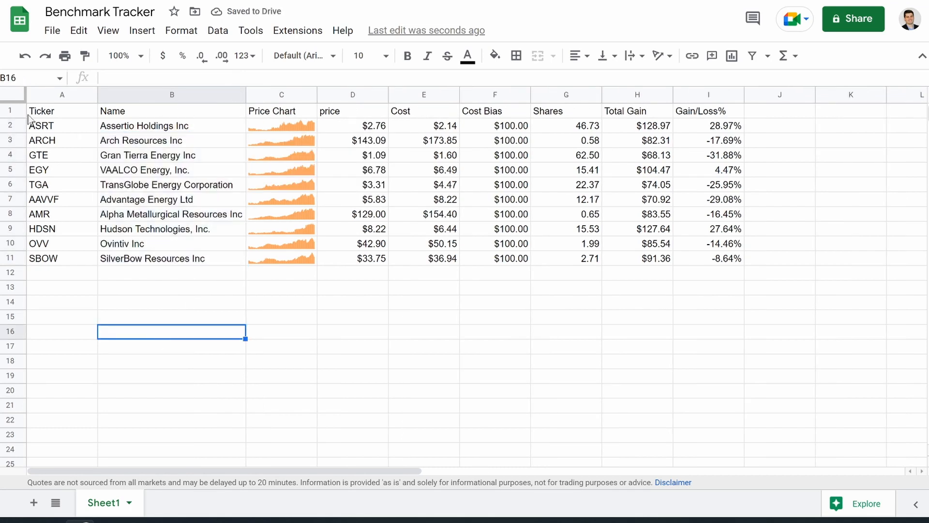
Make the header row bold and center-align the contents of columns A through I.
click(11, 111)
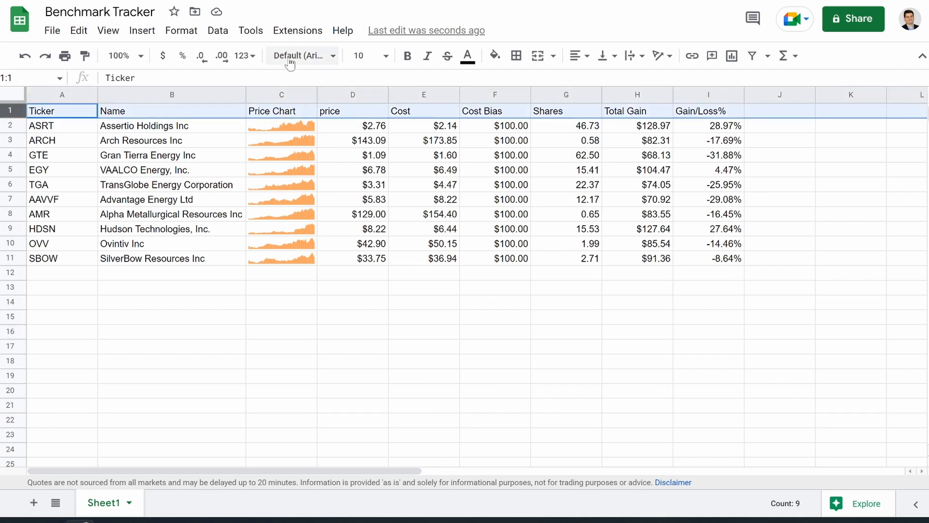
click(408, 56)
drag(61, 96, 703, 117)
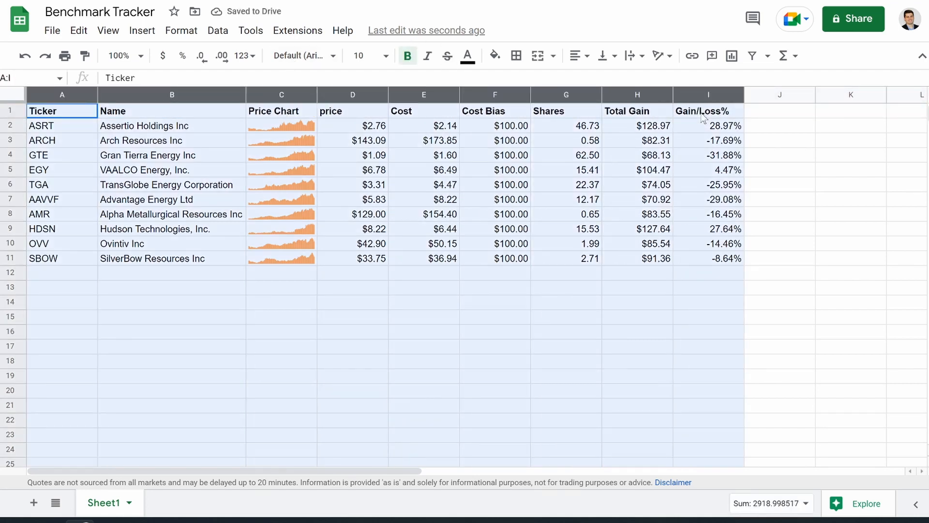
click(575, 58)
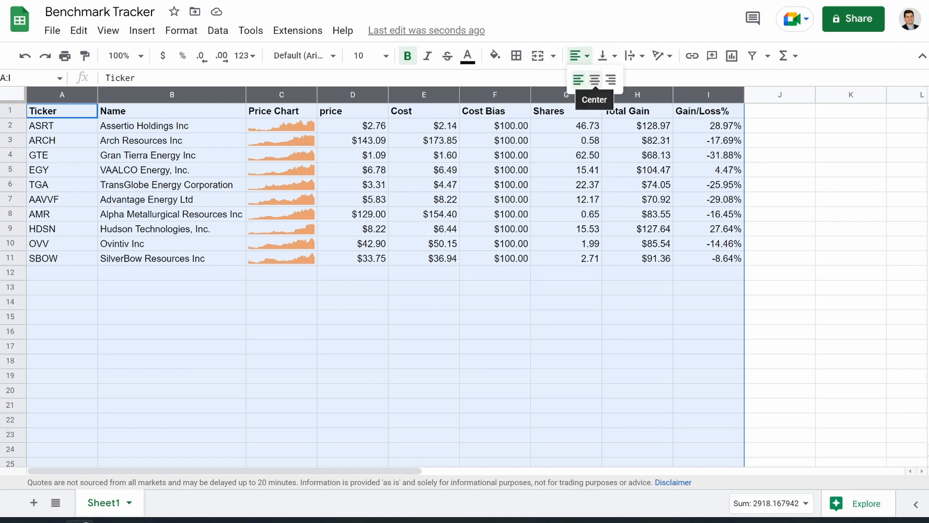
click(595, 80)
click(508, 364)
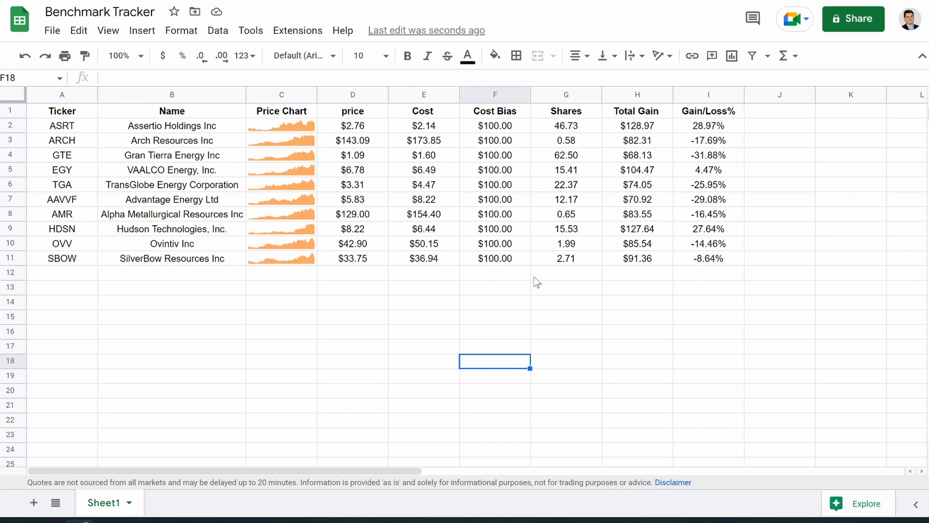
Add a bottom border to A11:I11, beneath the last stock row.
drag(699, 266, 87, 265)
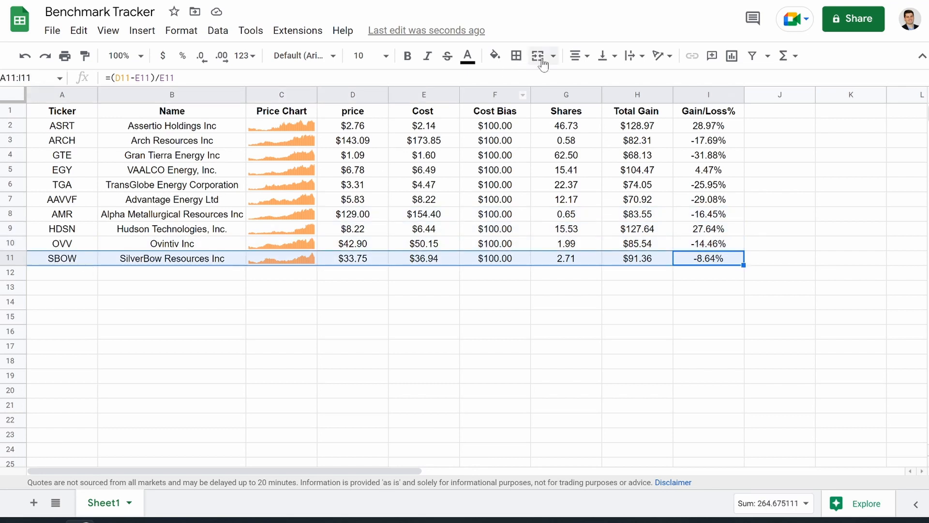
click(516, 56)
click(581, 108)
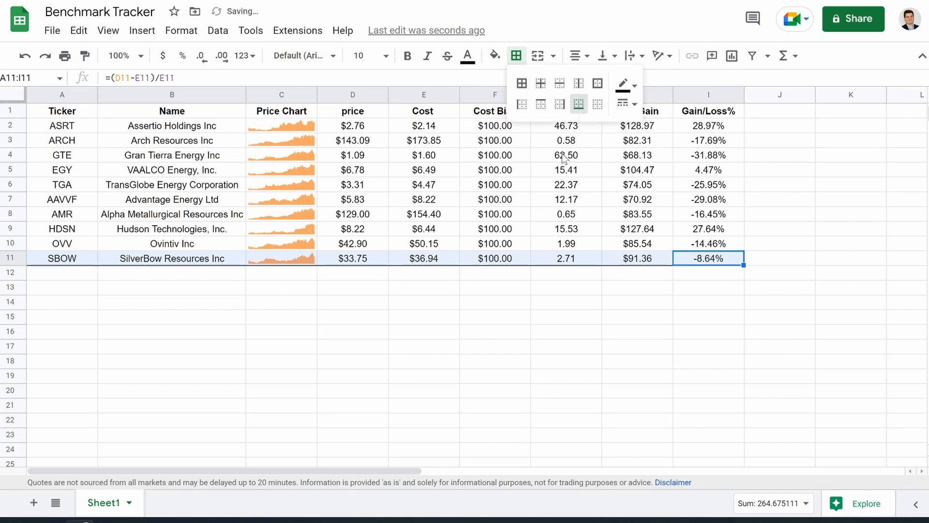
Total the Cost Bias column in F12 with =SUM(F2:F11).
click(491, 274)
text(=sum(F2:F11)
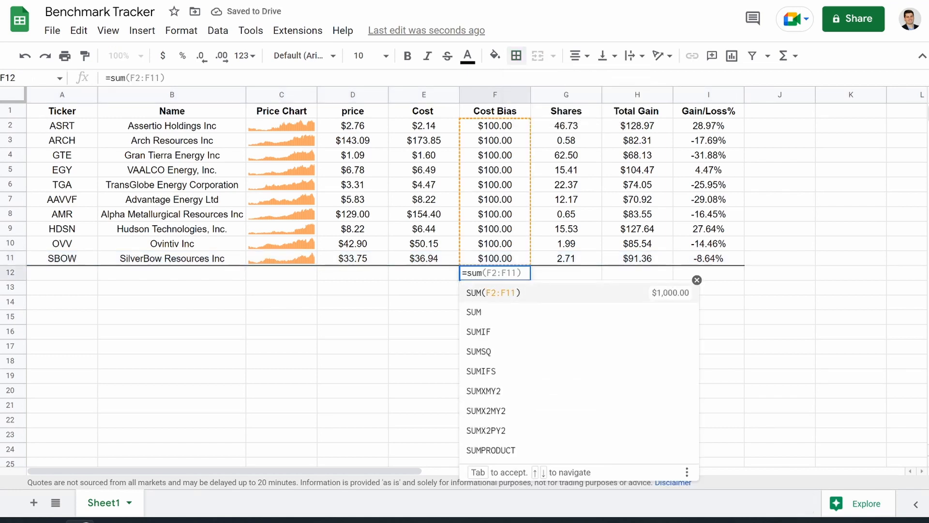
key(Tab)
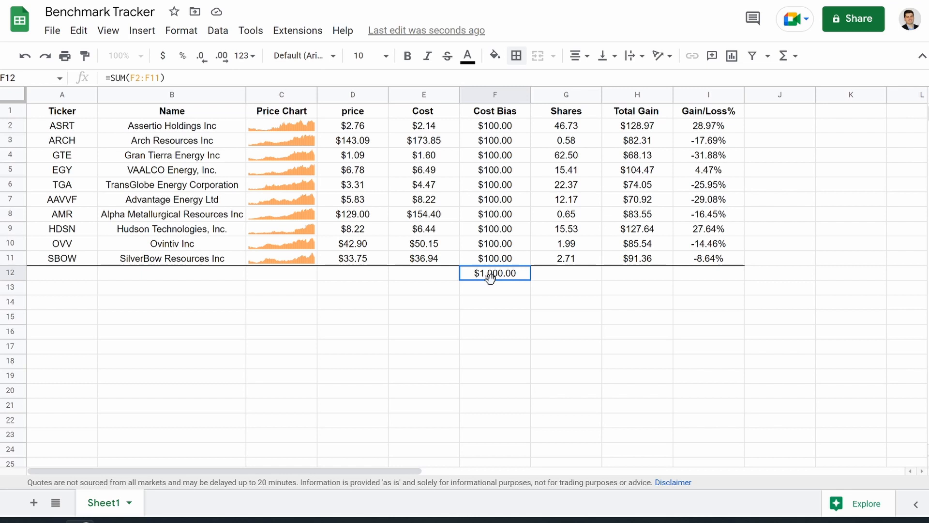
Total the Total Gain column in H12 with =SUM(H2:H11).
click(697, 276)
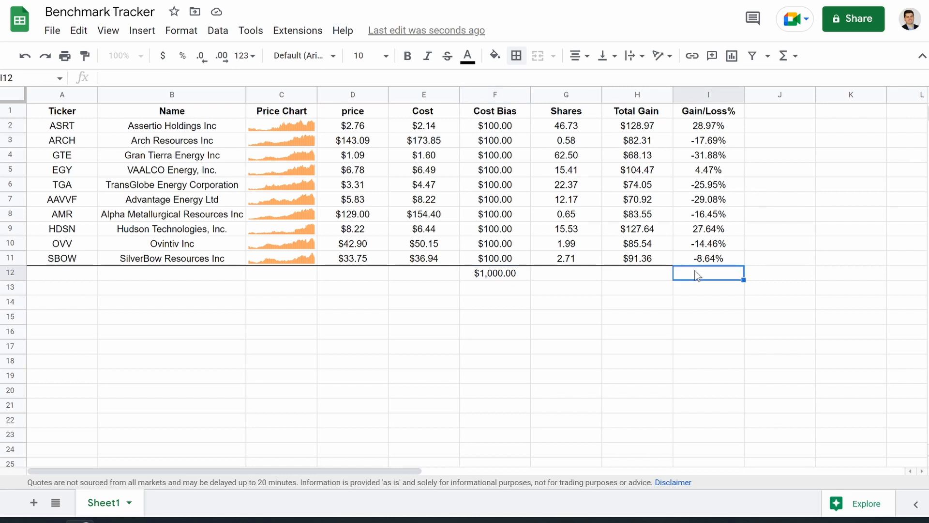
click(636, 277)
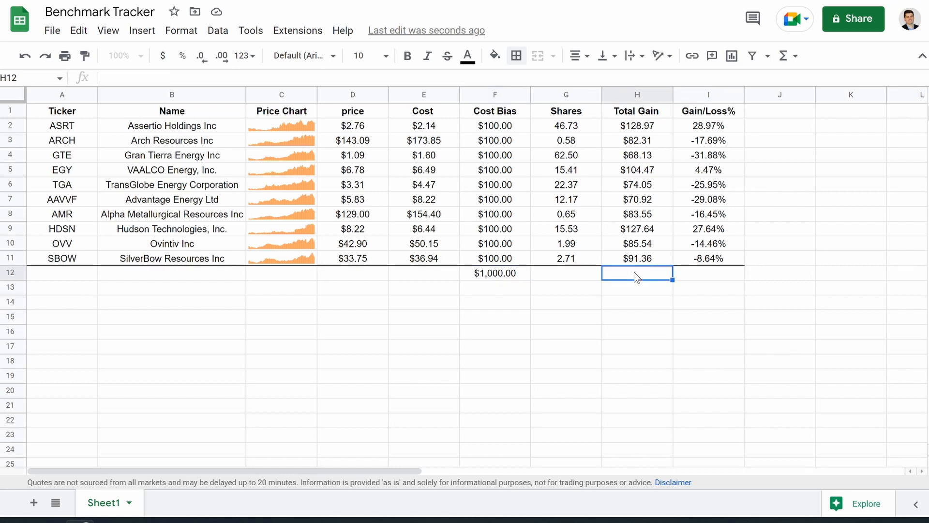
click(711, 279)
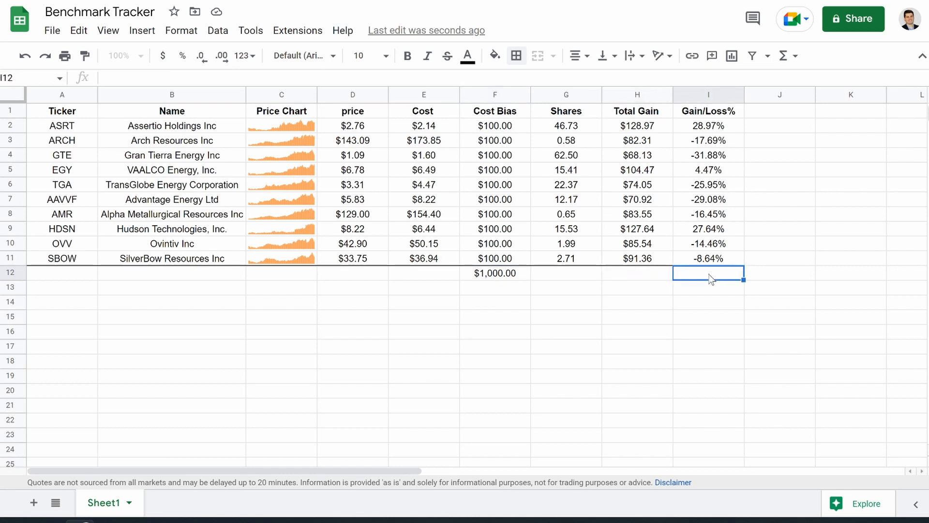
click(631, 277)
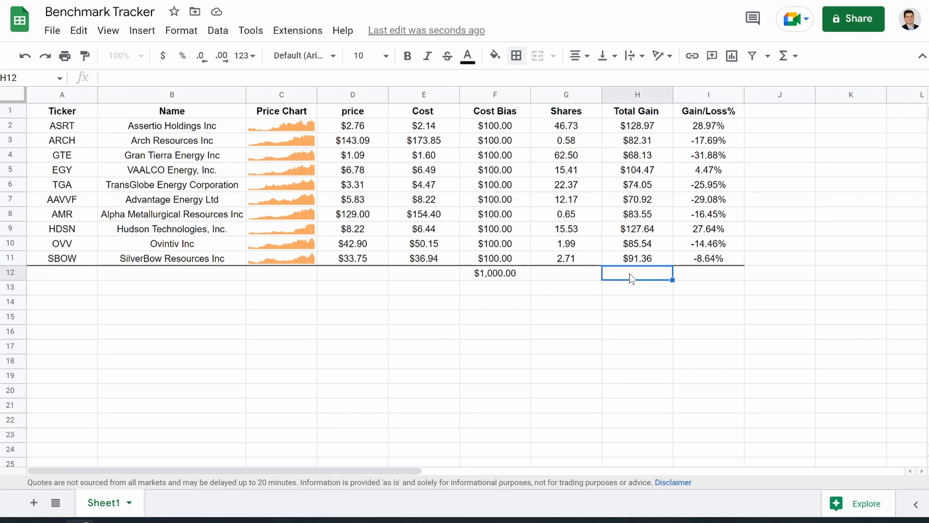
text(=sum()
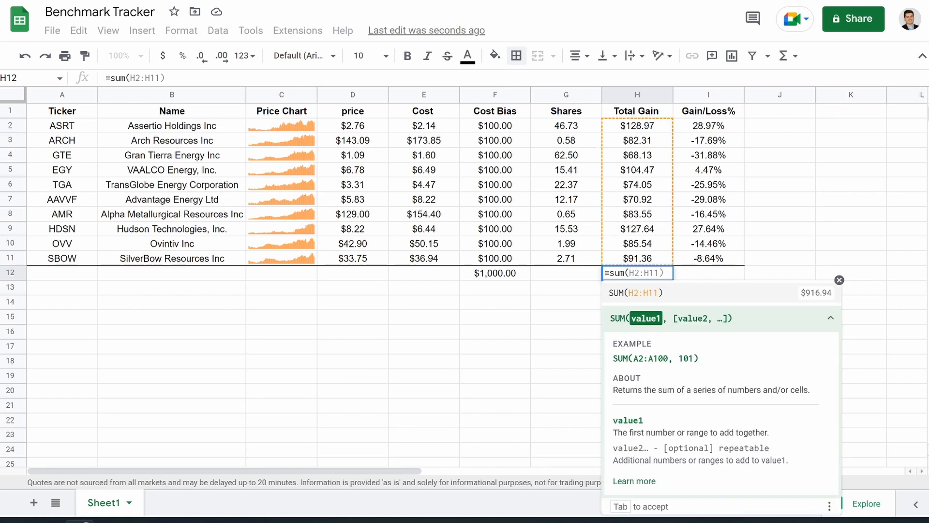
key(Tab)
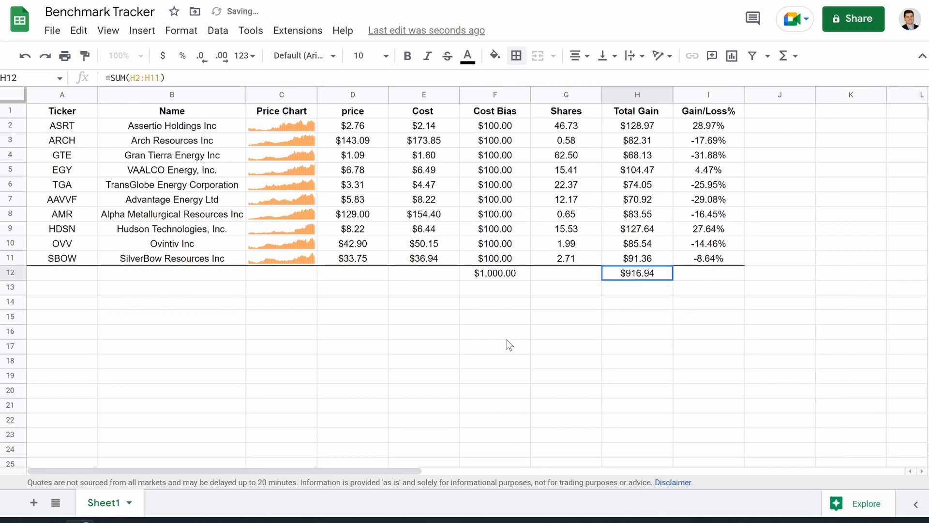
Enter =H12/F12 in I12 to divide the Total Gain sum by the Cost Bias sum.
click(486, 286)
click(626, 276)
click(712, 282)
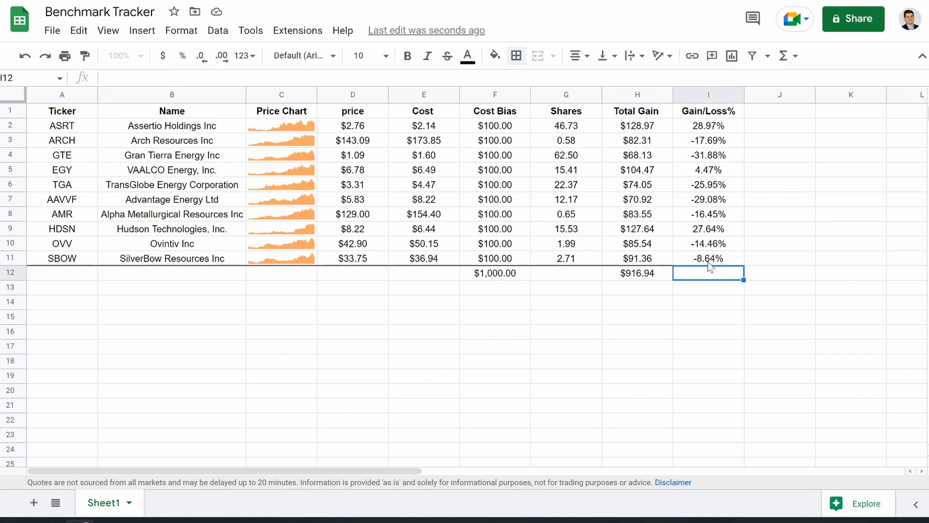
text(=)
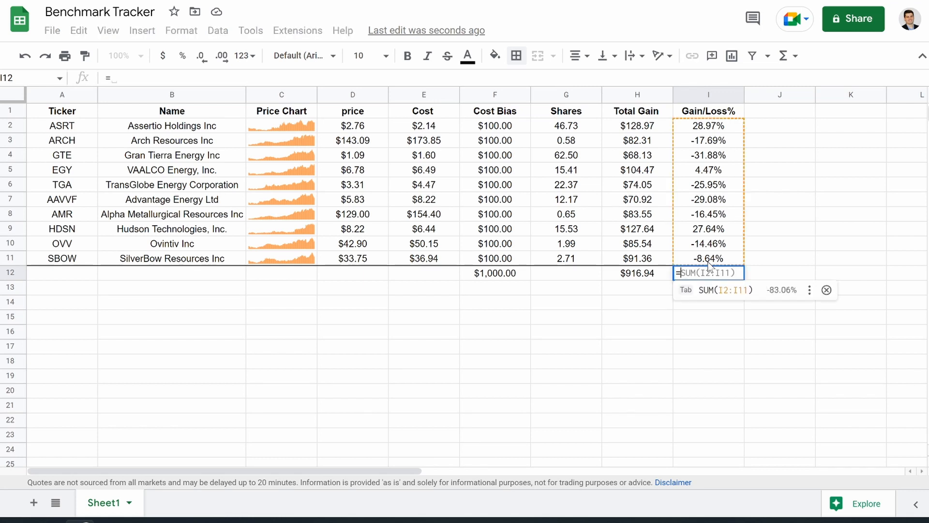
click(644, 274)
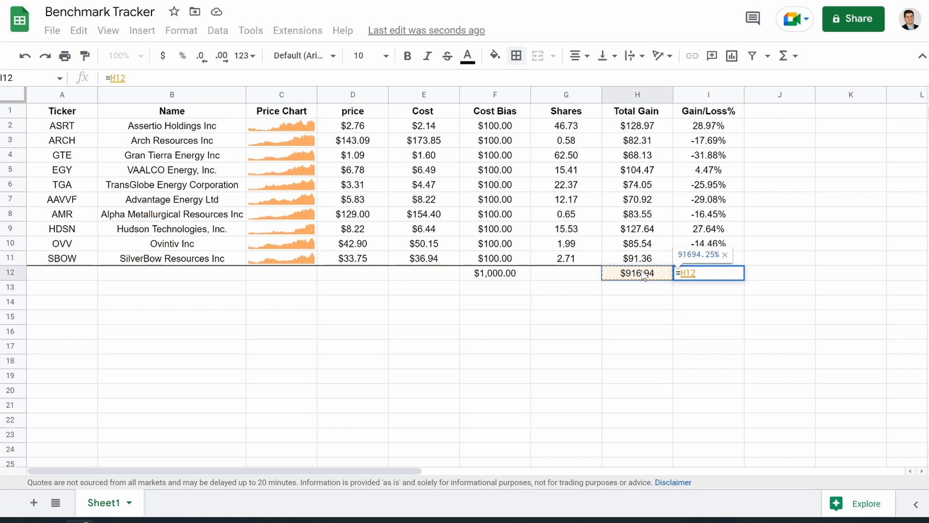
text(/)
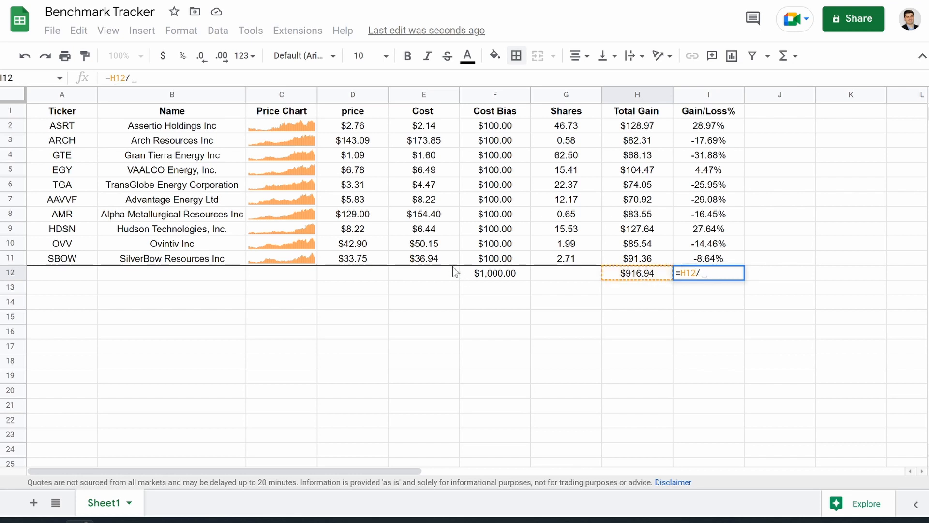
click(495, 273)
key(Return)
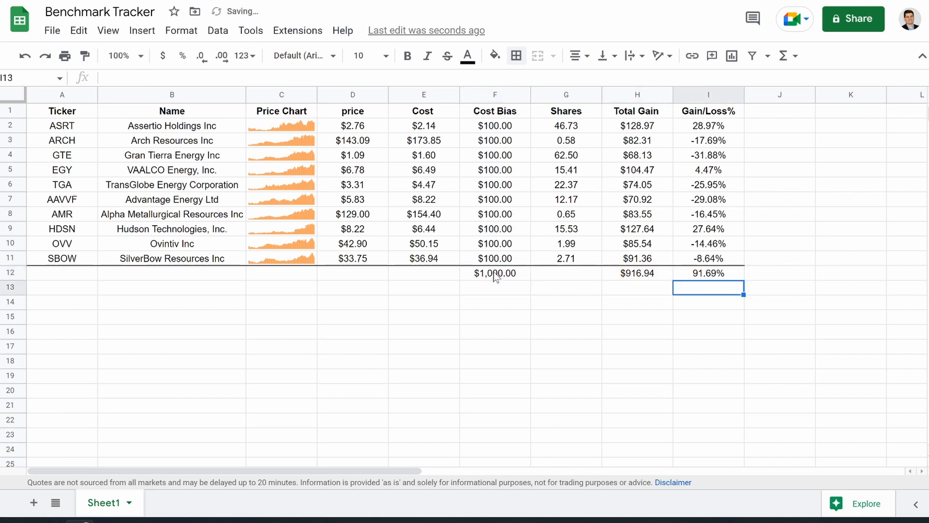
Correct the portfolio Gain/Loss% formula in I12 to =H12/F12-1.
click(710, 277)
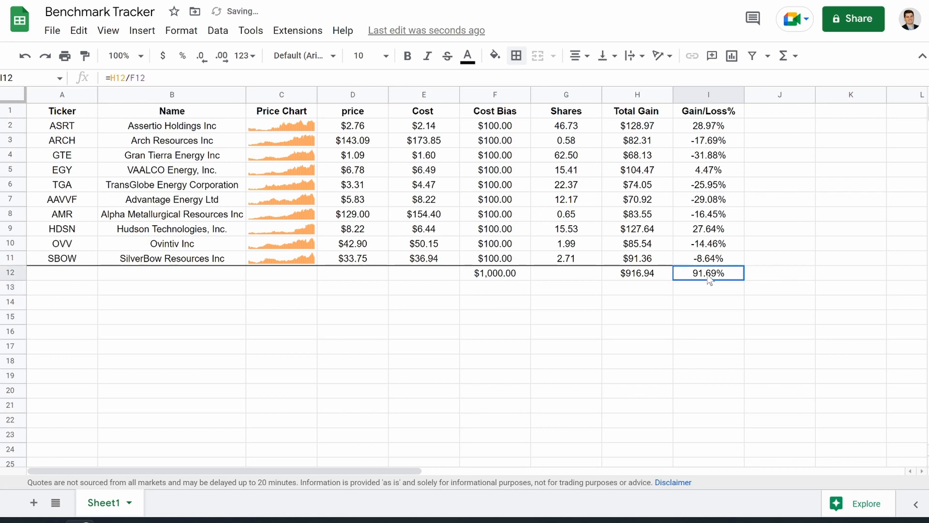
click(146, 78)
text(-1)
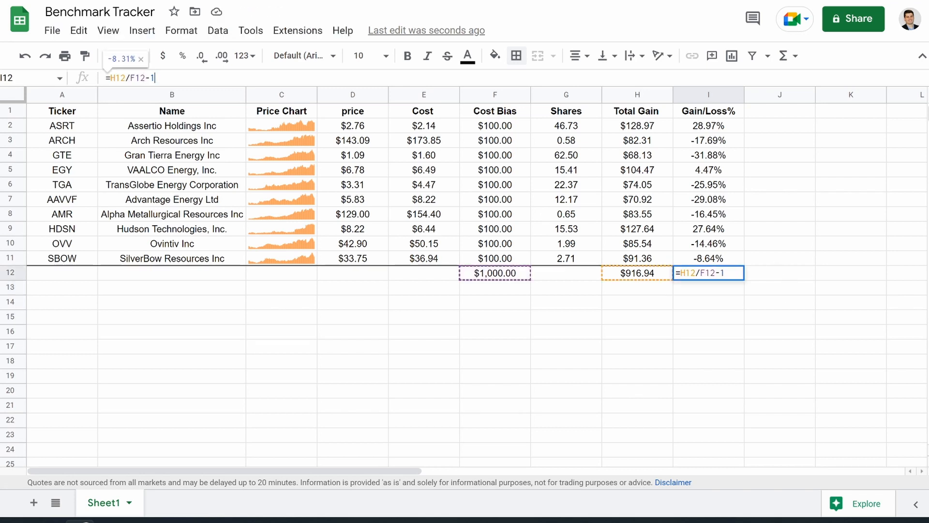
key(Return)
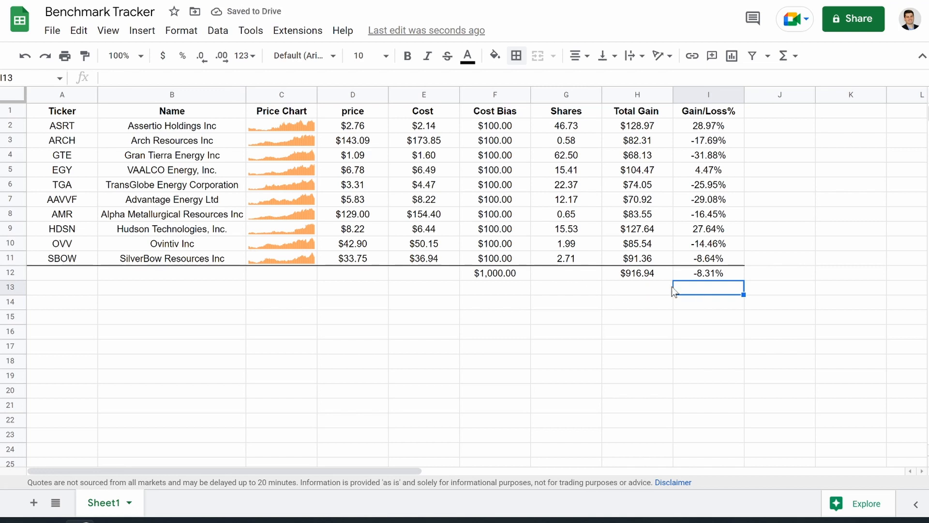
click(635, 272)
click(488, 280)
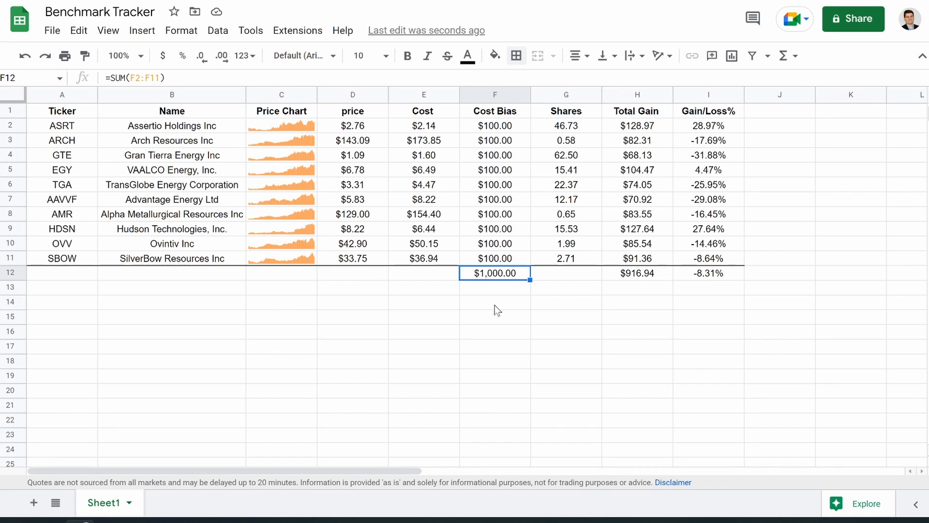
click(708, 278)
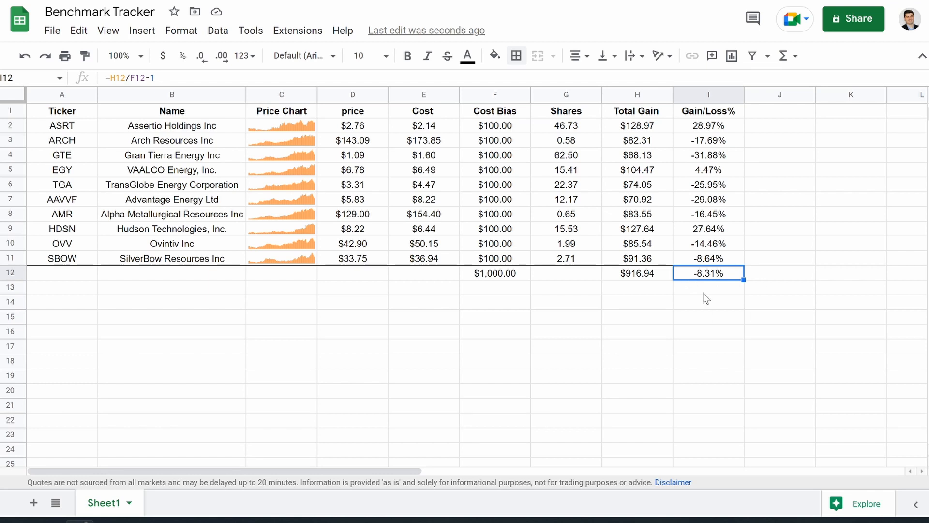
click(634, 276)
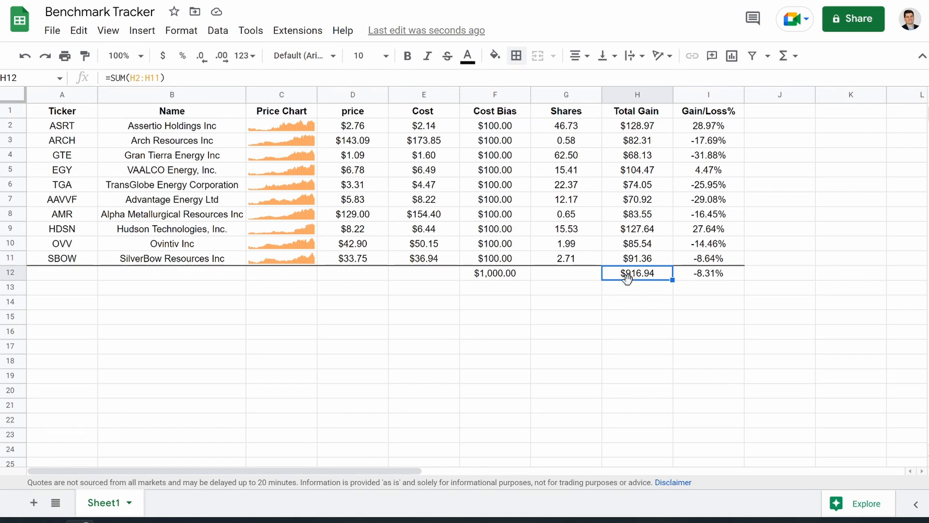
click(710, 279)
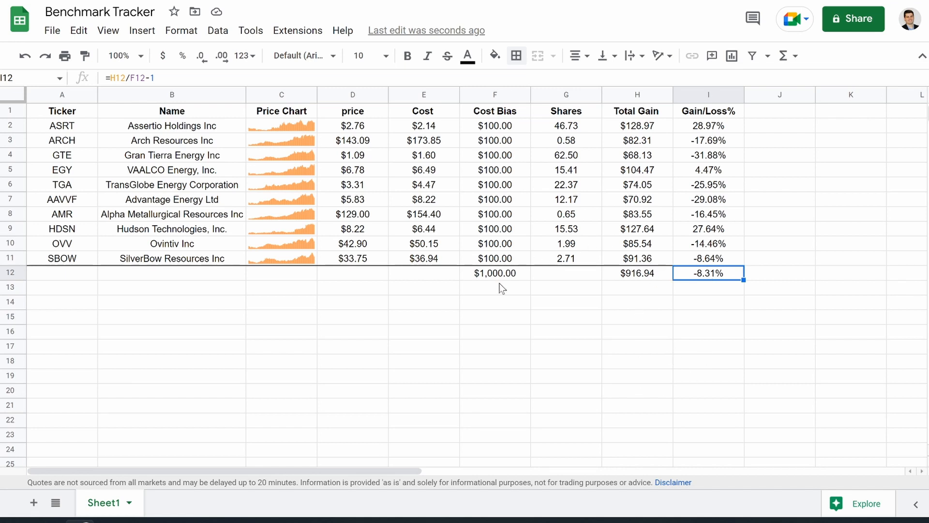
Make the portfolio totals in F12:I12 bold.
drag(495, 275, 705, 284)
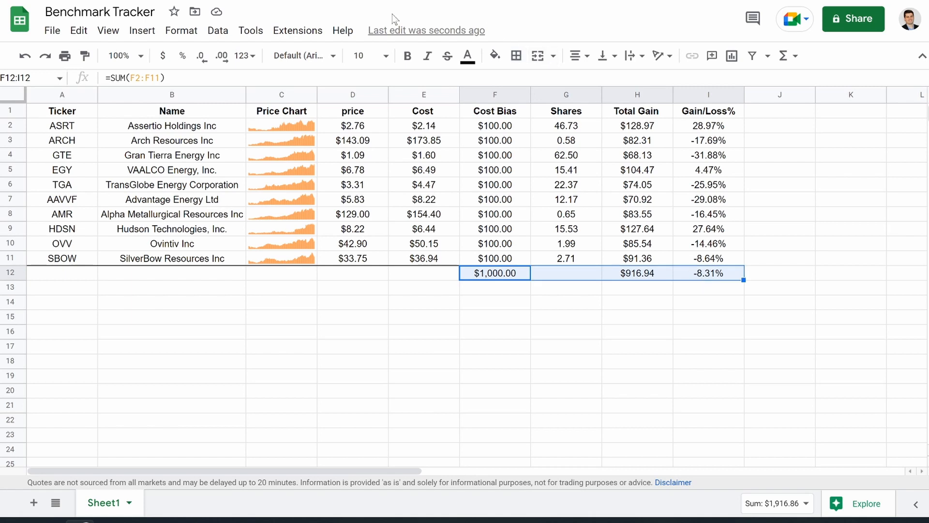
click(408, 56)
click(370, 350)
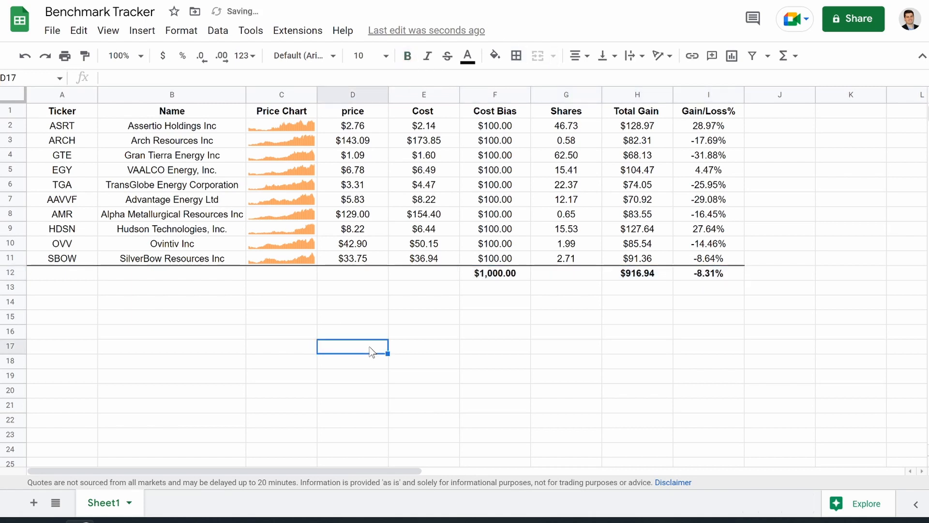
Copy the header row A1:I1 into row 14, starting at A14, to head the benchmark table.
click(64, 304)
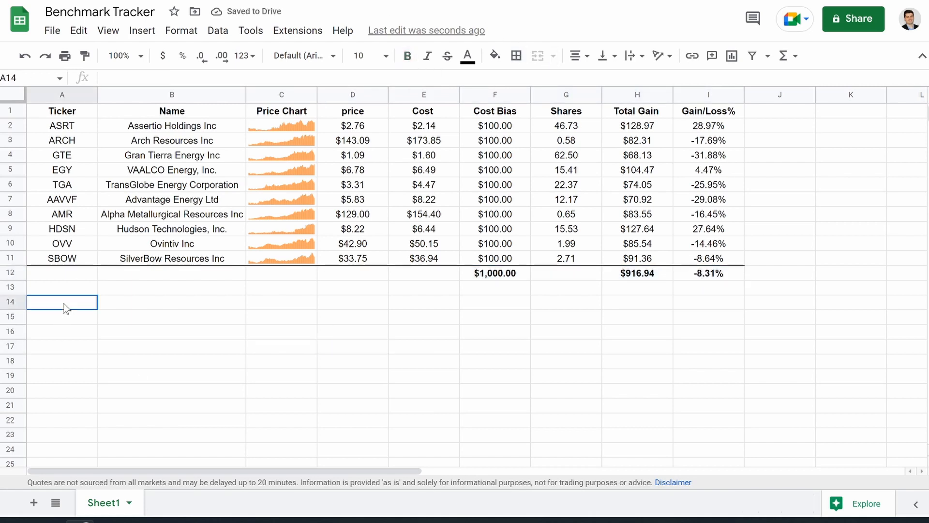
drag(67, 113, 700, 118)
key(ctrl+c)
click(77, 305)
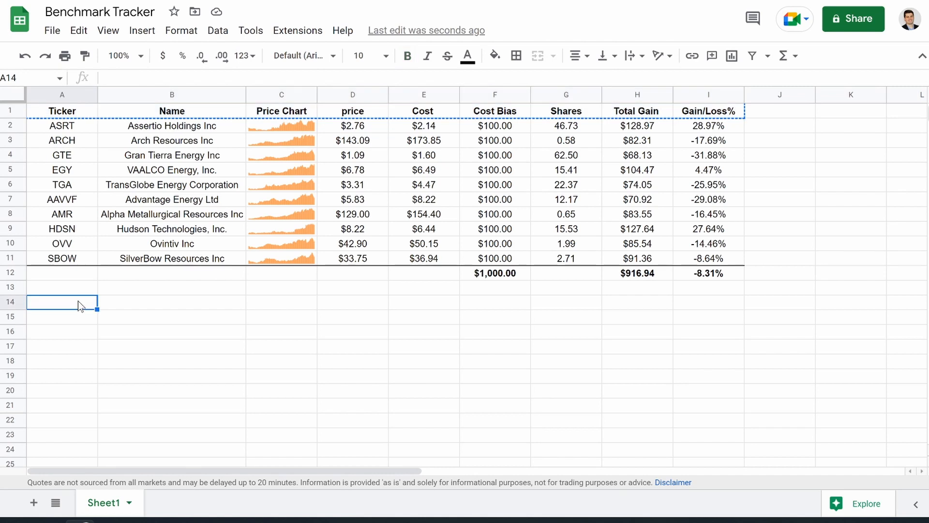
key(ctrl+v)
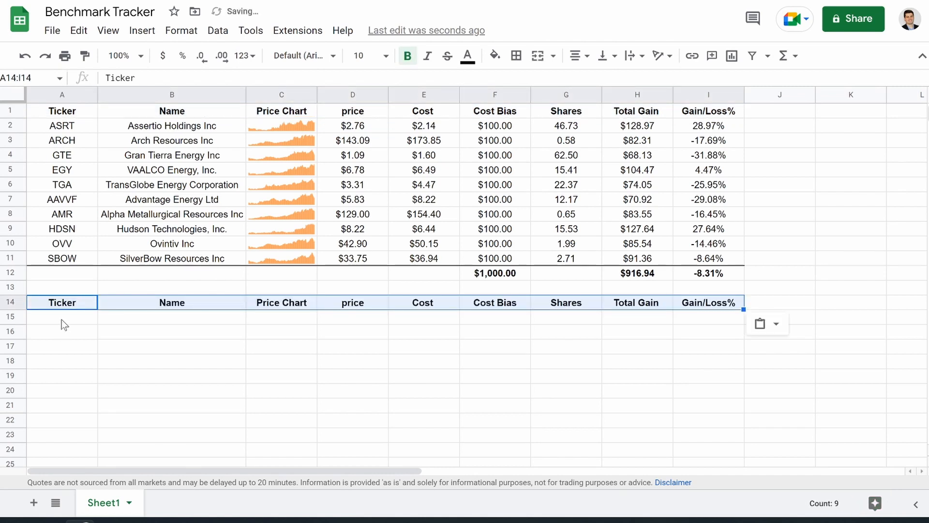
Enter the benchmark tickers SPY, QQQ and DIA in A15:A17.
click(64, 319)
text(SPY)
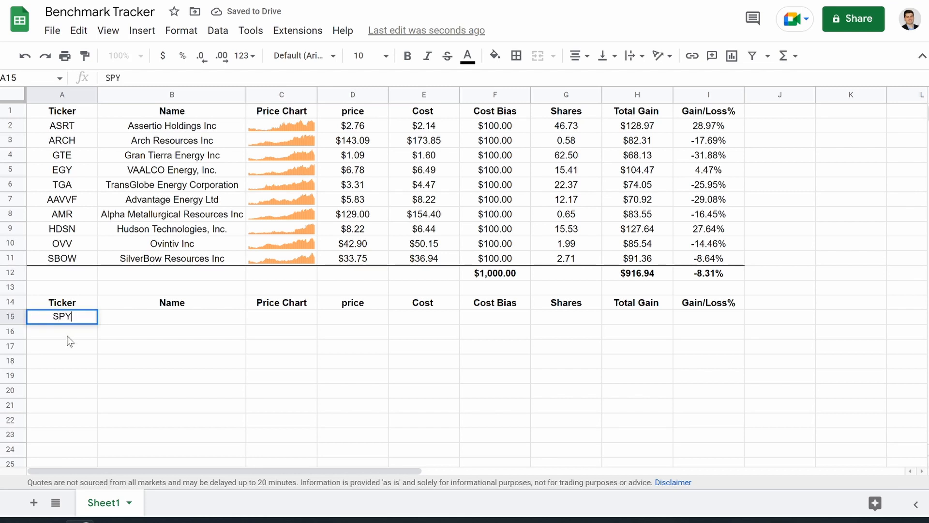
key(Return)
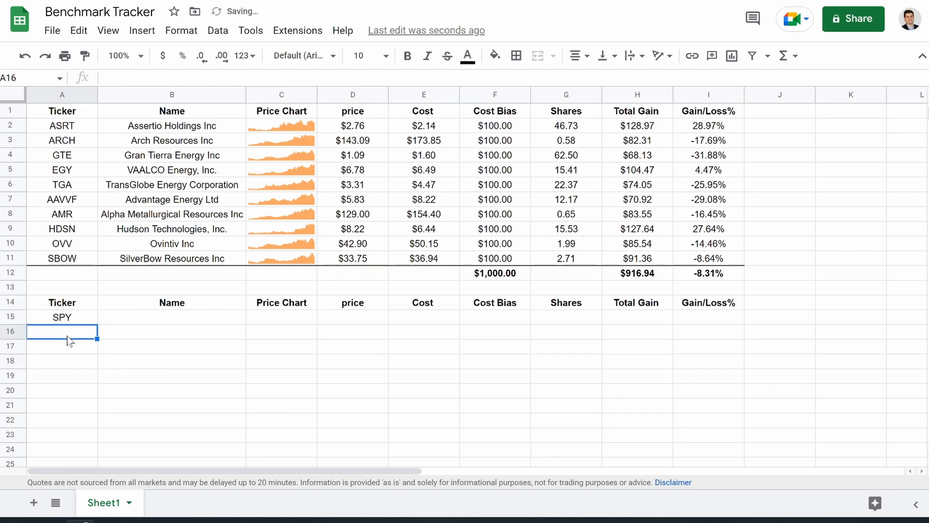
text(QQQ)
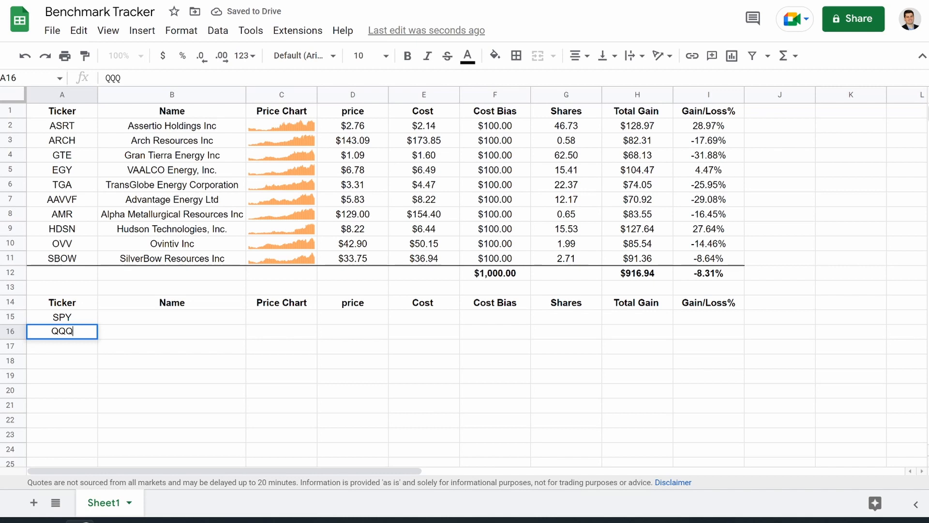
key(Return)
text(DIA)
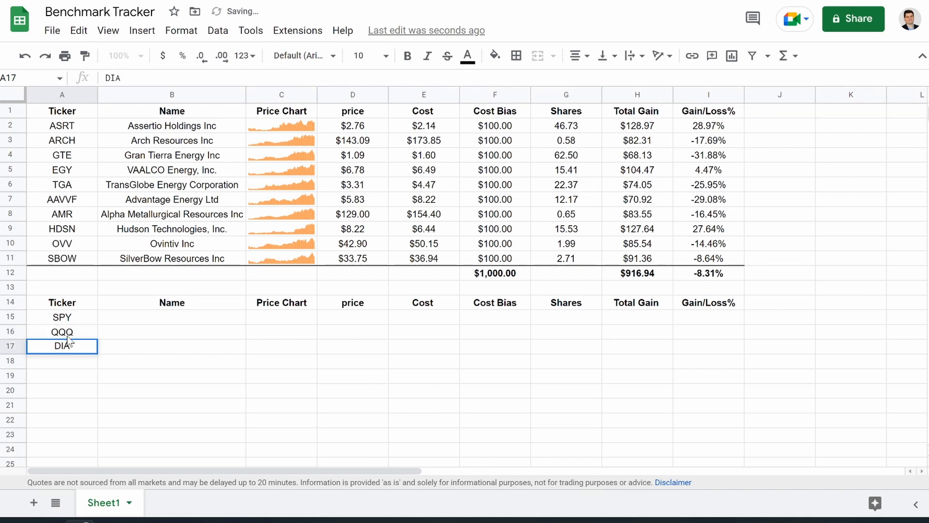
Reuse the name formula from B2 in B15, changing its reference so it reads =GOOGLEFINANCE(A15,"Name").
click(130, 319)
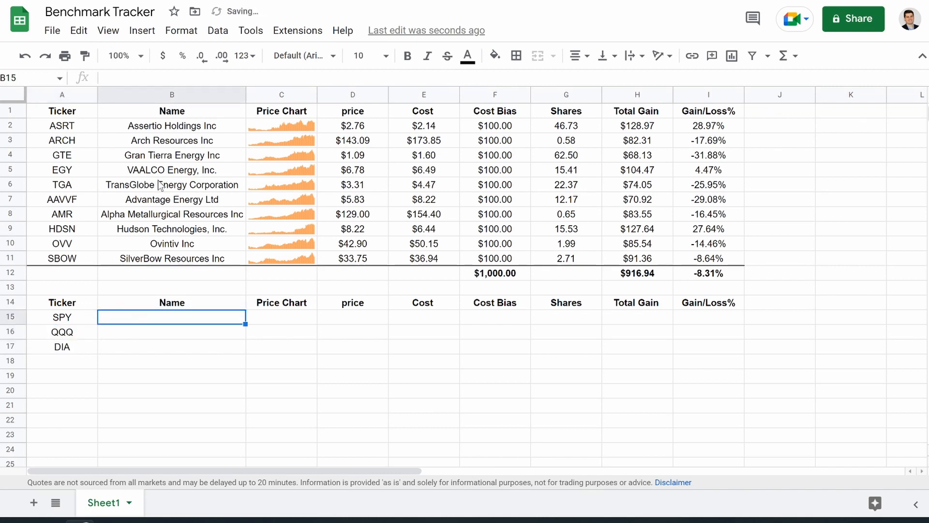
click(169, 126)
drag(228, 77, 104, 78)
key(ctrl+c)
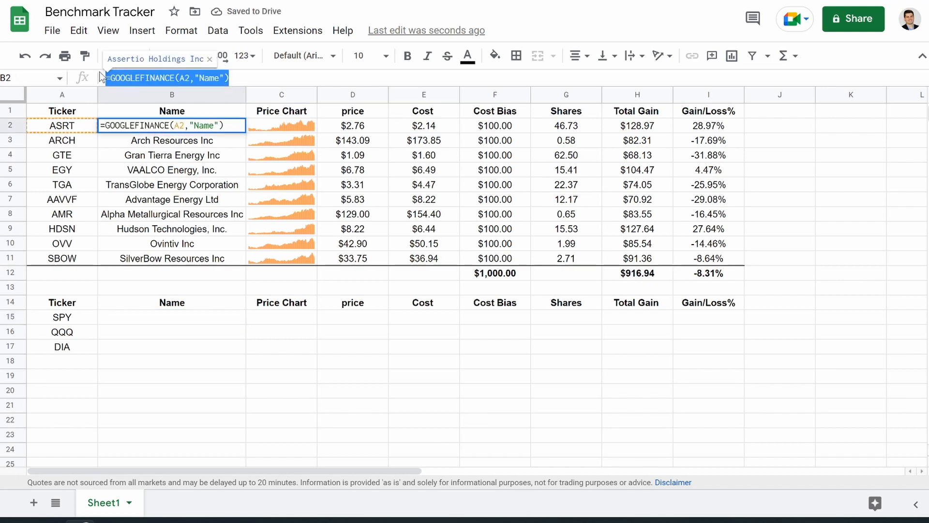
click(157, 321)
key(Return)
key(ctrl+v)
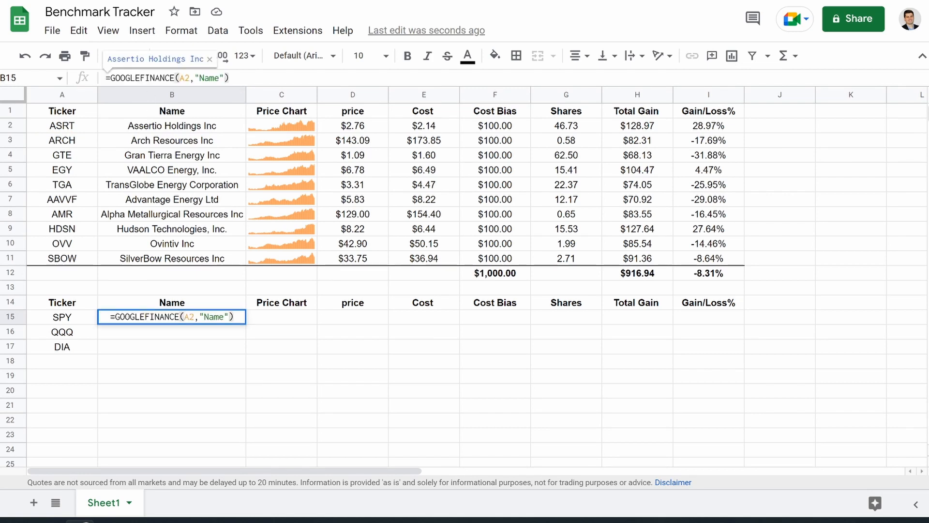
click(191, 78)
key(BackSpace)
text(15)
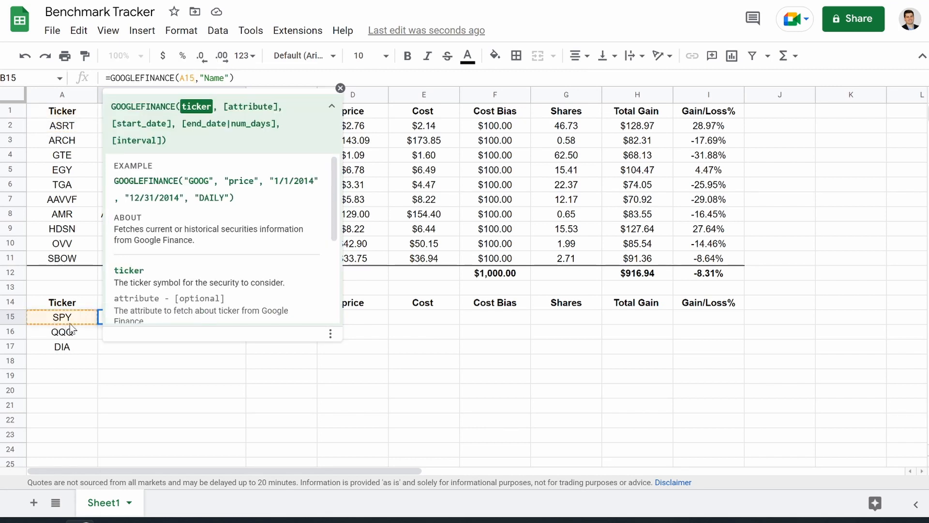
key(Return)
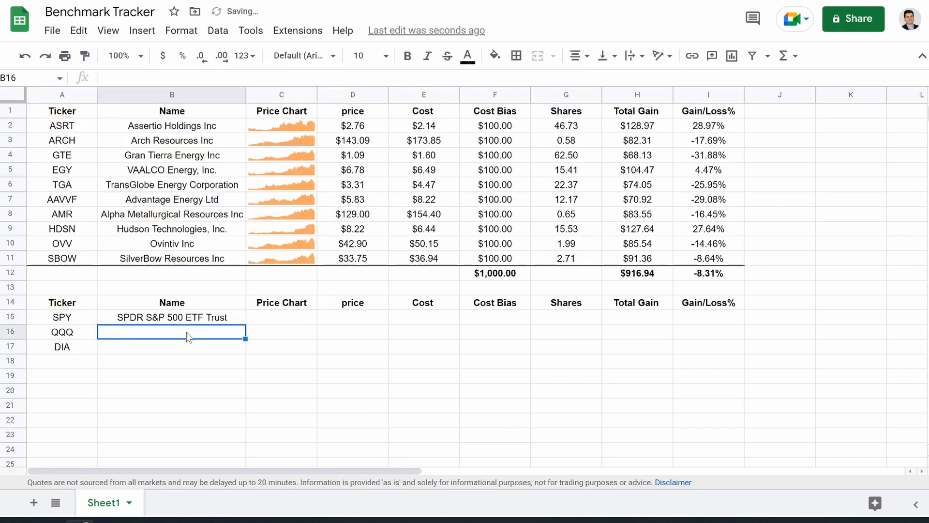
Fill the B15 name formula down to B17 and auto-fit column B to the longest name.
click(194, 319)
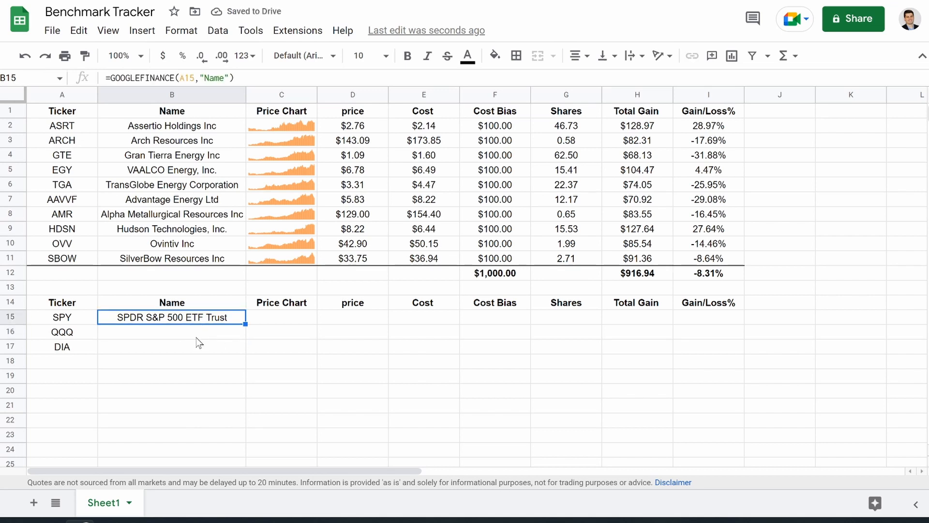
drag(244, 323, 243, 350)
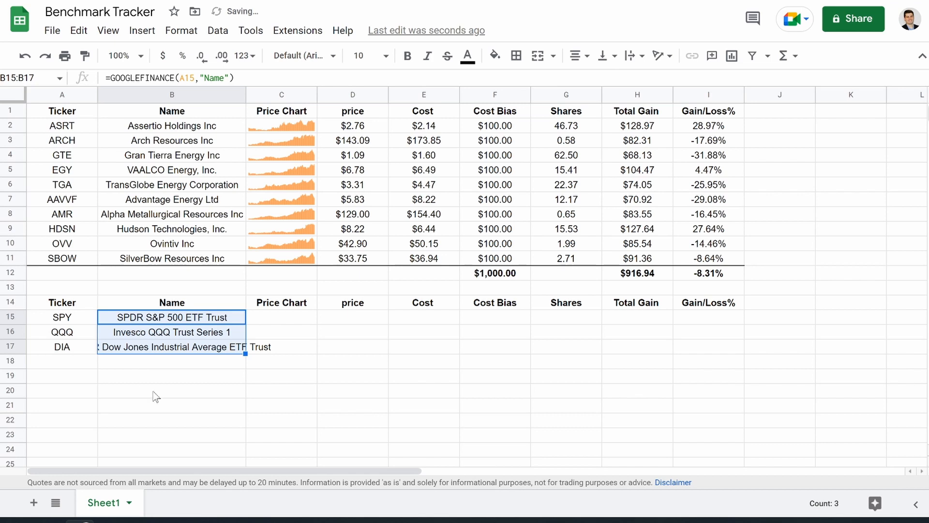
click(242, 95)
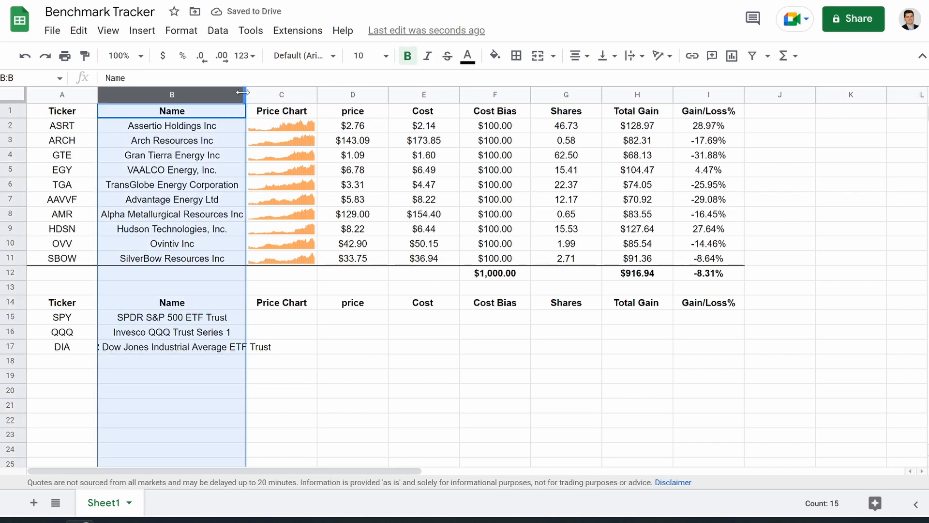
double_click(244, 93)
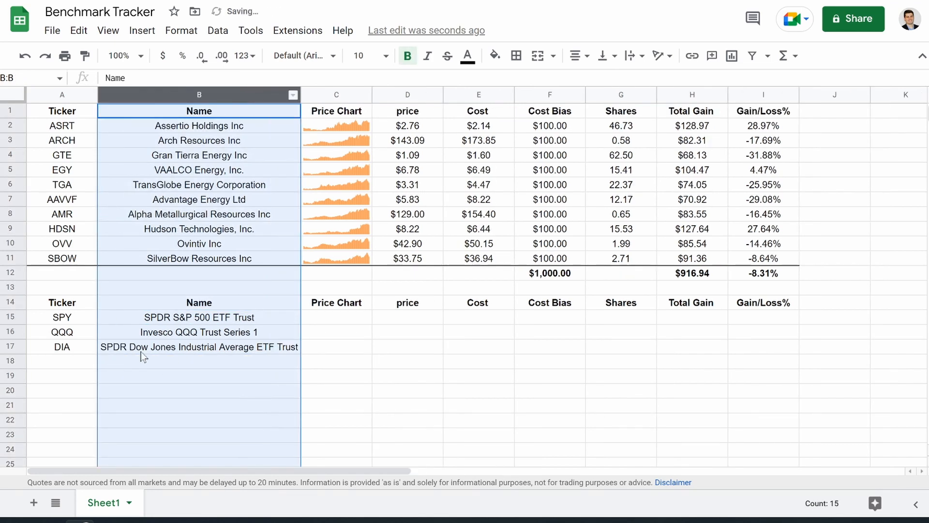
Reuse the C2 sparkline formula in C15 with its ticker reference changed to A15, and fill it down to C17.
click(322, 317)
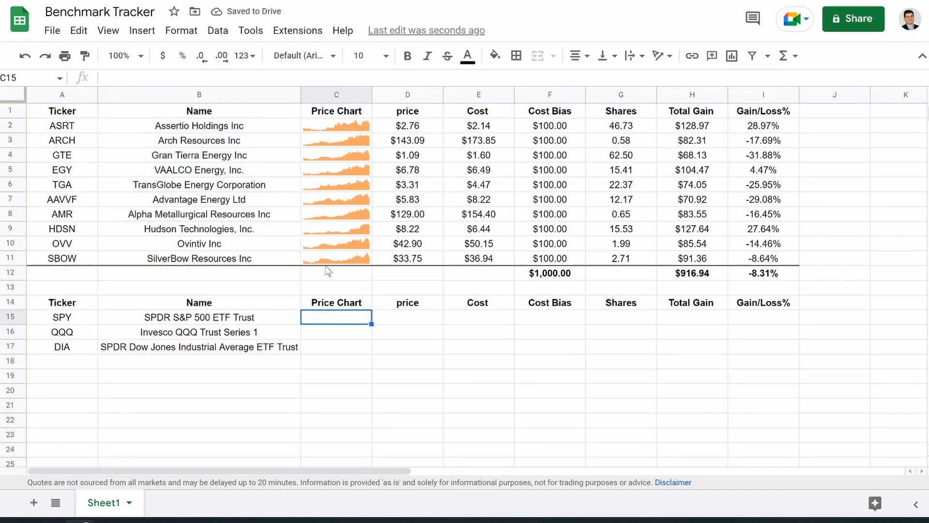
click(341, 125)
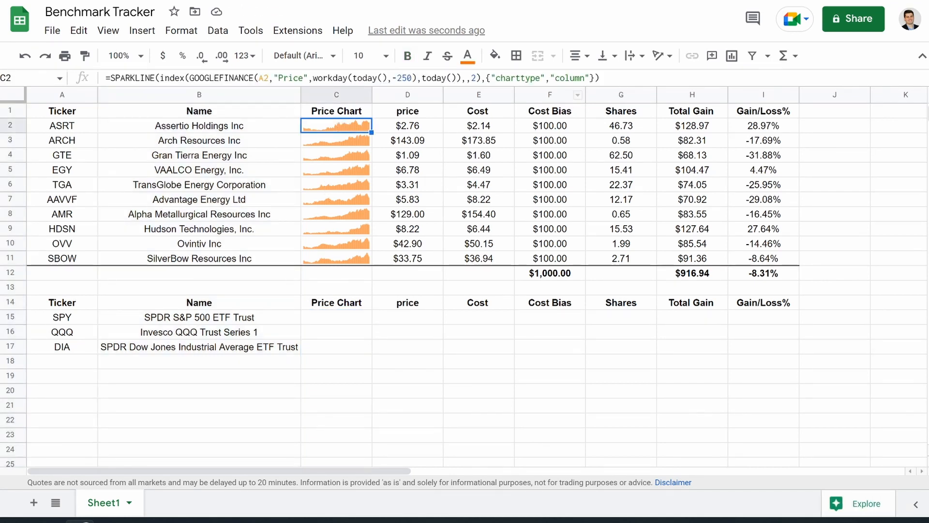
drag(600, 77, 106, 77)
key(ctrl+c)
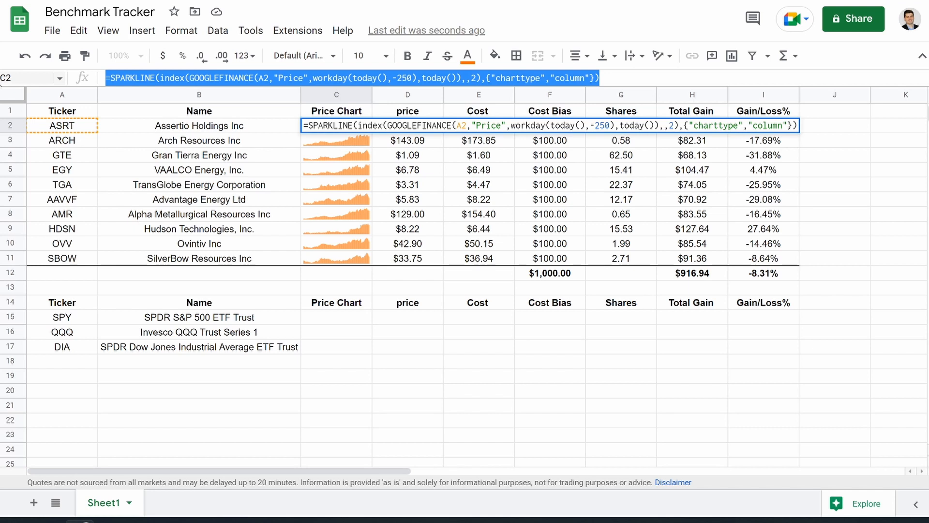
click(319, 314)
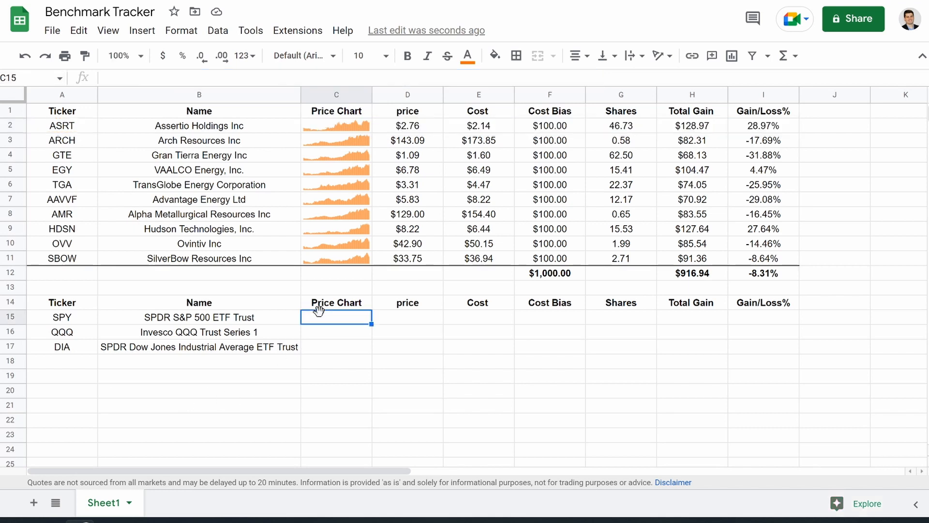
key(ctrl+v)
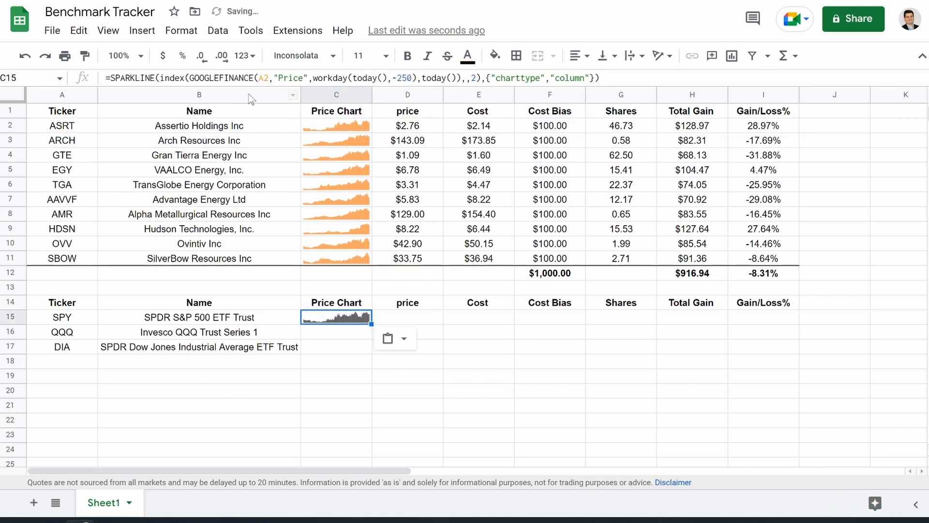
click(267, 82)
key(BackSpace)
text(15)
key(Return)
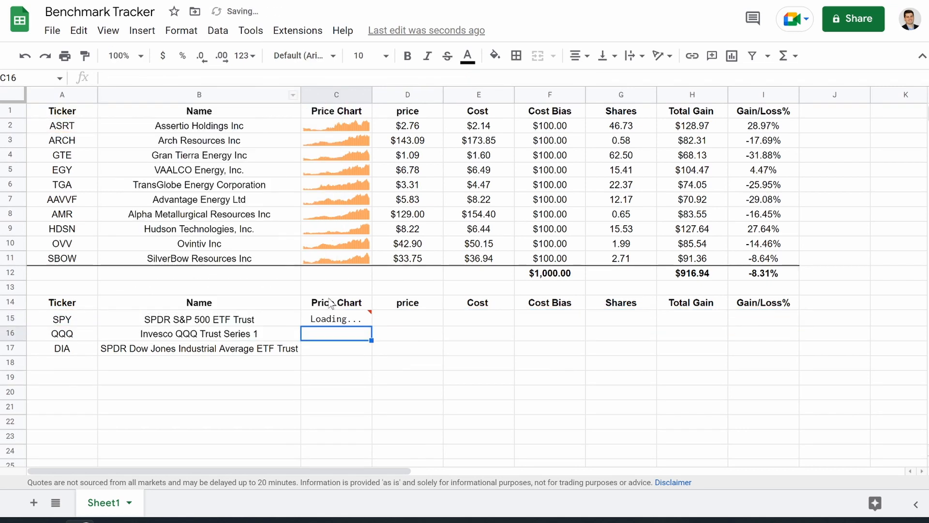
click(363, 321)
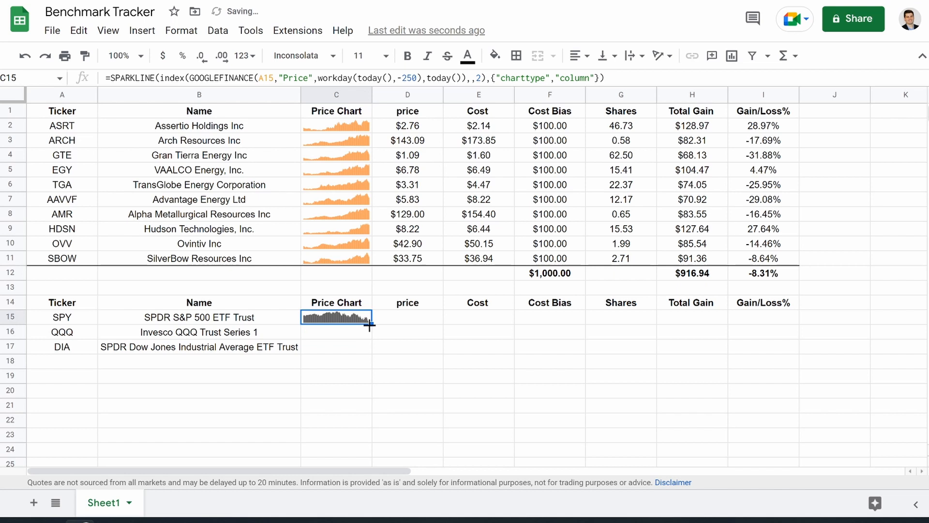
drag(369, 326, 366, 351)
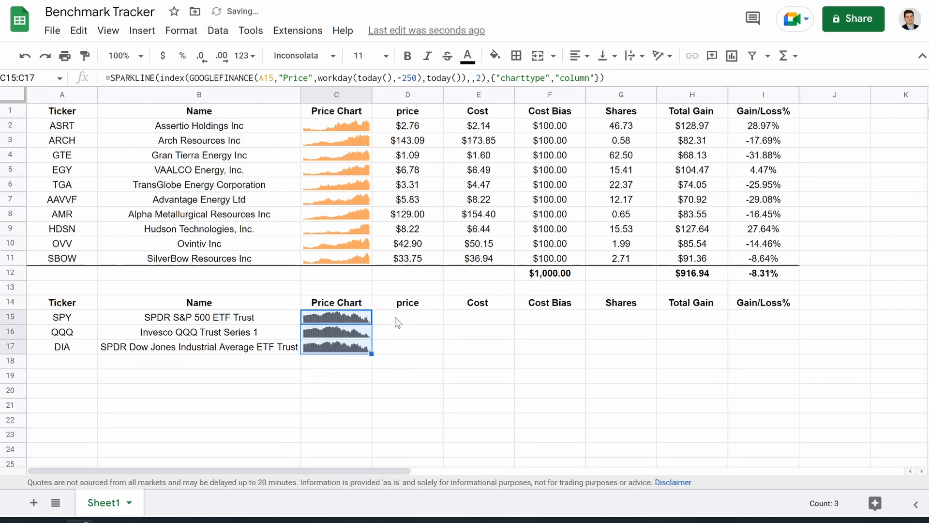
Set the fill color of the benchmark sparkline cells C15:C17 to dark green.
click(491, 54)
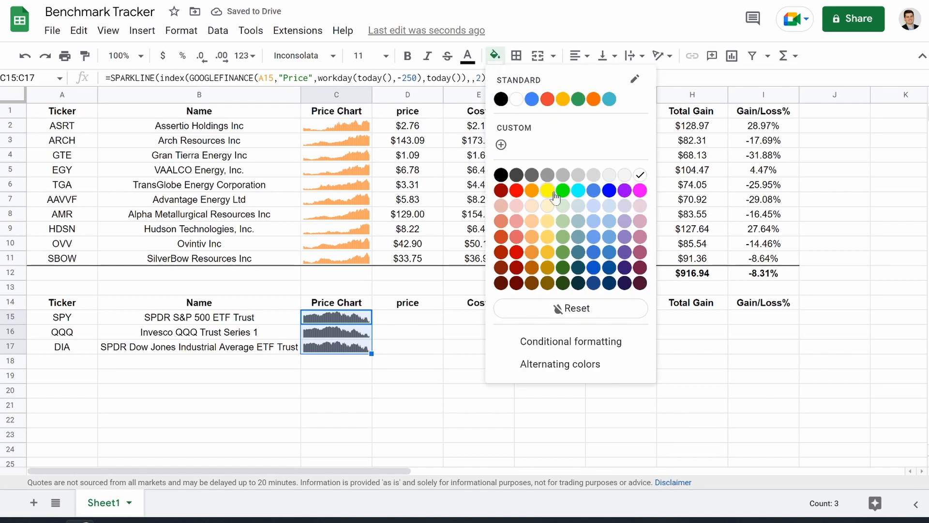
click(563, 270)
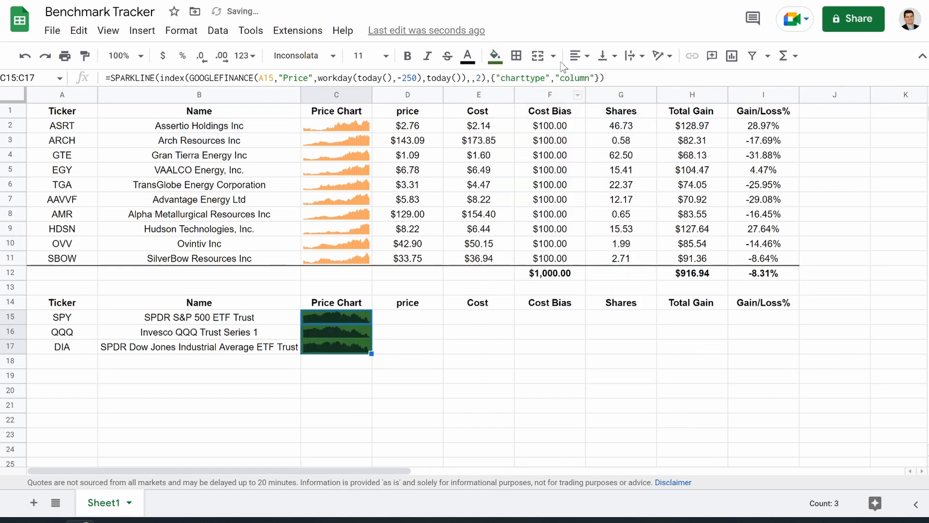
Undo the dark green fill on C15:C17 and set the text color of those sparkline cells to green instead.
key(ctrl+z)
click(467, 55)
click(538, 269)
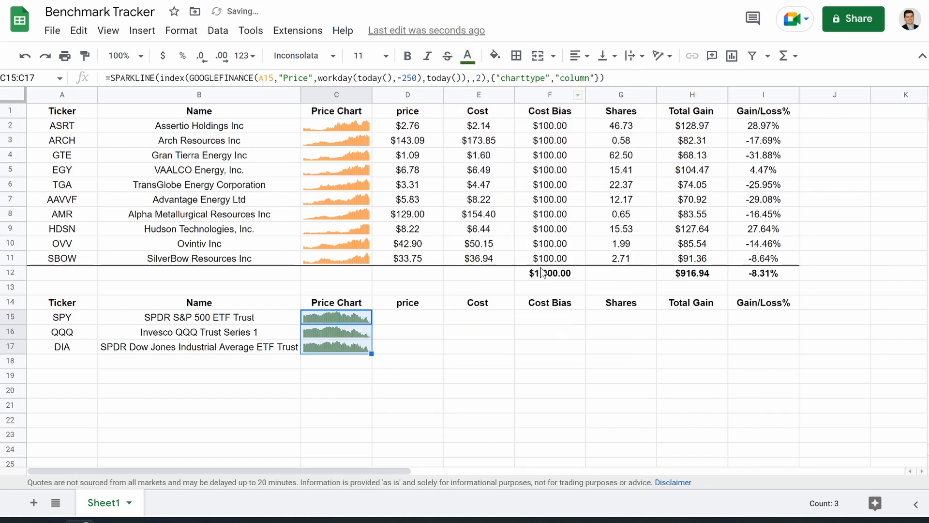
click(468, 55)
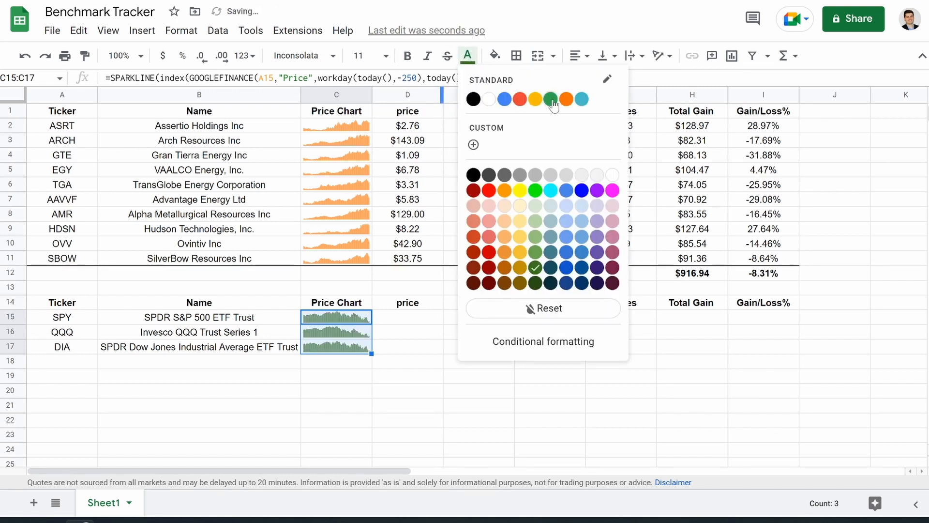
key(Escape)
click(396, 419)
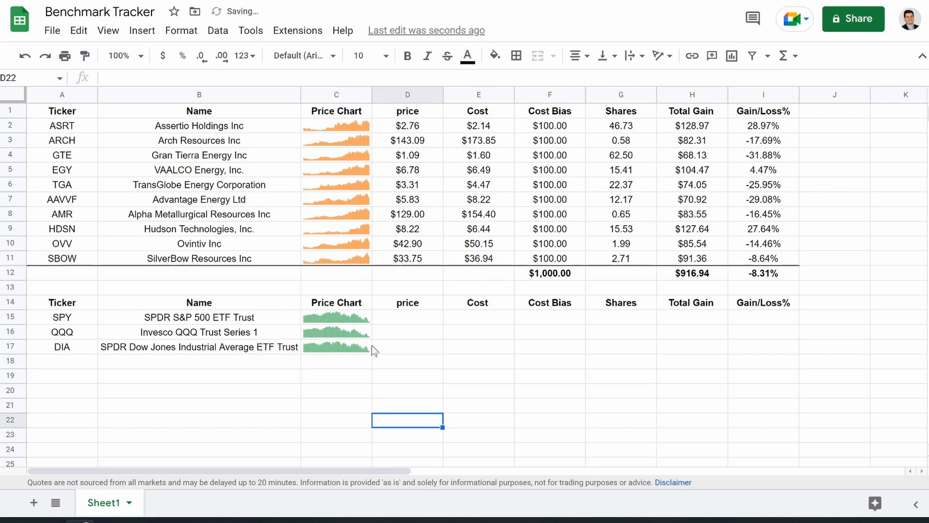
Reuse the D2 price formula in D15 as =GOOGLEFINANCE(A15) and fill it down to D17.
click(401, 128)
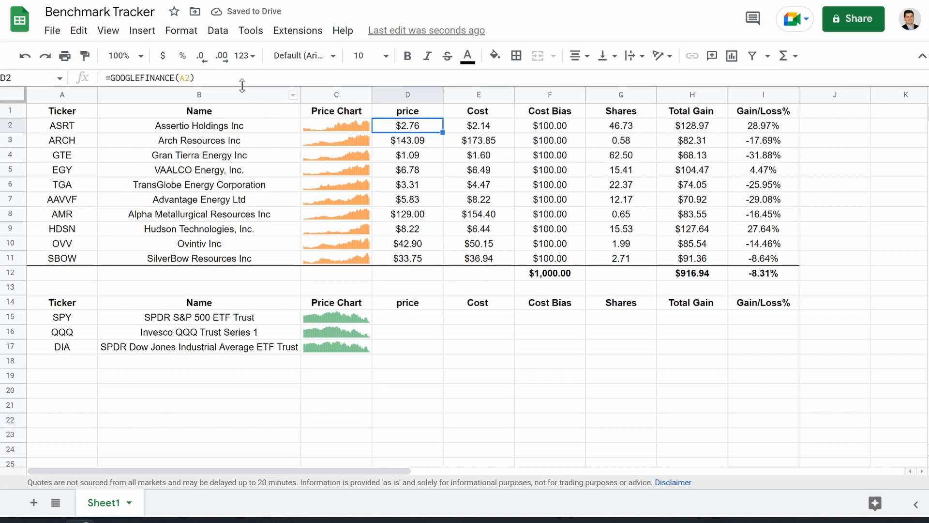
key(ctrl+a)
key(ctrl+c)
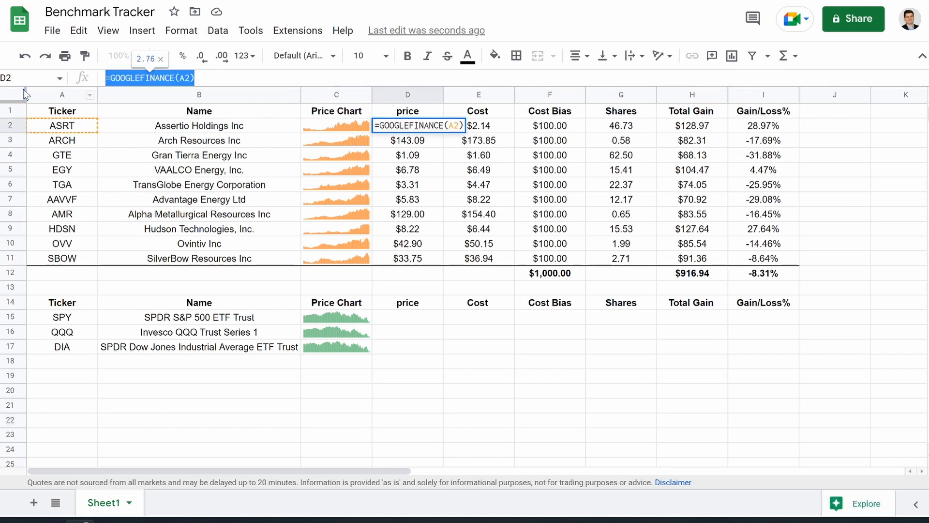
click(404, 319)
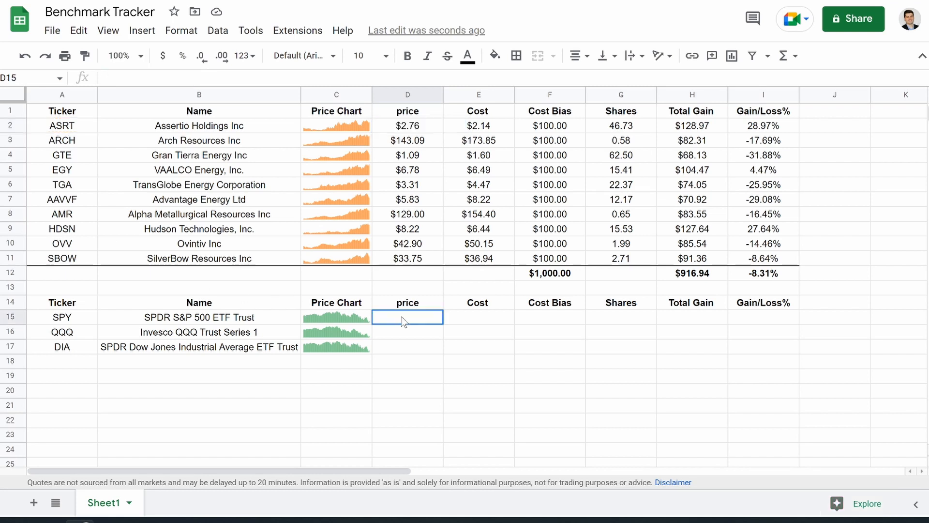
key(ctrl+v)
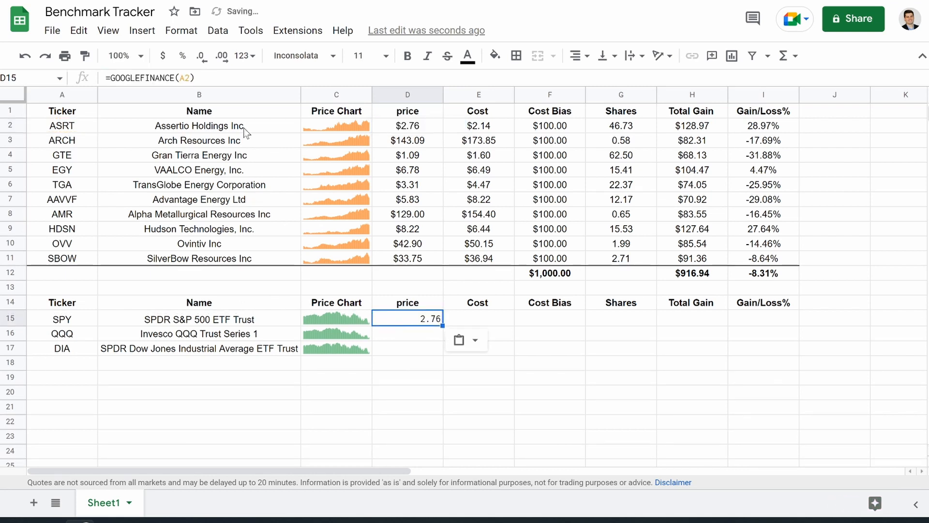
click(191, 78)
key(BackSpace)
text(15)
key(Return)
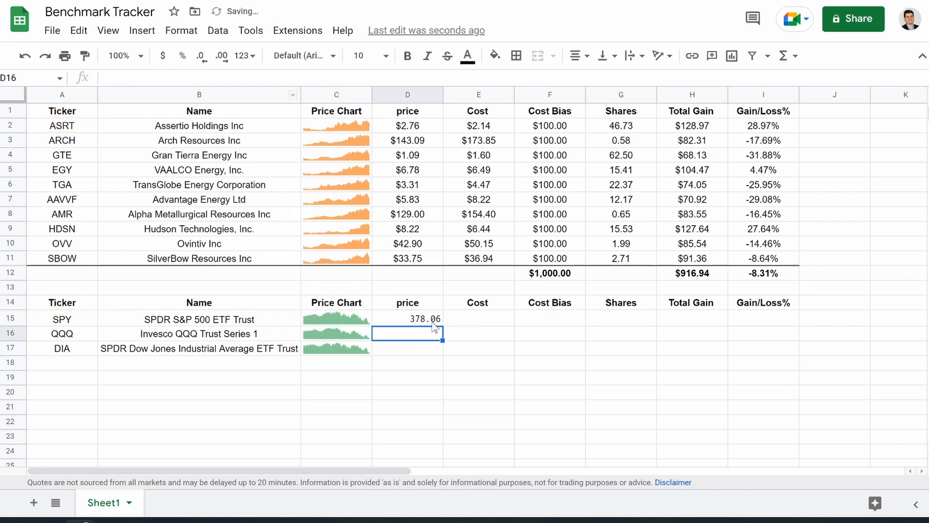
click(436, 322)
drag(444, 325, 441, 355)
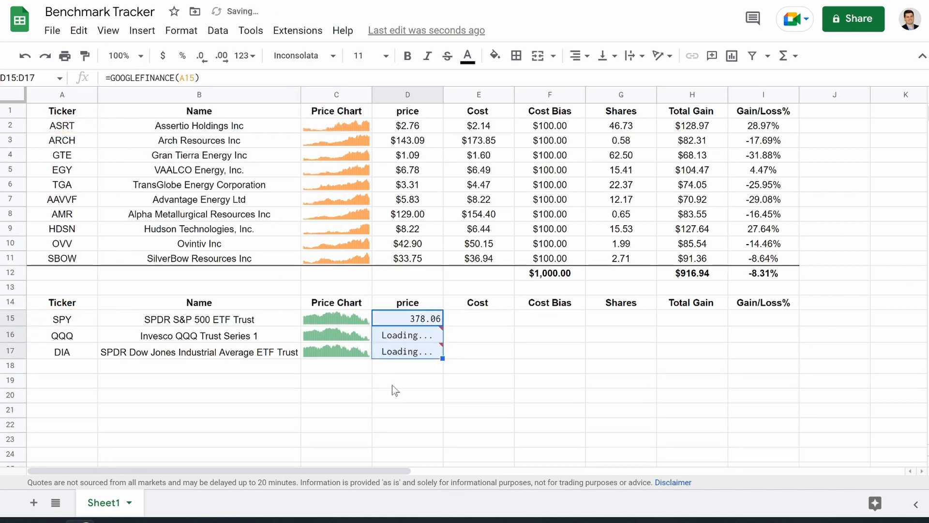
Enter the benchmark costs in E15:E17: 420.53 for SPY, 320.07 for QQQ and 335.69 for DIA.
drag(482, 318, 468, 357)
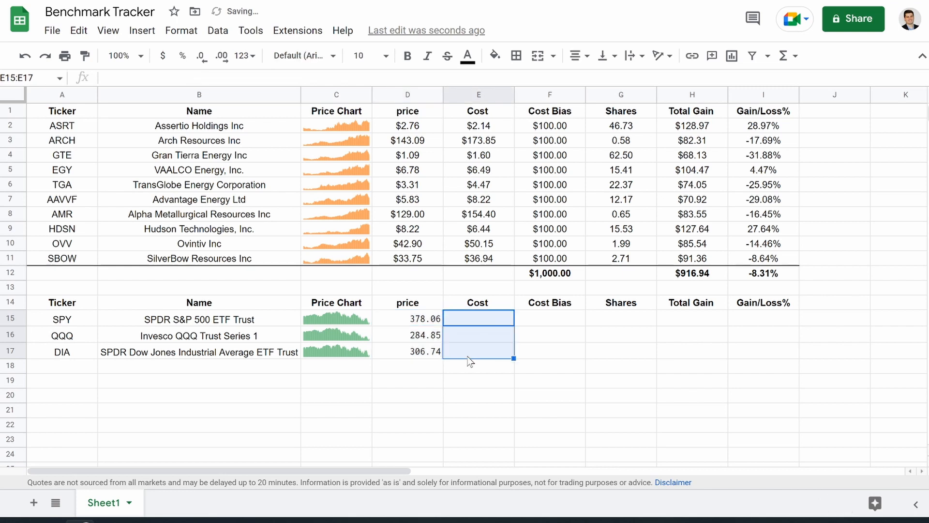
click(481, 323)
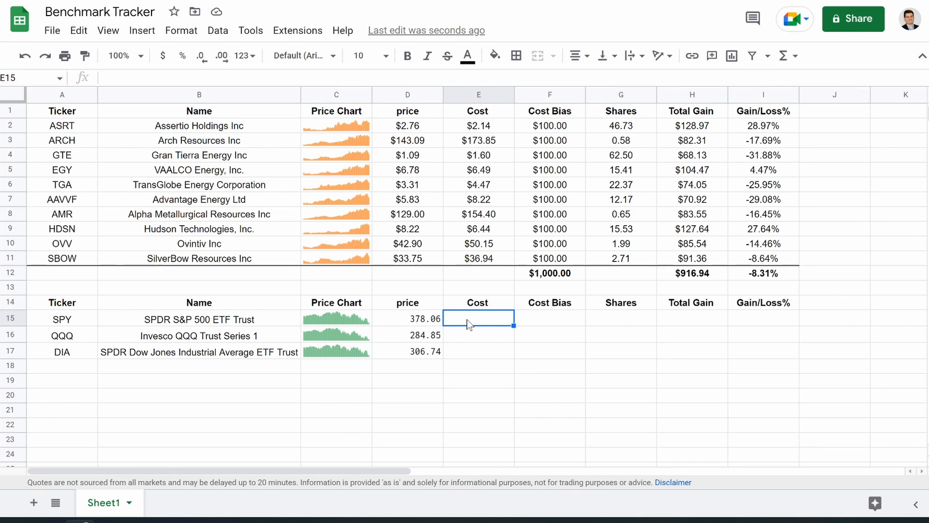
text(420.53)
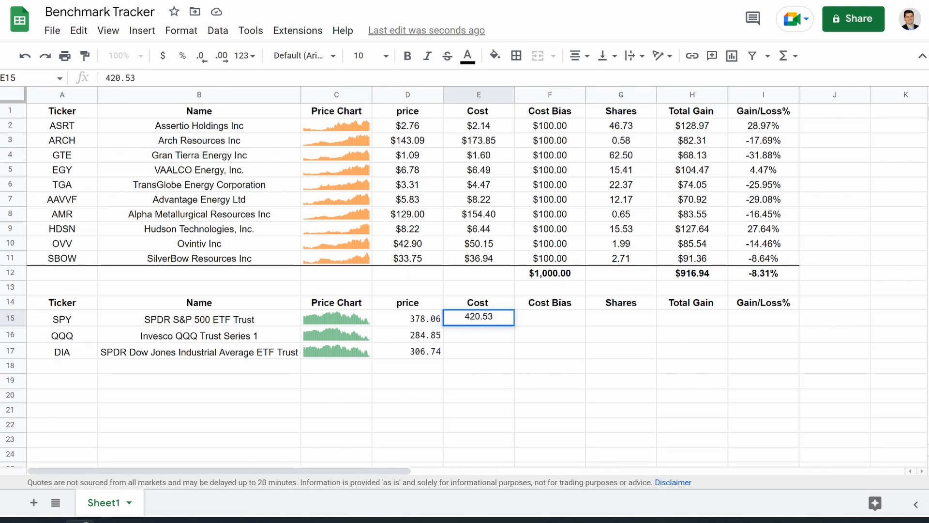
key(Return)
text(32)
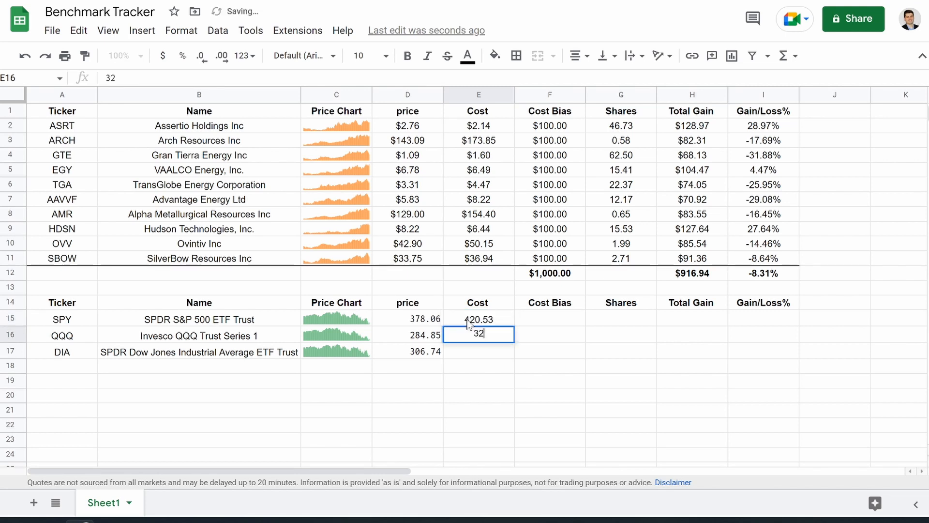
text(0.07)
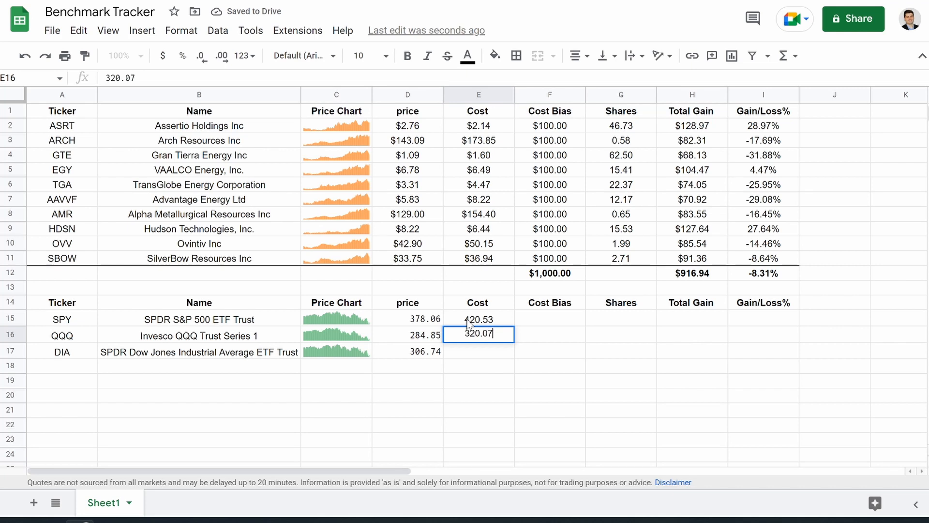
key(Return)
text(335.69)
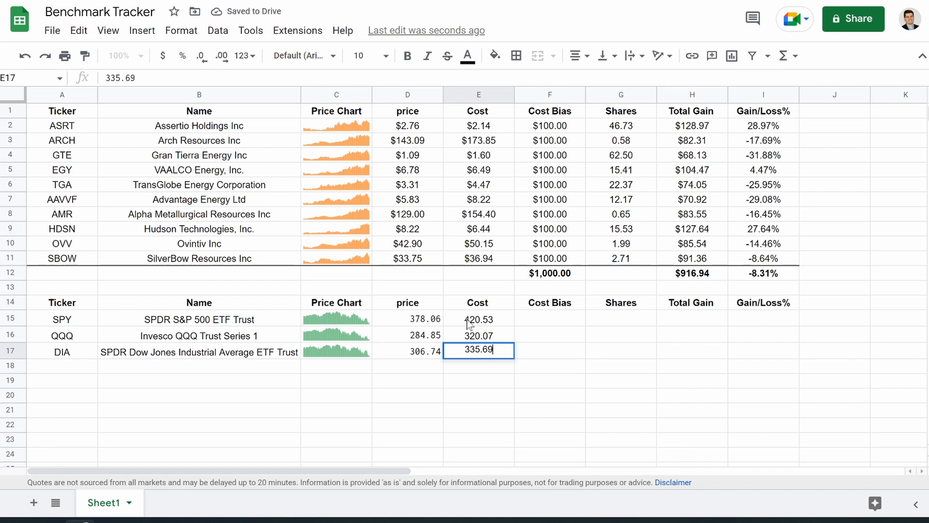
Enter a Cost Bias of 1000 for each of the three benchmarks in F15:F17.
click(562, 323)
text(1000)
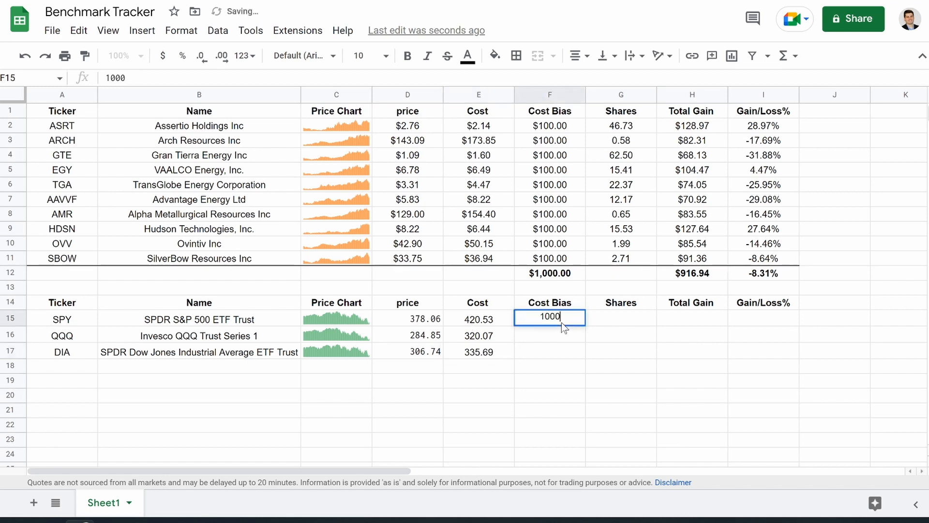
key(Return)
text(1000)
key(Return)
text(1000)
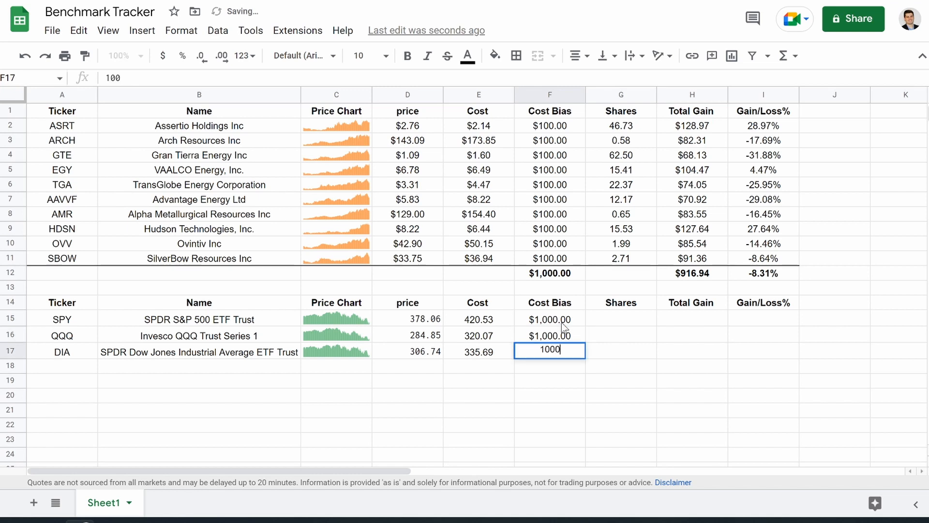
key(Return)
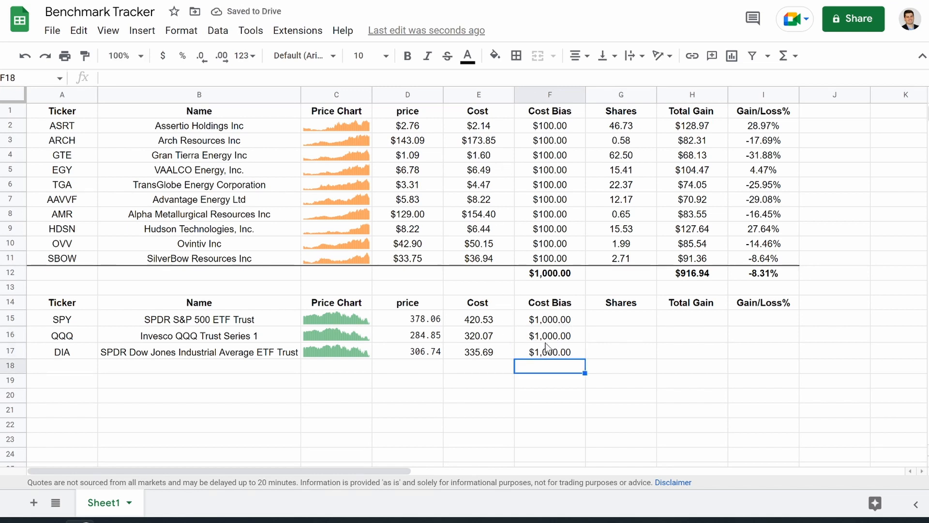
Calculate the SPY shares in G15 with =F15/E15 and accept the suggested autofill for G16:G17.
click(620, 322)
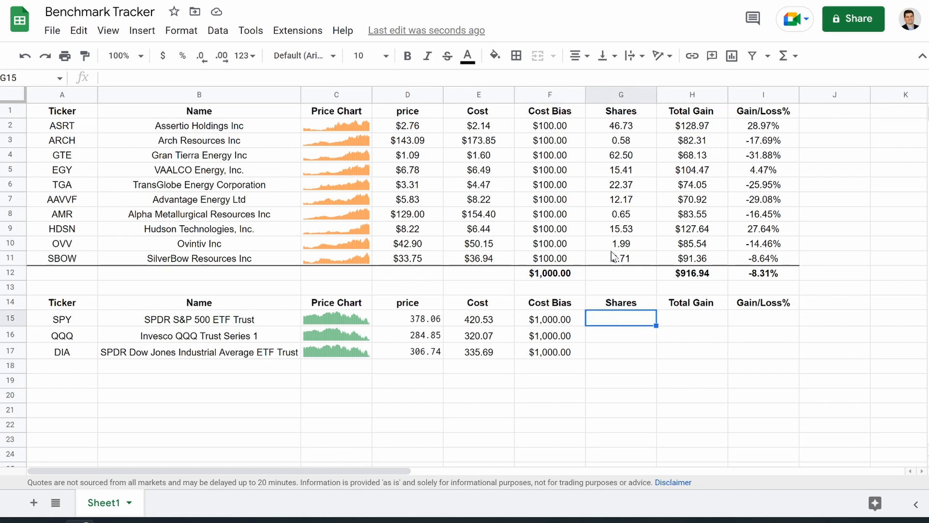
click(614, 257)
click(615, 324)
text(=)
click(536, 324)
text(/)
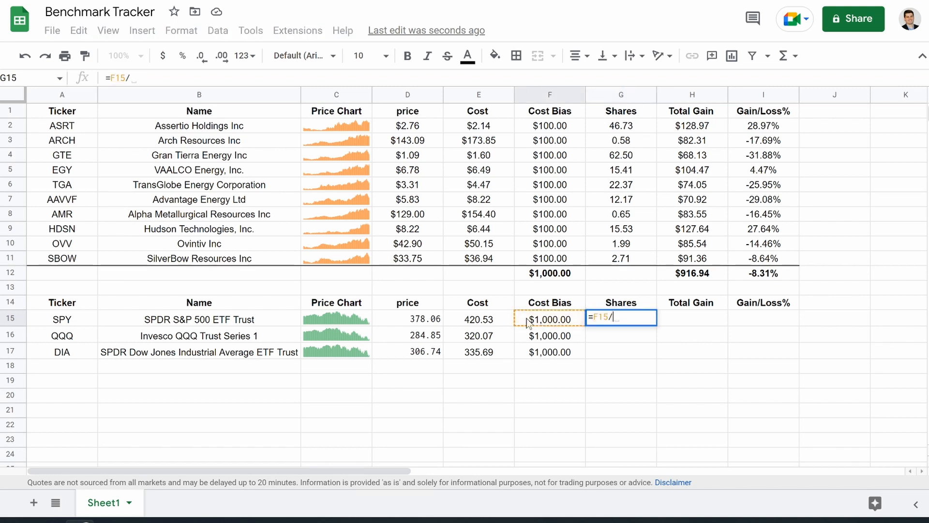
click(464, 321)
key(Return)
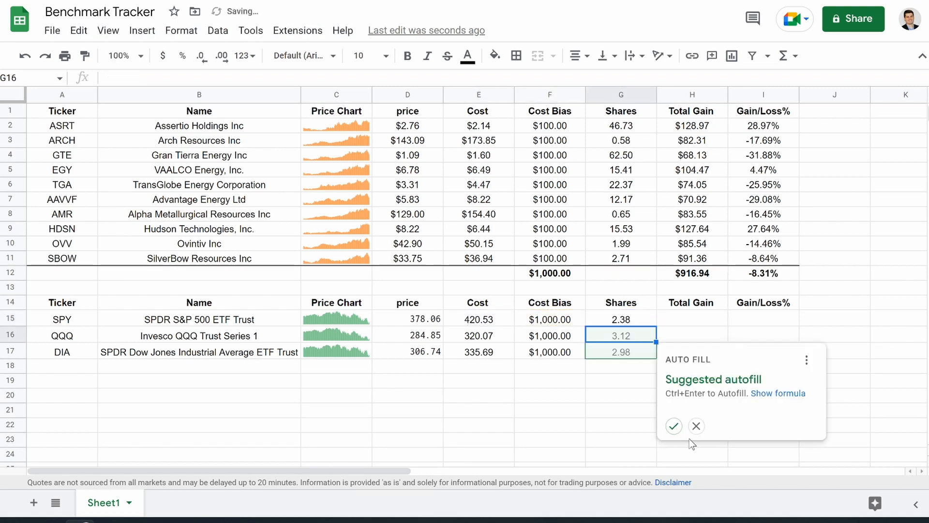
click(674, 426)
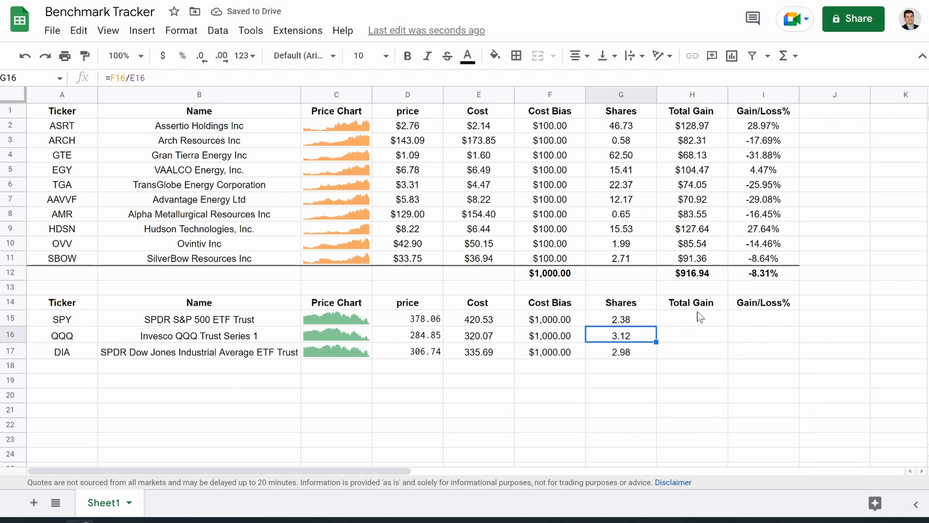
Calculate the benchmark Total Gain in H15:H17 by autofilling =G15*D15, and format column H as currency.
click(705, 325)
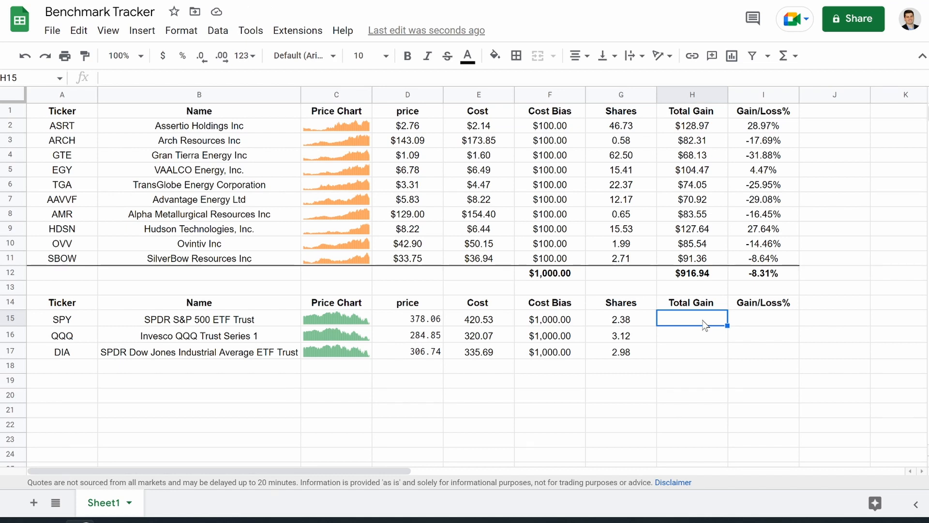
click(682, 262)
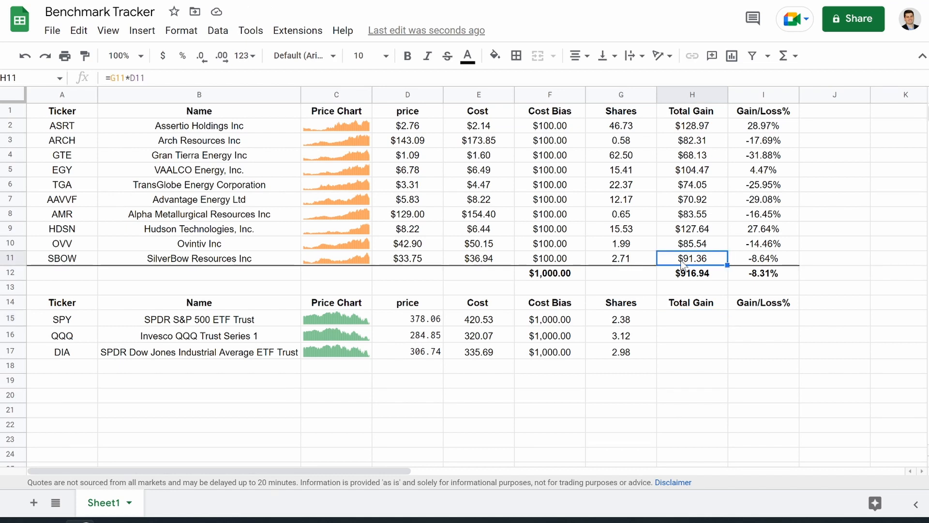
click(706, 319)
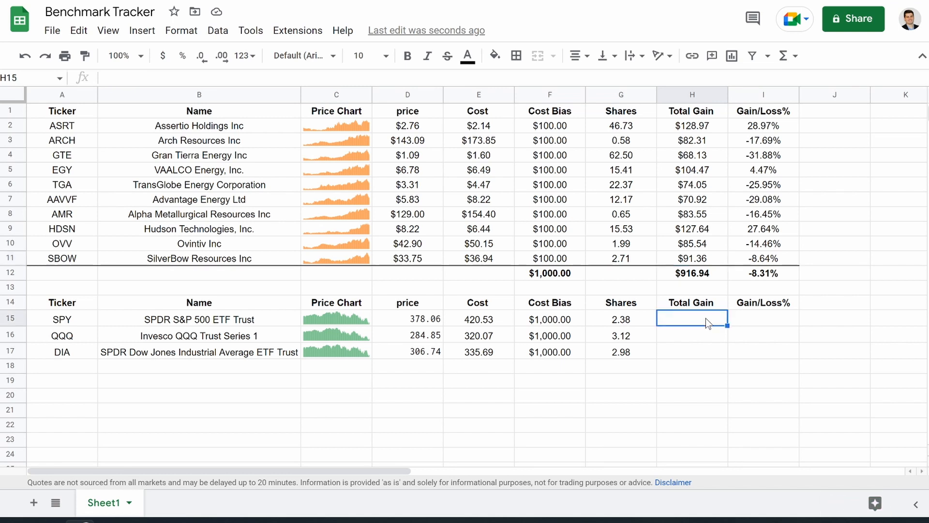
text(=)
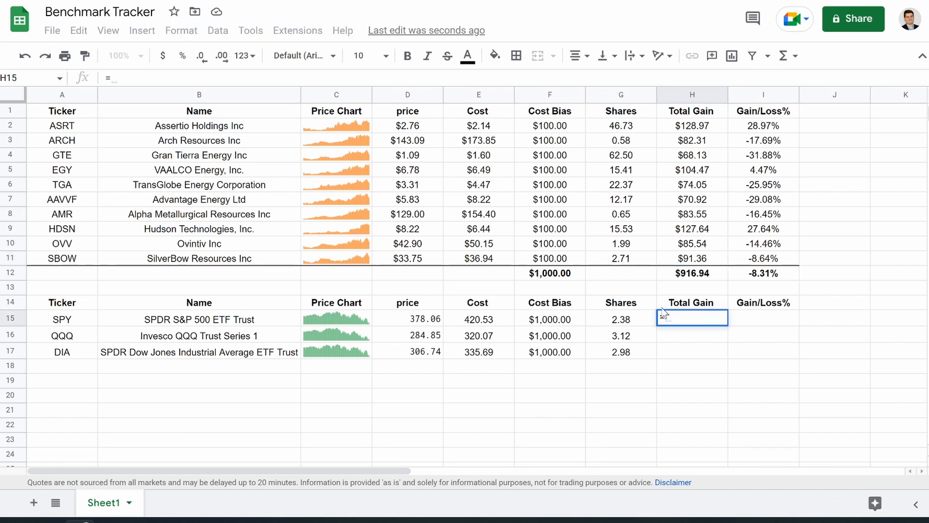
click(622, 320)
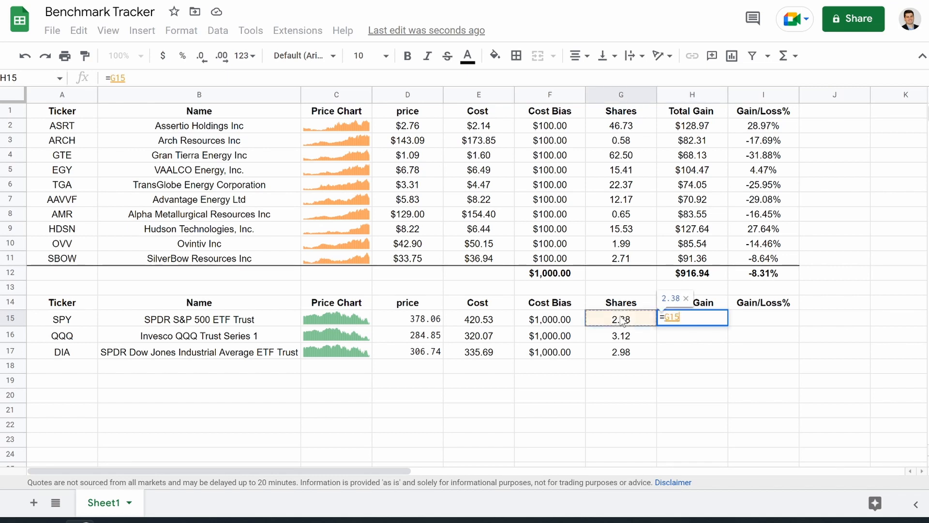
text(*)
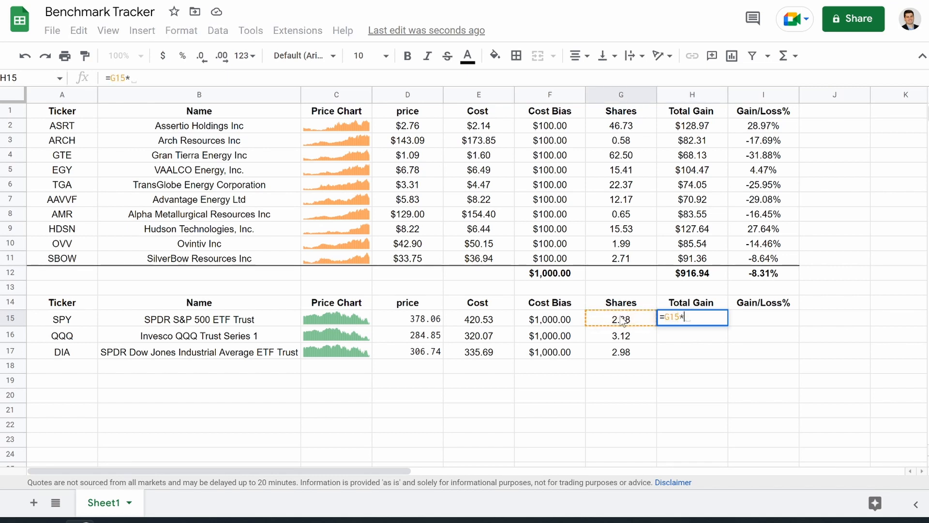
click(409, 319)
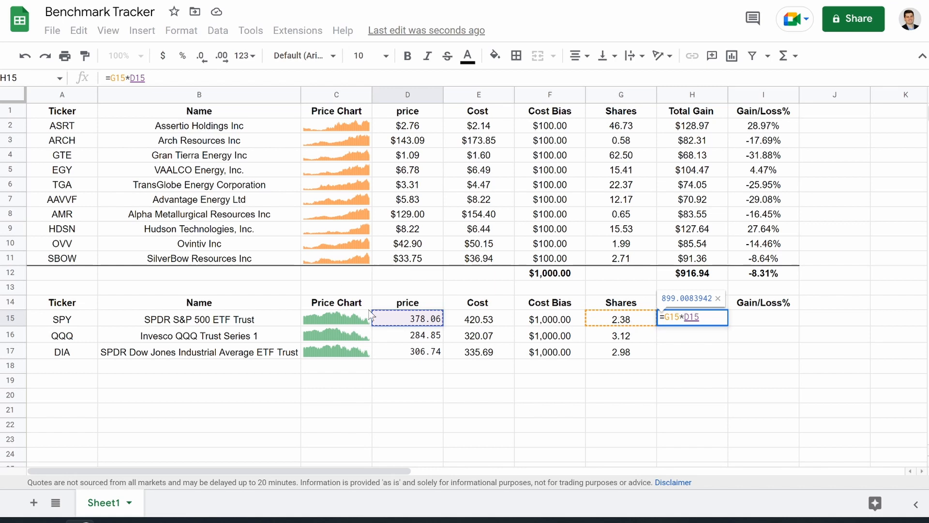
key(Return)
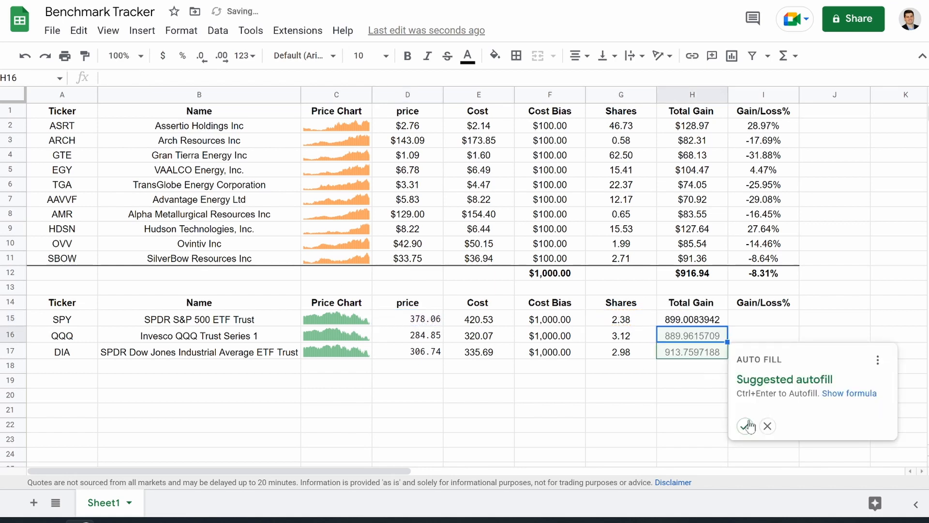
click(747, 426)
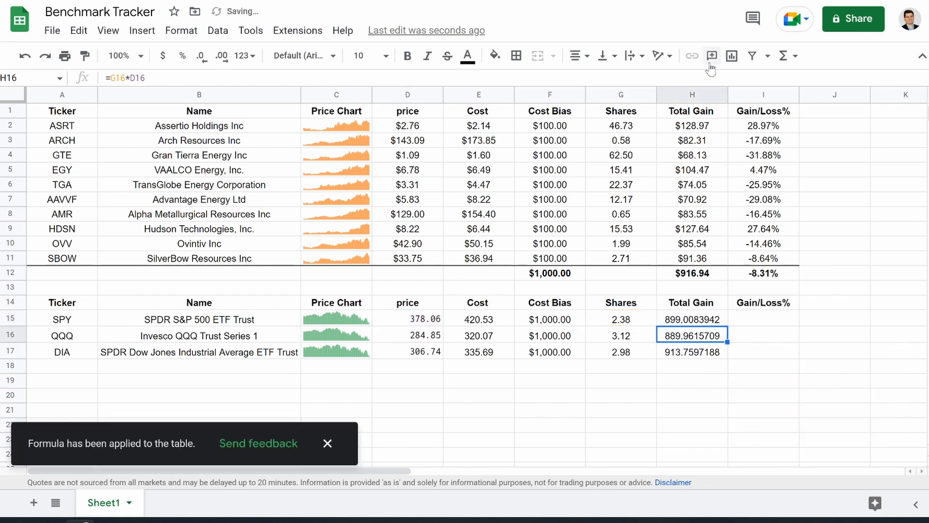
click(695, 95)
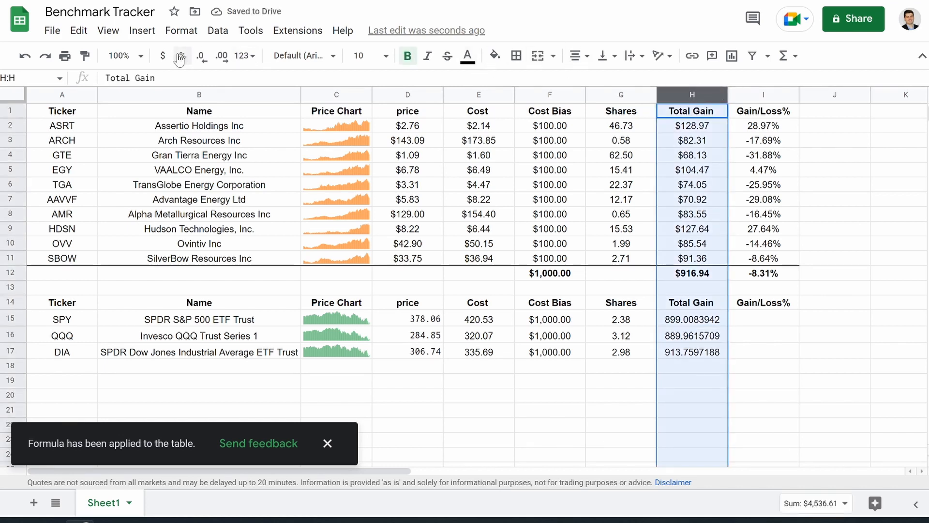
click(163, 55)
Enter the SPY Gain/Loss% formula =H15/F15 in I15, dividing total gain by cost bias.
click(749, 319)
text(=)
click(683, 324)
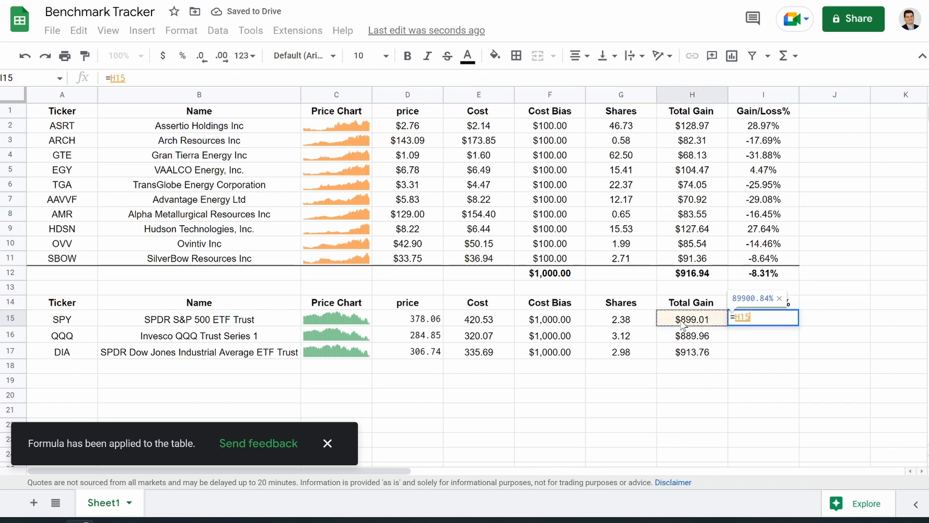
text(/)
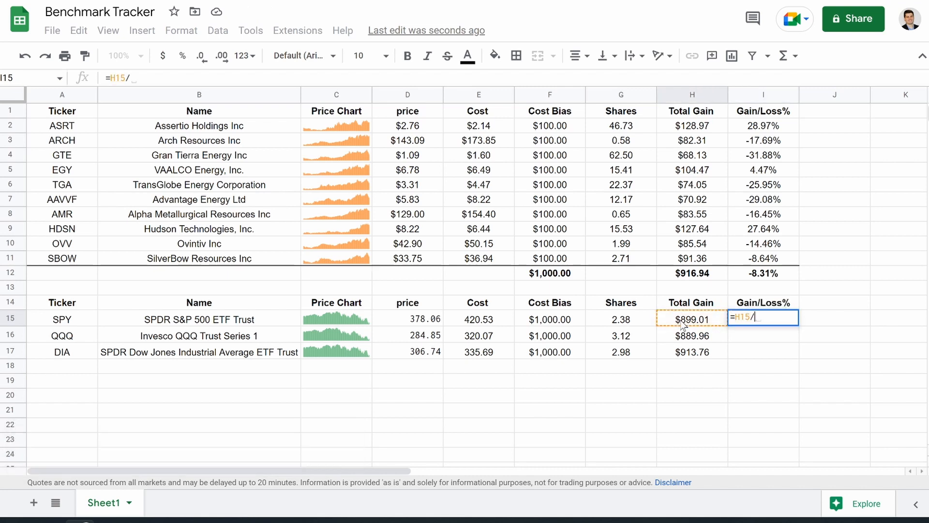
click(543, 320)
key(Return)
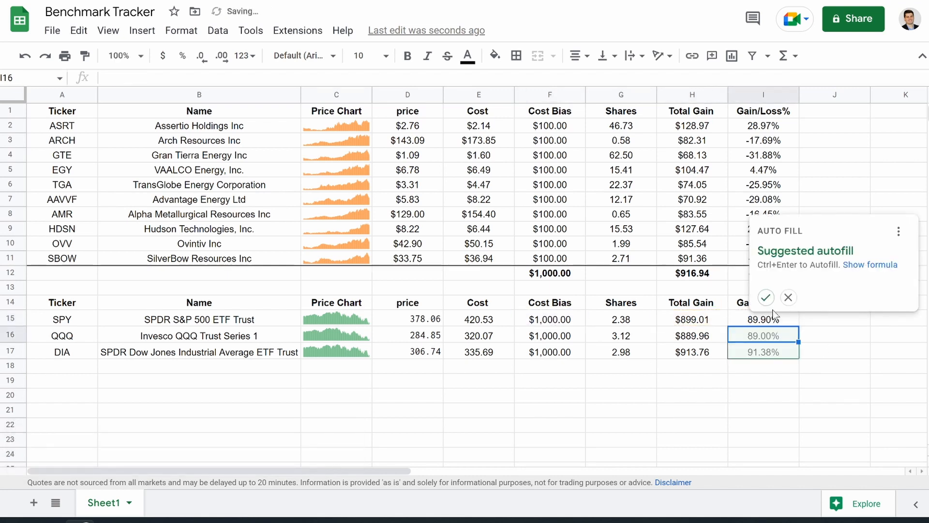
Reject the suggested autofill, change the SPY Gain/Loss% formula in I15 to =H15/F15-1, and fill it down to I17.
click(788, 297)
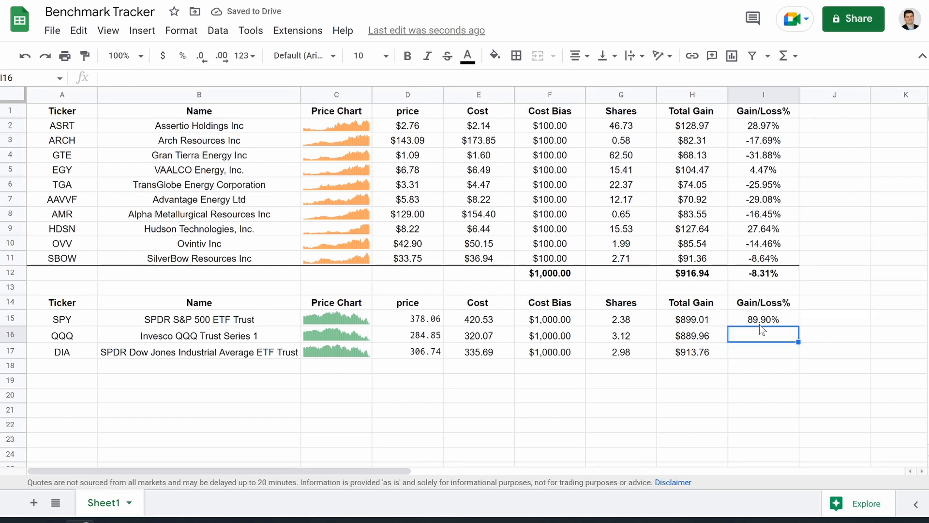
click(762, 323)
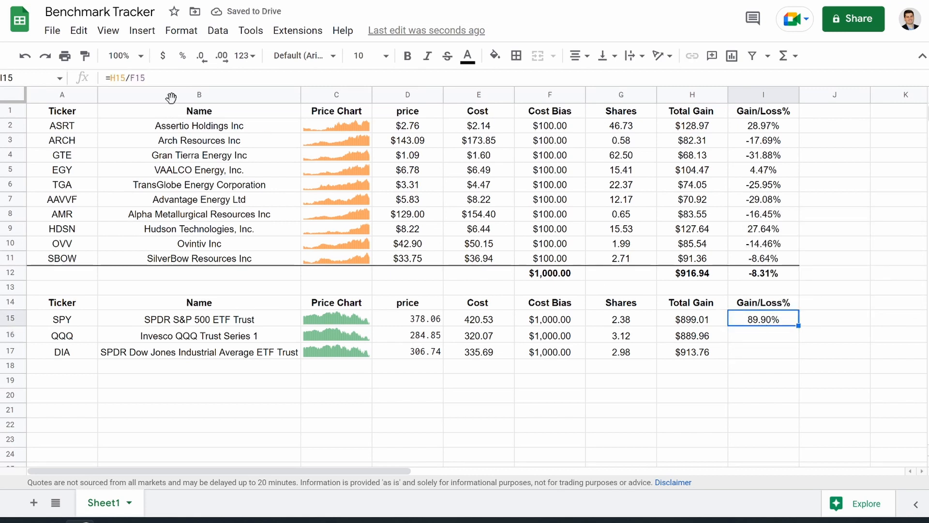
click(170, 78)
text(-1)
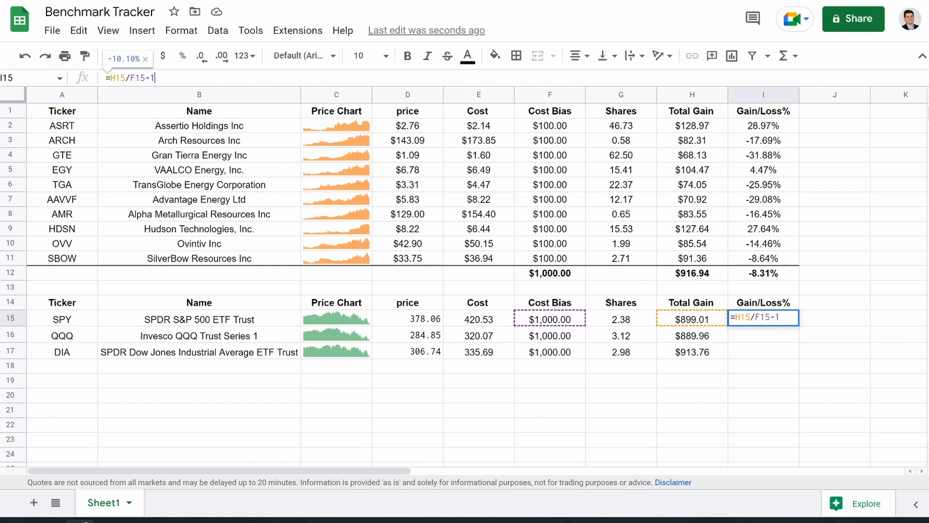
key(Return)
drag(799, 326, 798, 353)
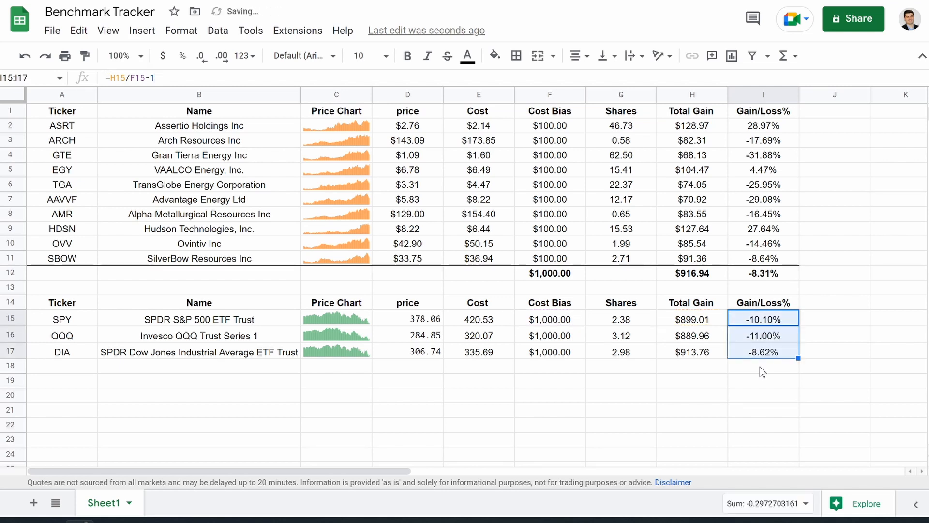
click(773, 412)
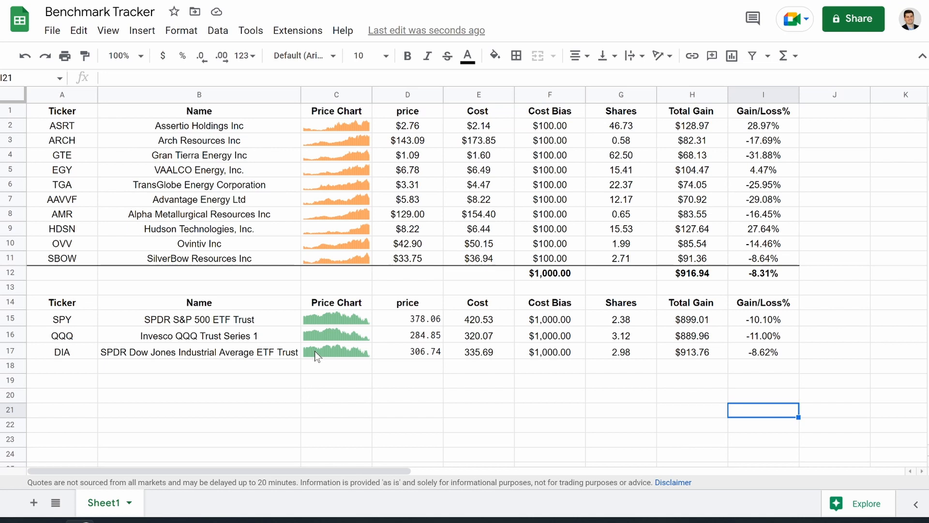
Insert a blank row above the stock table's header row and merge cells A1:I1 in it.
click(11, 110)
right_click(11, 112)
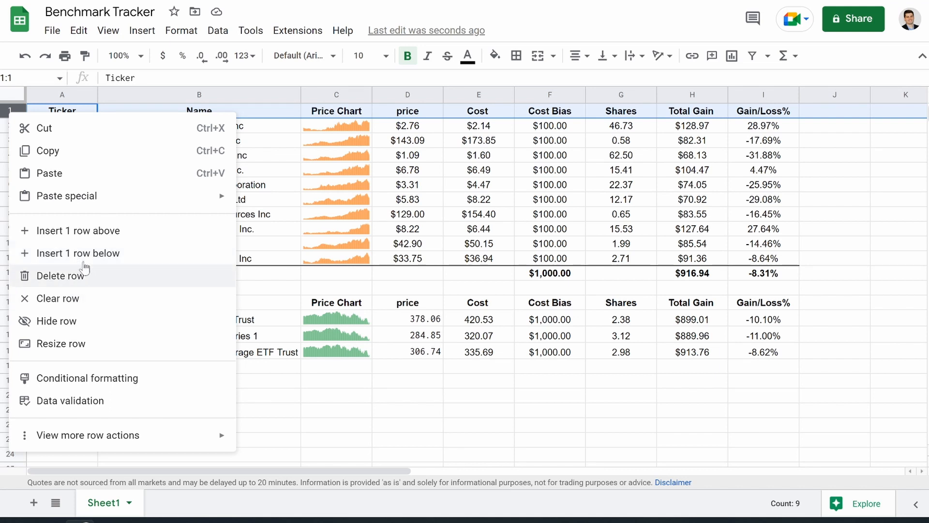
click(97, 230)
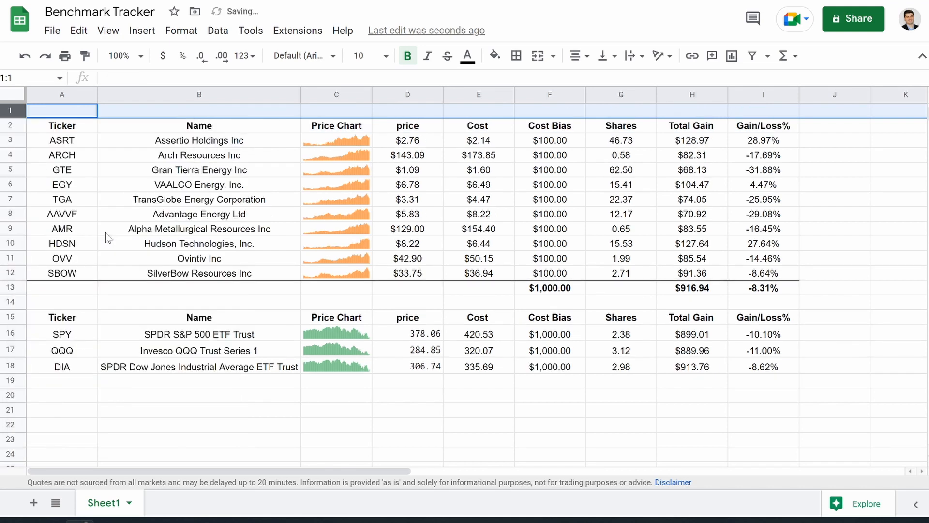
drag(72, 115, 339, 111)
drag(726, 111, 743, 120)
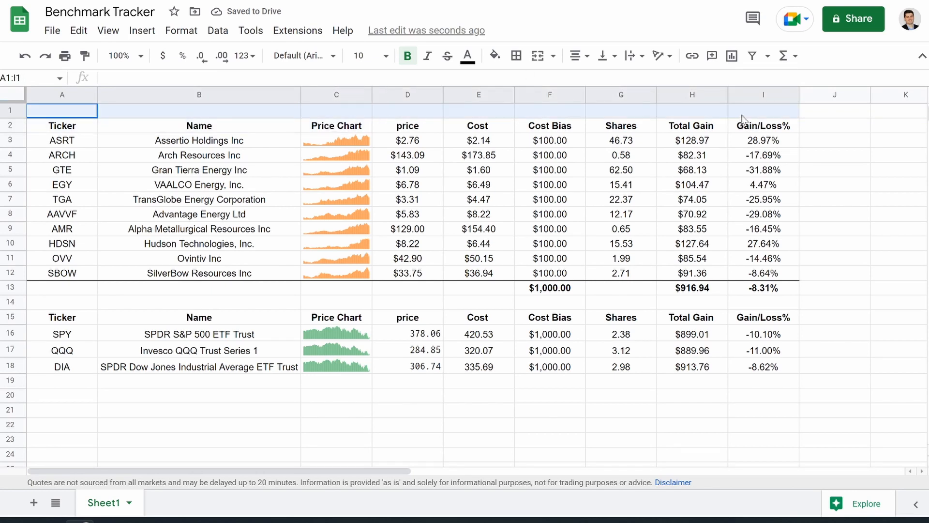
click(544, 57)
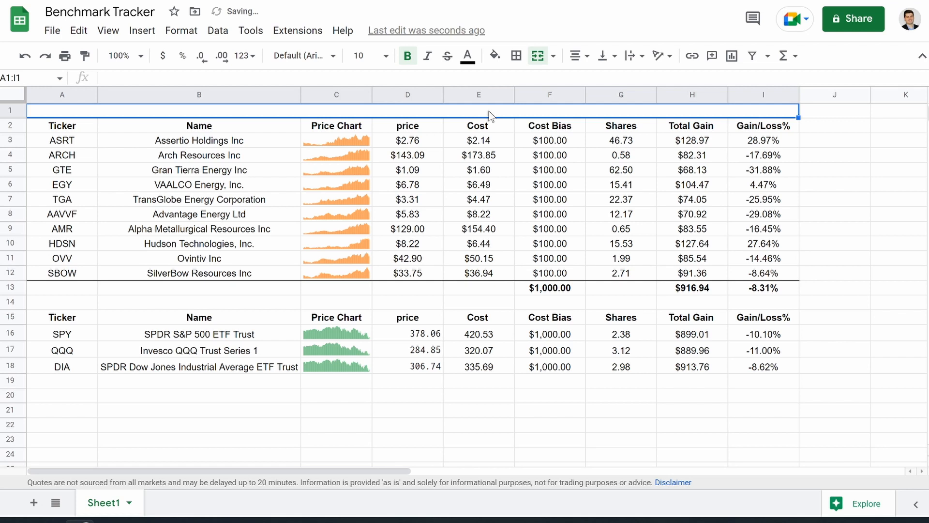
Enter the title "$1000 Invested Into Think Stocks Top Rated Stocks on 04/27/2022" in the merged row 1 cell.
text($1000)
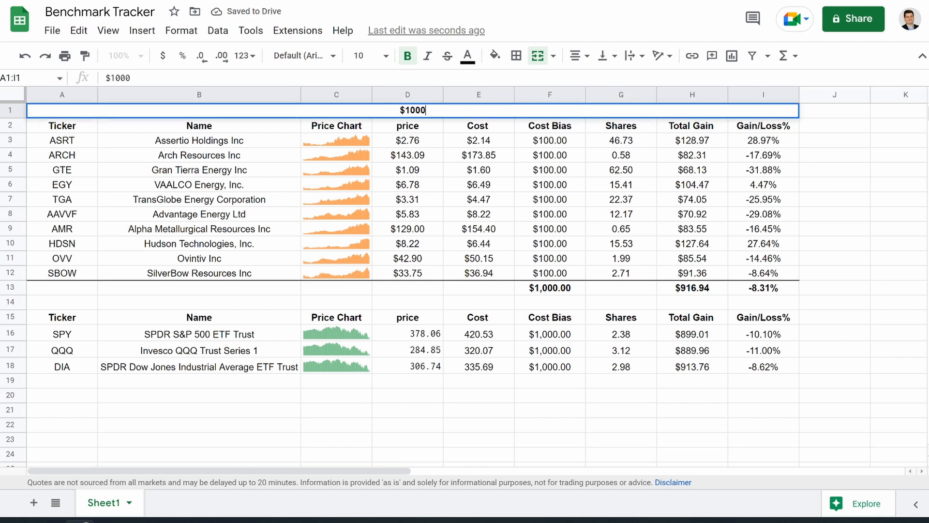
text( Inves)
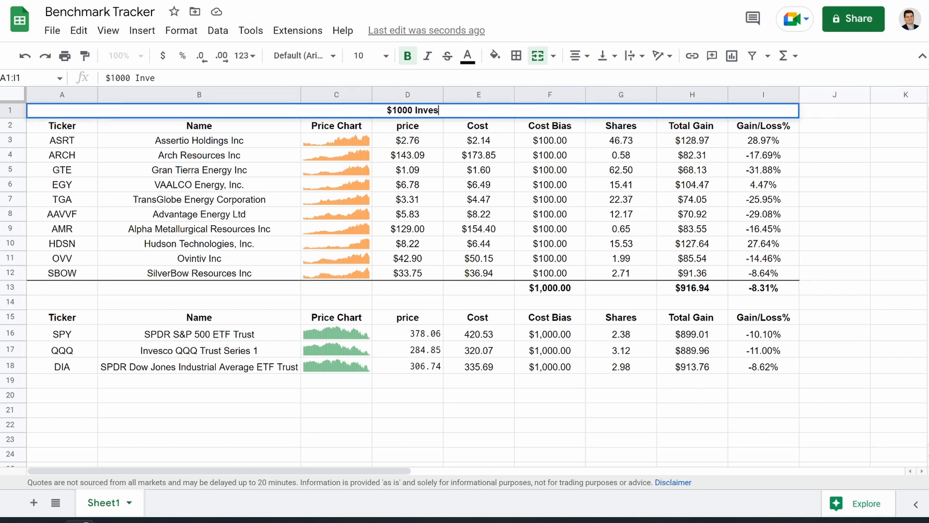
text(ted G)
key(BackSpace)
text(Into Think )
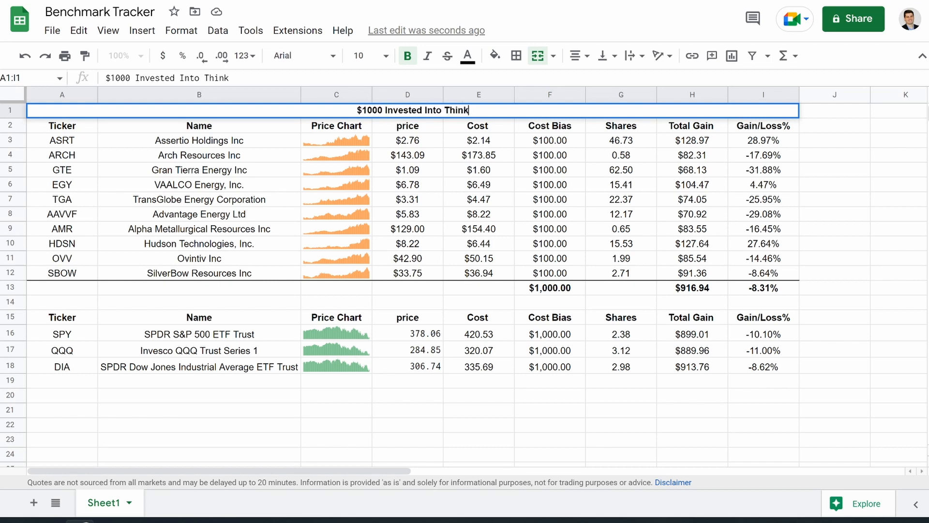
text(Stocks Top Rat)
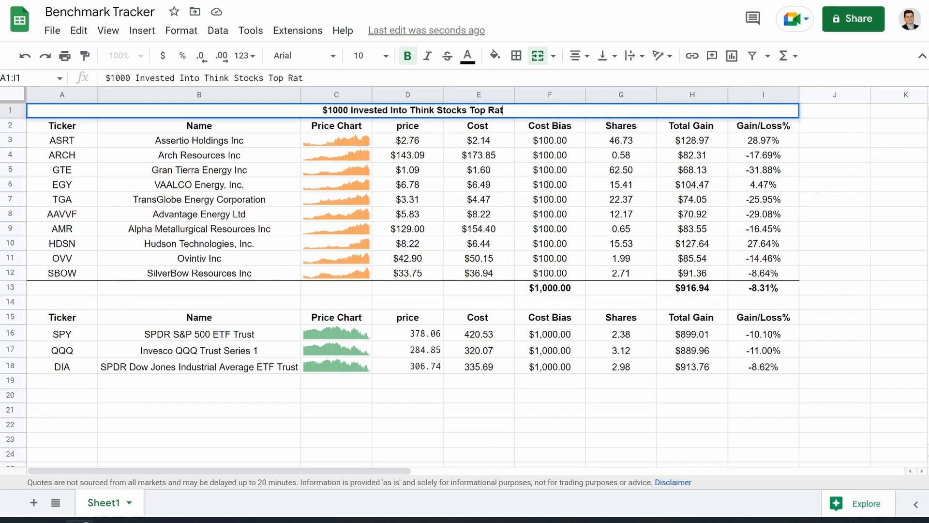
text(ed Stocks on )
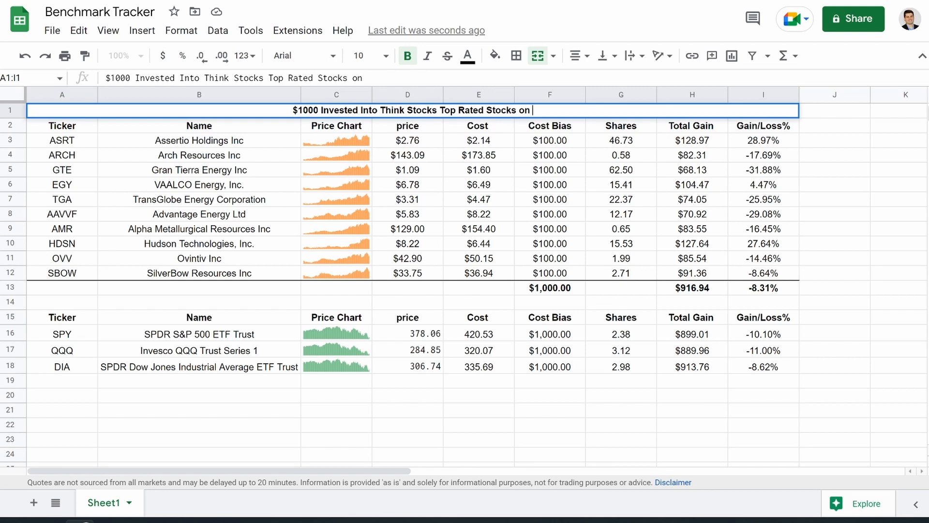
text(04/)
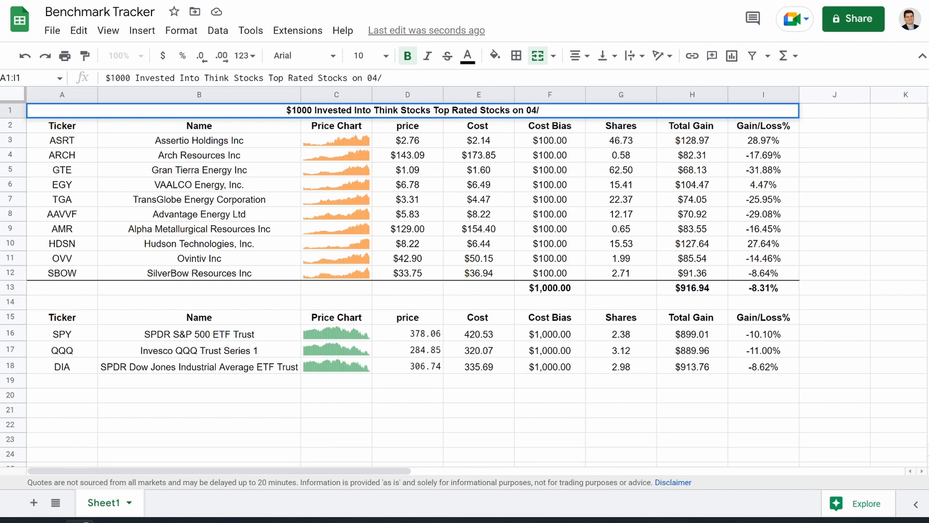
text(27)
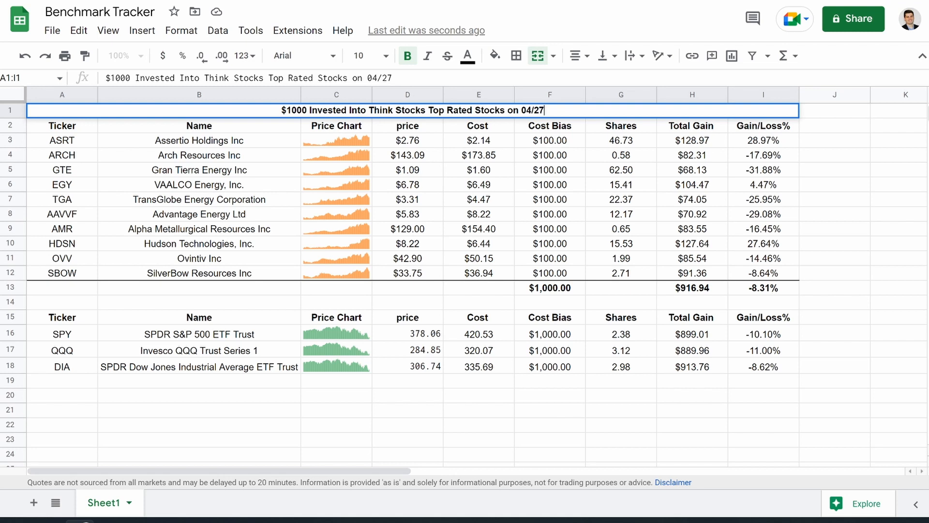
text(/2022)
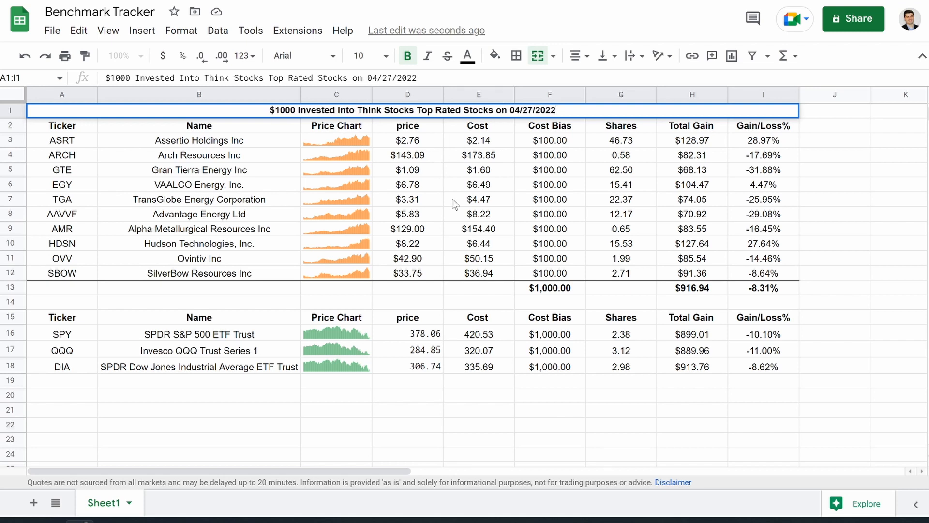
click(453, 199)
click(276, 113)
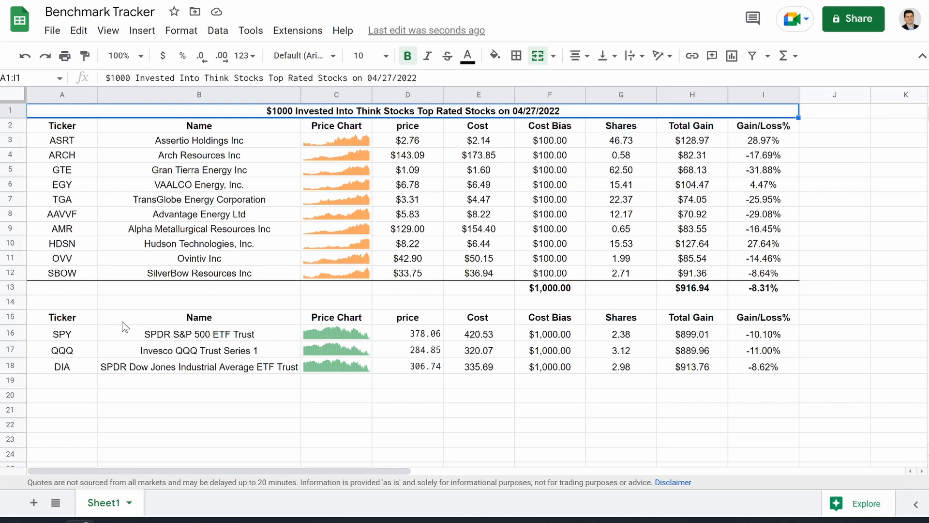
Insert a row below row 14, above the benchmark headers, and merge cells A15:I15.
click(11, 302)
right_click(10, 302)
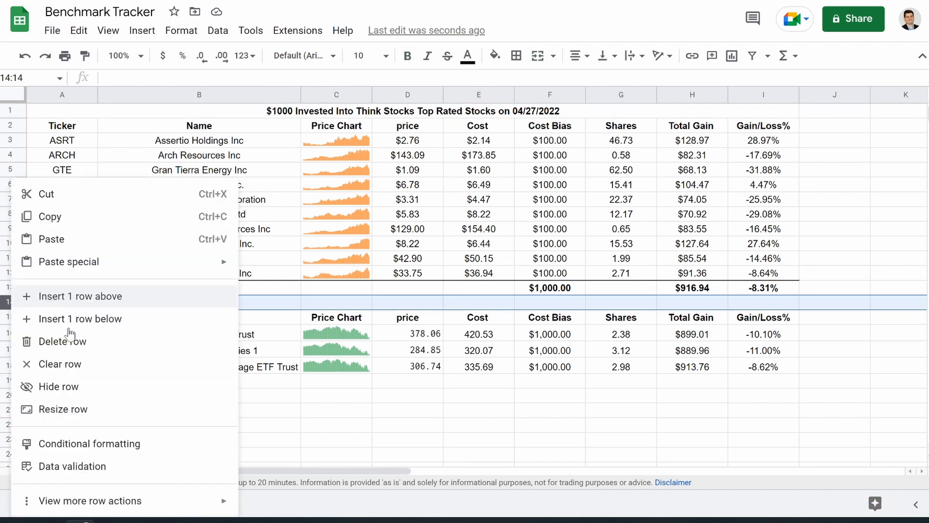
click(104, 319)
drag(85, 321, 742, 321)
click(538, 56)
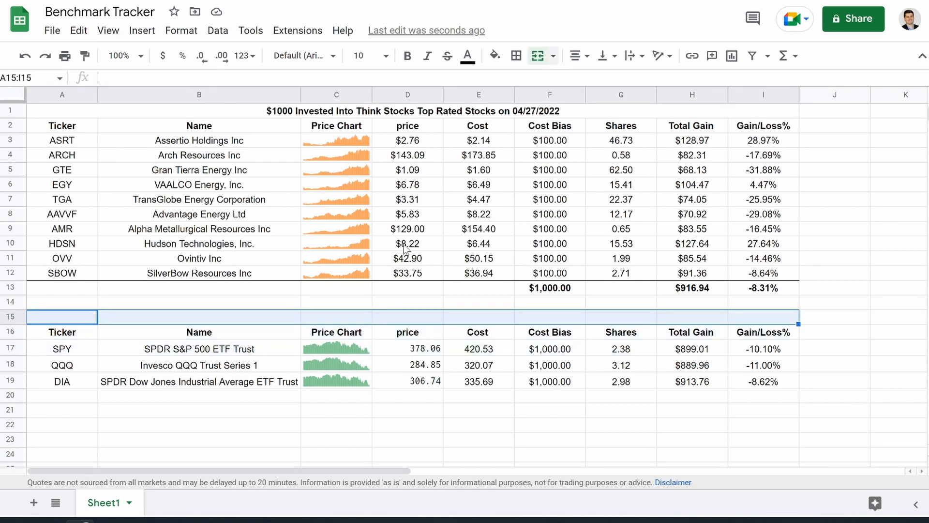
Enter a benchmark table title starting "$1000 invested into SPY, QQQ," in the merged row 15 cell.
text($1000)
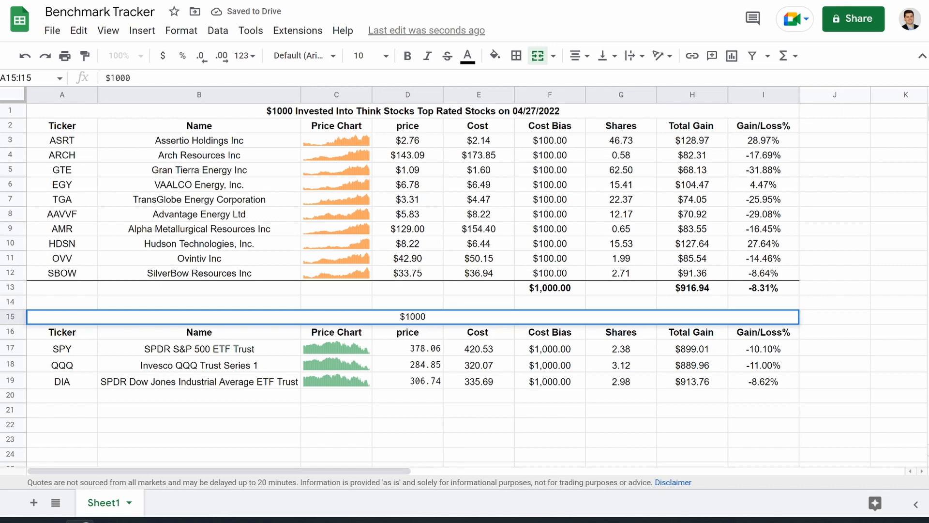
text( inve)
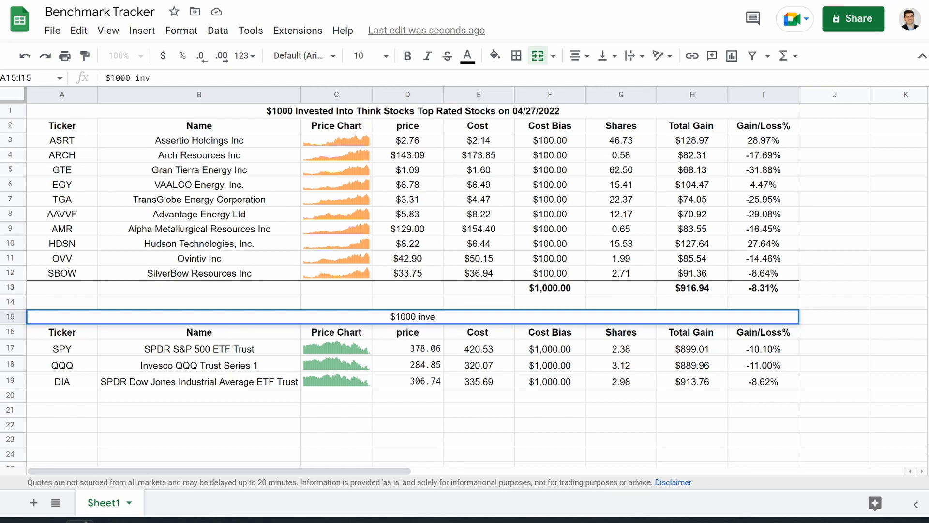
text(sted in)
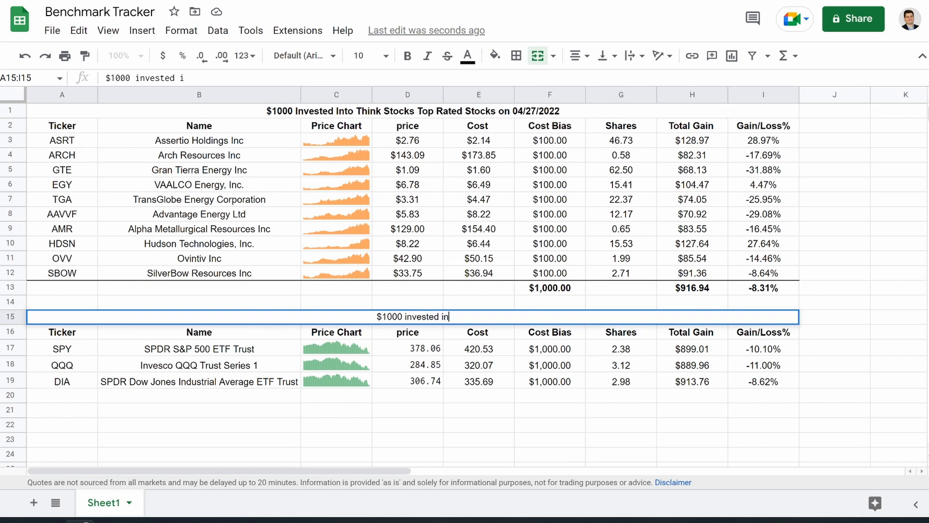
text(to SPY, QQQ, )
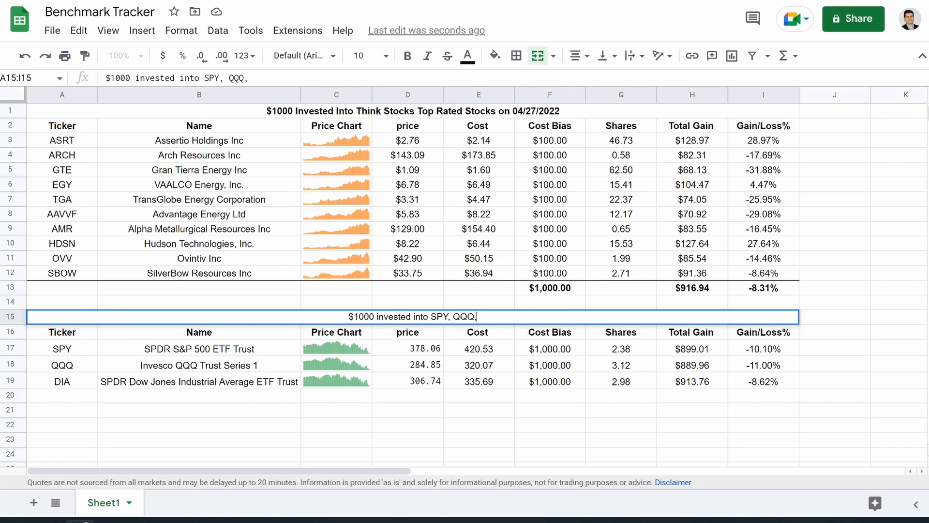
Complete the title in merged row 15 so it reads "$1000 invested into SPY, QQQ, & DIA as Benchmarks on 04/27/2022".
text(DIA)
key(BackSpace)
key(BackSpace)
key(BackSpace)
text(& )
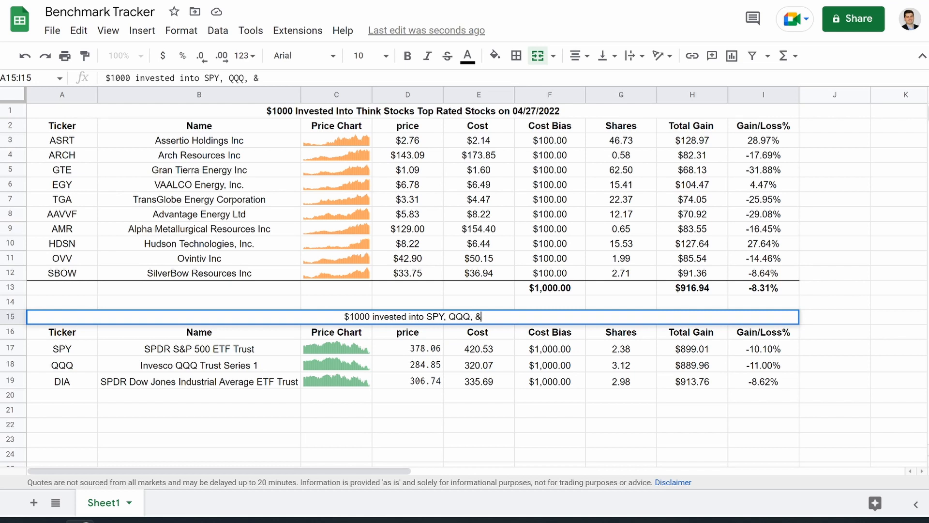
text(DIA)
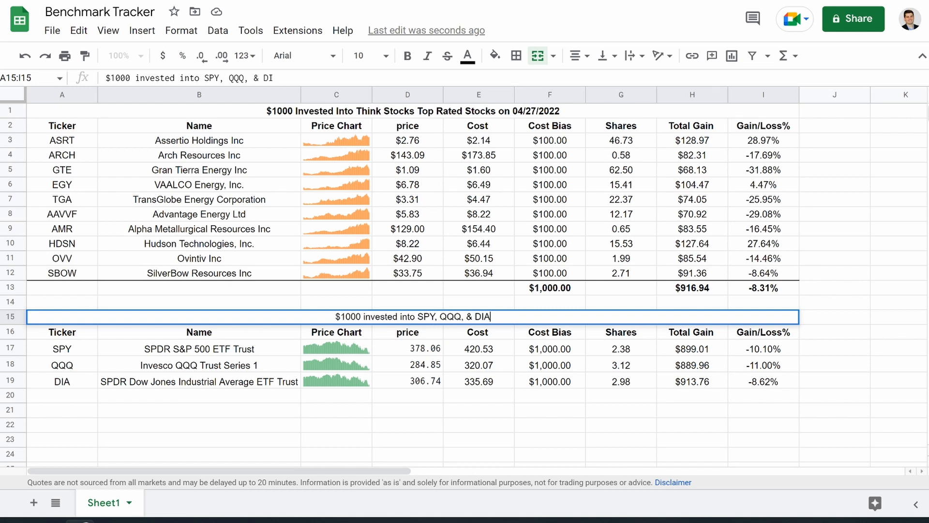
text( as B)
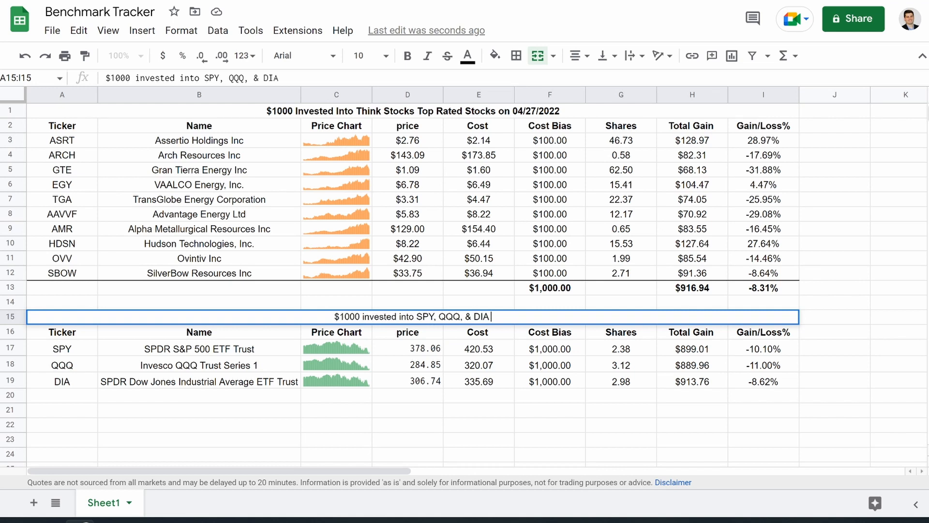
text(ench)
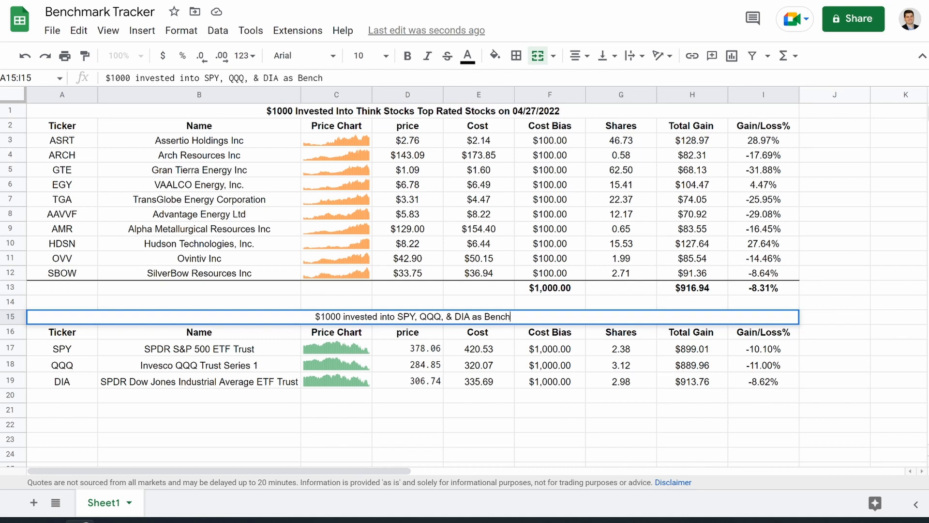
text(marks)
text(04/2)
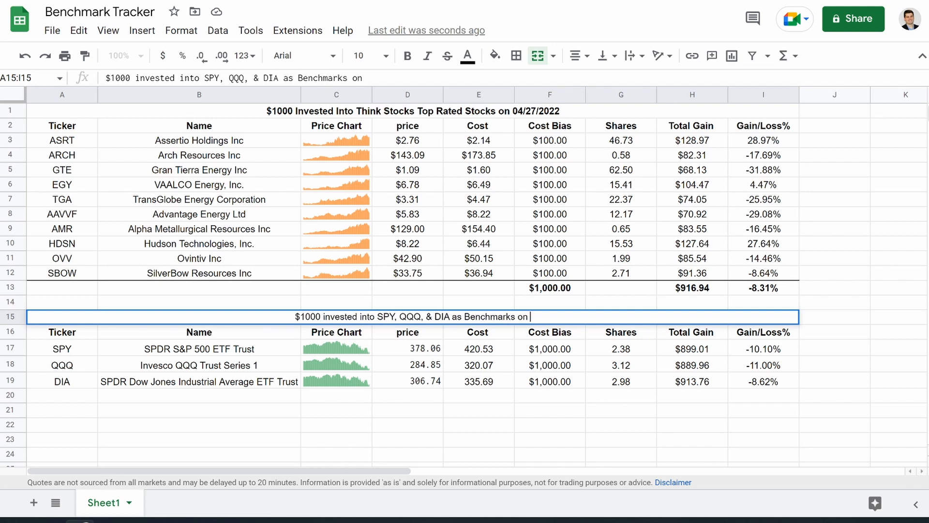
text(7/2022)
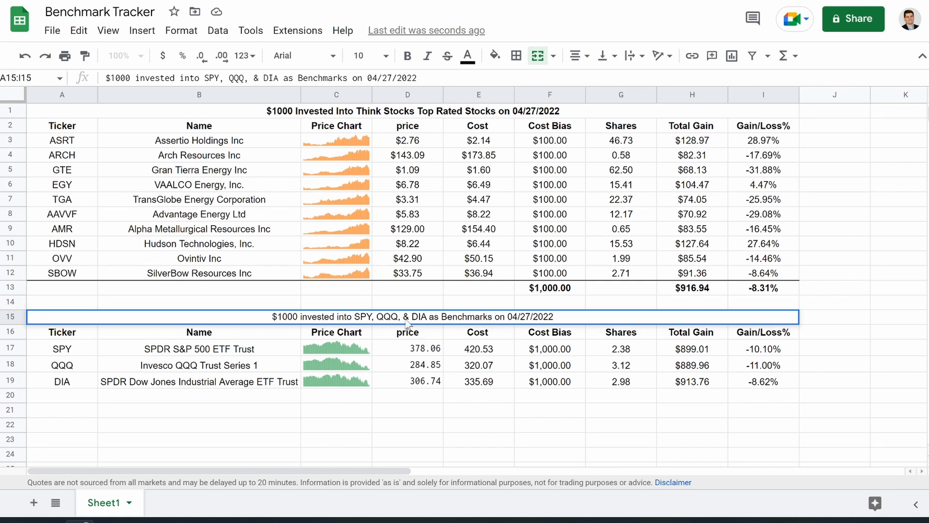
key(Return)
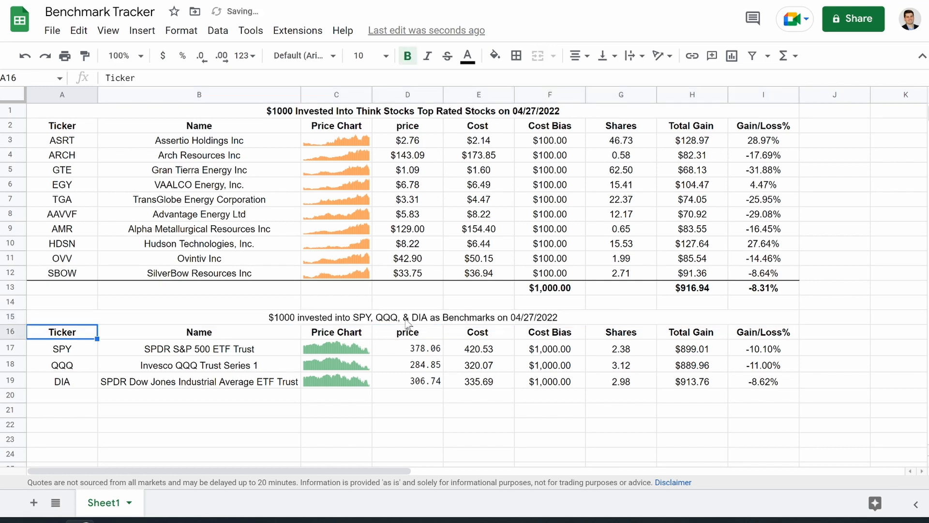
Make the benchmark title in row 15 bold and set its font size to 11.
click(404, 320)
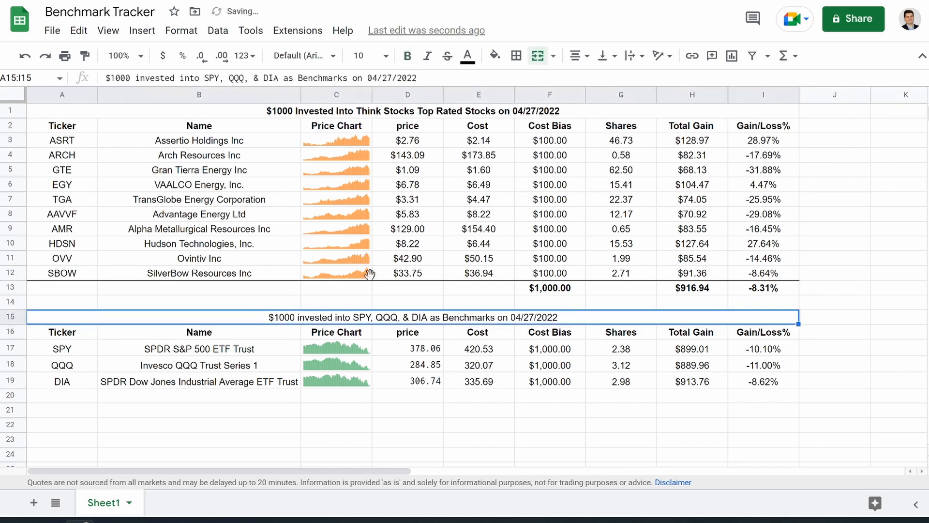
click(403, 57)
click(371, 56)
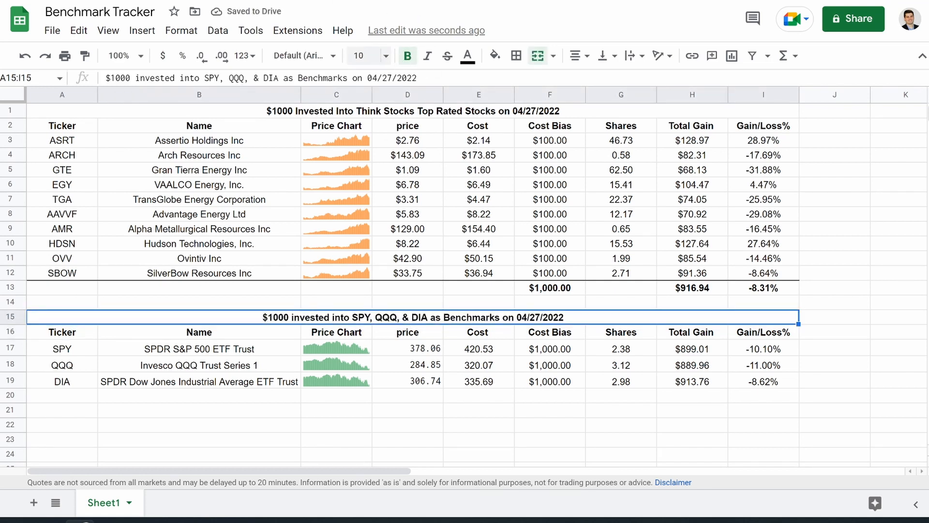
click(363, 195)
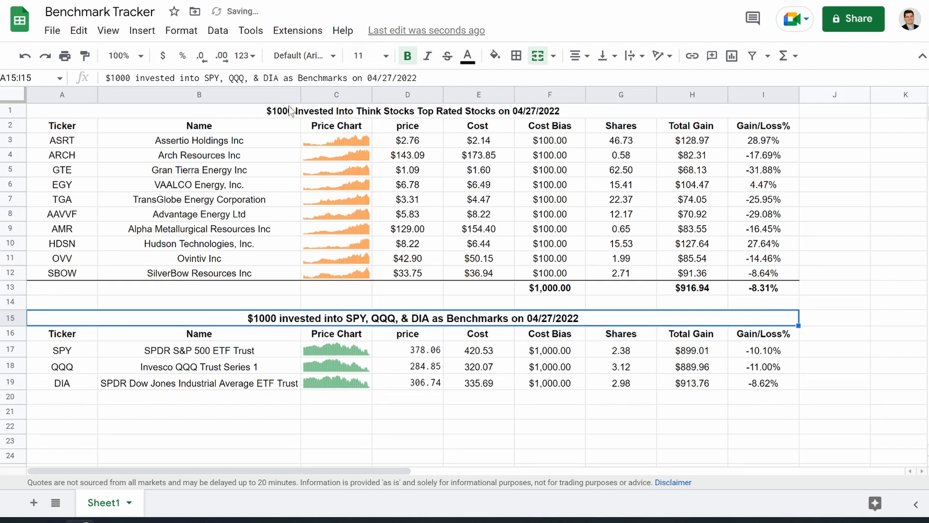
Set the Top Rated Stocks title in row 1 to font size 11 and fill it with dark orange 1.
click(290, 111)
click(371, 56)
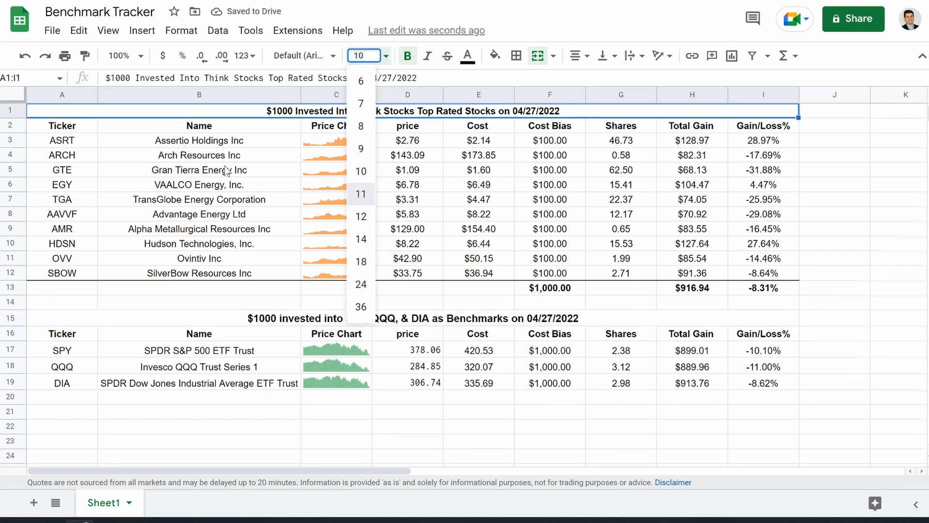
click(362, 195)
click(495, 55)
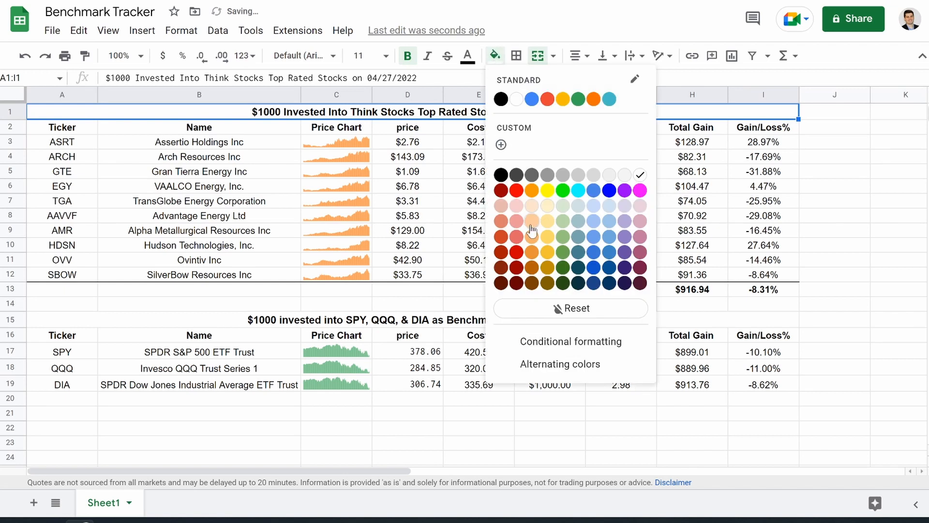
click(531, 254)
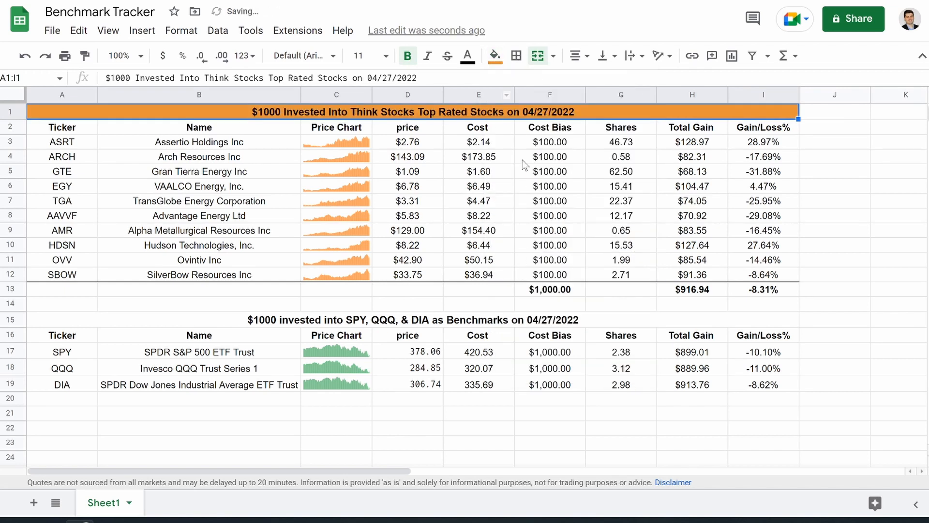
Fill the stock table's column headers in A2:I2 with light orange 1.
click(61, 130)
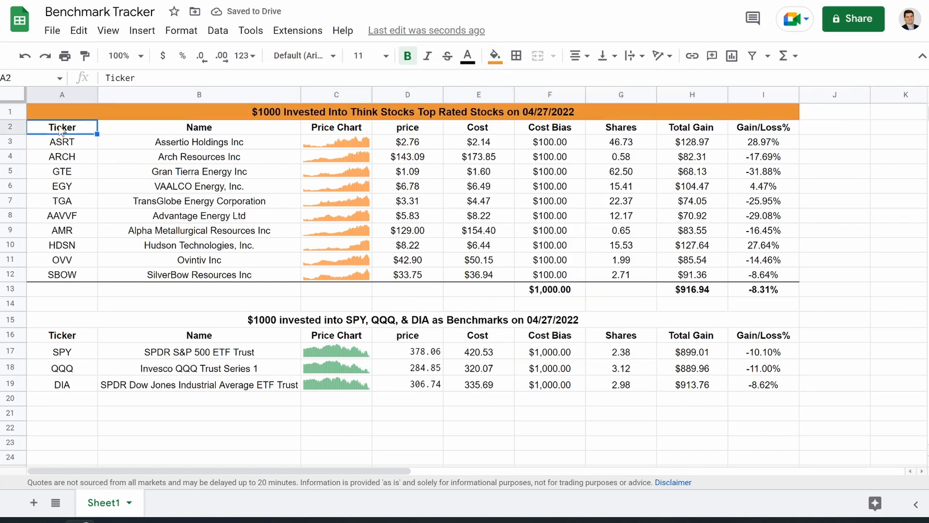
drag(56, 130, 749, 133)
click(495, 55)
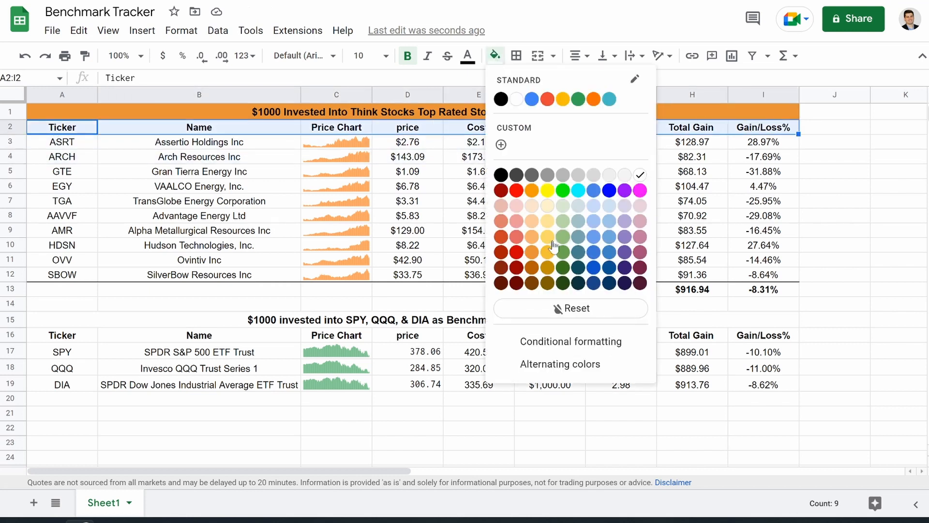
click(531, 237)
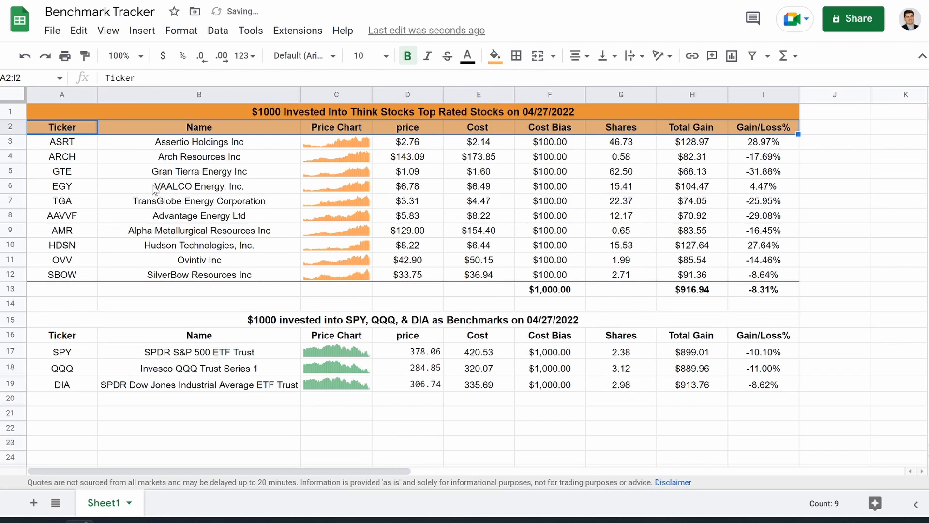
Fill the stock data and totals row in A3:I13 with light orange 3.
drag(53, 145, 738, 290)
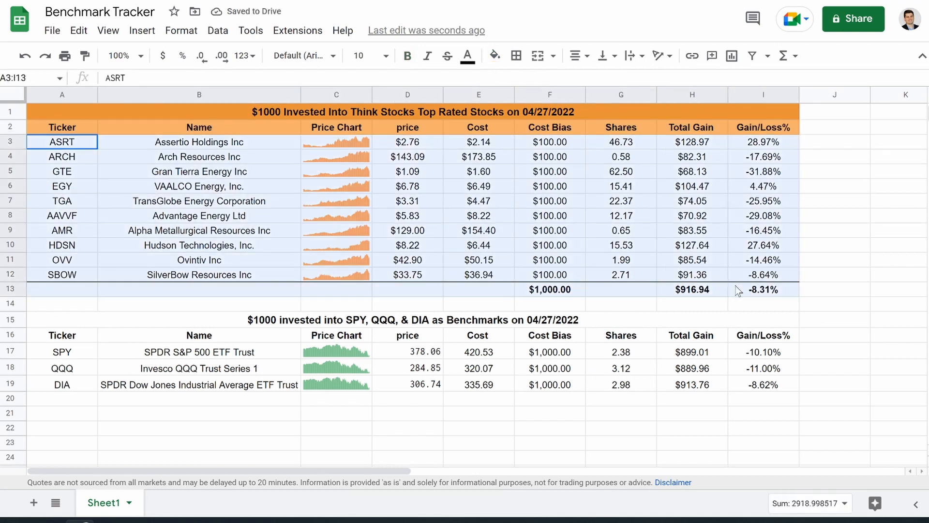
click(495, 55)
click(532, 207)
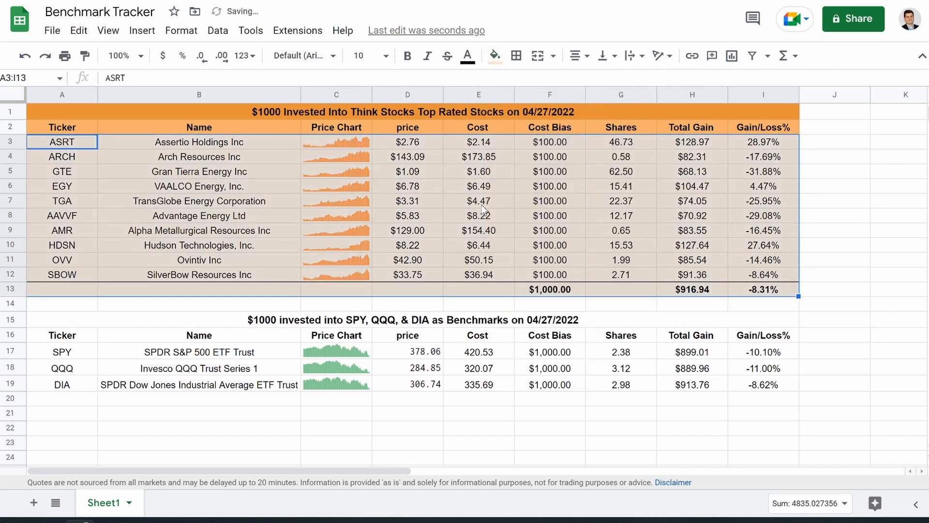
click(484, 209)
click(185, 321)
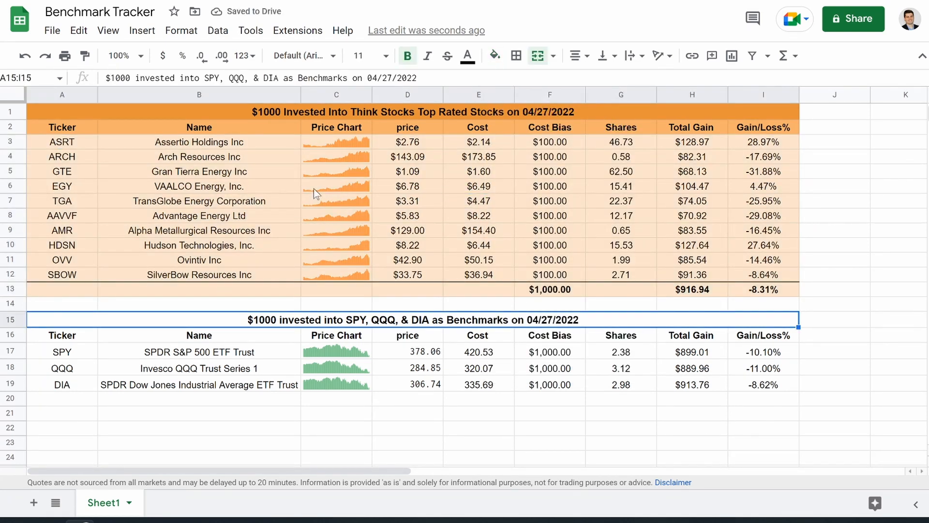
click(467, 55)
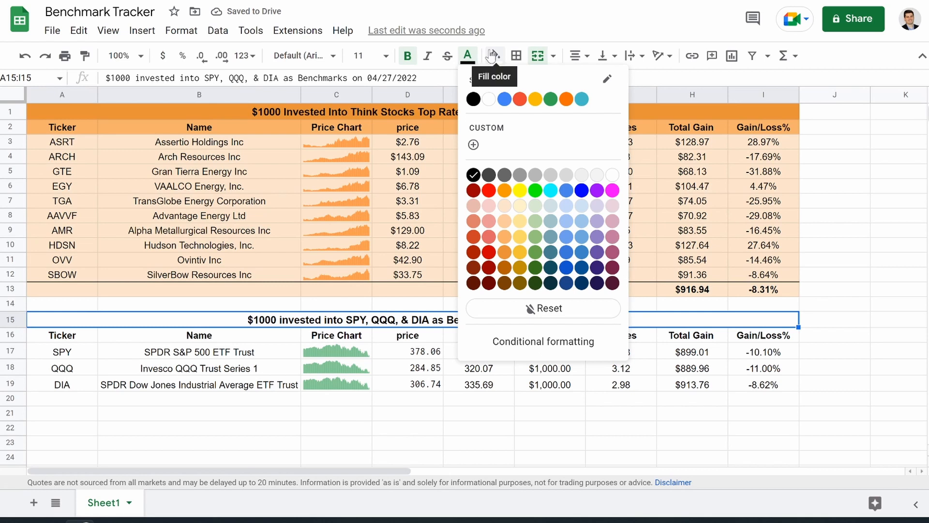
click(533, 254)
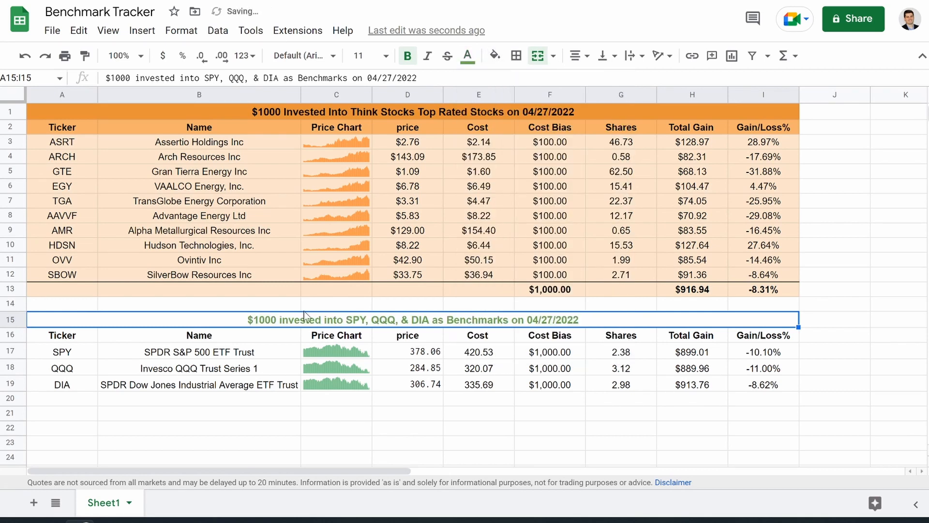
key(ctrl+z)
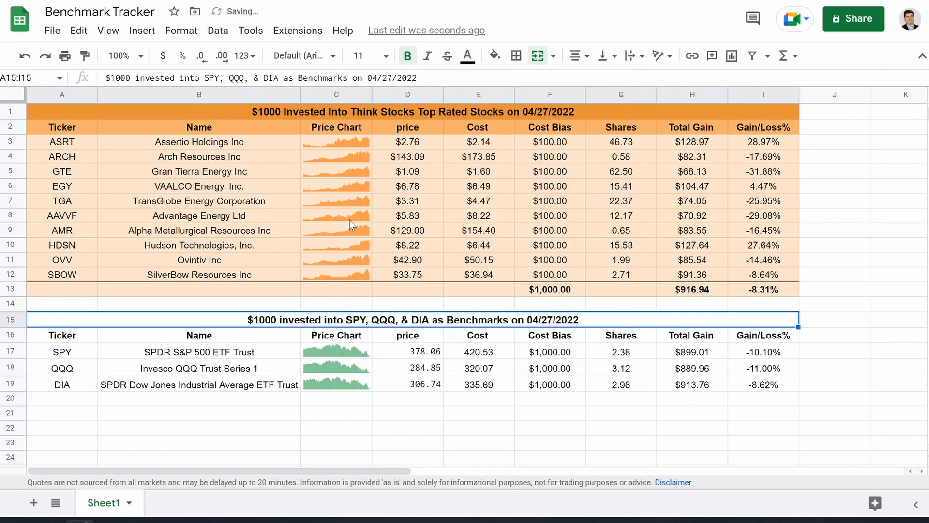
Fill the benchmark title in row 15 with dark green 1.
click(494, 56)
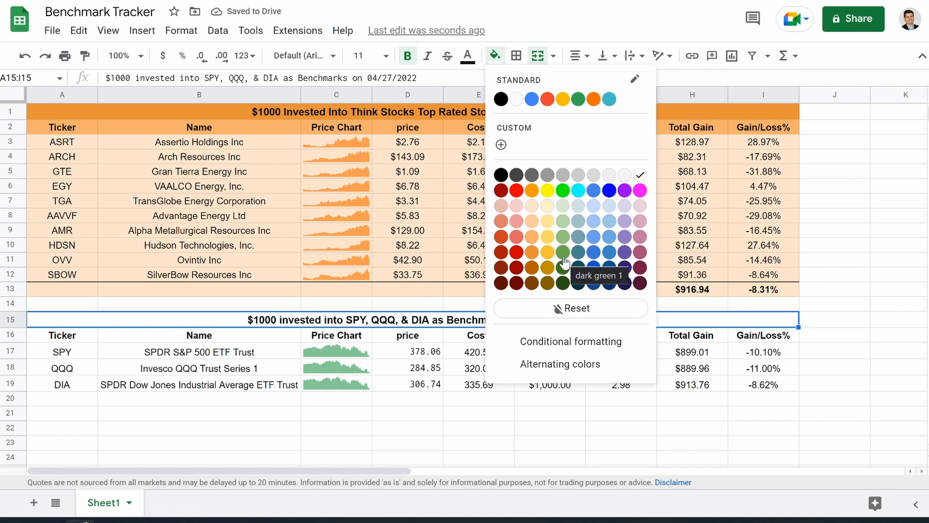
click(562, 252)
Fill the benchmark table's column headers in A16:I16 with light green 2.
drag(83, 335, 741, 335)
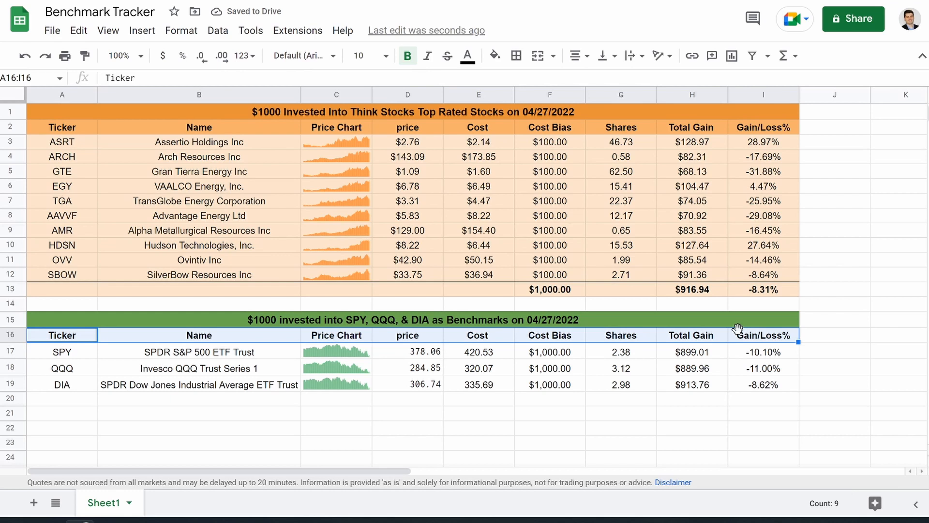
click(493, 57)
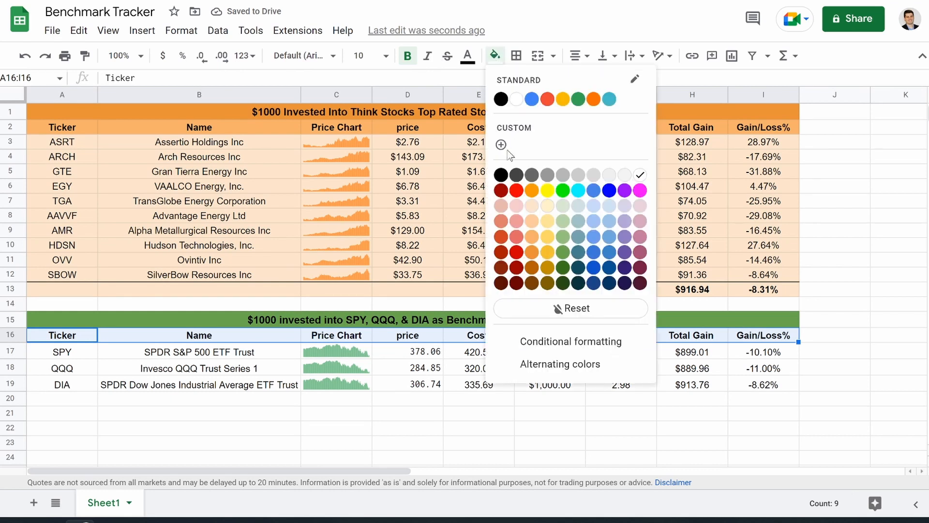
click(564, 223)
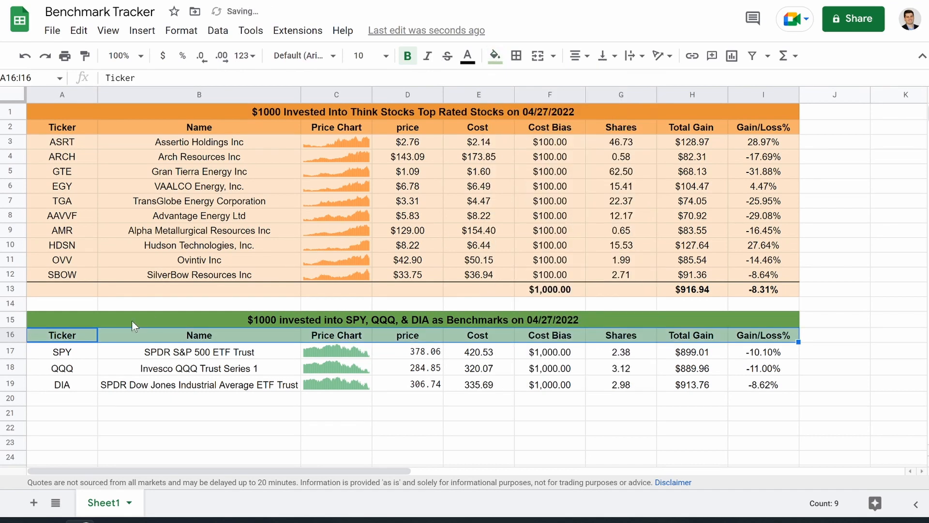
Fill the SPY, QQQ and DIA rows in A17:I19 with light green 3.
drag(73, 352, 755, 391)
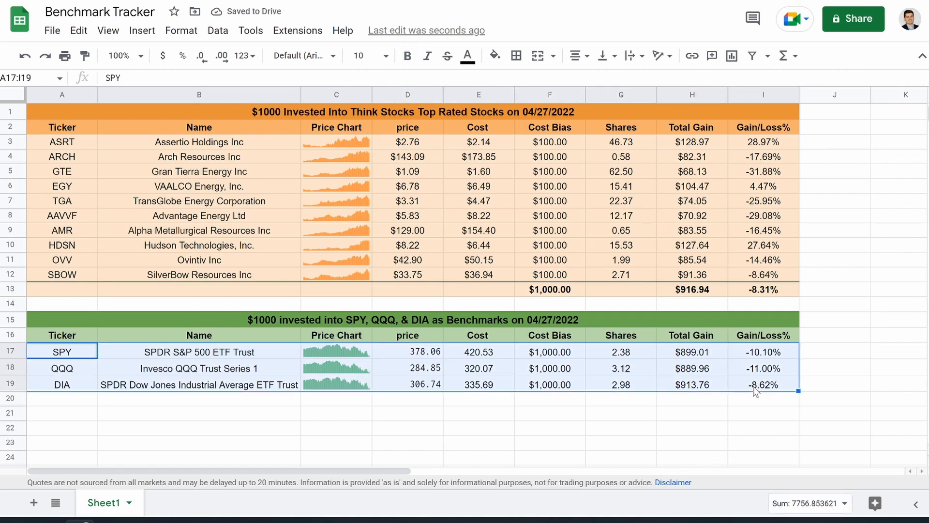
click(494, 55)
click(562, 206)
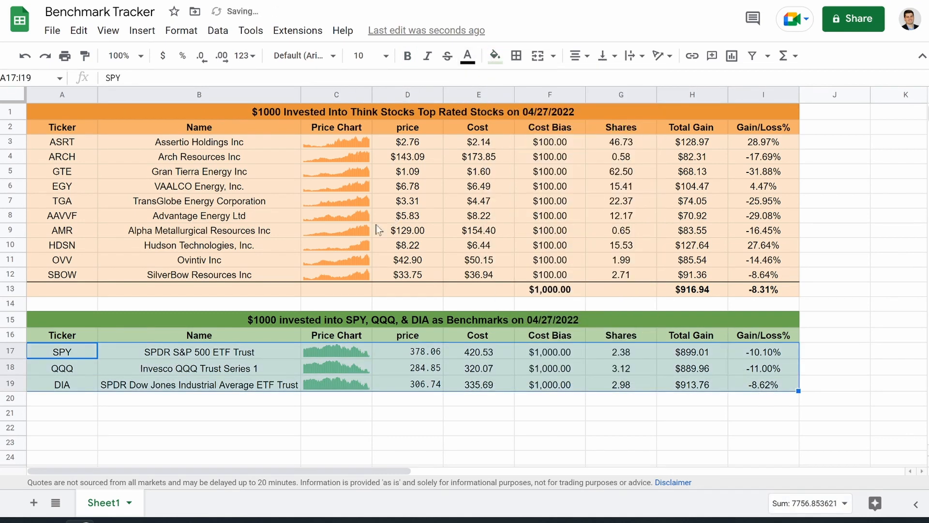
Change the fill of the benchmark title in row 15 to light green 1.
click(179, 317)
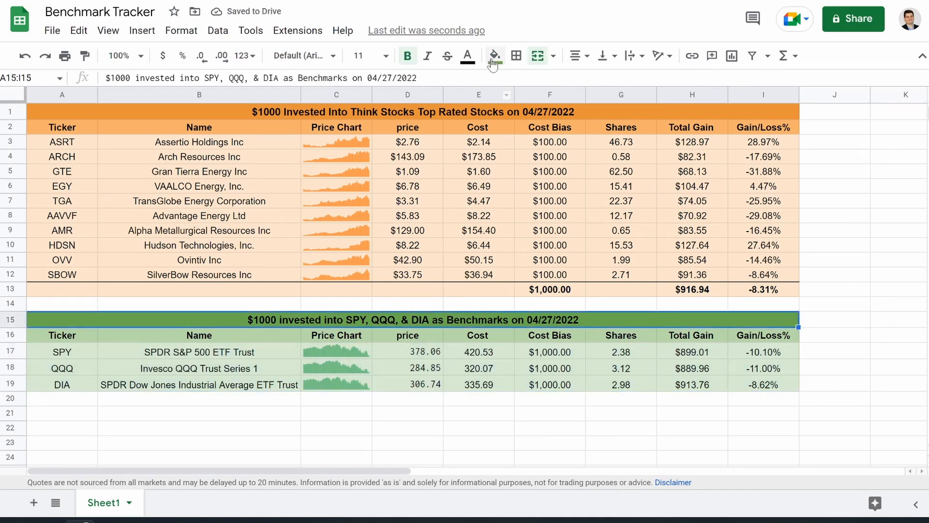
click(494, 56)
click(562, 238)
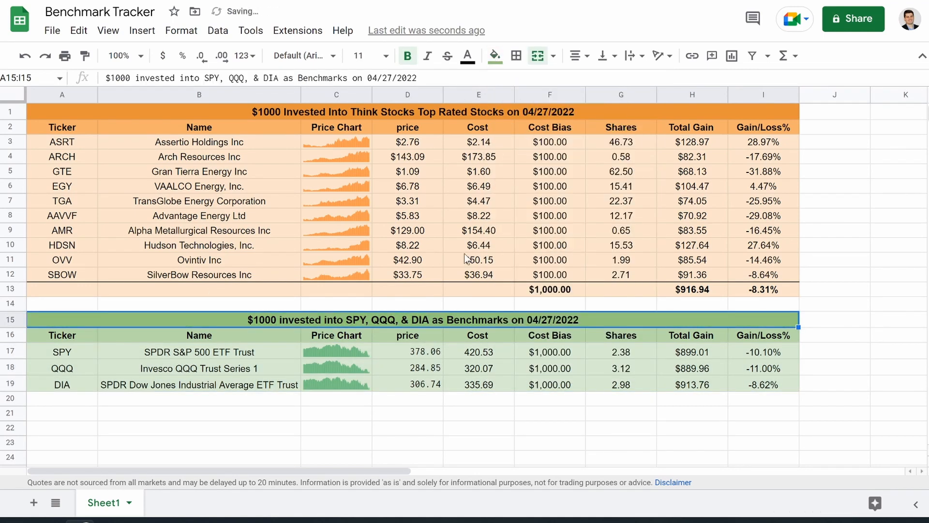
click(404, 275)
Delete empty row 14 between the stock table and the benchmark table.
click(16, 306)
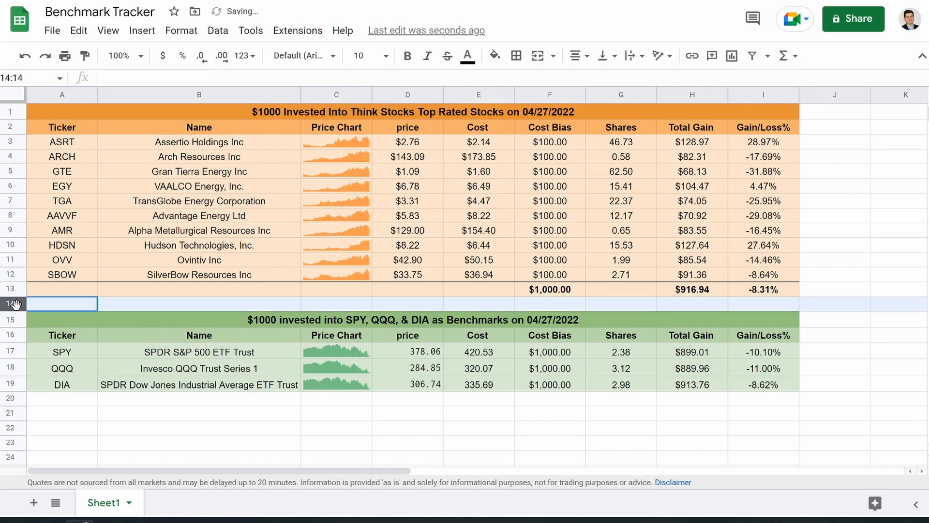
right_click(9, 308)
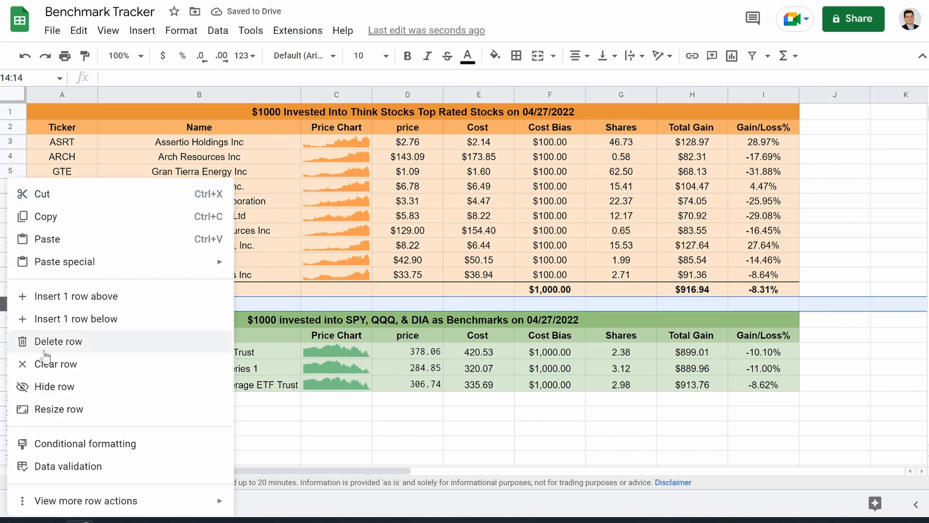
click(62, 344)
click(299, 398)
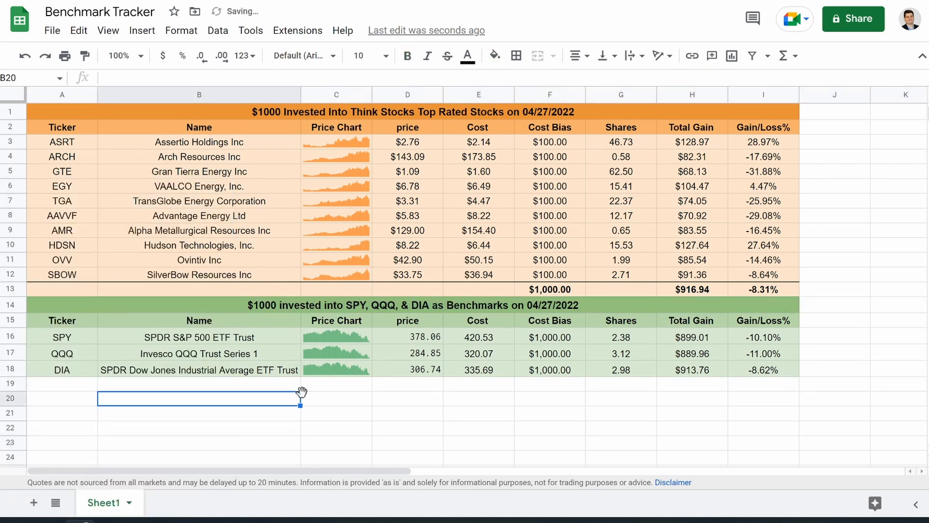
Hide the gridlines on the stock tracker sheet.
click(107, 30)
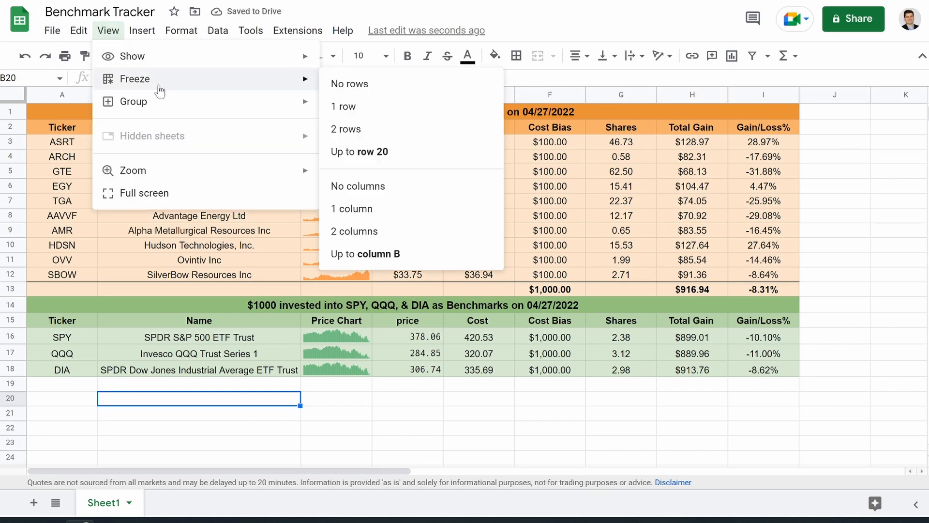
mouse_move(248, 62)
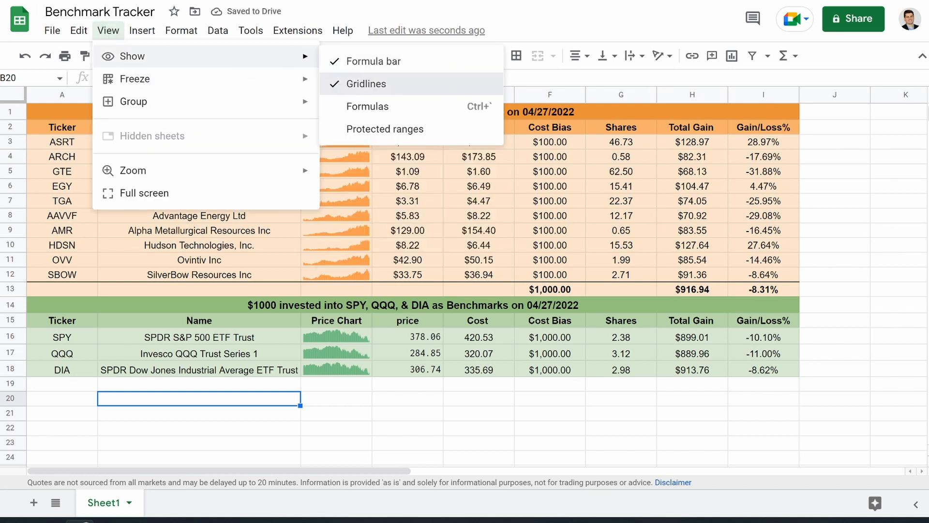
click(362, 83)
click(488, 430)
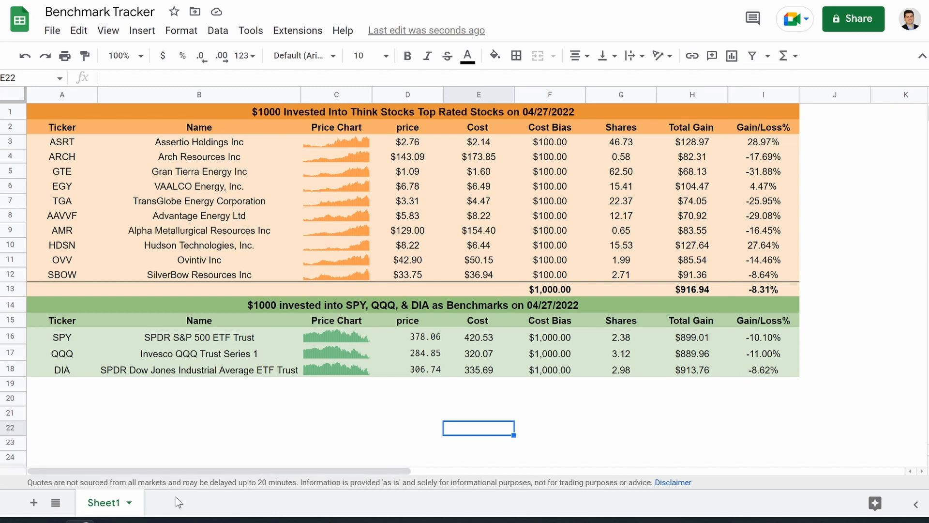
Rename Sheet1 as "My Positions".
right_click(109, 502)
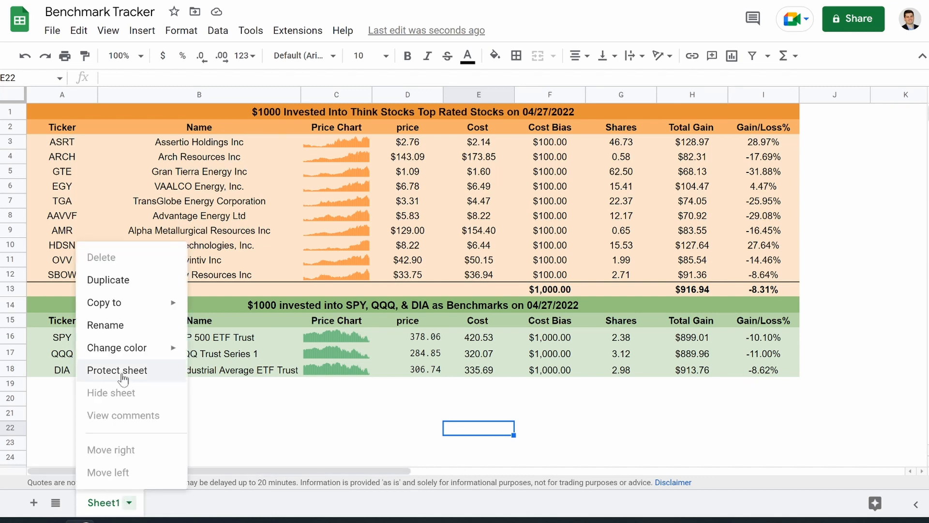
click(115, 326)
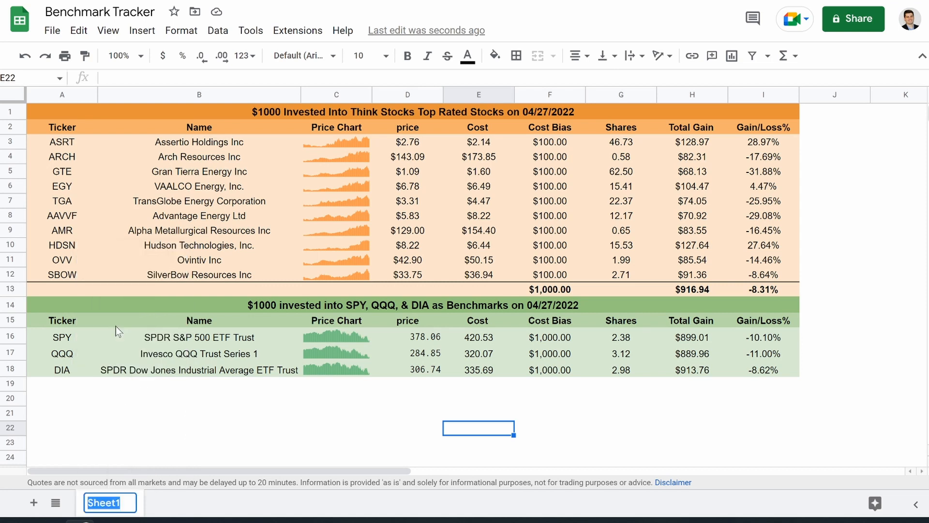
text(My Positions)
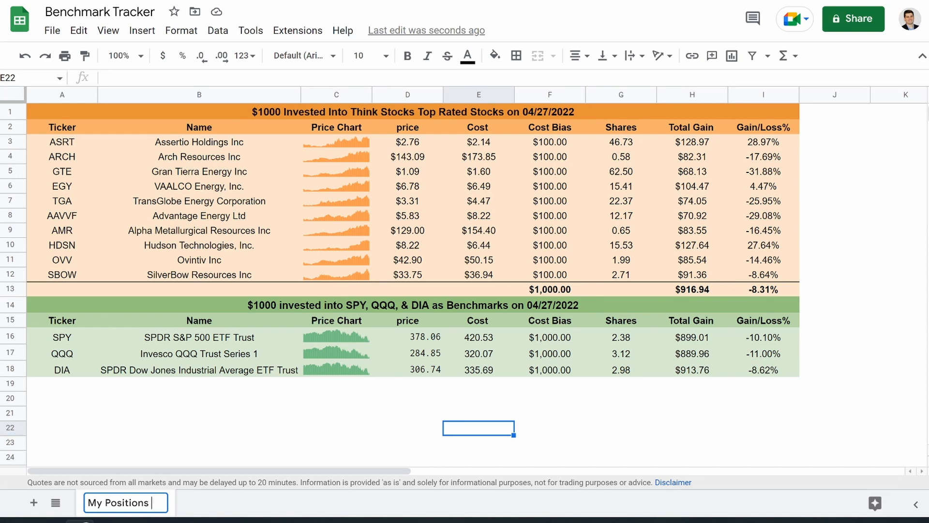
Add a new sheet and name it "Benchmark Chart".
click(33, 503)
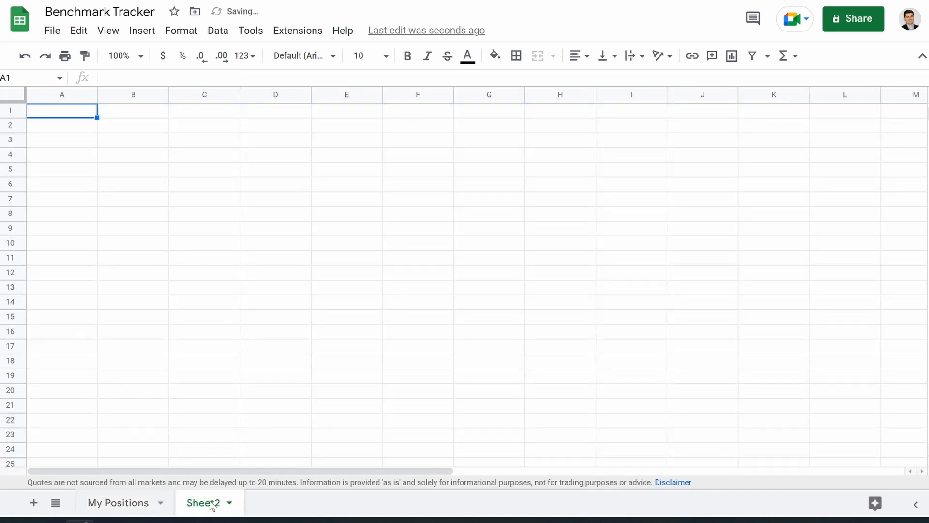
right_click(211, 506)
click(224, 329)
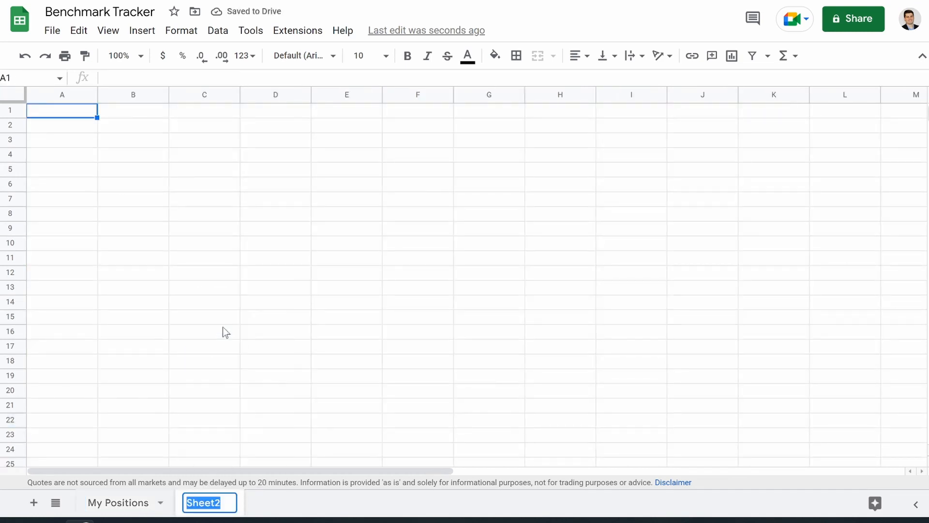
text(Benchma)
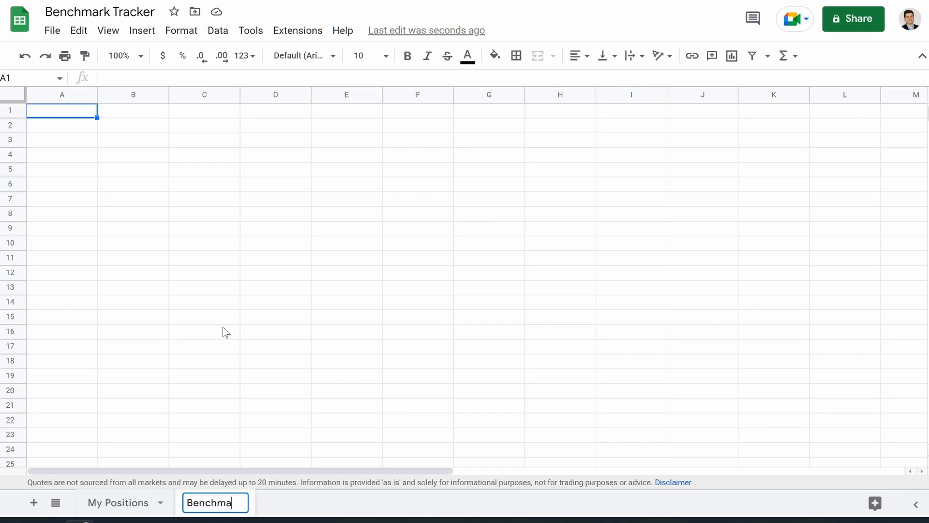
text(rk Chart)
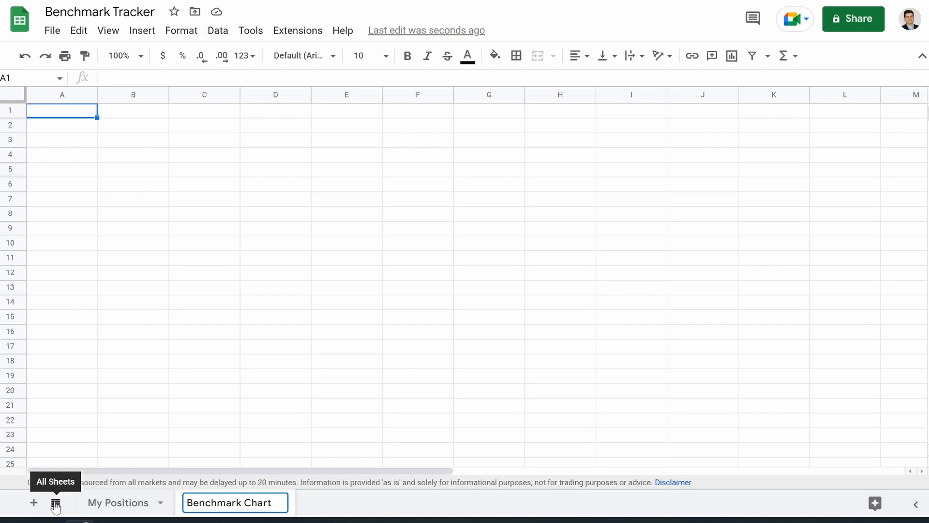
Add another sheet and name it "Benchmark Data".
click(34, 503)
right_click(330, 502)
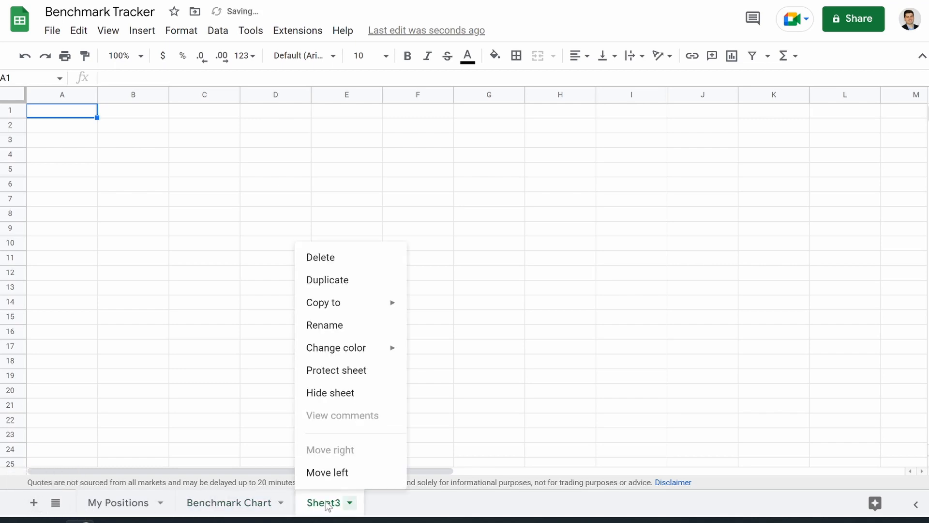
click(328, 325)
text(Benchmark Data)
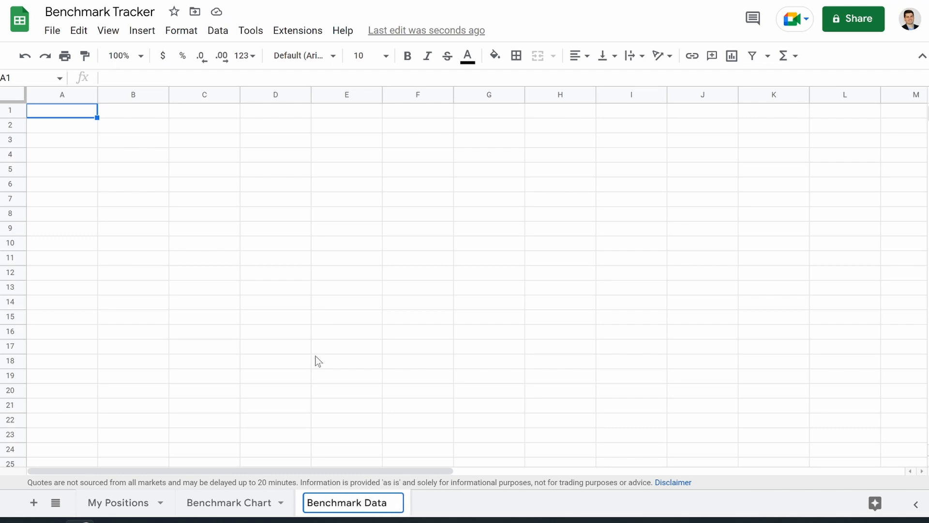
Merge cells A1:B1 and cells C1:D1 on the Benchmark Data sheet.
drag(83, 114, 115, 102)
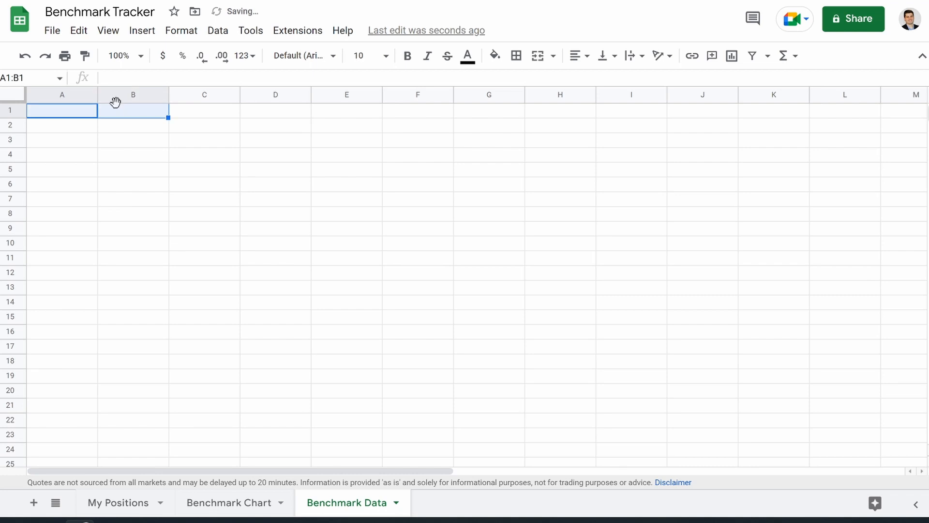
click(537, 56)
drag(223, 114, 264, 115)
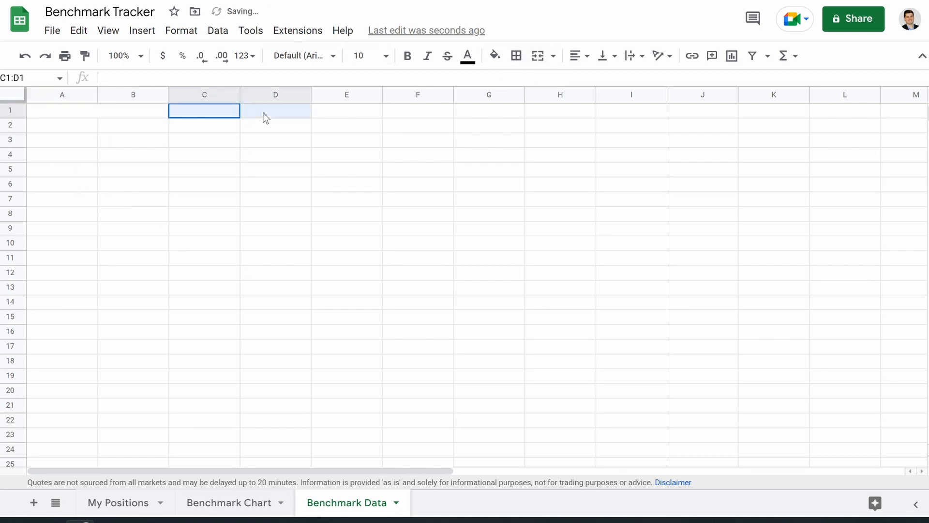
click(537, 55)
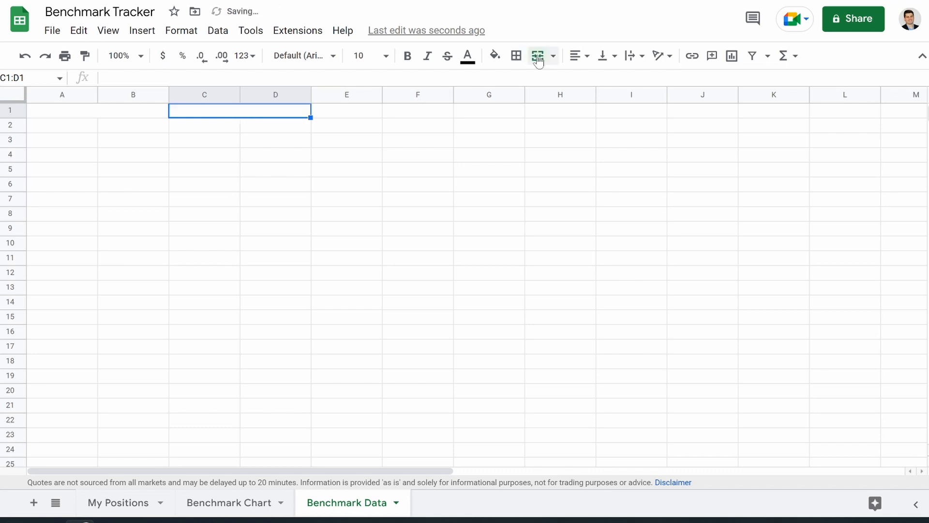
Add a dropdown data validation to merged cell A1:B1, listing the benchmark tickers from My Positions A16:A18.
click(93, 115)
right_click(93, 117)
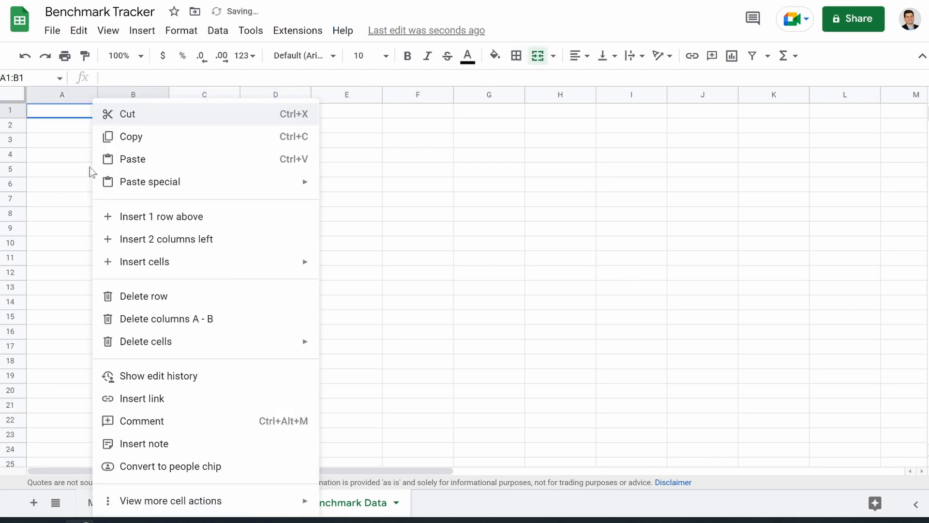
mouse_move(221, 500)
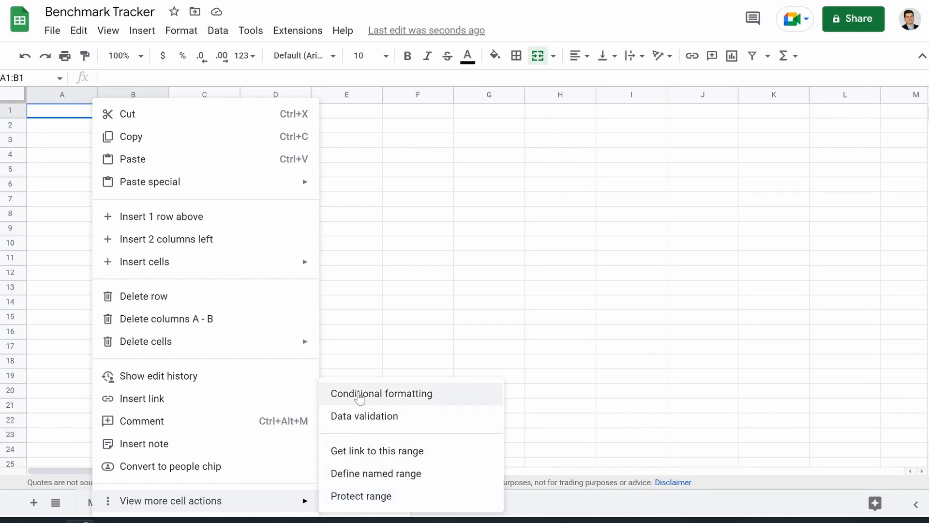
click(352, 414)
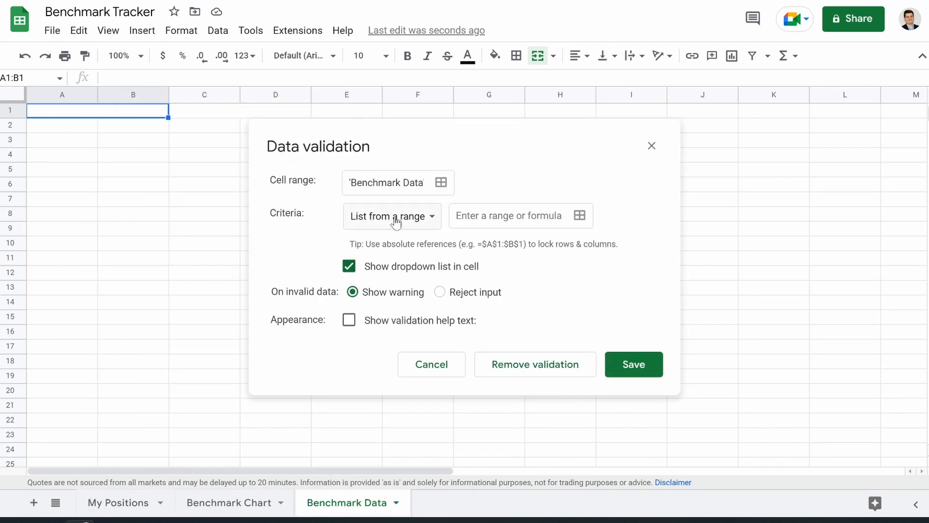
click(121, 506)
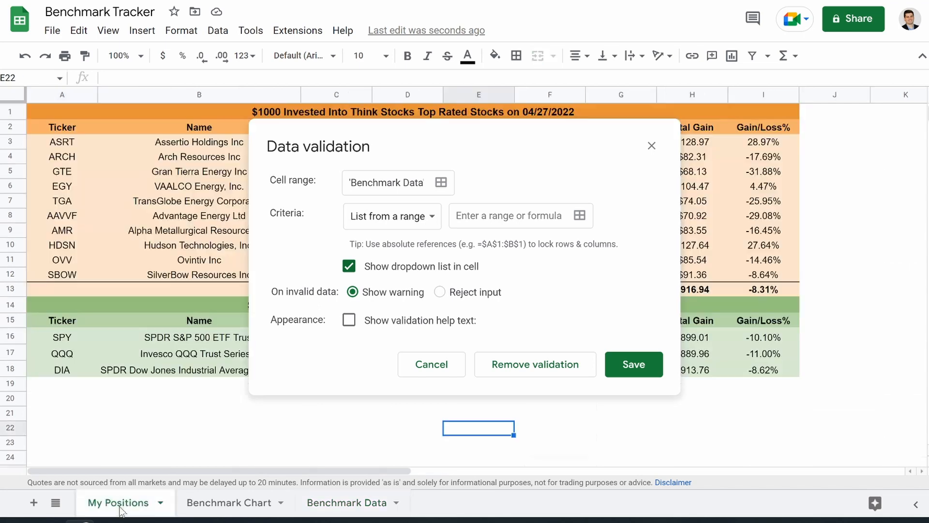
click(579, 215)
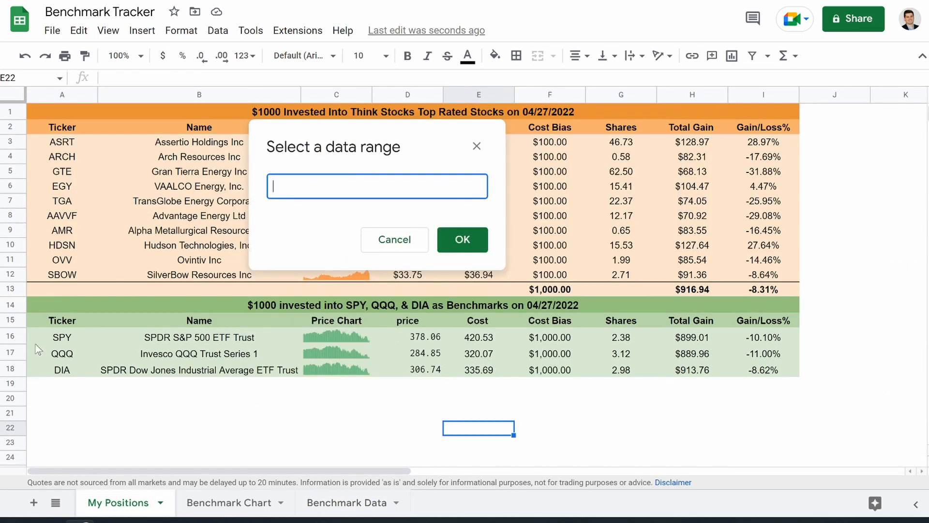
drag(53, 337, 56, 370)
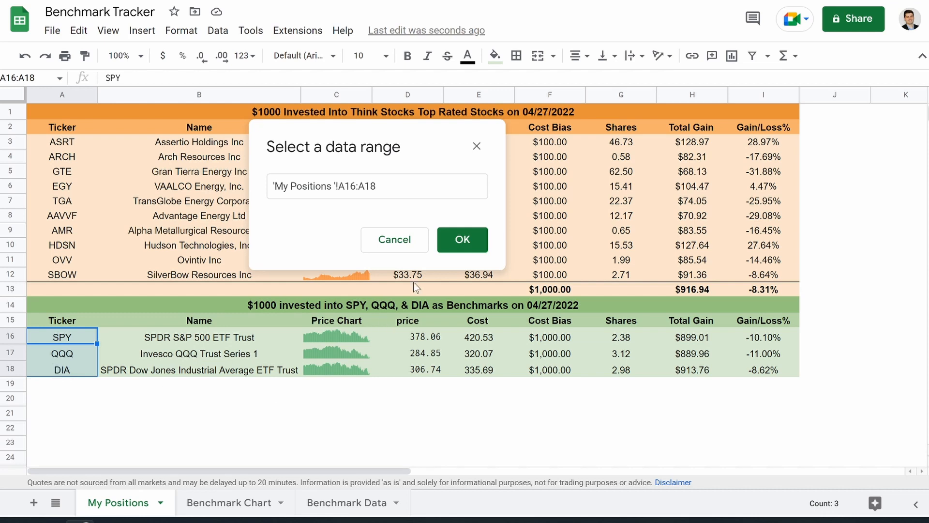
click(462, 238)
click(623, 369)
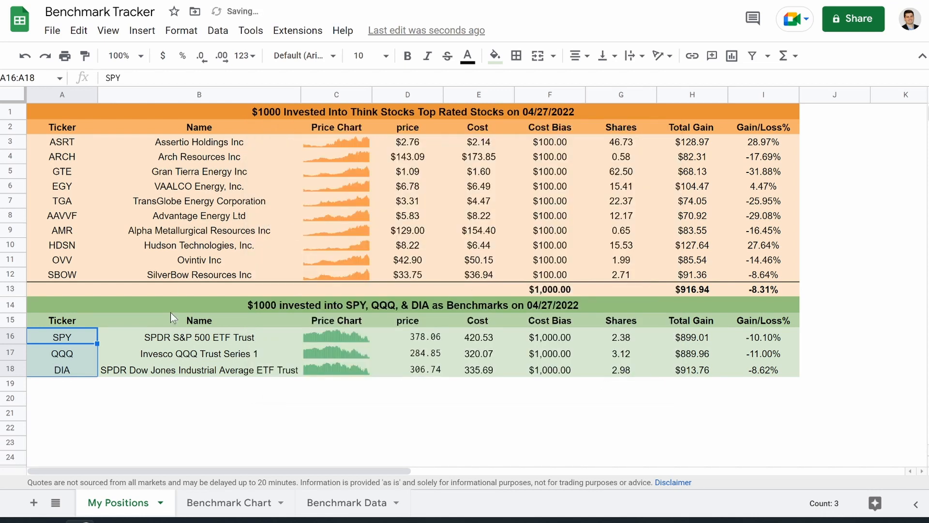
Choose SPY from the benchmark dropdown in A1 of the Benchmark Data sheet.
click(333, 506)
click(162, 109)
click(84, 130)
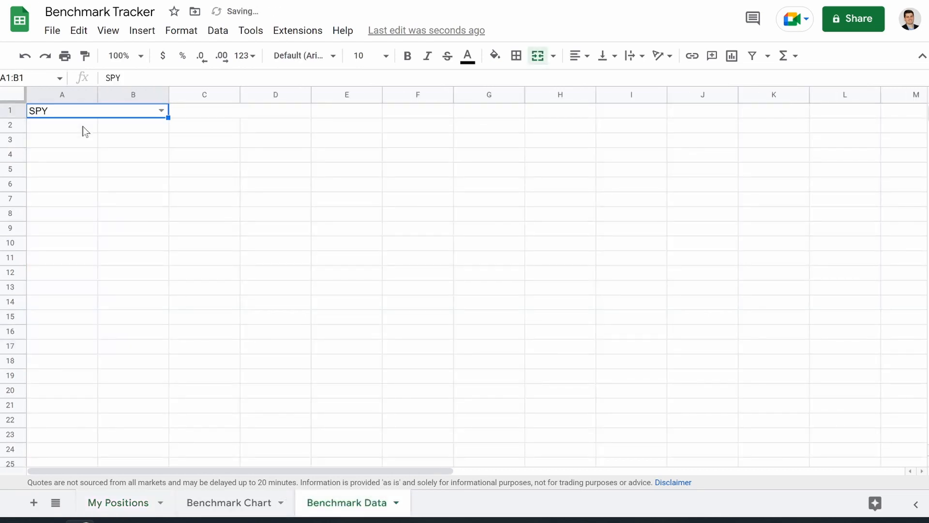
Add a dropdown data validation to merged cell C1:D1 listing the stock tickers from My Positions A3:A12, and open its list on Benchmark Data.
click(223, 115)
right_click(221, 115)
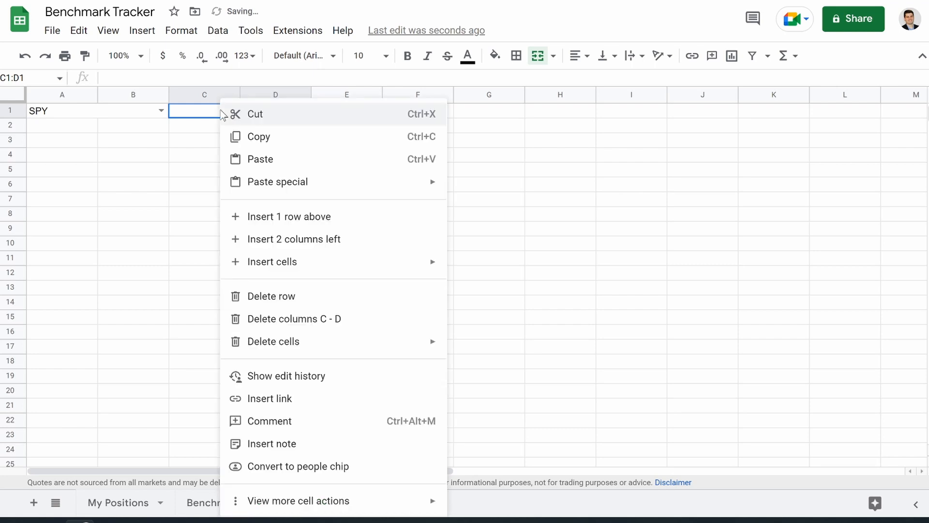
mouse_move(357, 508)
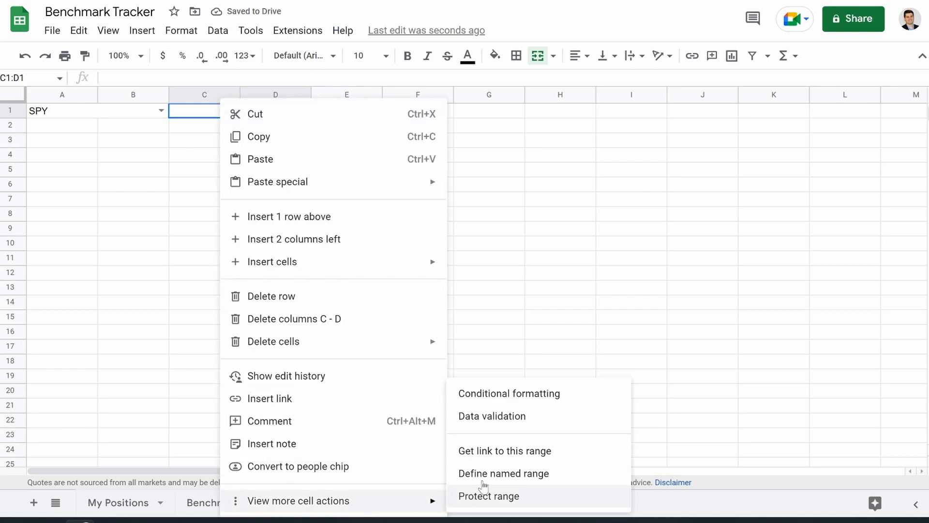
click(491, 419)
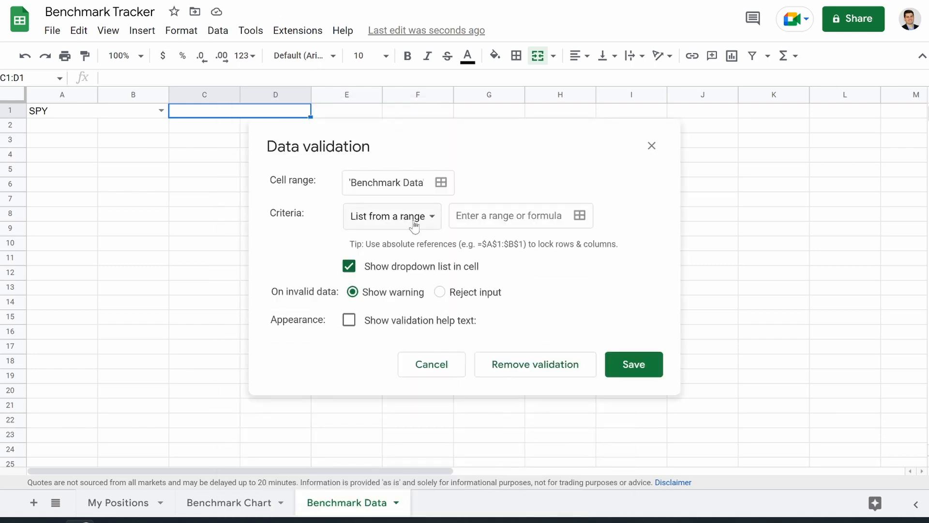
click(119, 504)
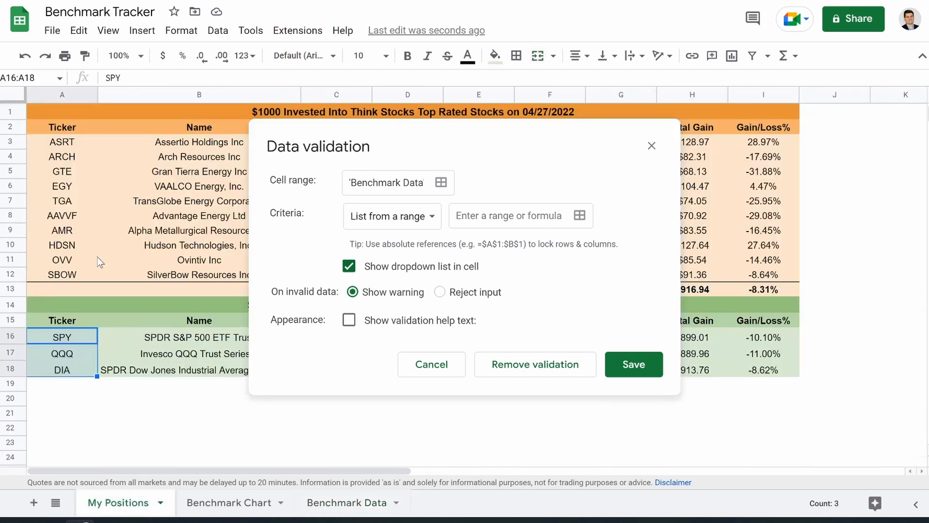
click(579, 216)
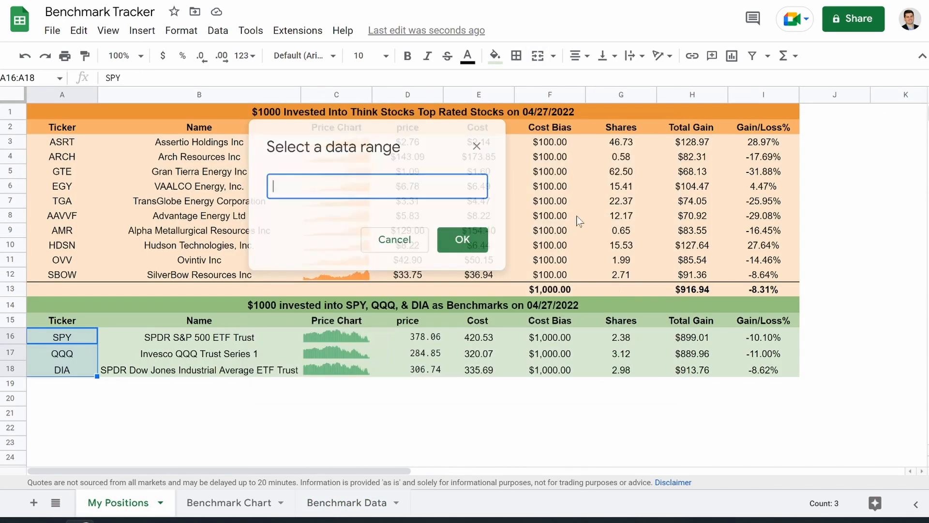
drag(62, 148, 70, 274)
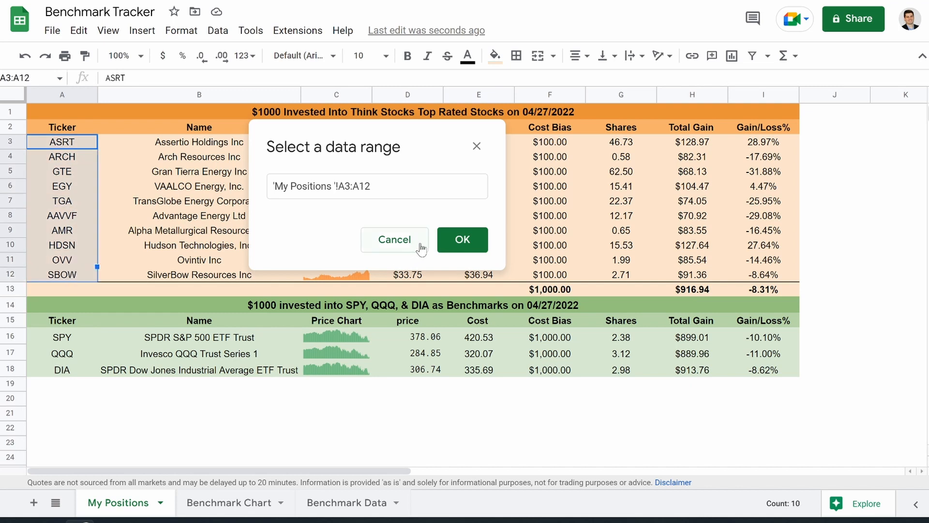
click(462, 239)
click(637, 363)
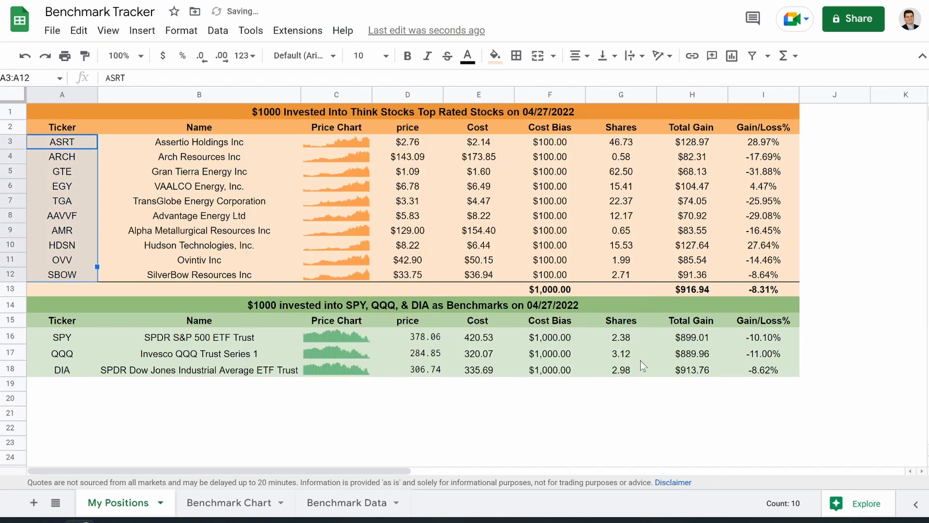
click(347, 504)
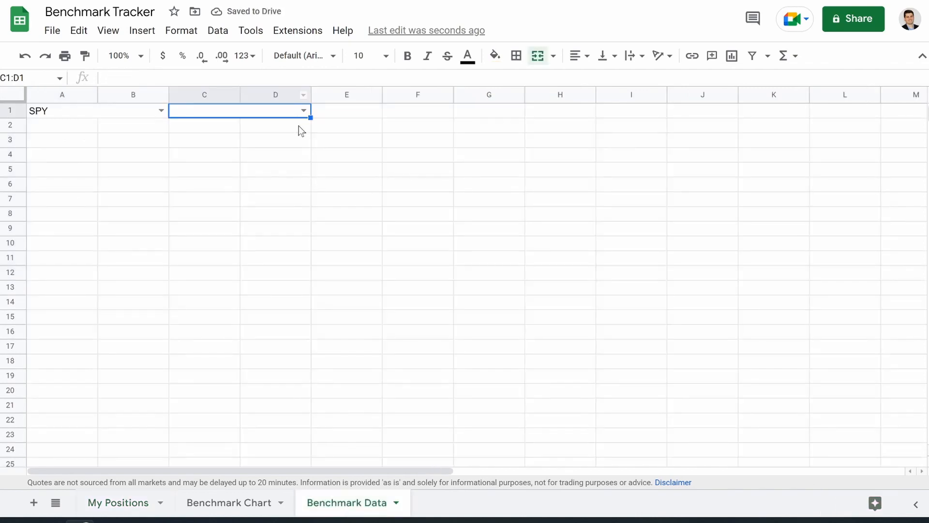
click(306, 111)
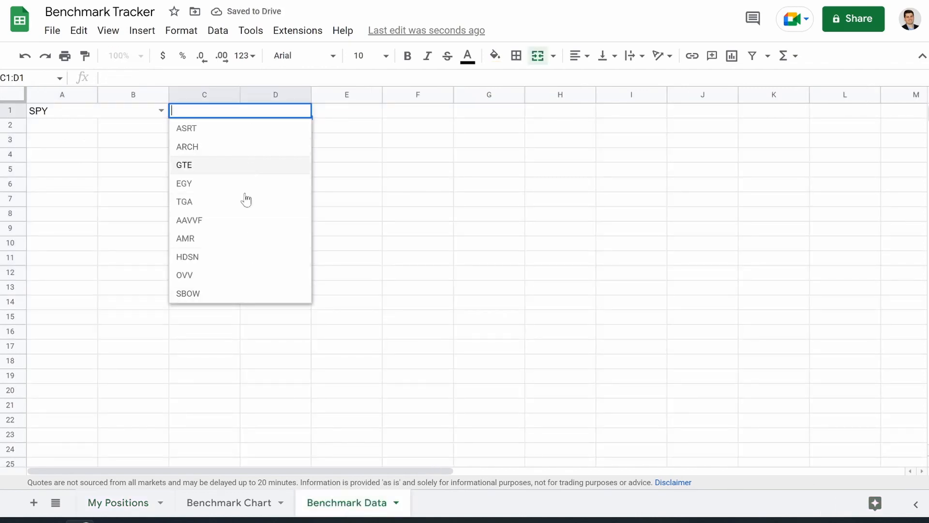
Replace the AMR ticker in cell A9 of the My Positions sheet with AAPL.
click(106, 502)
click(56, 219)
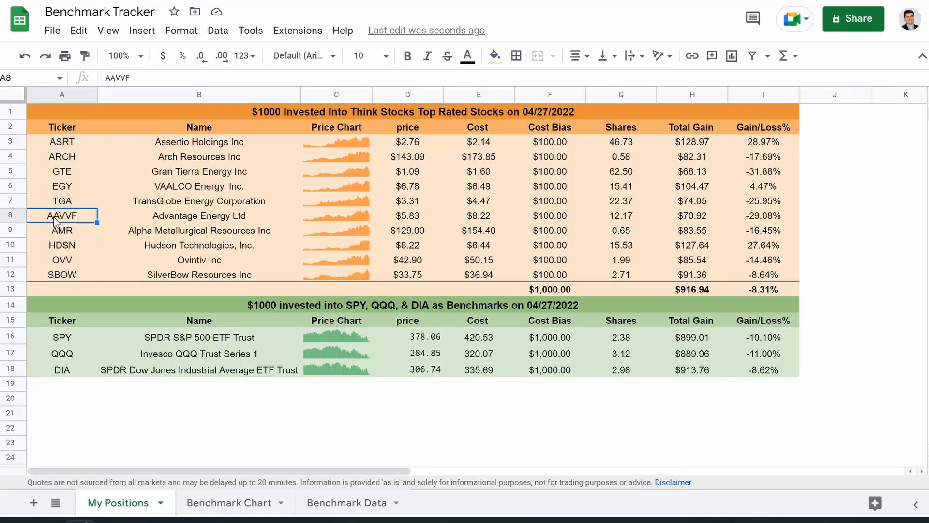
click(65, 233)
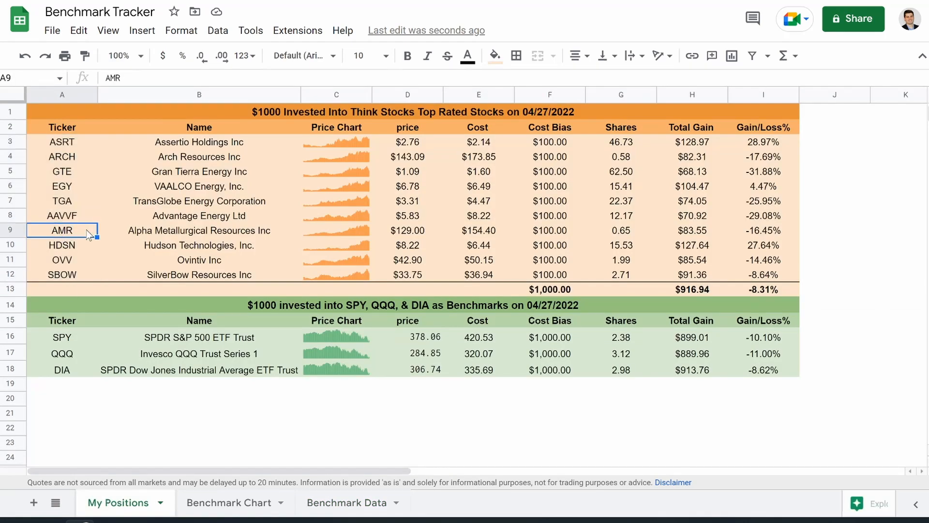
text(AAPL)
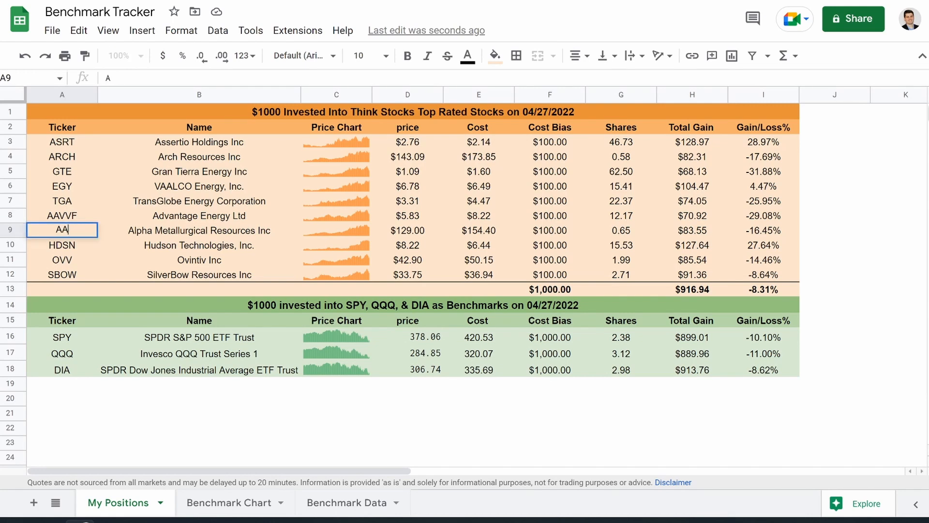
key(Return)
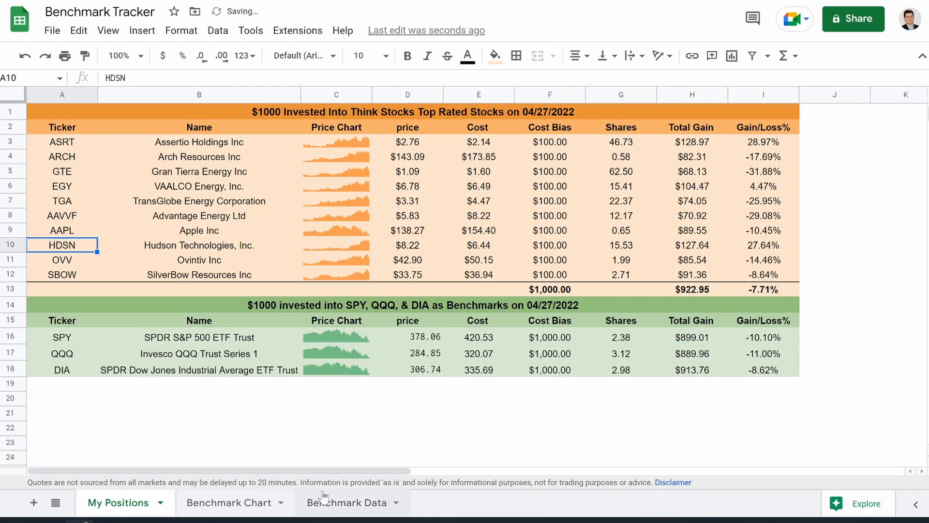
Choose AAPL from the stock ticker dropdown in C1 on the Benchmark Data sheet.
click(319, 501)
click(300, 110)
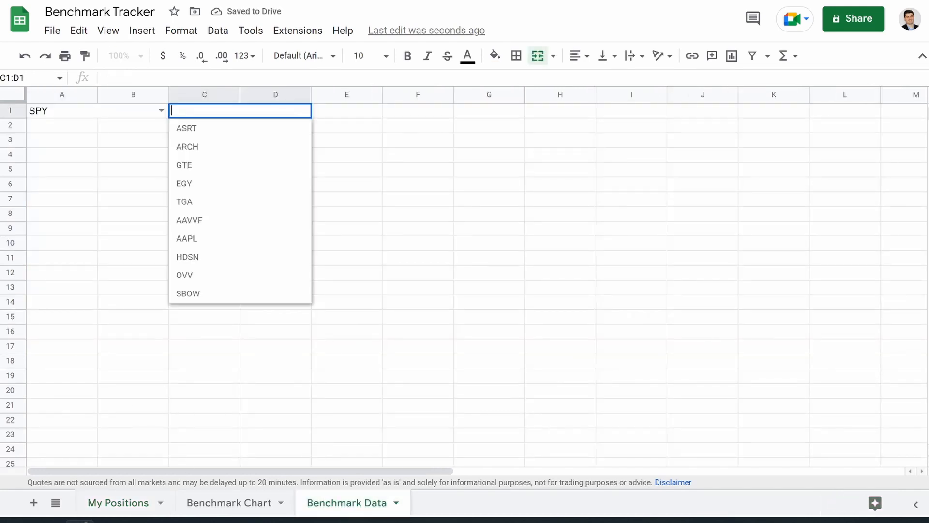
click(213, 240)
Change the ticker in cell A9 of the My Positions sheet to ARM.
click(111, 502)
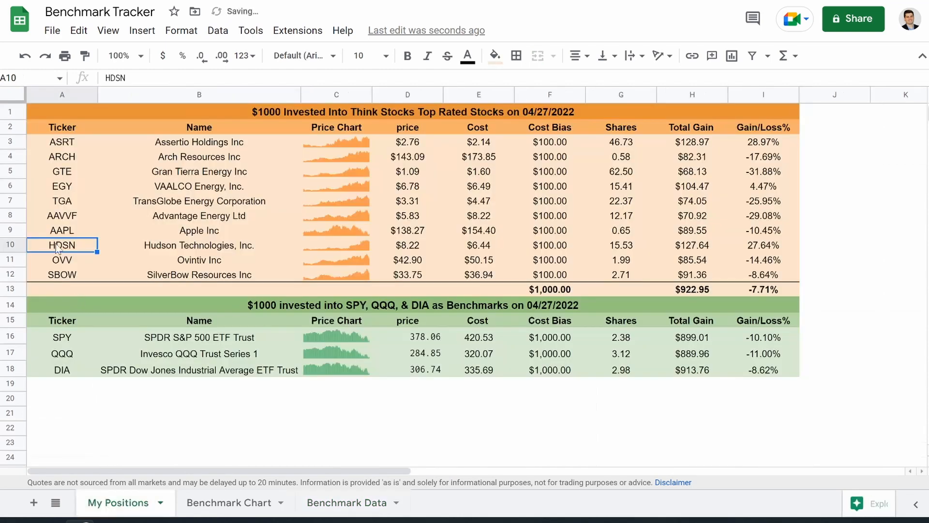
click(57, 225)
text(ARM)
key(Return)
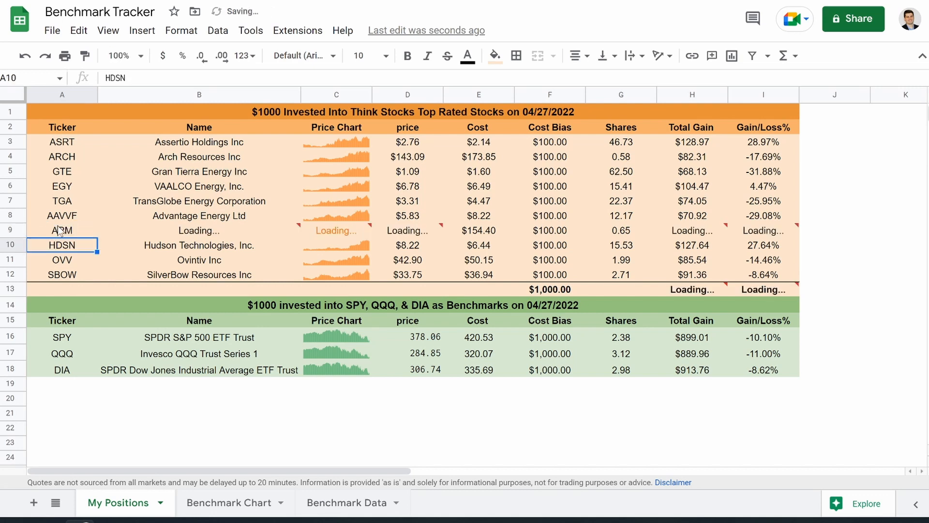
Choose ARM from the stock ticker dropdown in C1 on the Benchmark Data sheet.
click(341, 502)
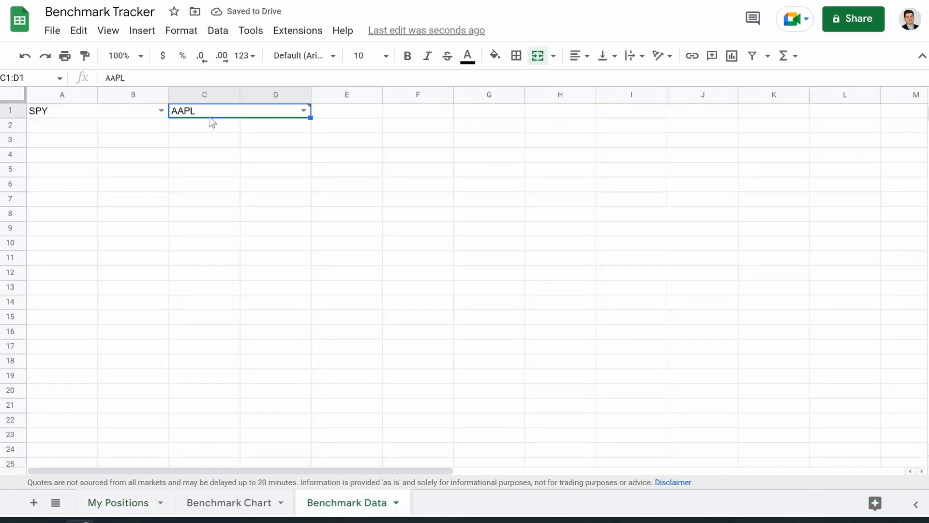
click(303, 111)
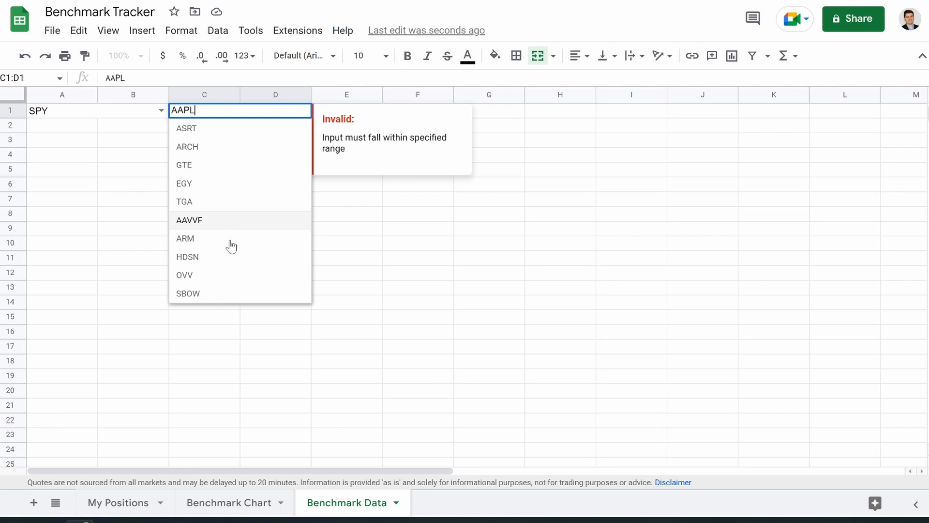
click(211, 240)
click(187, 188)
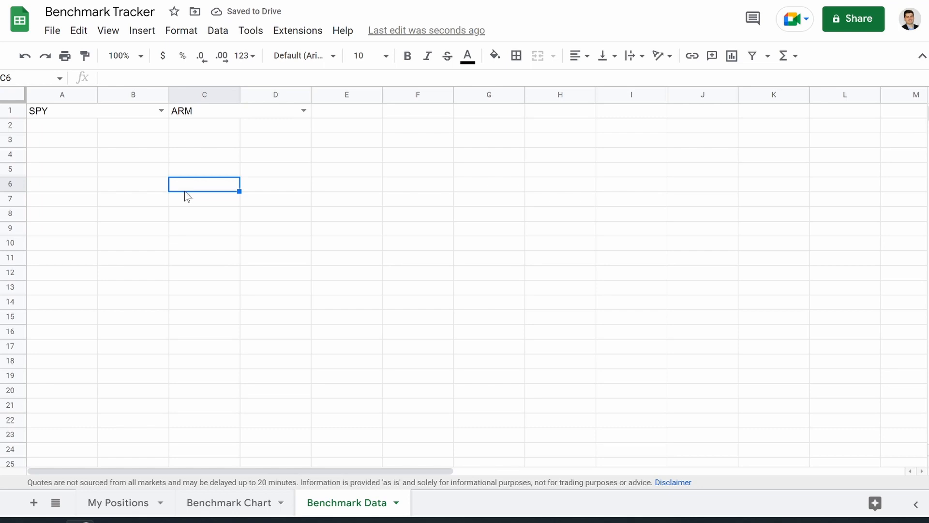
Enter the formula =GOOGLEFINANCE(A1,"price","4/27/2022",today()) in cell A2 of Benchmark Data to list the benchmark's price history.
click(71, 125)
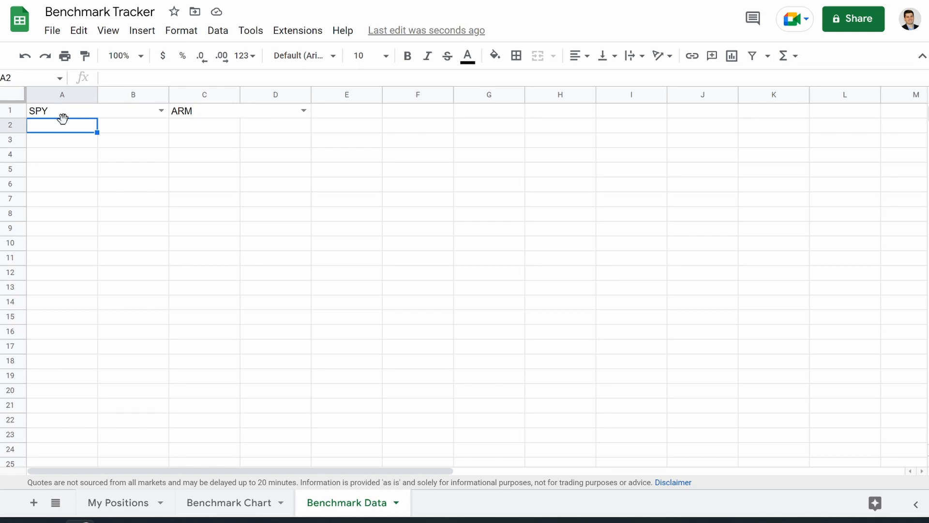
text(=googl)
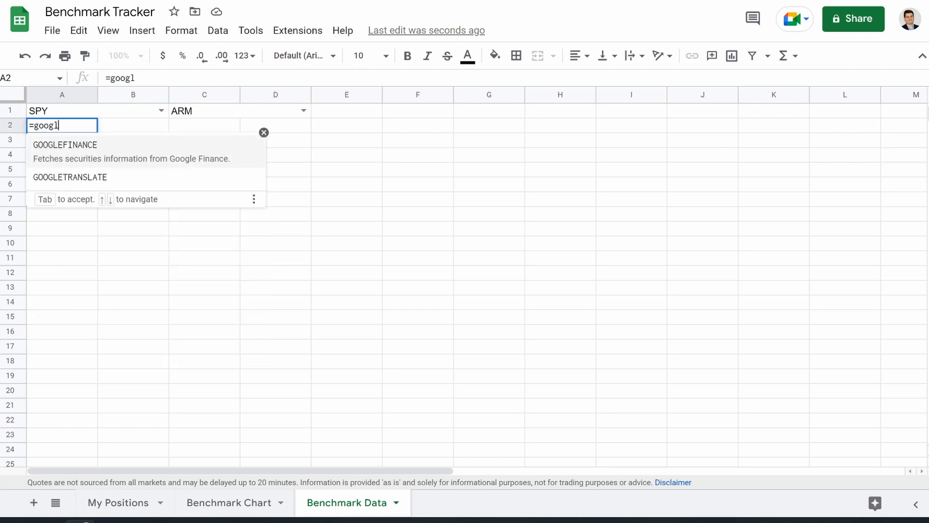
click(91, 146)
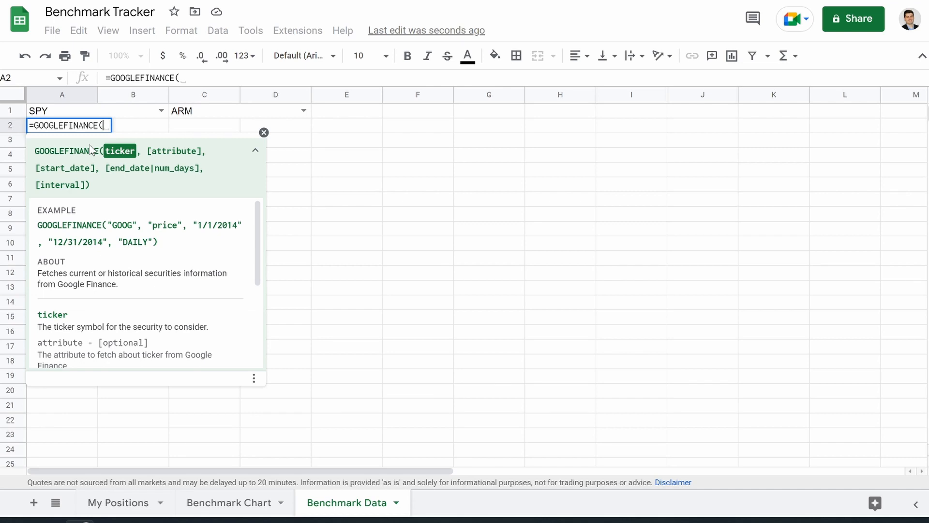
click(64, 113)
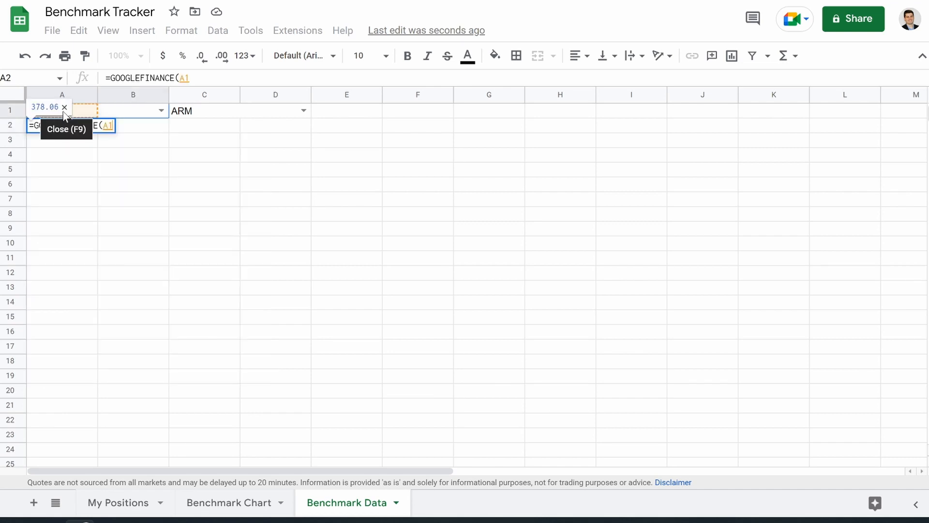
text(,")
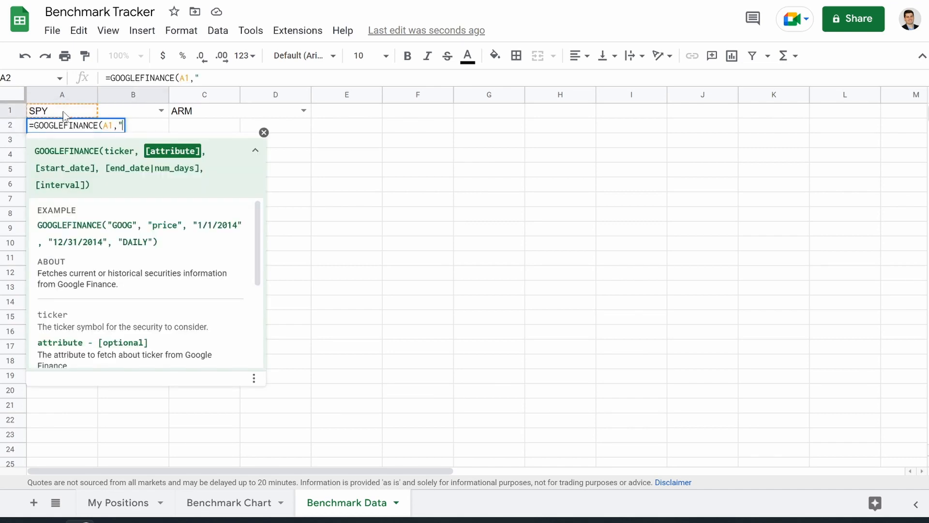
text(price")
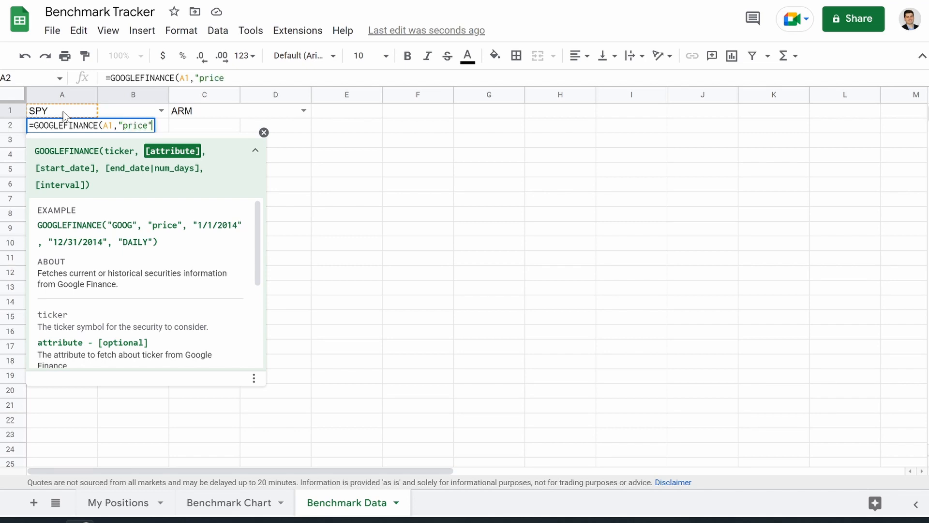
text(,")
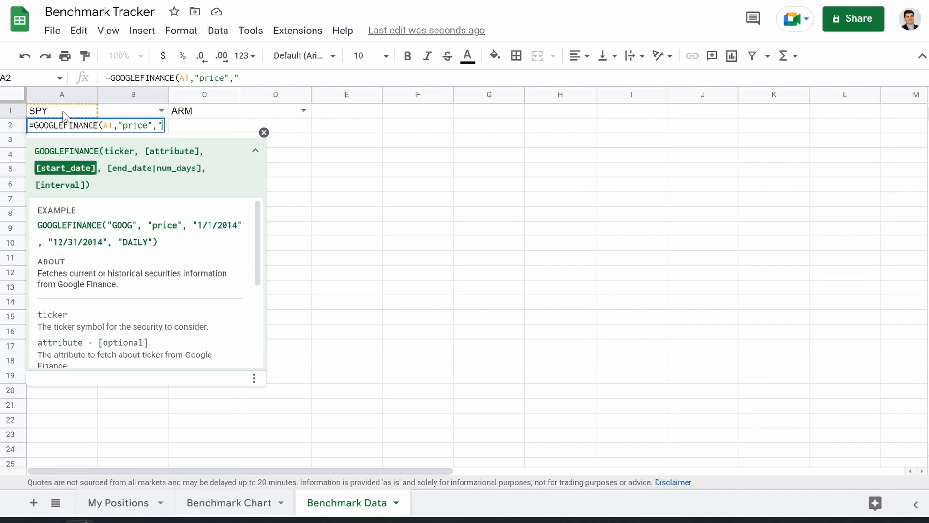
text(4/27/2022")
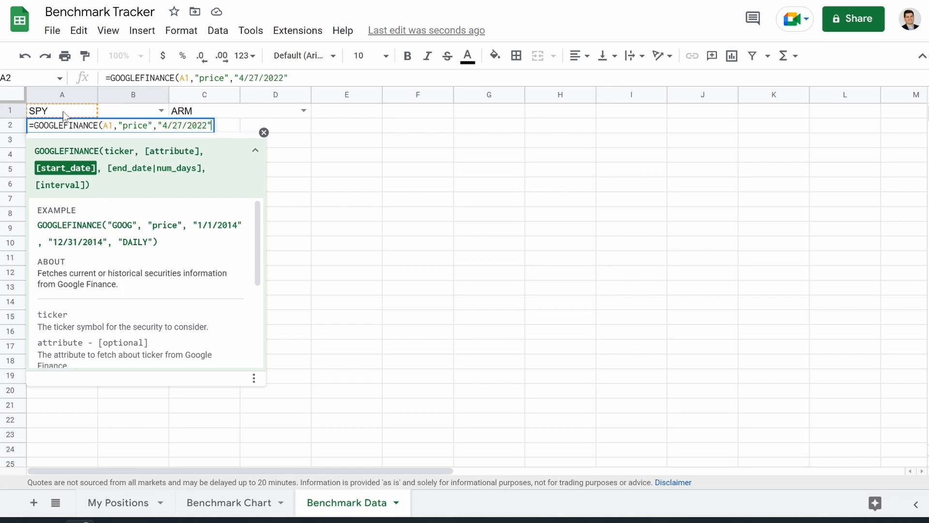
text(,)
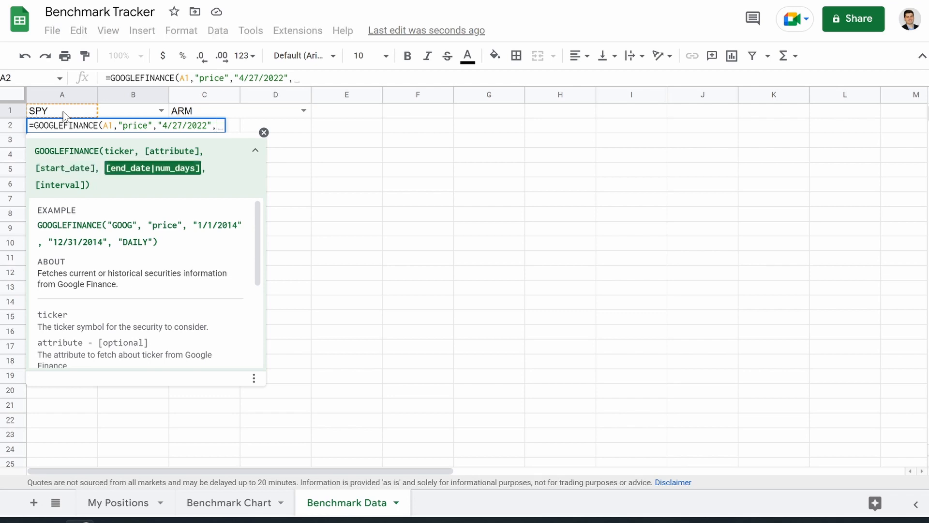
text(today)
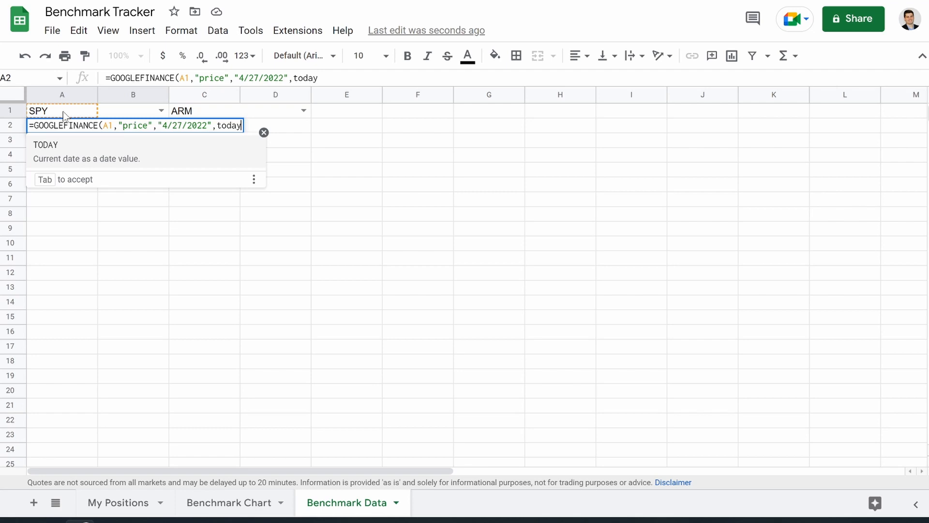
key(Tab)
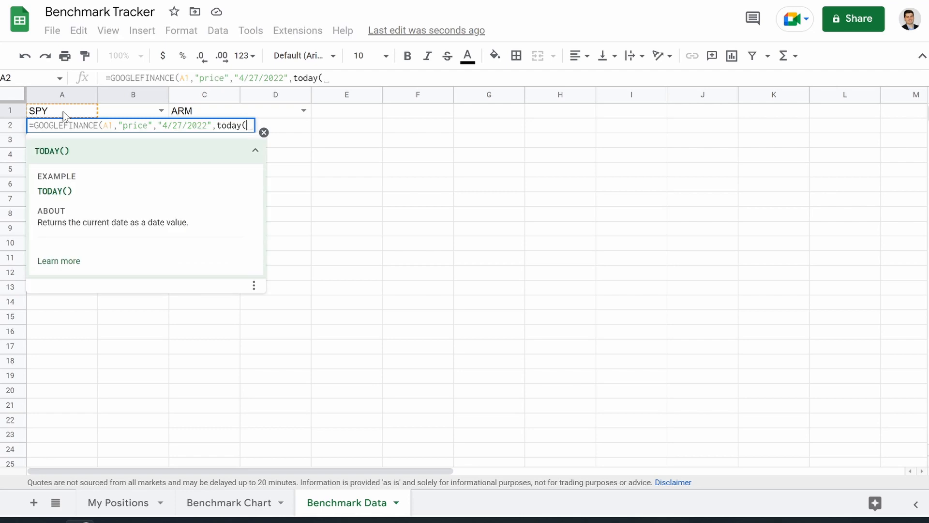
text()))
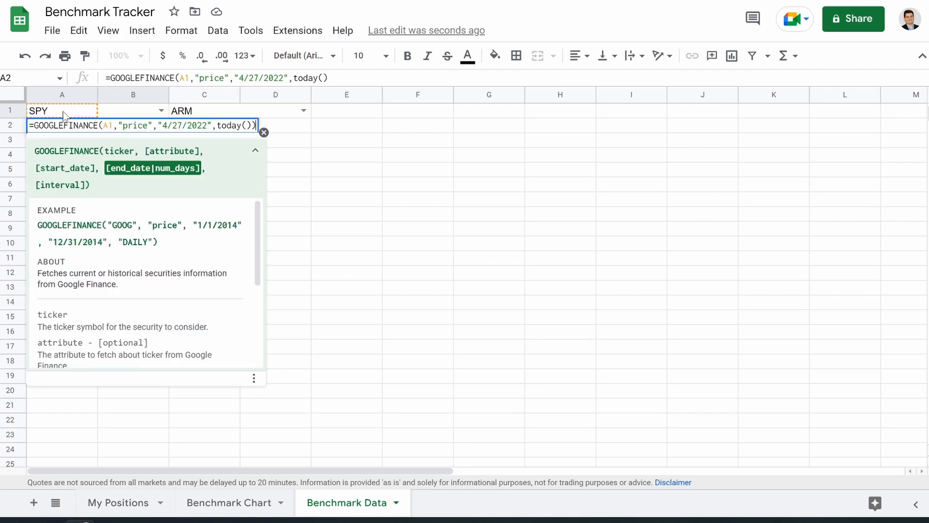
key(BackSpace)
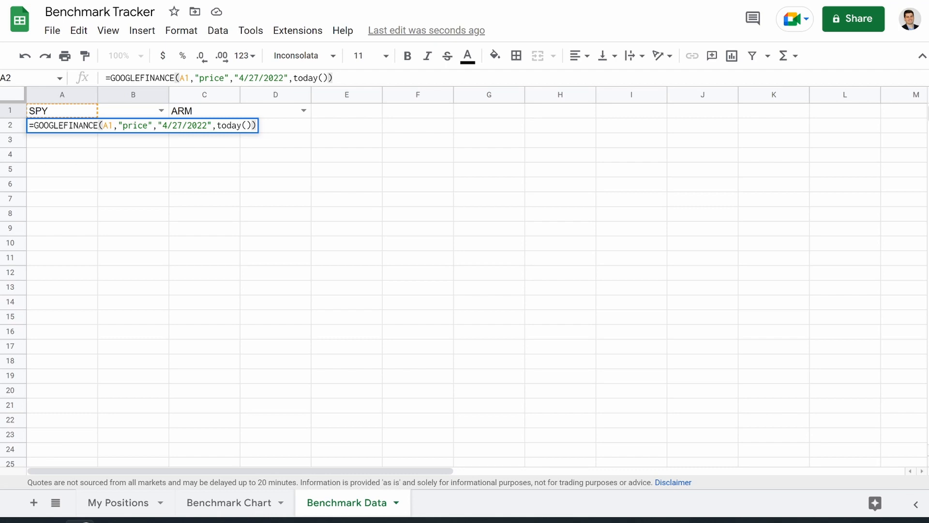
key(Return)
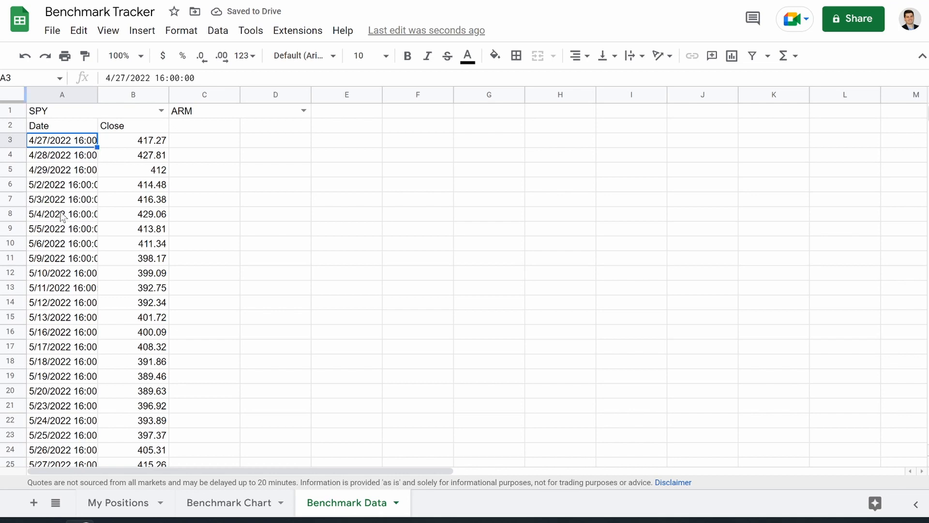
Examine the INDEX part of the sparkline formula in My Positions C3, and compare it with the Date and Close columns on Benchmark Data.
click(104, 503)
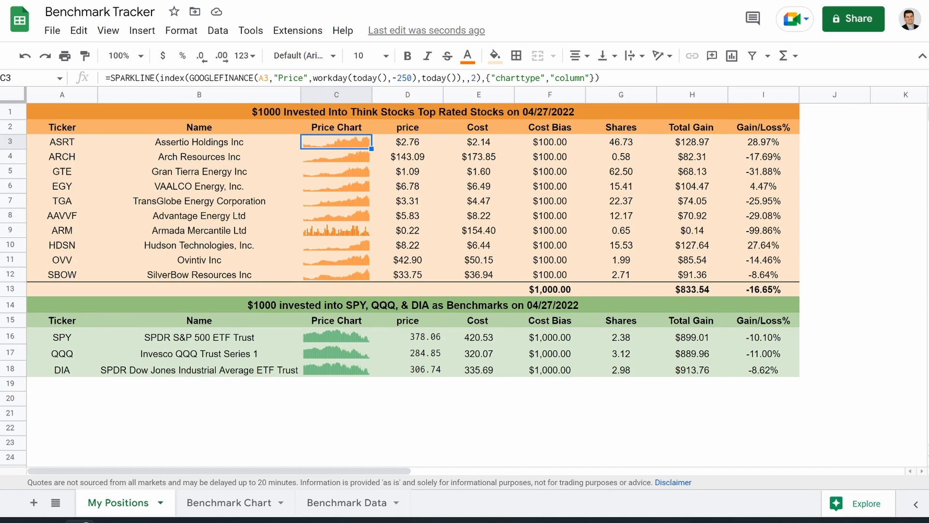
double_click(466, 78)
double_click(173, 78)
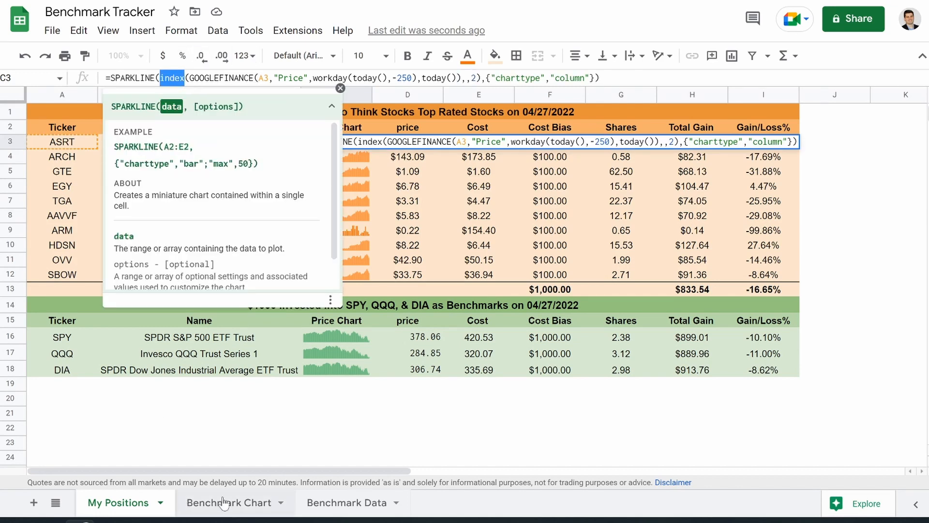
click(337, 503)
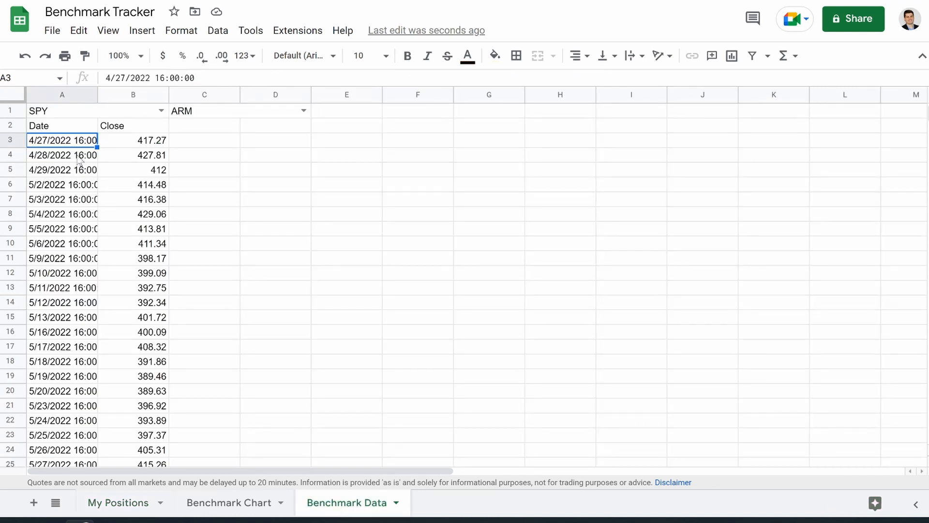
drag(73, 141, 83, 412)
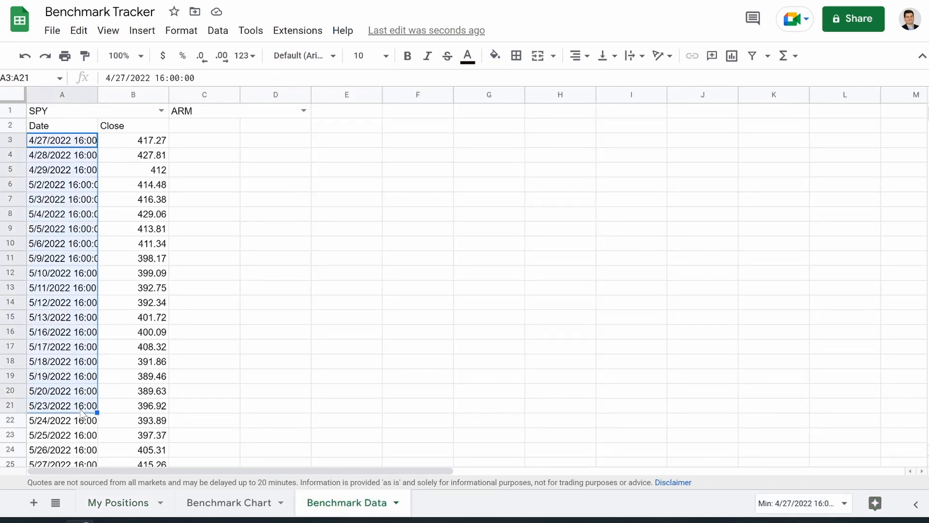
click(81, 127)
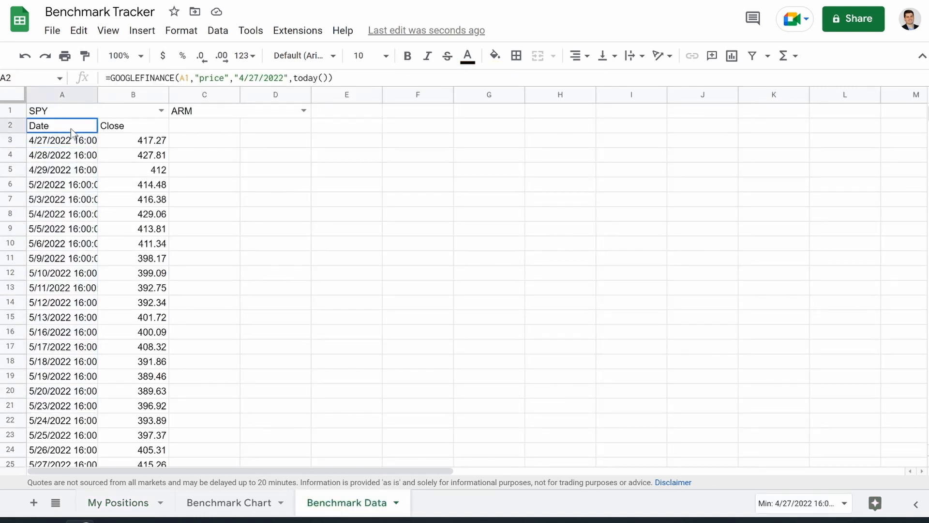
click(111, 129)
click(143, 141)
drag(142, 142, 138, 407)
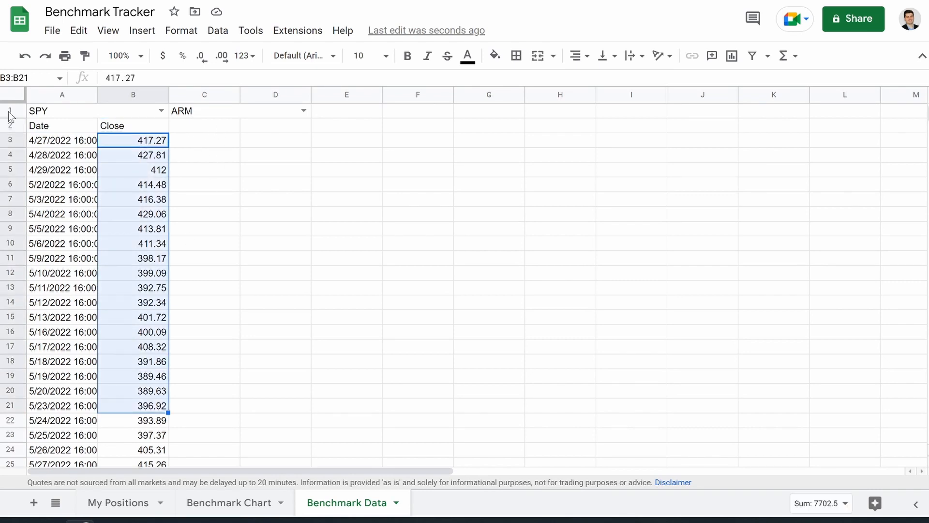
click(205, 129)
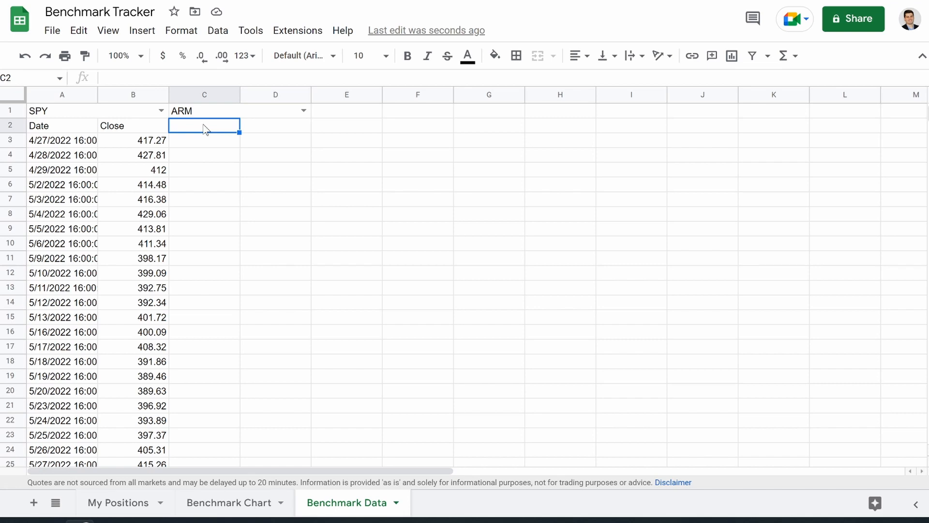
Copy the GOOGLEFINANCE formula text from A2 into cell C2 of Benchmark Data, keeping its A1 reference.
click(48, 127)
drag(333, 78, 106, 77)
key(ctrl+c)
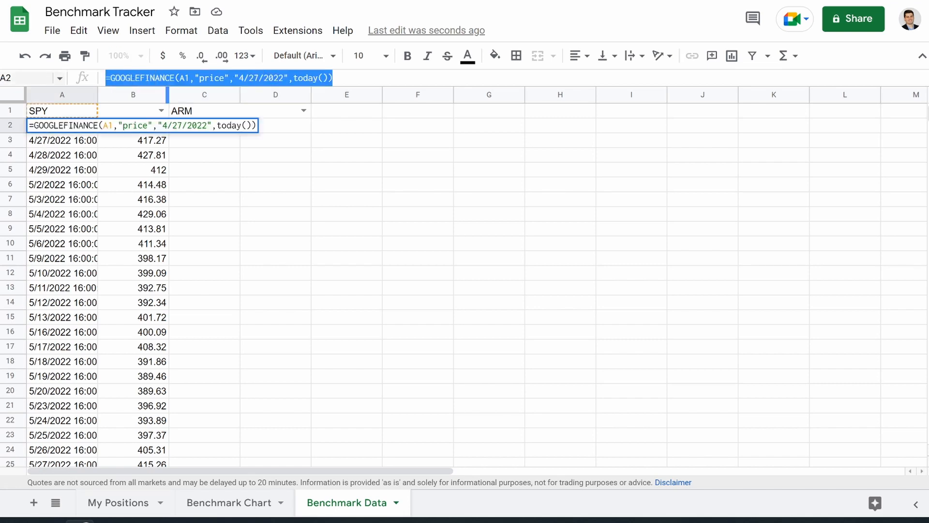
click(214, 259)
click(190, 129)
key(ctrl+v)
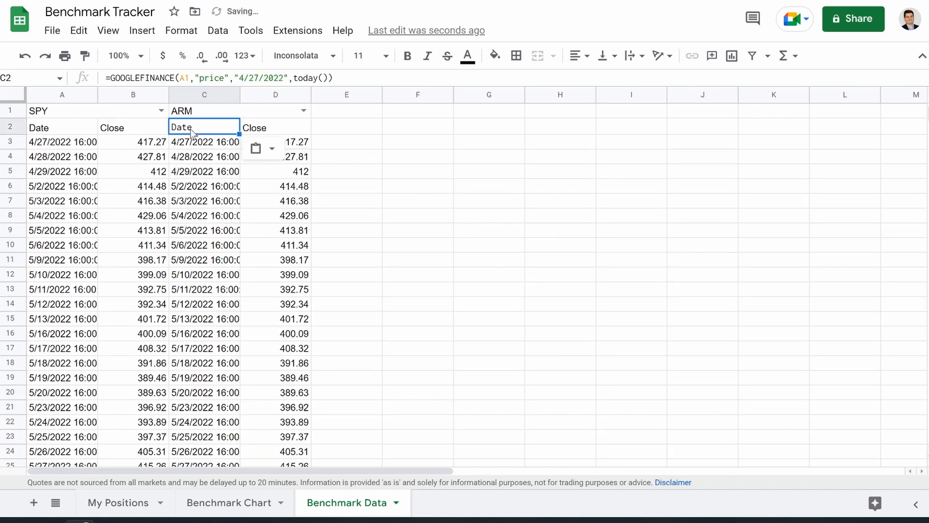
Change the ticker reference in the GOOGLEFINANCE formula in Benchmark Data C2 from A1 to C1.
key(BackSpace)
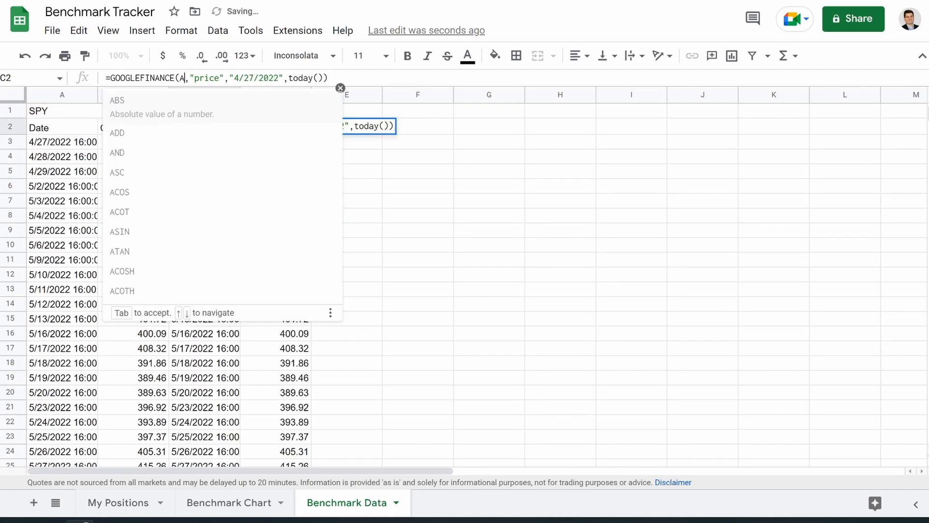
key(BackSpace)
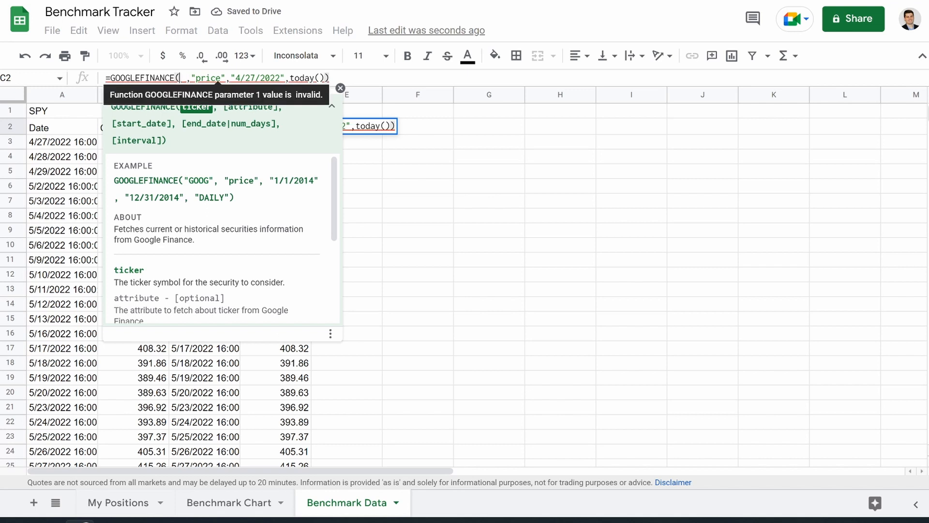
text(c1)
key(Return)
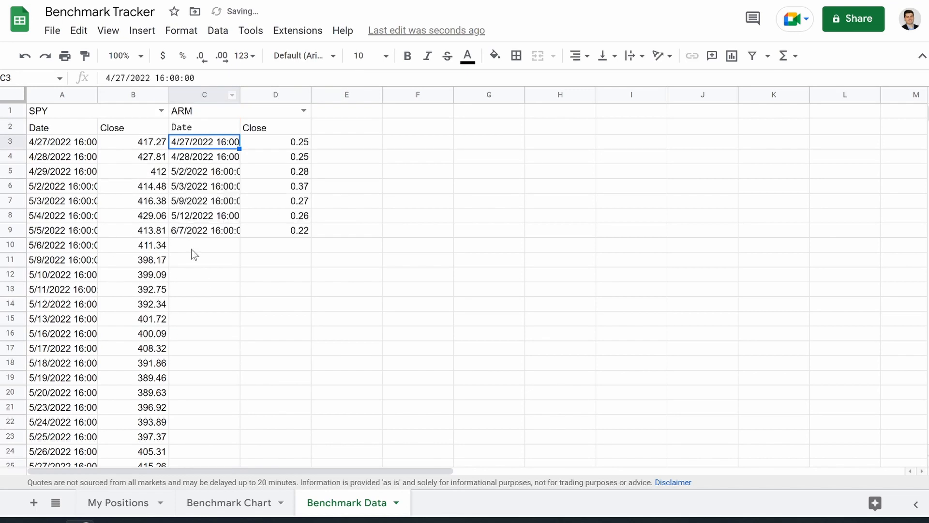
key(Up)
key(Up)
Correct the ticker in cell A9 of the My Positions sheet to AMR.
click(115, 503)
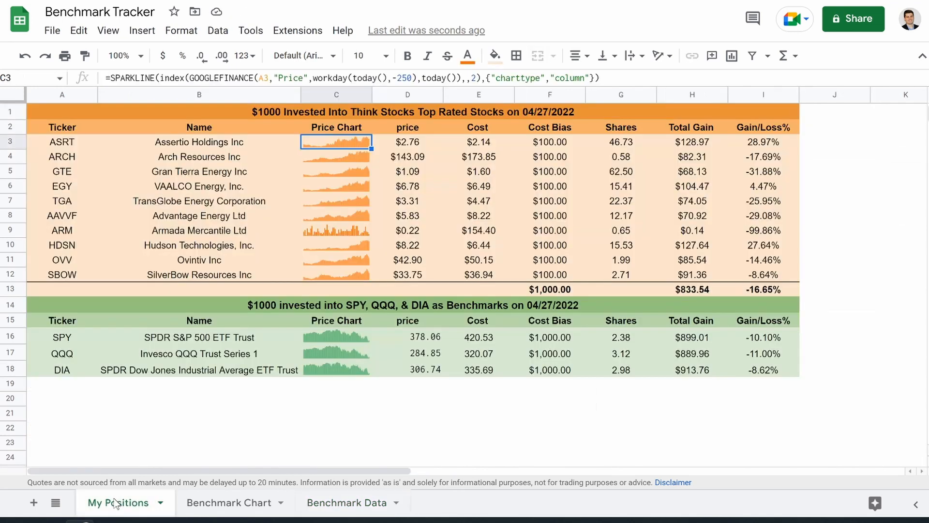
click(65, 232)
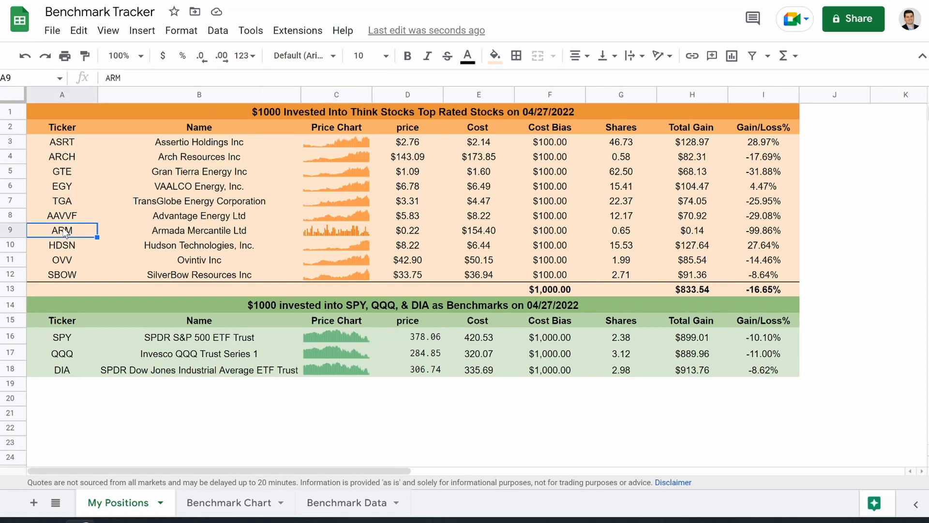
text(AMR)
key(Return)
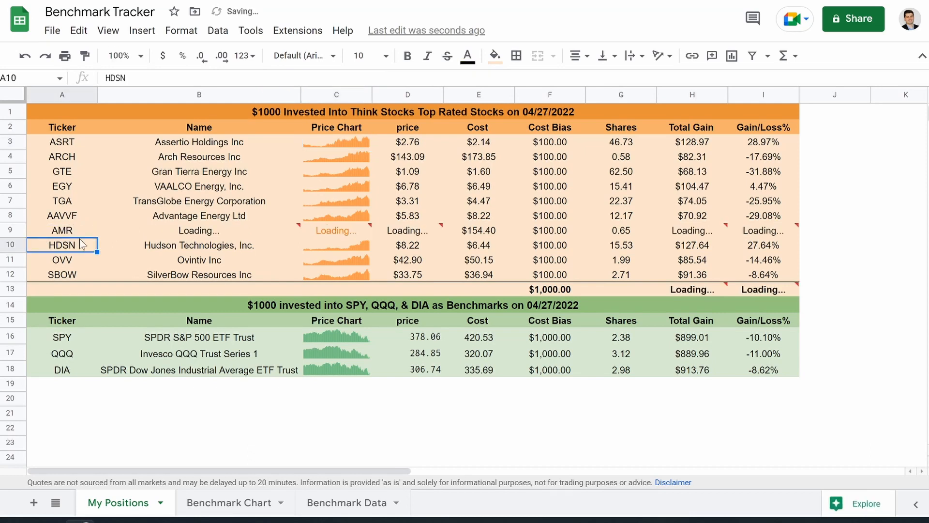
Choose AMR from the stock dropdown in C1 on the Benchmark Data sheet and look through its price history.
click(307, 506)
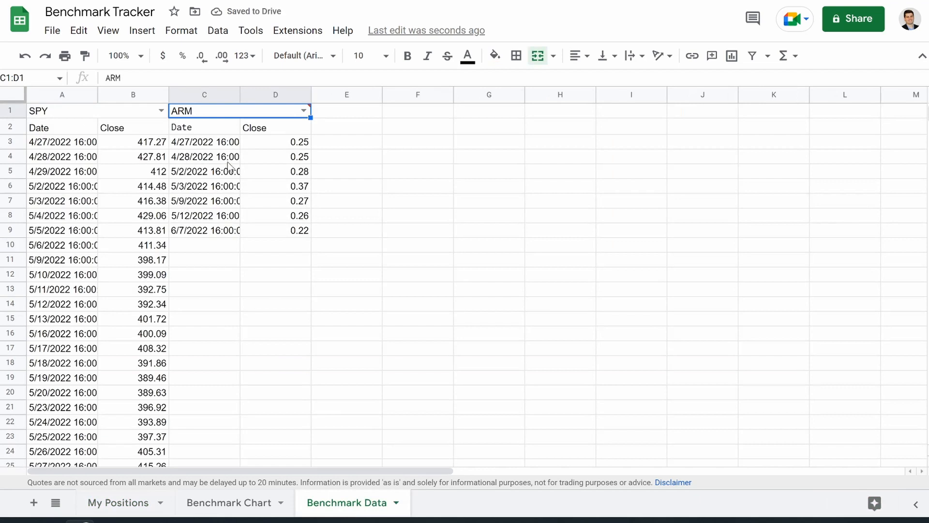
click(303, 111)
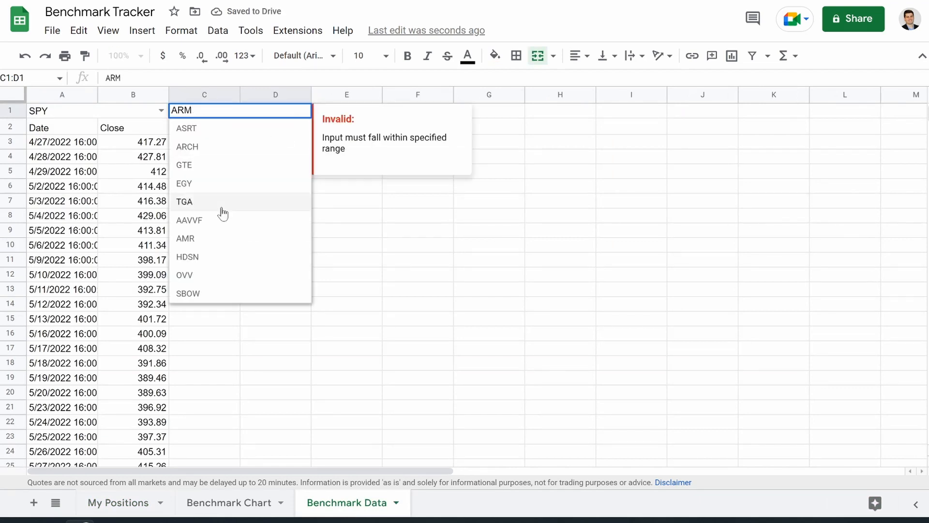
click(199, 239)
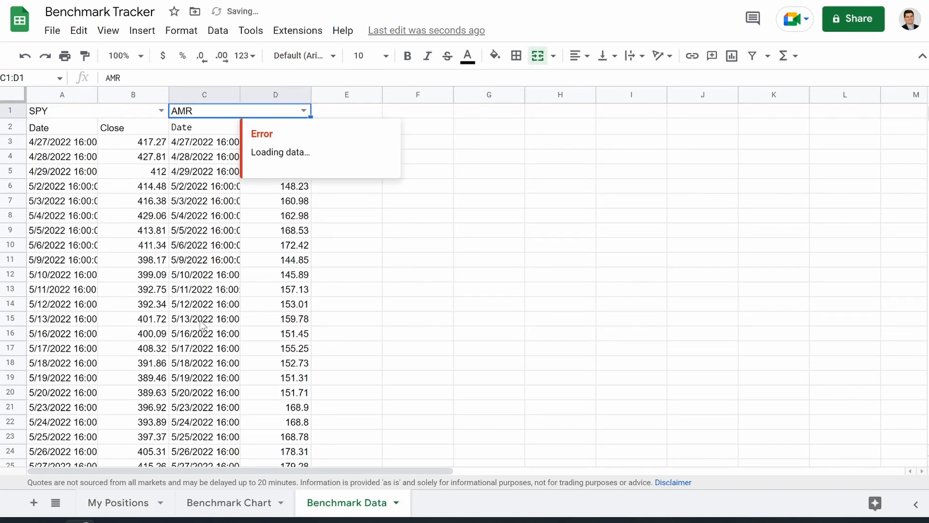
click(220, 305)
scroll(229, 227, down, 15)
scroll(231, 230, up, 16)
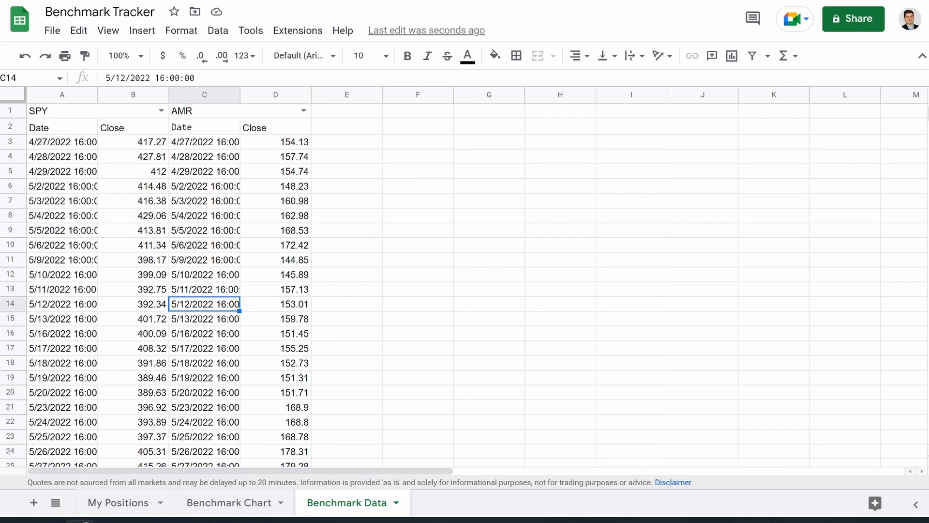
Center the contents of columns A through D on Benchmark Data horizontally.
drag(432, 114, 541, 118)
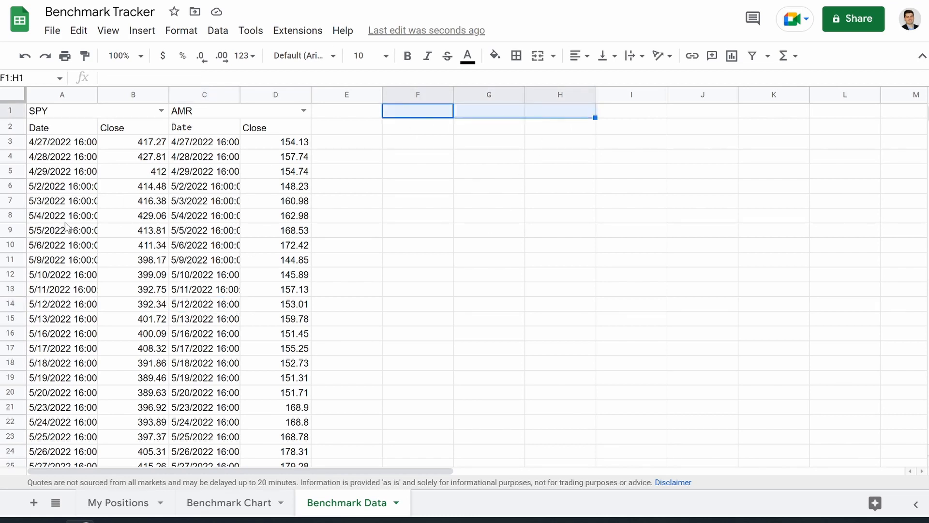
drag(58, 94, 272, 92)
click(576, 55)
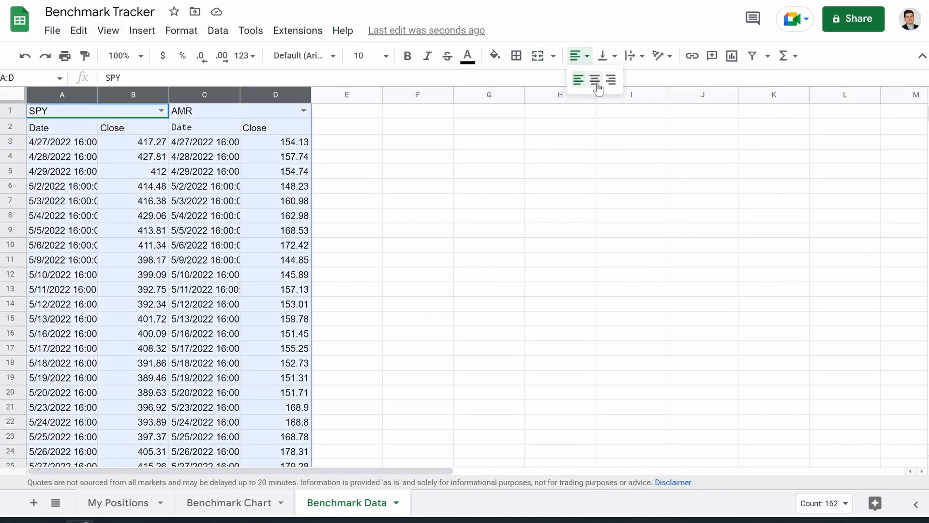
click(592, 83)
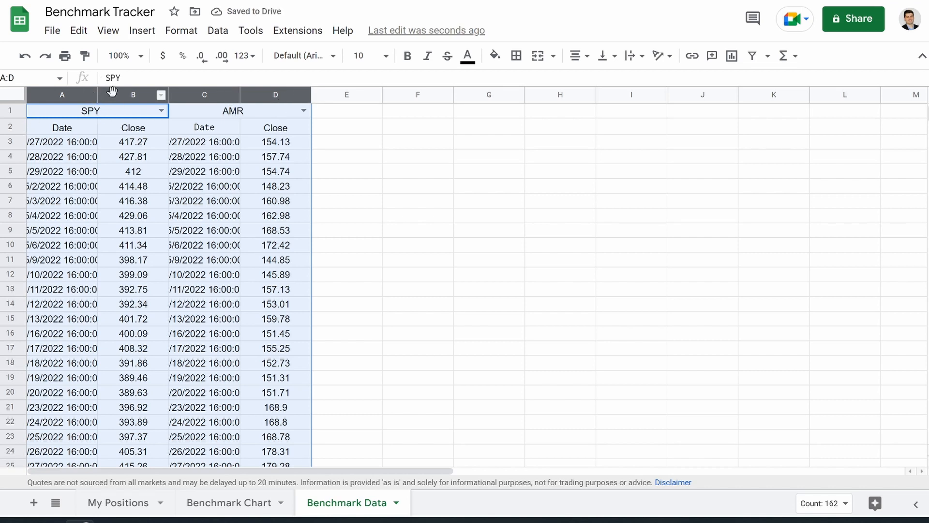
Fit the widths of date columns A and C to their contents.
click(127, 201)
double_click(97, 94)
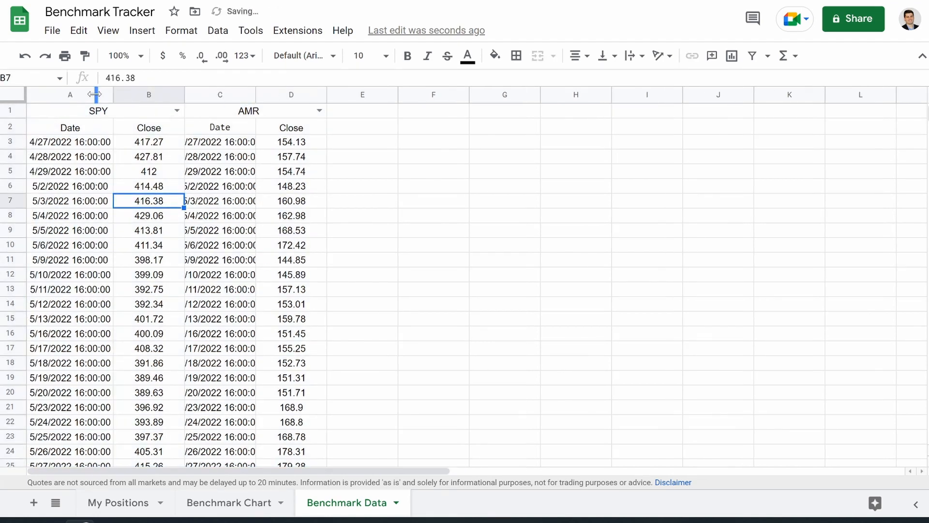
click(250, 92)
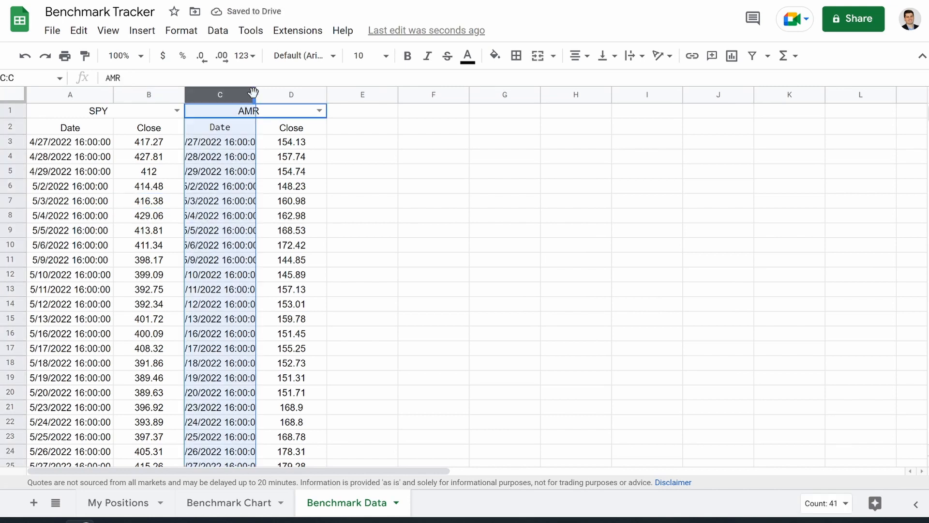
double_click(256, 95)
Merge cells F1:H1 and enter the title Chart Data.
drag(443, 111, 591, 115)
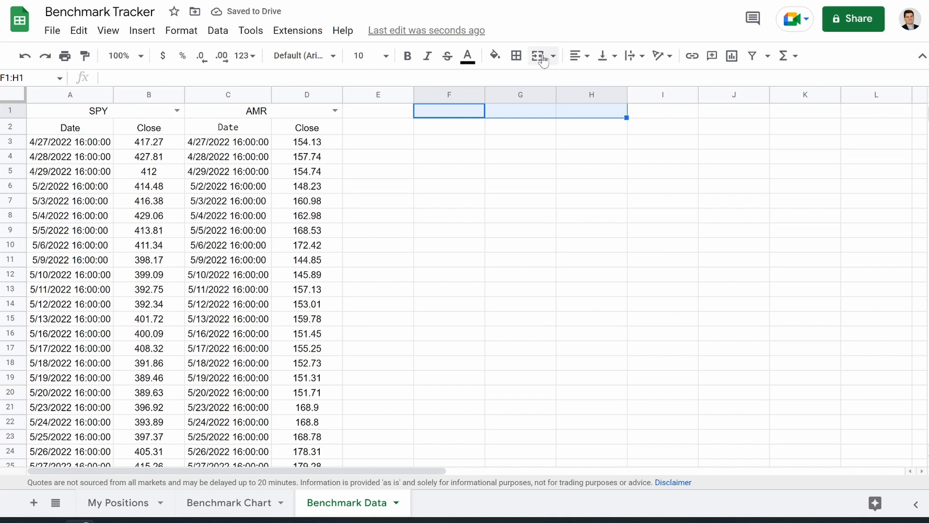
text(Chart Da)
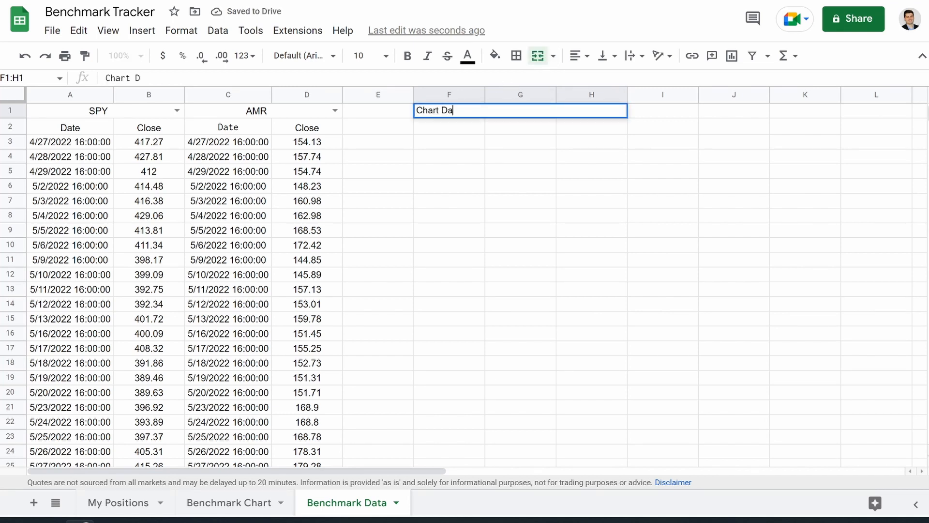
text(ta)
key(Tab)
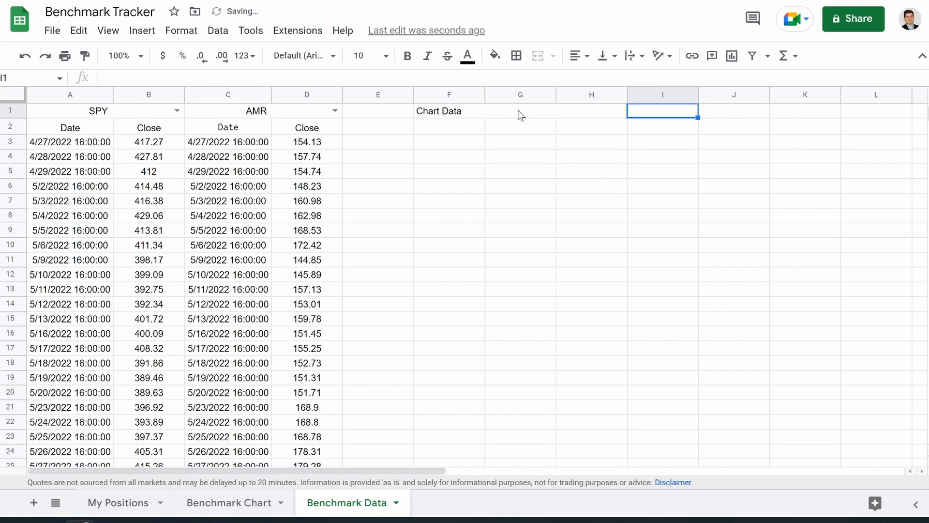
Enter the heading Date in cell F2 below the Chart Data title.
click(436, 128)
text(Date)
key(Tab)
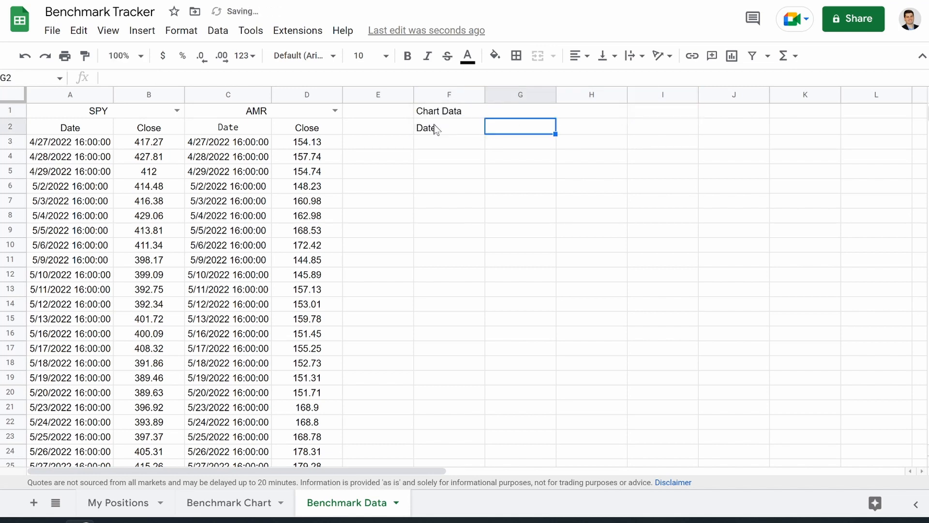
text(QQQ)
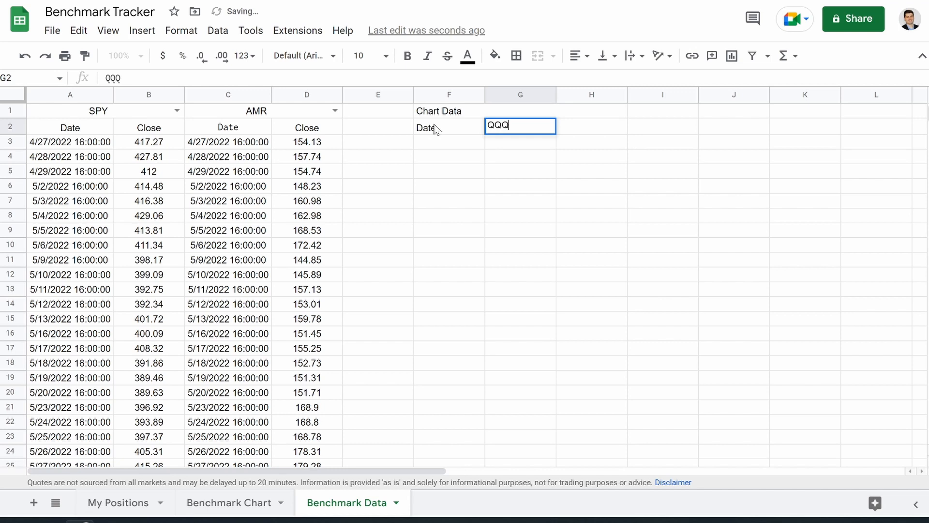
key(Tab)
text(A)
click(515, 129)
key(Delete)
Link the Chart Data headings to the dropdown tickers, with G2 referencing A1 and H2 referencing C1.
text(=)
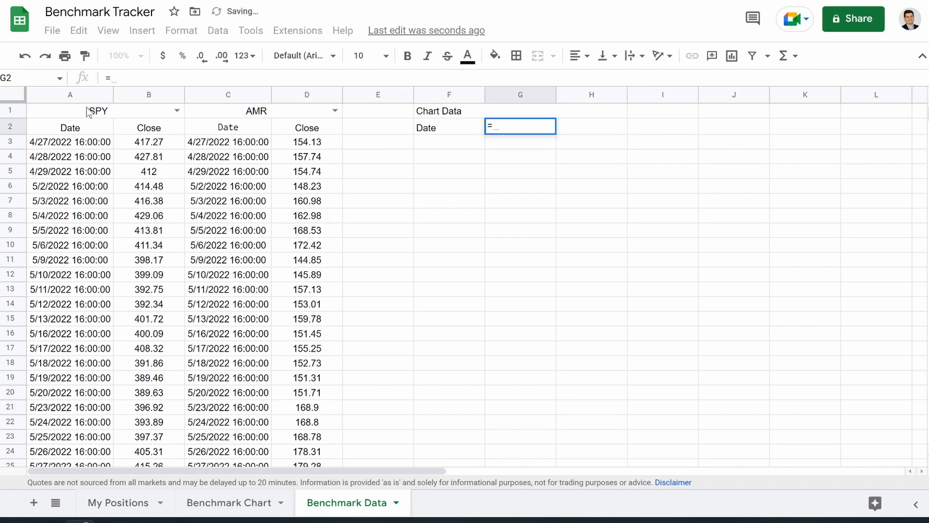
click(75, 115)
key(Return)
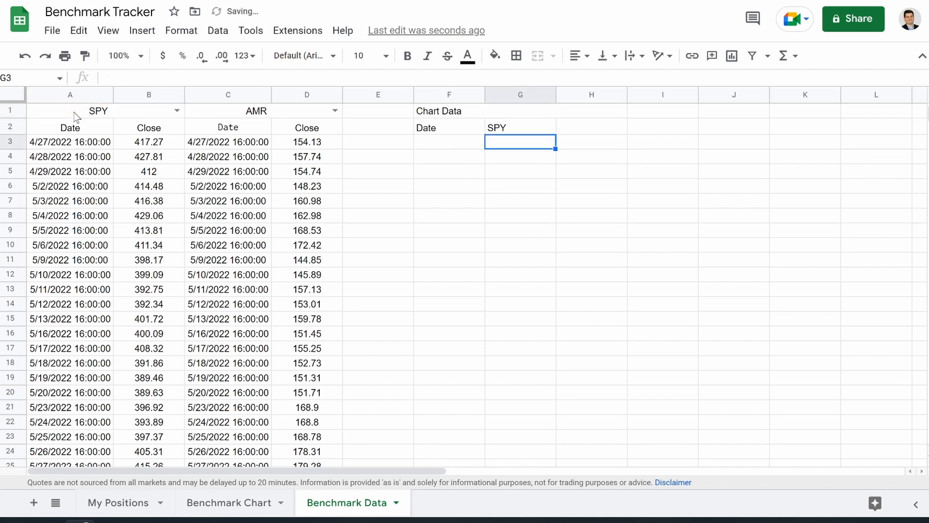
click(587, 130)
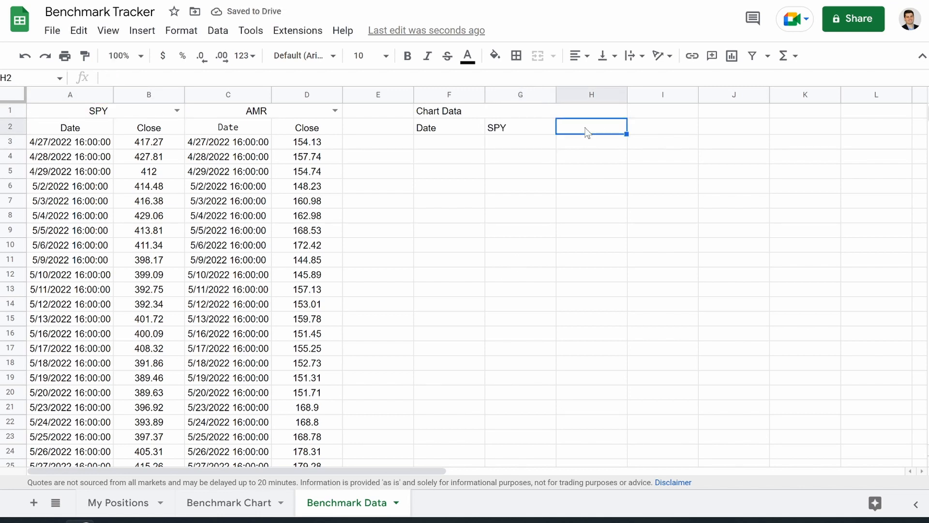
text(=)
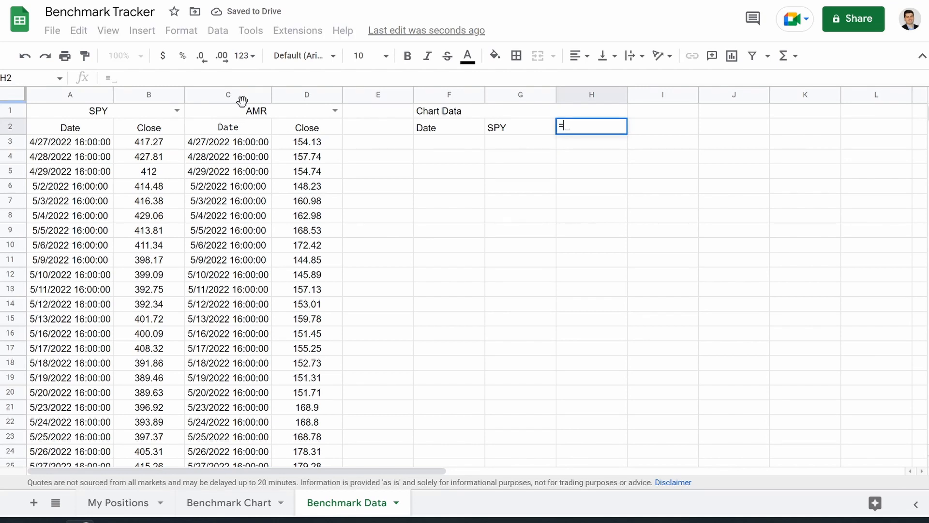
click(235, 116)
key(Return)
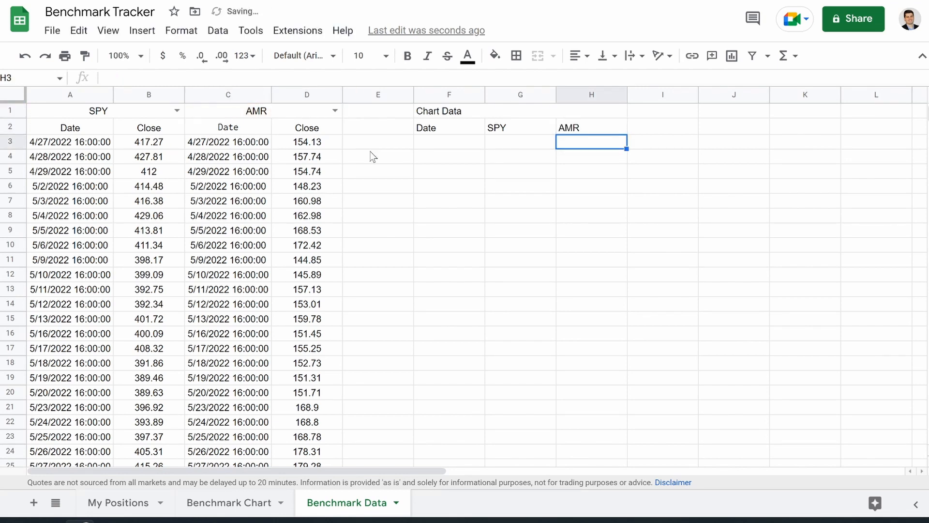
Choose QQQ from the benchmark dropdown in A1 to test the linked heading in G2.
click(518, 118)
click(503, 142)
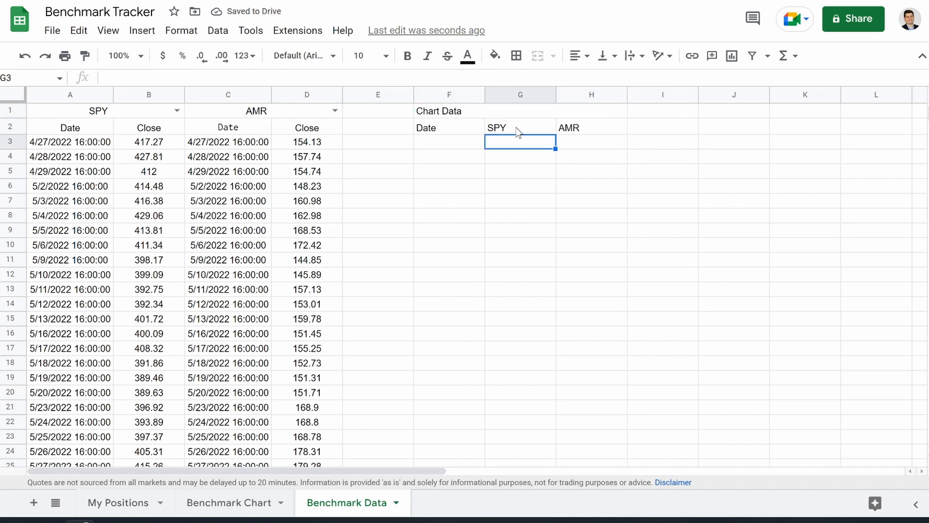
click(177, 111)
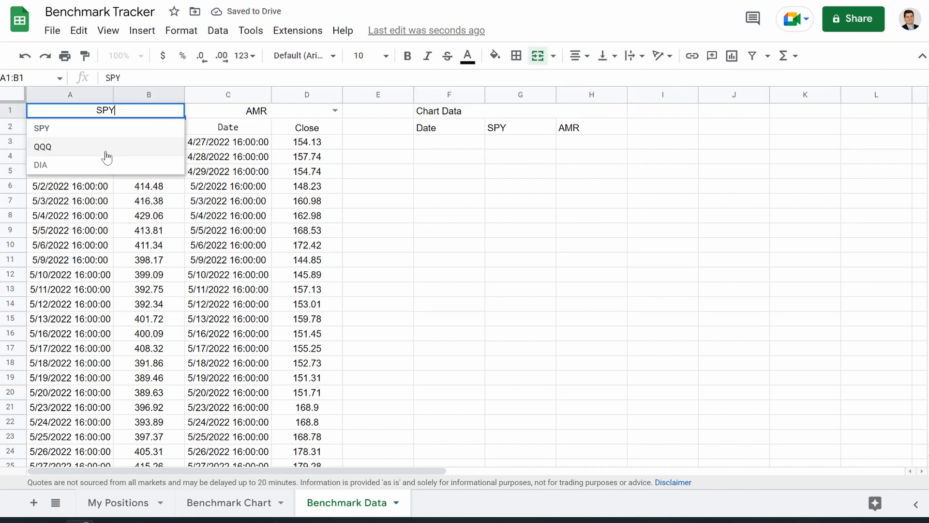
click(107, 156)
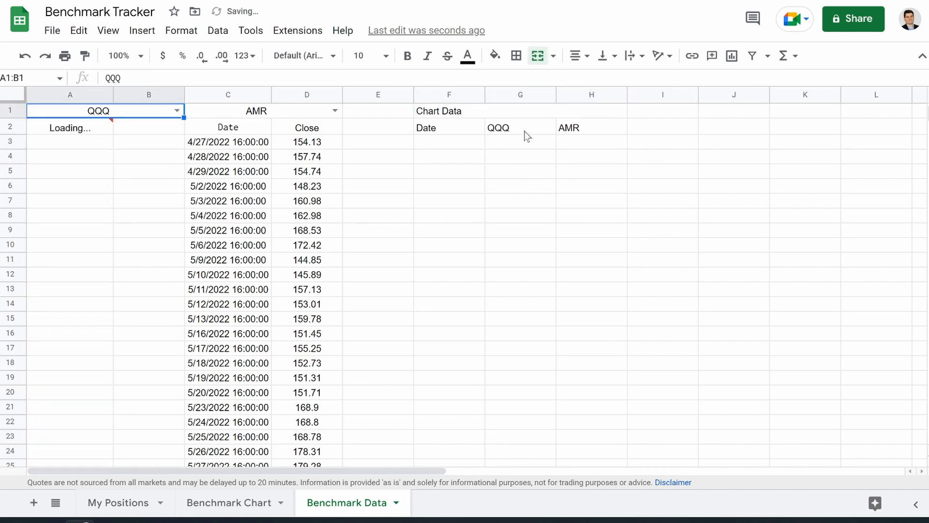
Enter the formula =A3 in cell F3 to bring the first benchmark date into the chart data.
click(444, 143)
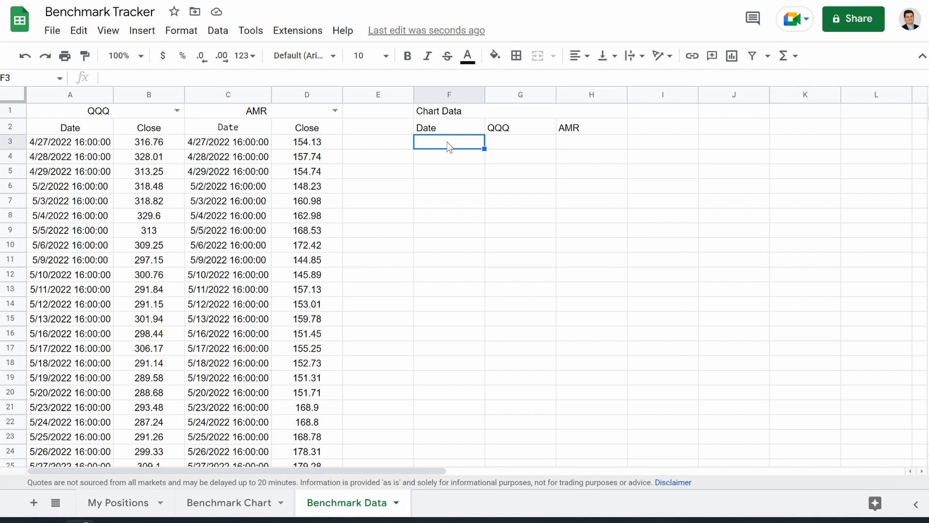
text(=)
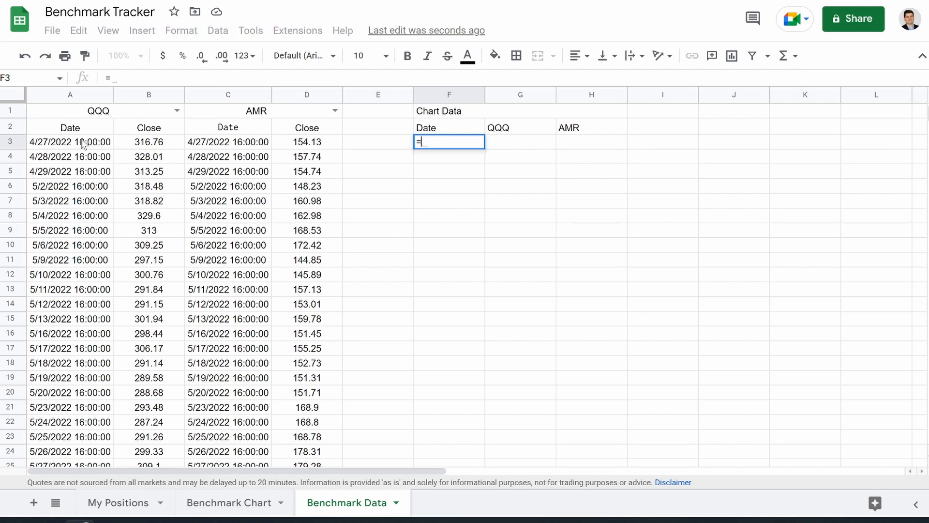
click(48, 143)
key(Return)
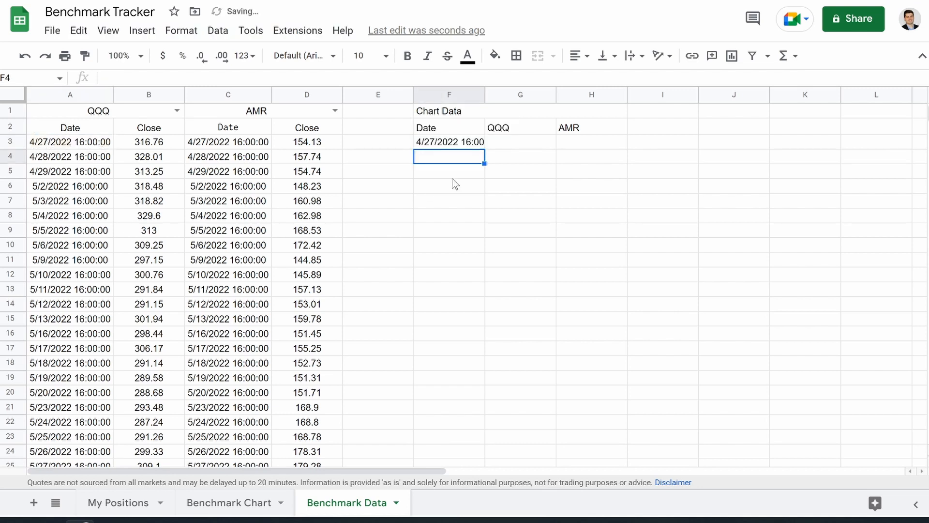
Format cell F3 with the Date number format, without the time.
click(468, 145)
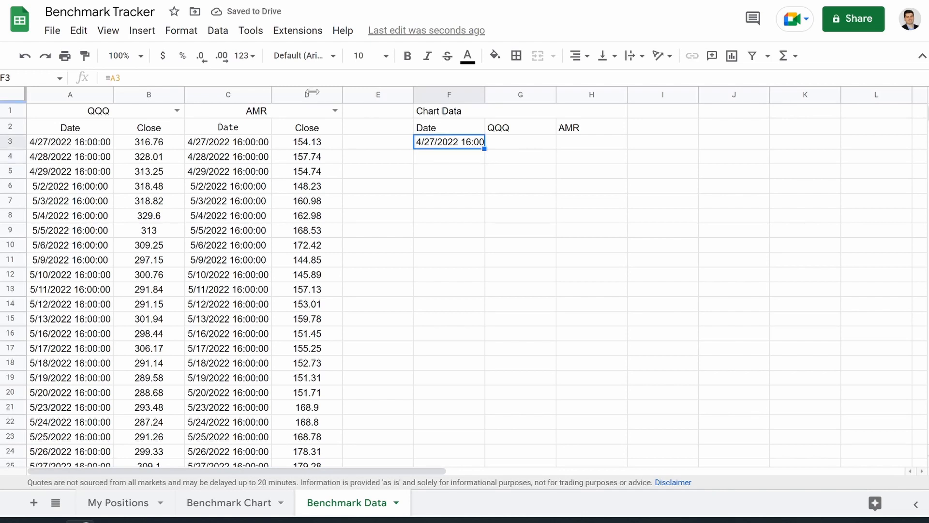
click(289, 56)
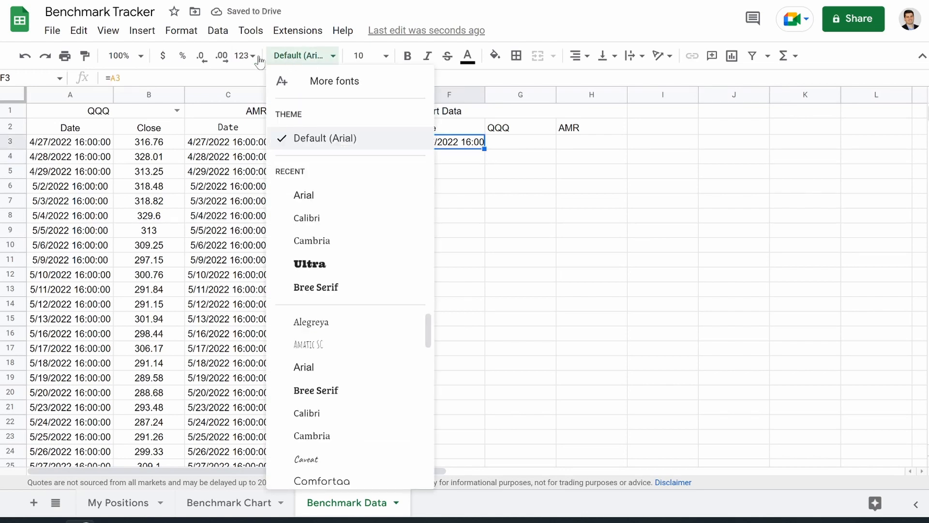
click(245, 56)
scroll(277, 401, down, 1)
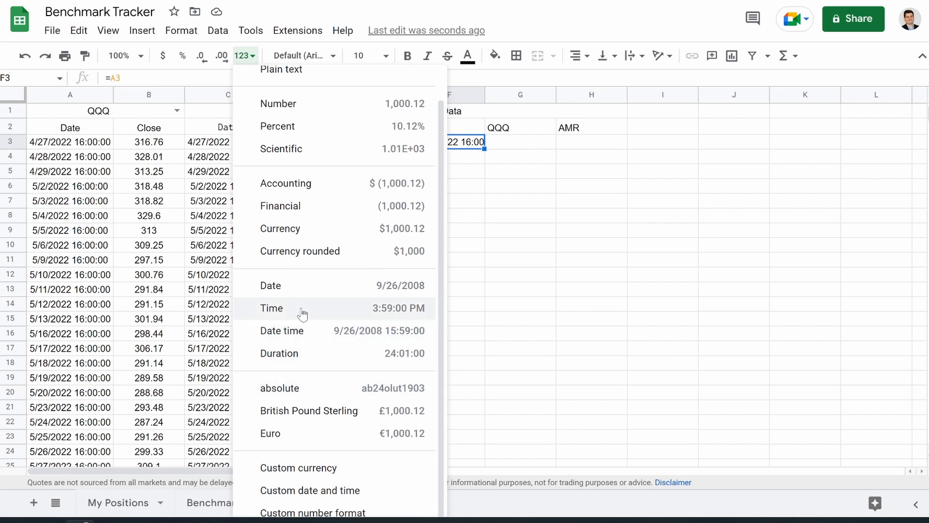
click(297, 293)
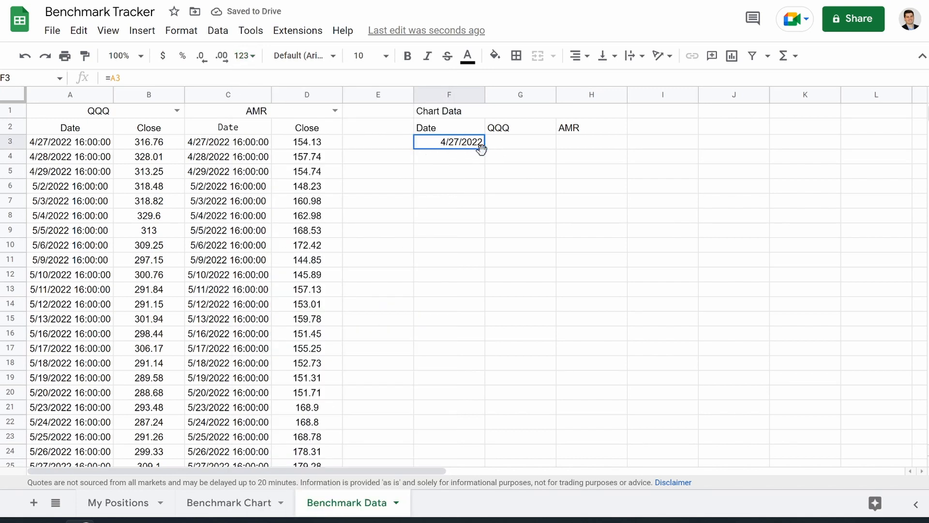
Fill the date formula in F3 down the Chart Data Date column through row 408.
drag(485, 149, 411, 262)
scroll(413, 328, up, 20)
scroll(413, 328, up, 10)
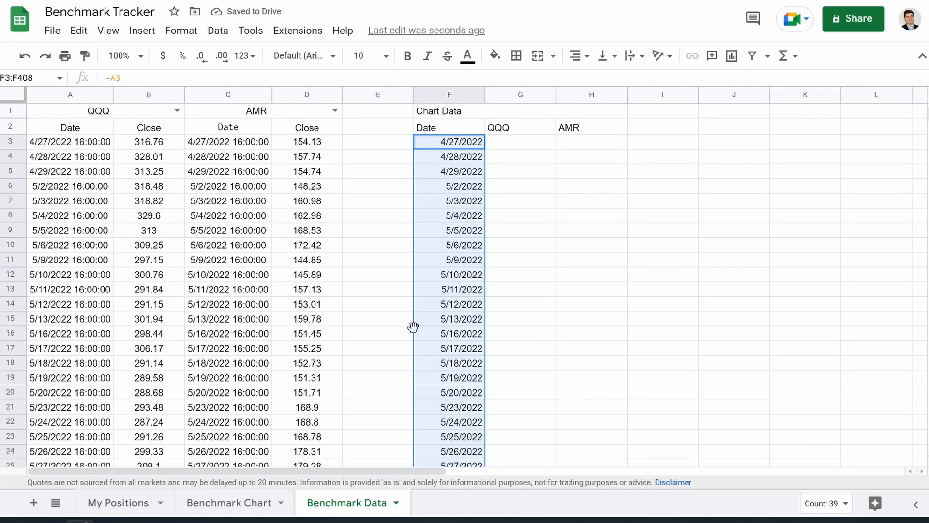
click(491, 234)
scroll(491, 234, down, 8)
scroll(491, 235, up, 2)
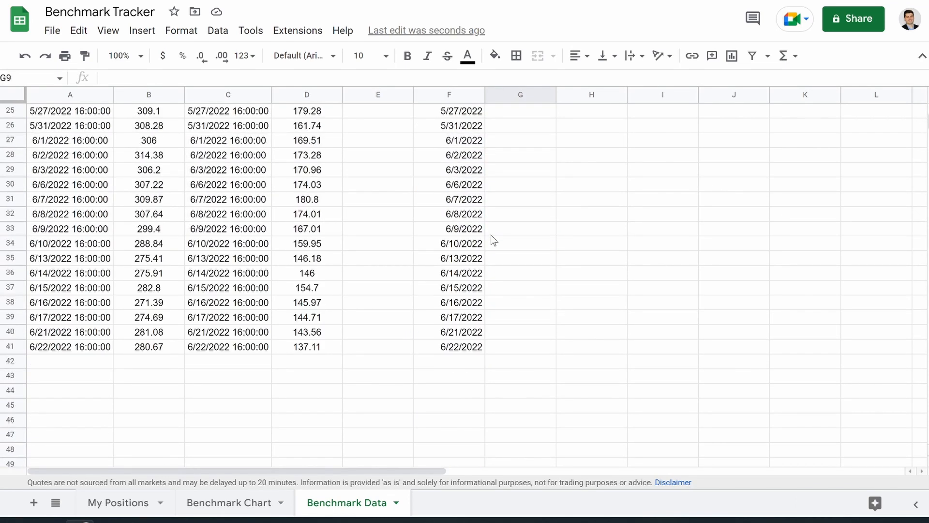
scroll(459, 327, up, 8)
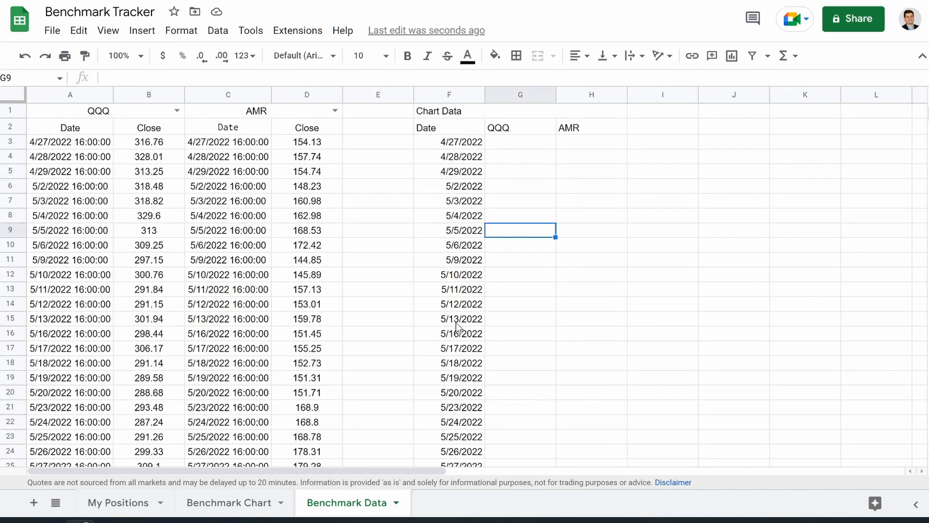
Enter the benchmark return formula =B3/B3-1 in G3 and format column G as a percentage.
click(505, 146)
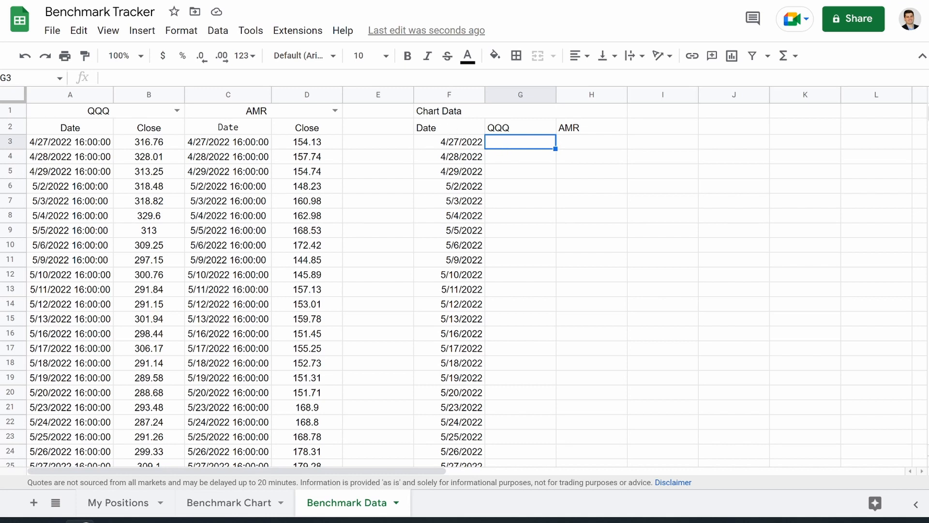
text(=)
click(145, 145)
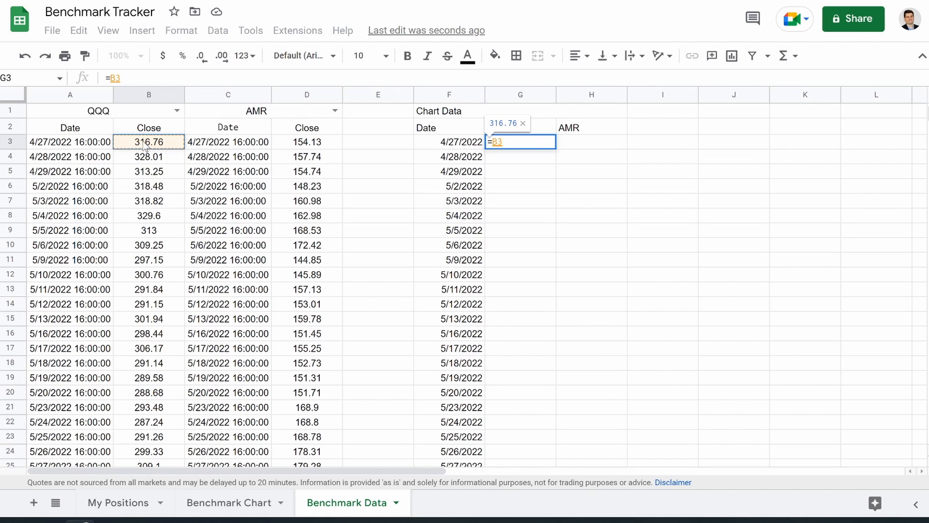
text(/)
click(145, 145)
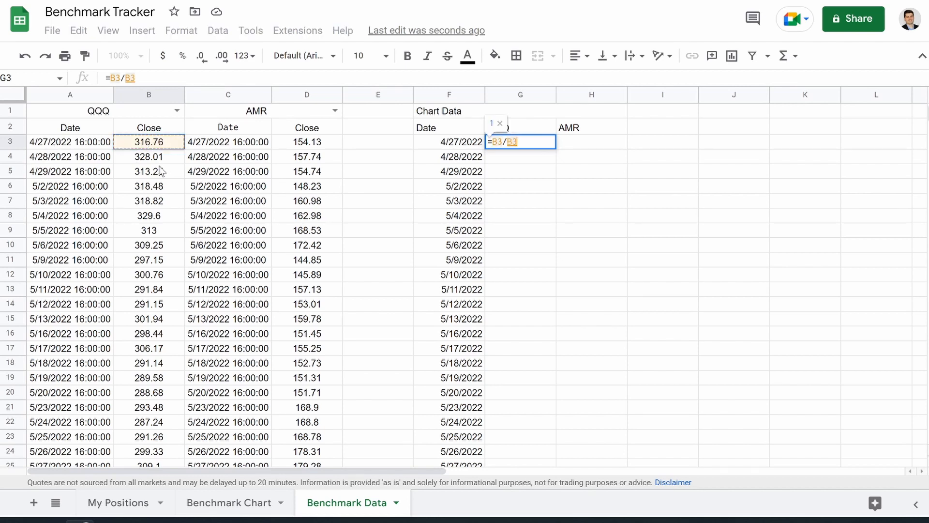
text(-)
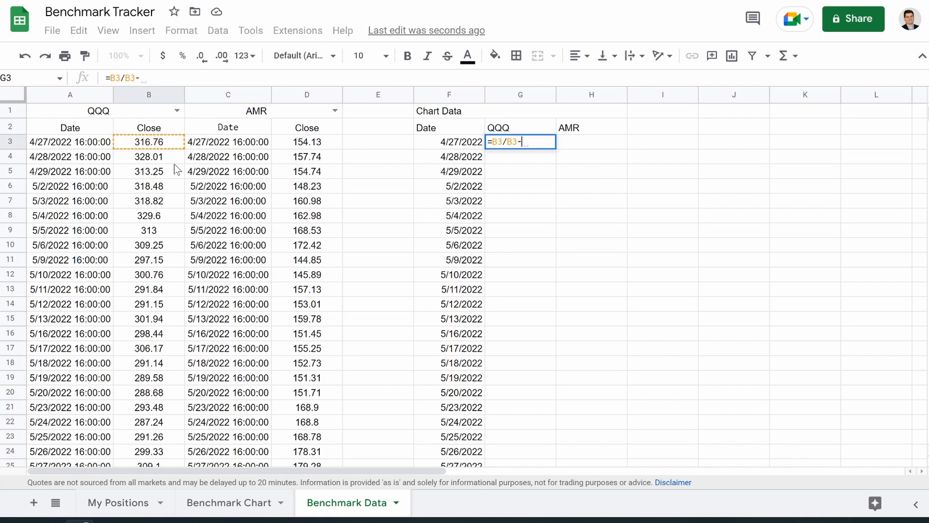
text(1)
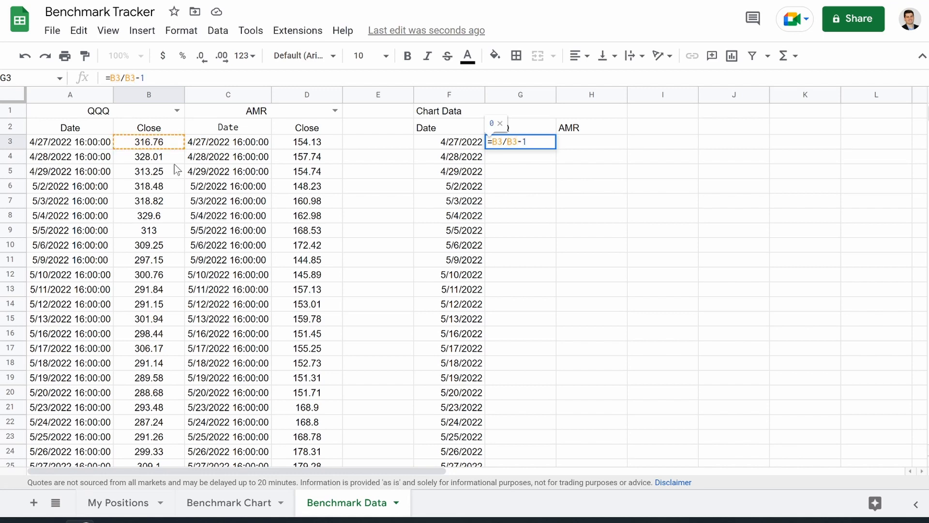
key(Return)
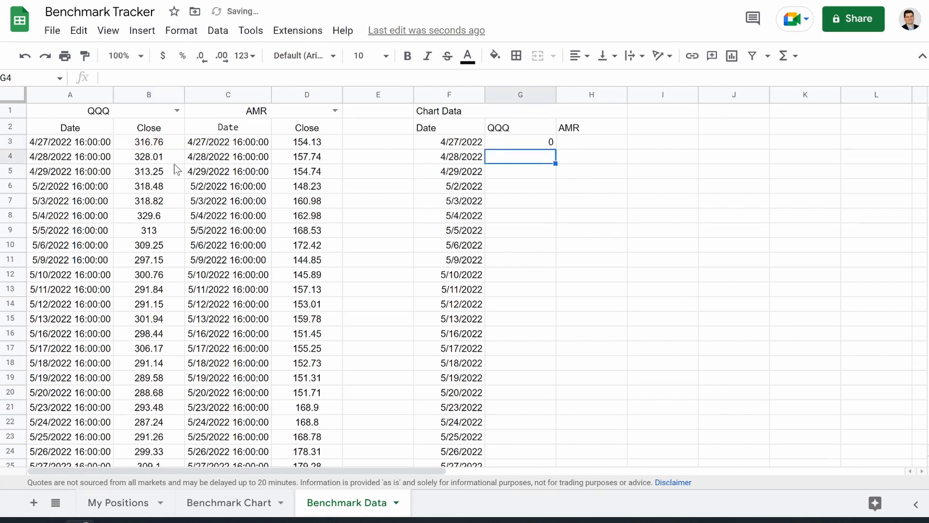
click(511, 96)
click(182, 55)
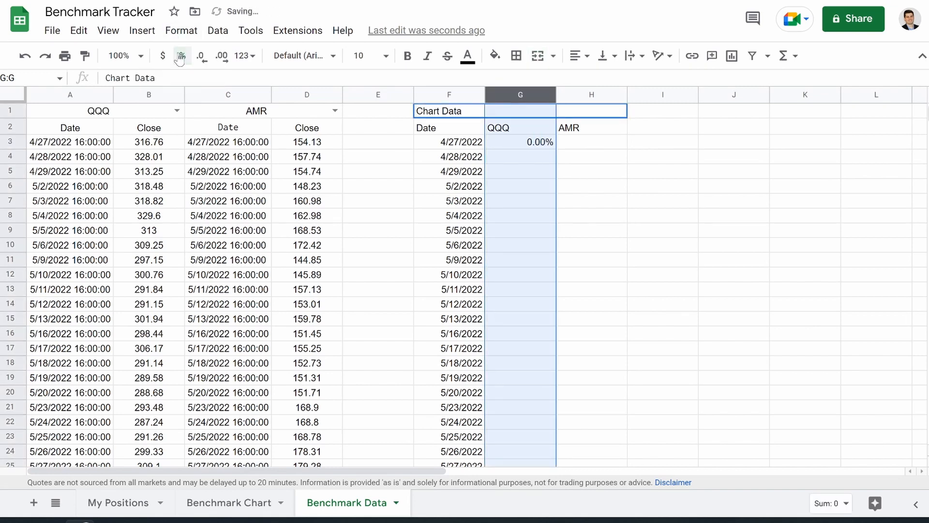
Enter the stock return formula =D3/D3-1 in H3 and format column H as a percentage.
click(582, 146)
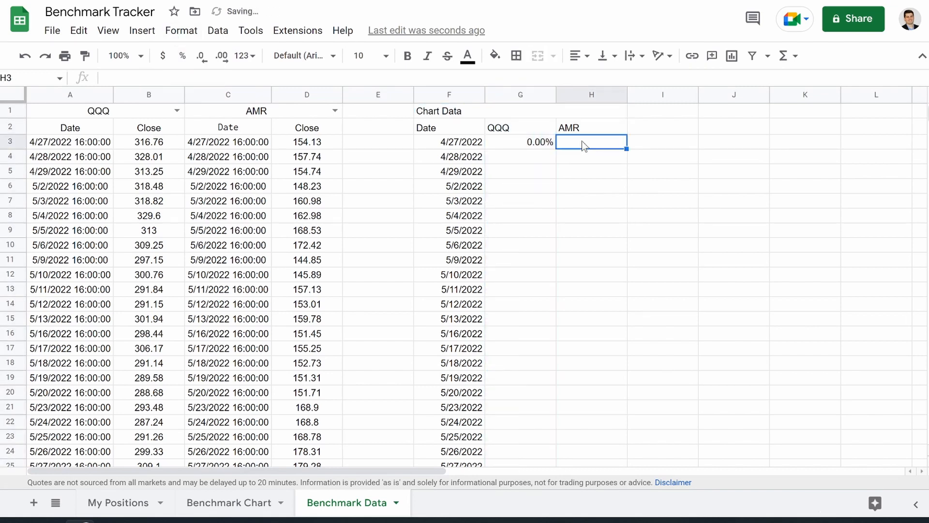
text(=)
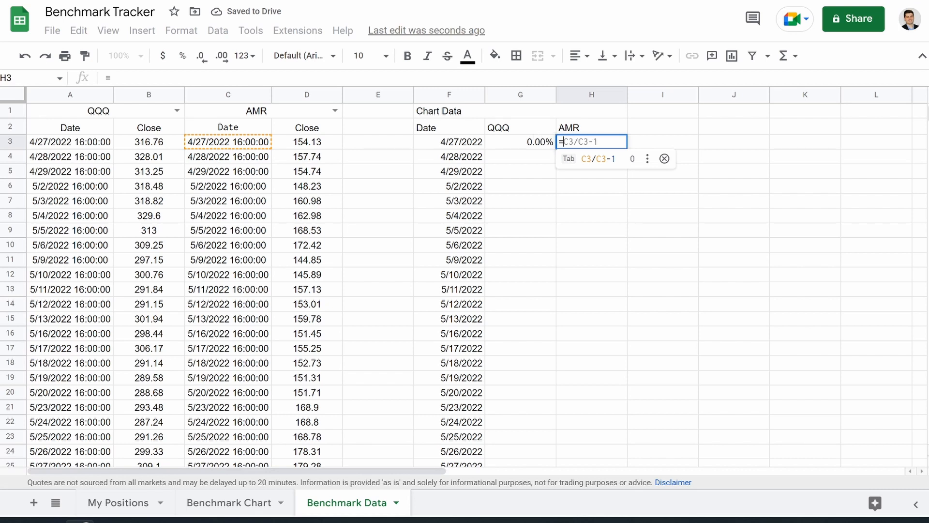
click(296, 144)
text(/)
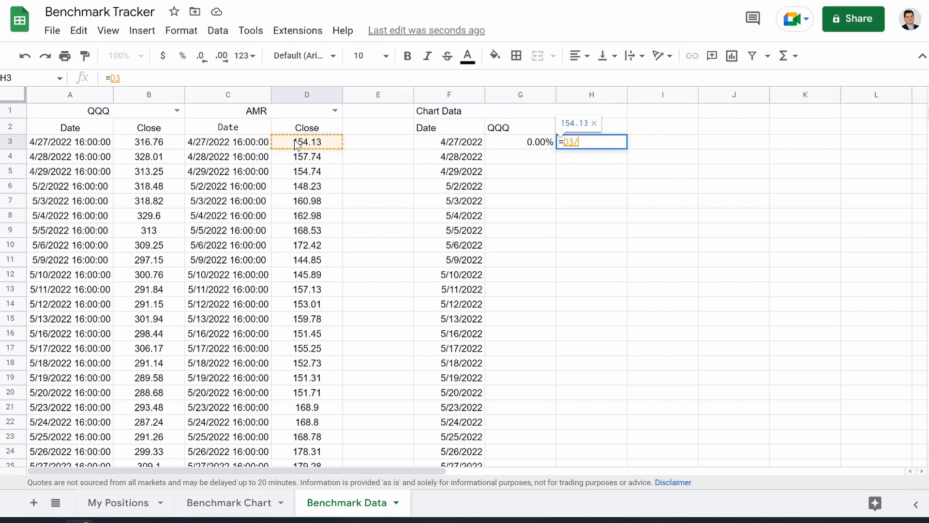
click(295, 144)
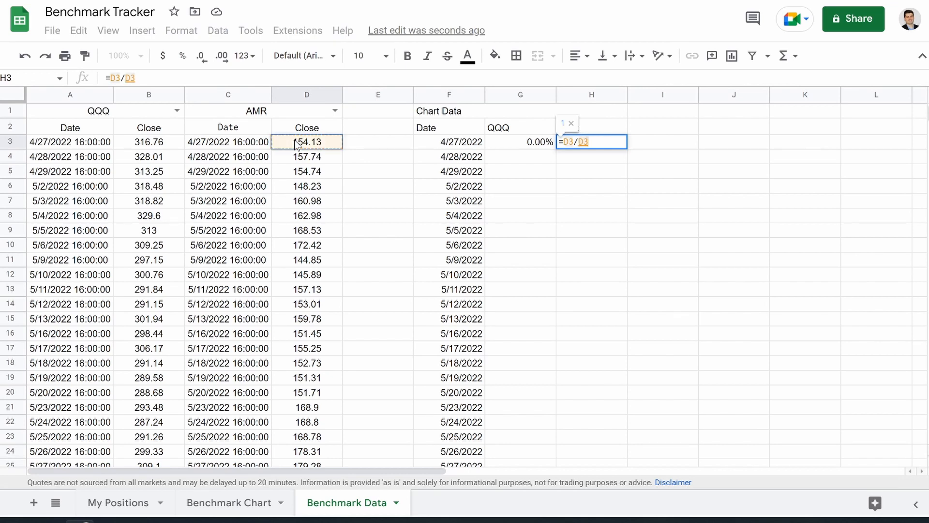
text(-1)
key(Return)
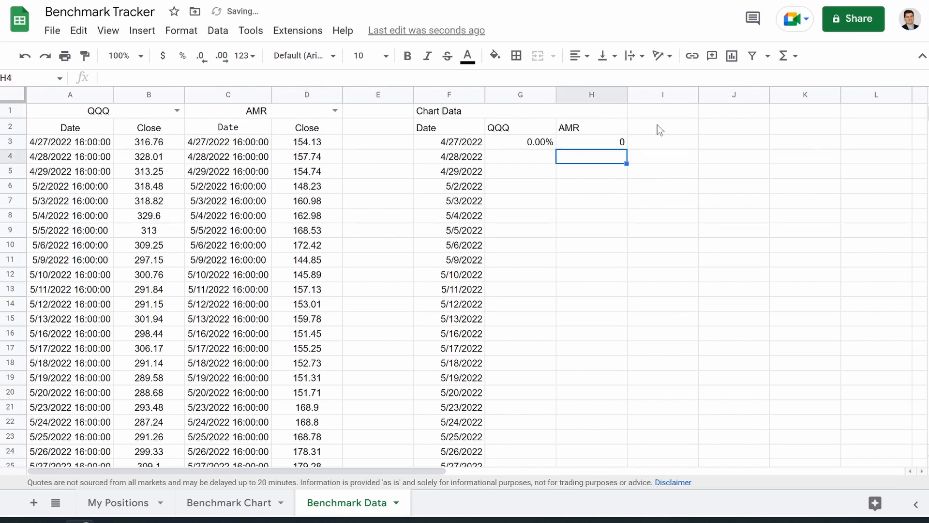
click(587, 94)
click(185, 57)
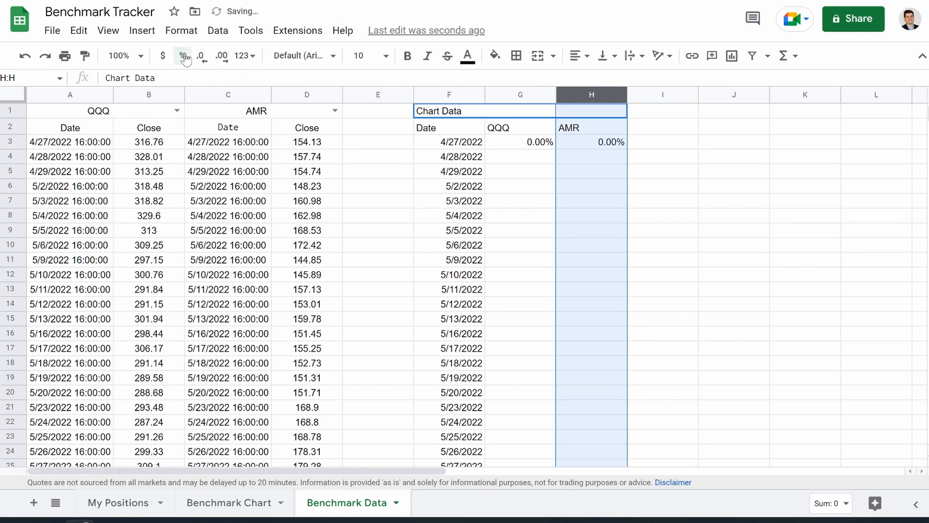
Change the G3 formula to =B3/$B$3-1 and accept the suggested autofill for the rest of the column.
click(515, 144)
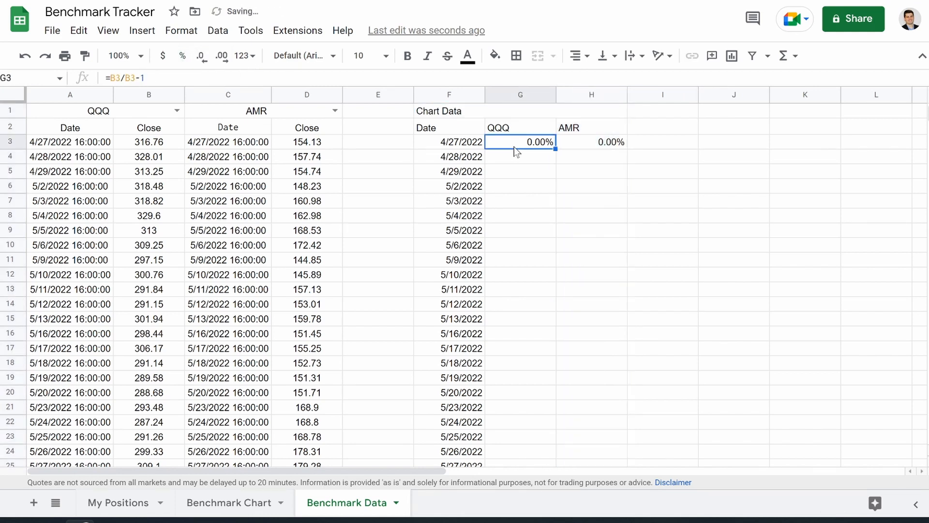
click(124, 78)
text($)
key(Right)
text($)
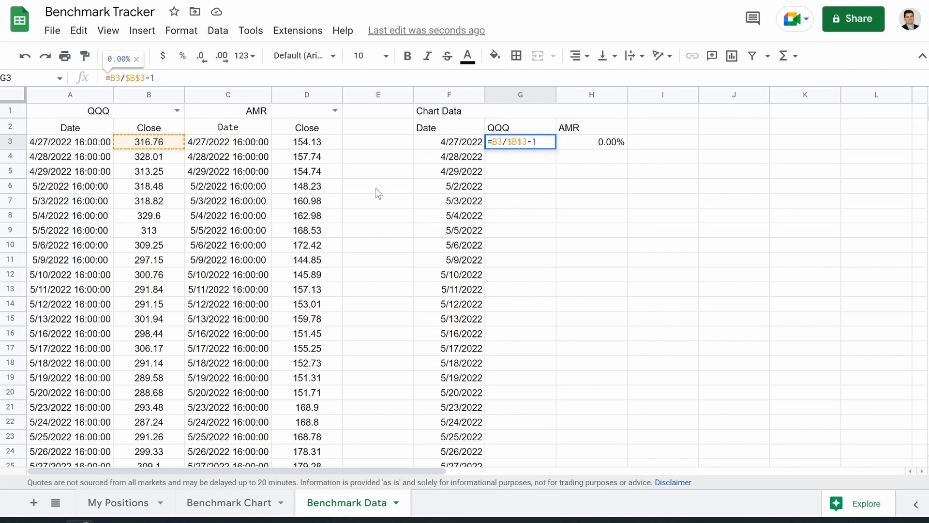
key(Return)
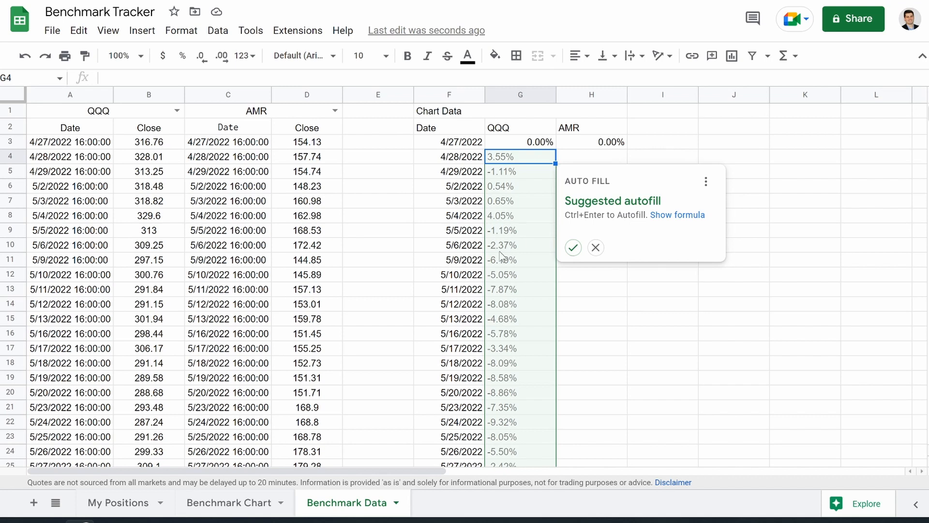
click(573, 247)
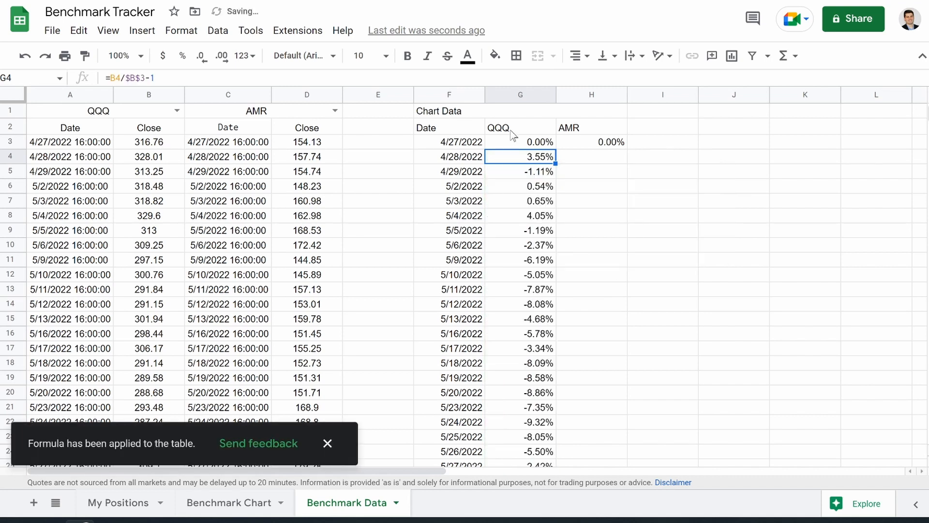
Change the H3 formula to =D3/$D$3-1 and accept the suggested autofill for the rest of the column.
scroll(544, 332, down, 15)
scroll(543, 332, up, 10)
scroll(544, 332, up, 5)
scroll(543, 333, down, 11)
scroll(543, 332, up, 11)
click(597, 157)
click(599, 143)
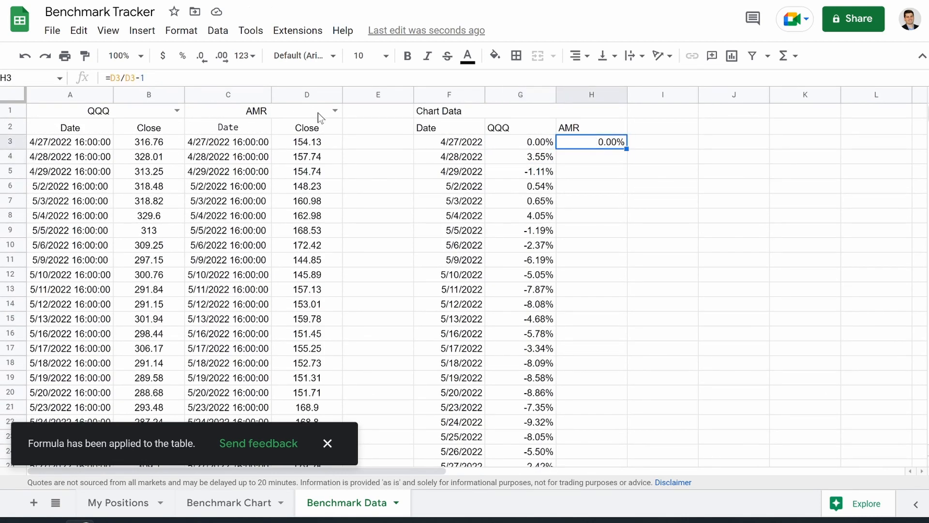
click(125, 78)
text($D$)
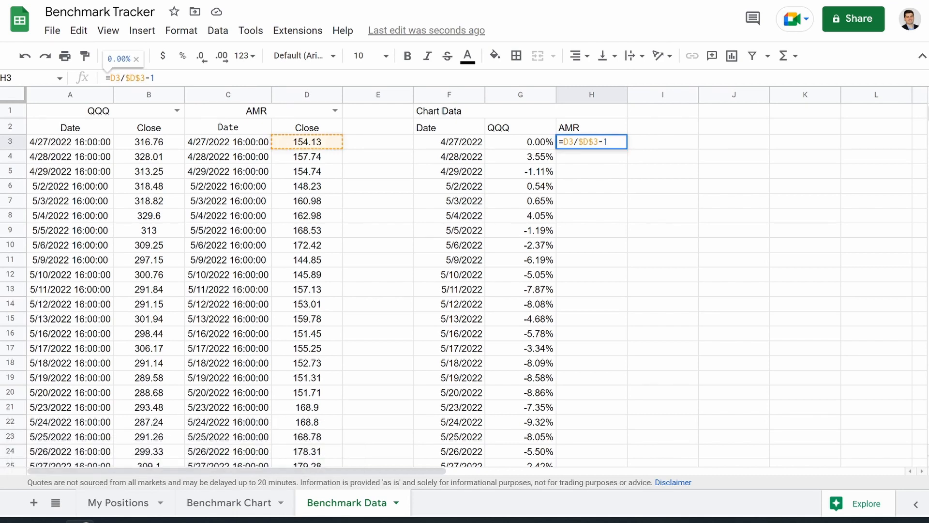
key(Return)
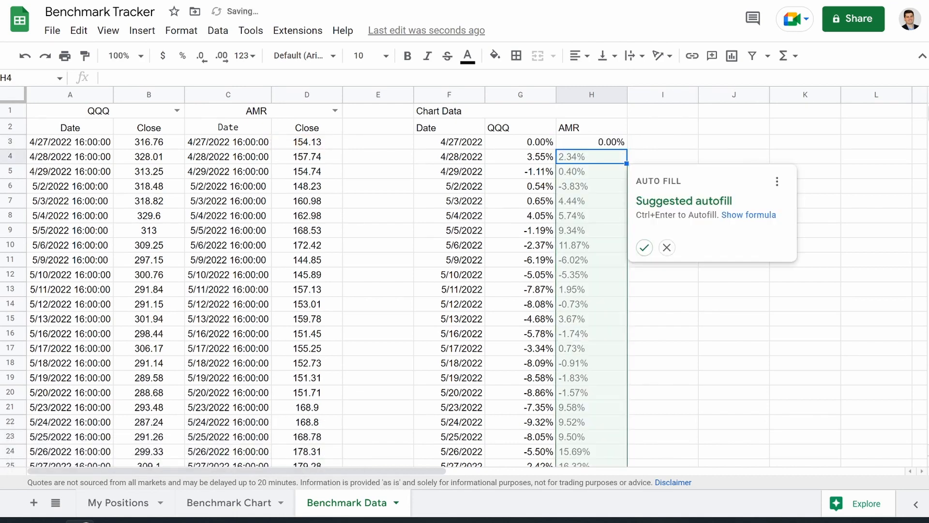
click(641, 248)
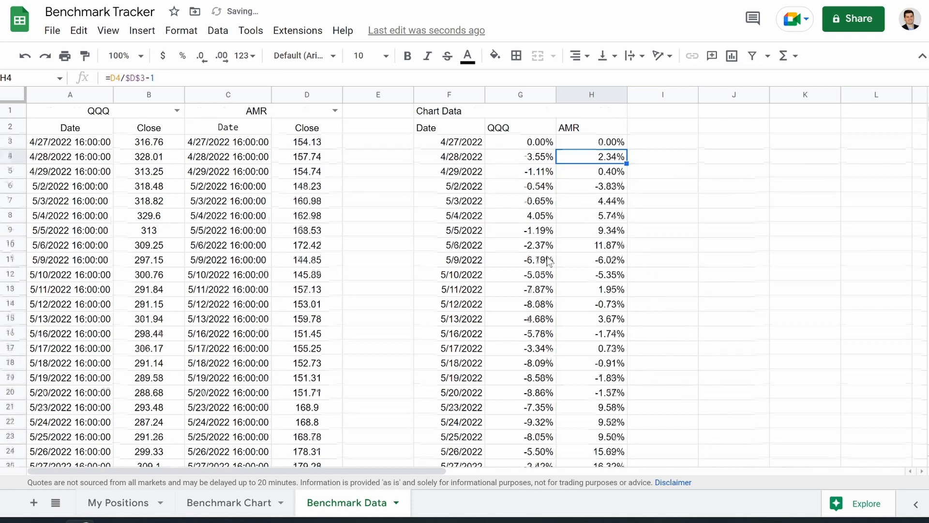
Wrap the G3 formula in a blank-date check so it reads =if(isblank(a3),"",B3/$B$3-1).
scroll(548, 258, down, 5)
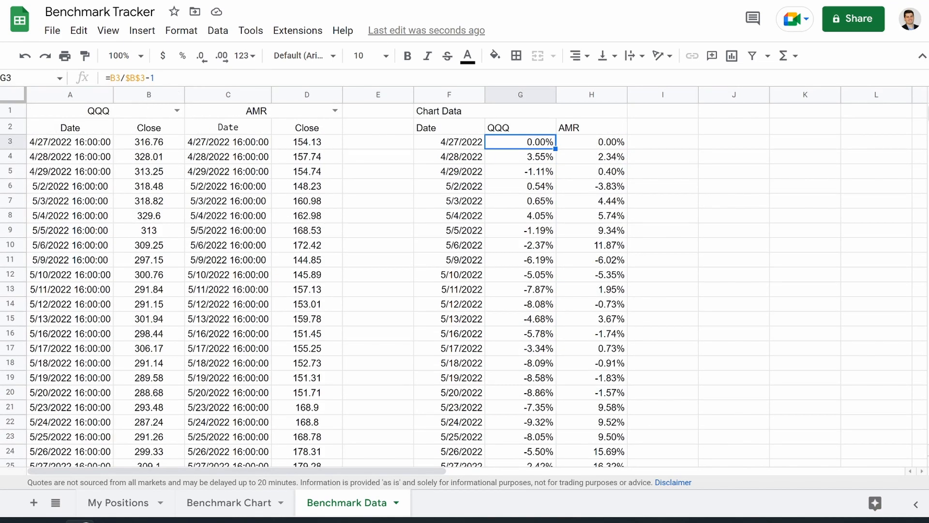
click(111, 77)
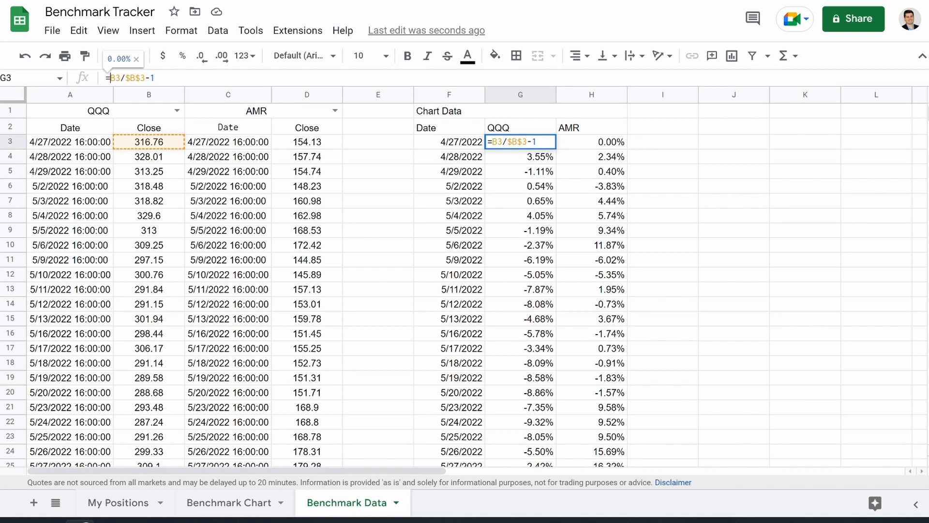
text(if)
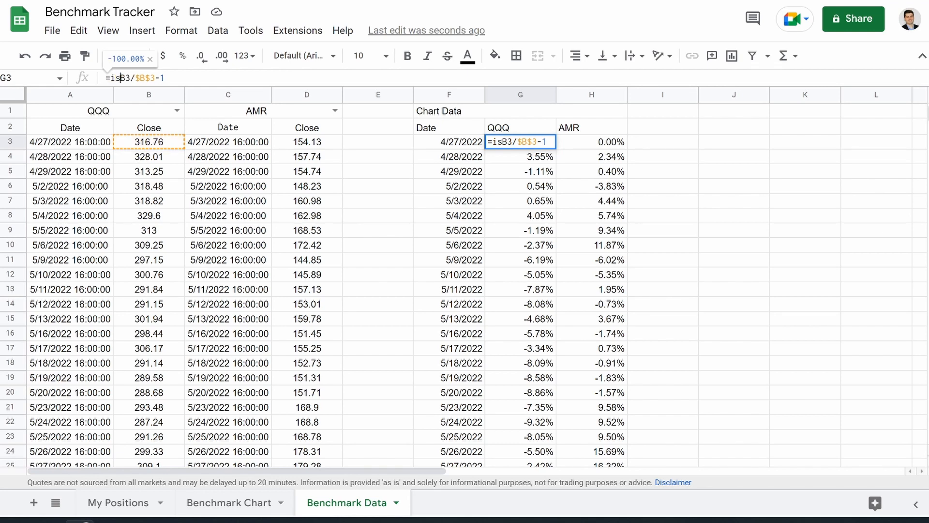
text(/)
key(BackSpace)
text((isblank)
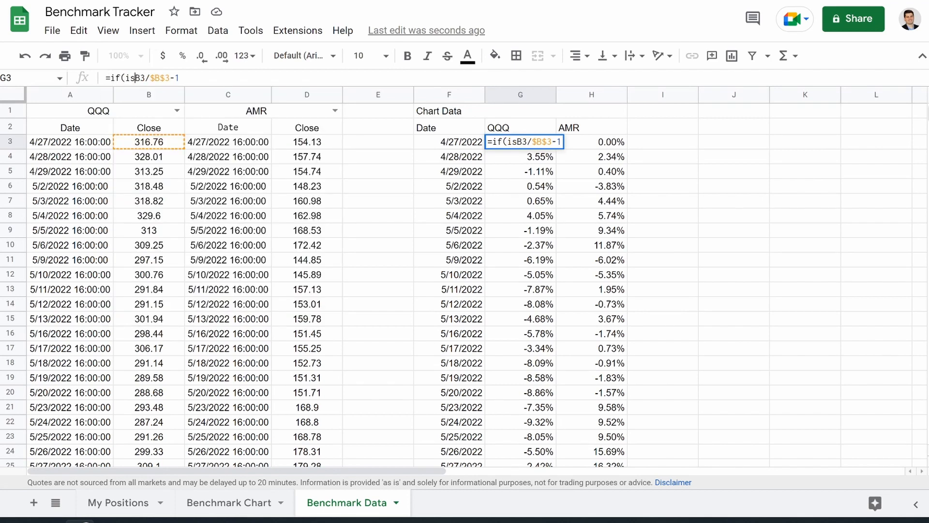
text((a)
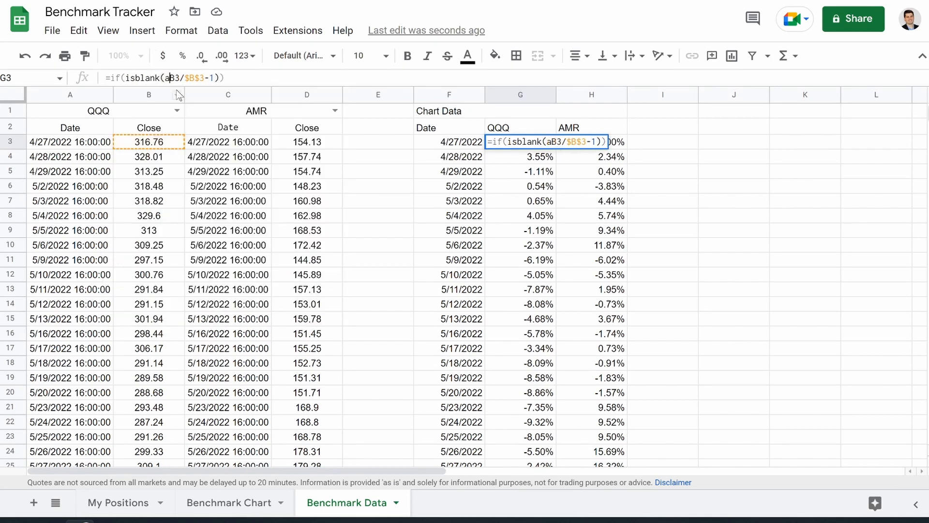
text(3),)
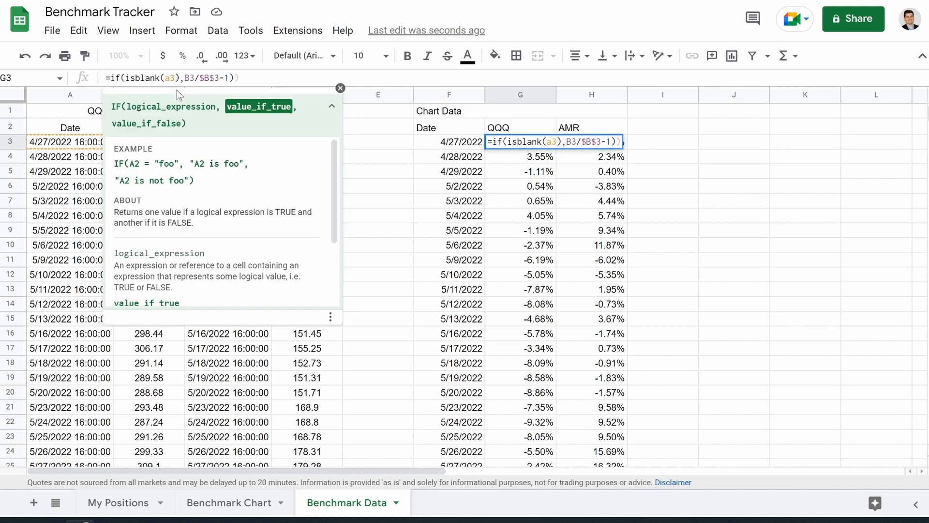
text("",)
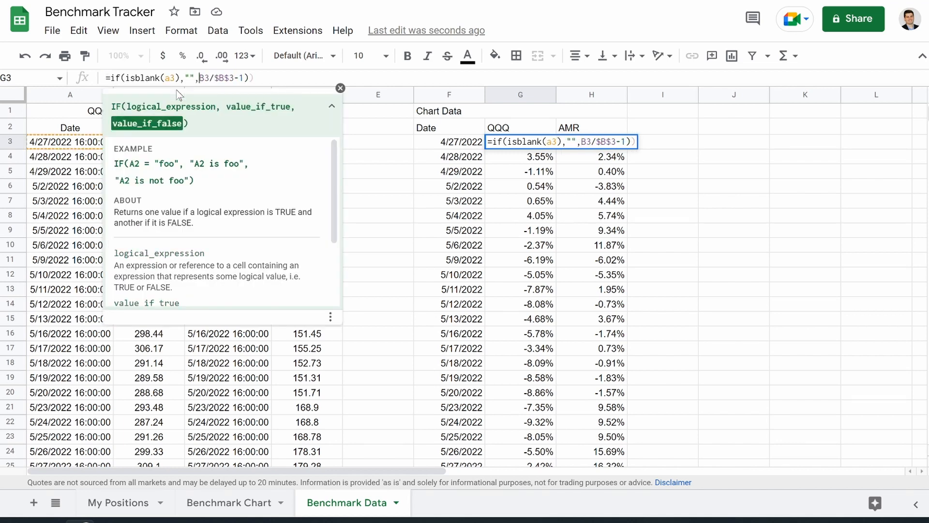
key(Return)
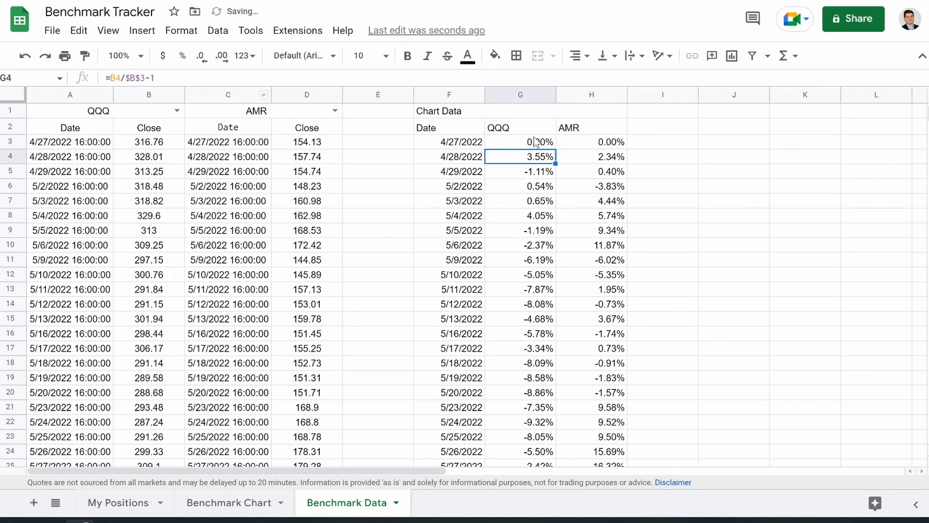
Fill the blank-checking return formula from G3 down column G through row 65.
click(535, 145)
drag(556, 149, 533, 463)
scroll(501, 321, up, 8)
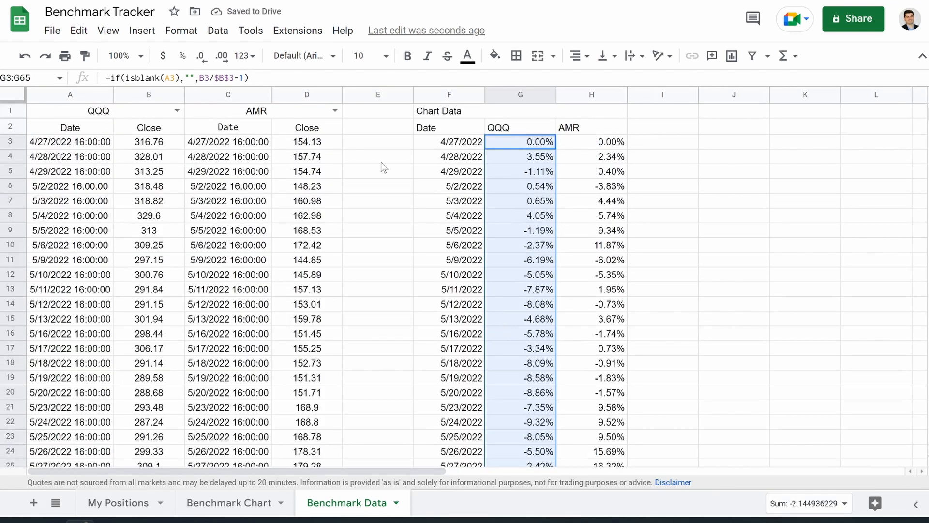
click(532, 146)
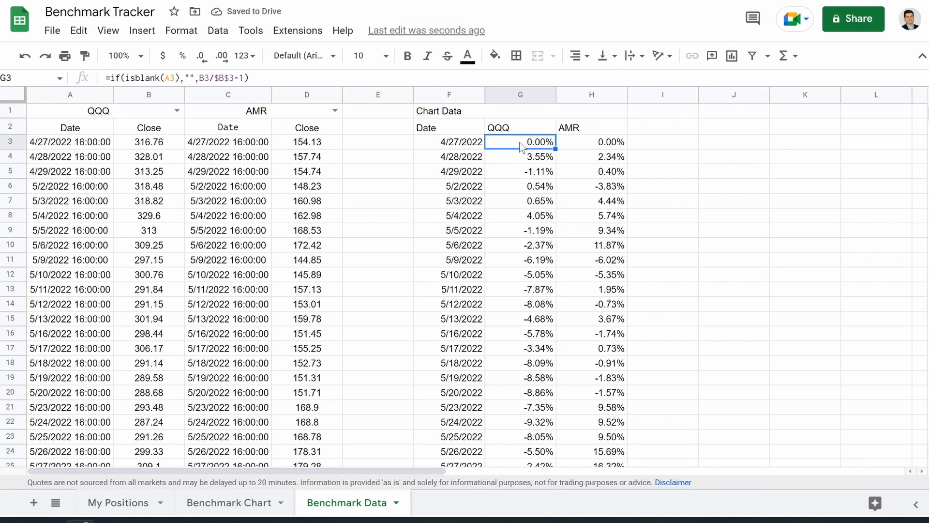
click(74, 145)
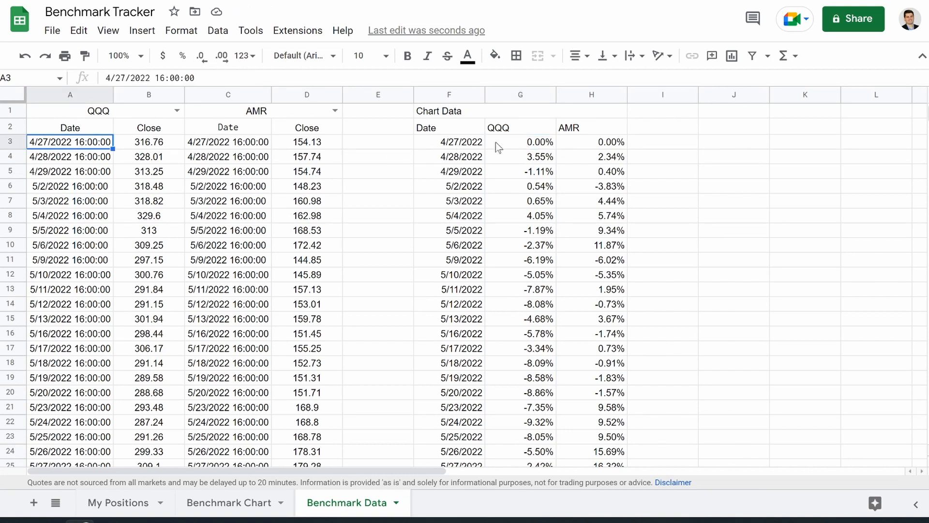
Review the parts of the blank-check formula in G3, then compare empty cell A42 with the formula in G42.
click(527, 146)
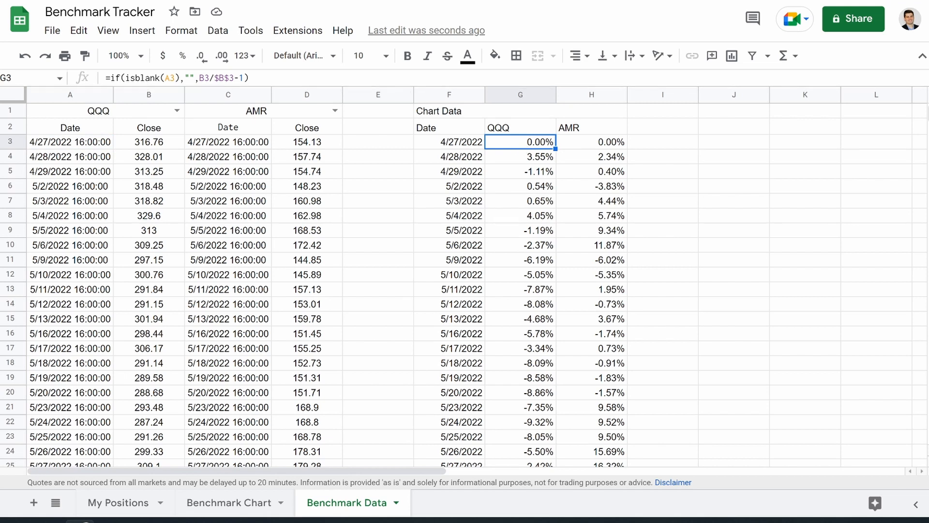
drag(185, 78, 194, 78)
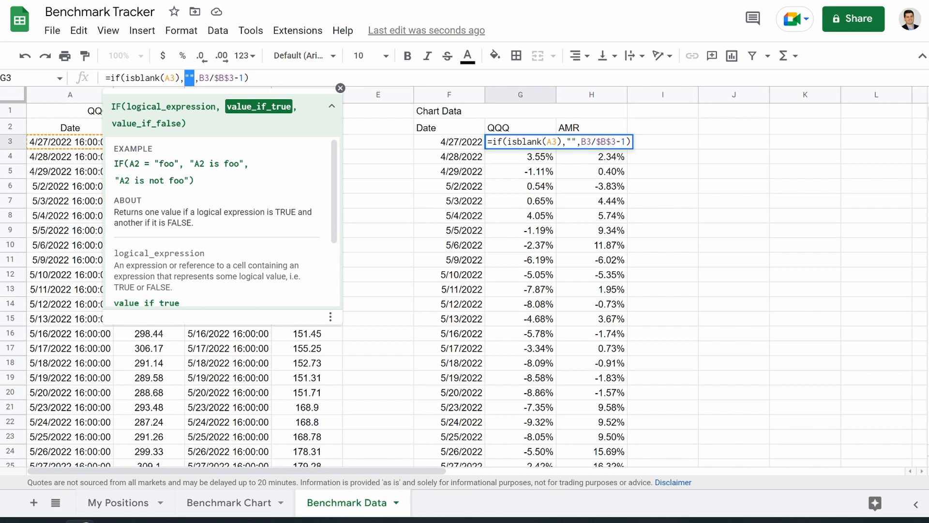
drag(195, 78, 243, 78)
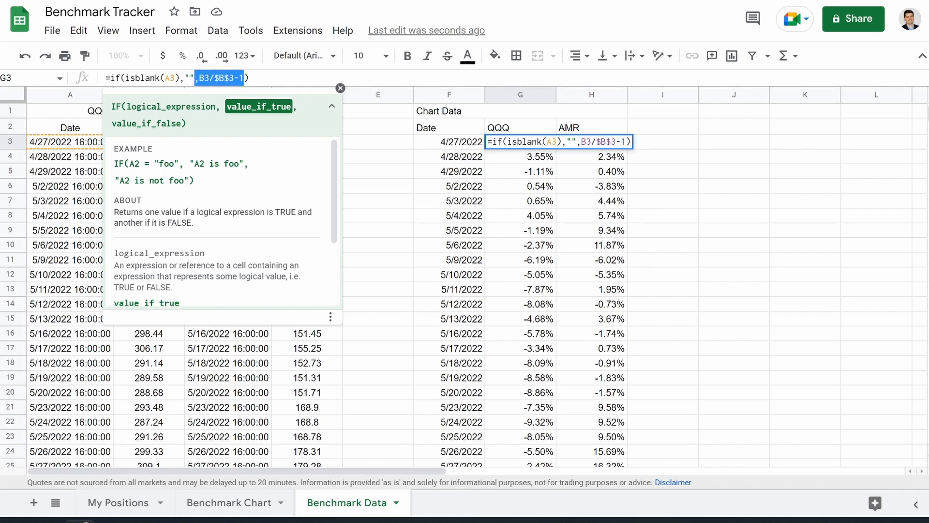
click(548, 175)
scroll(507, 148, down, 6)
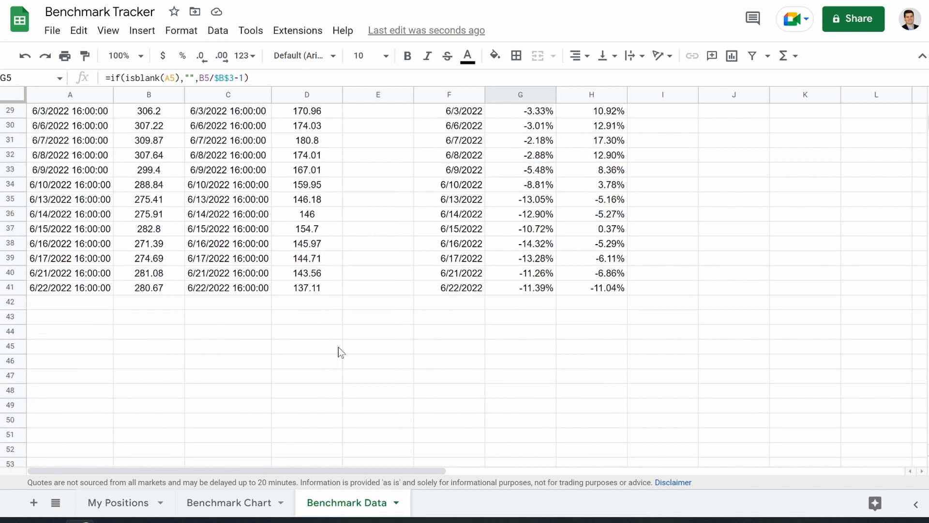
click(68, 307)
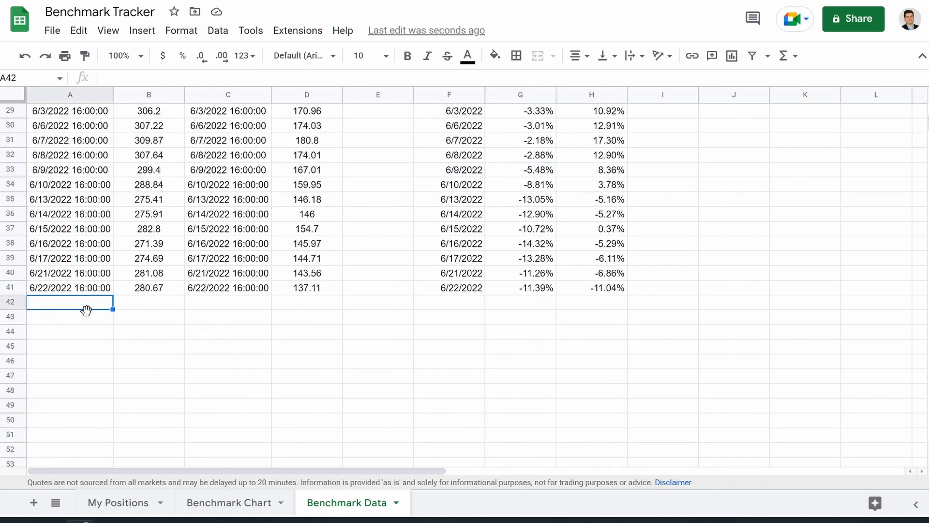
click(516, 302)
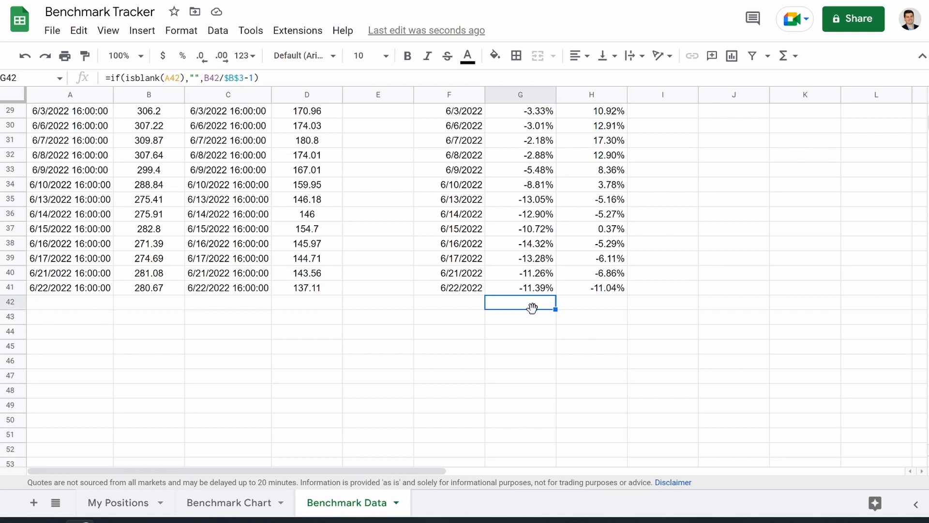
Reuse G3's blank-date check in H3 so its formula reads =if(isblank(A3),"",D3/$D$3-1).
scroll(533, 310, up, 10)
click(533, 145)
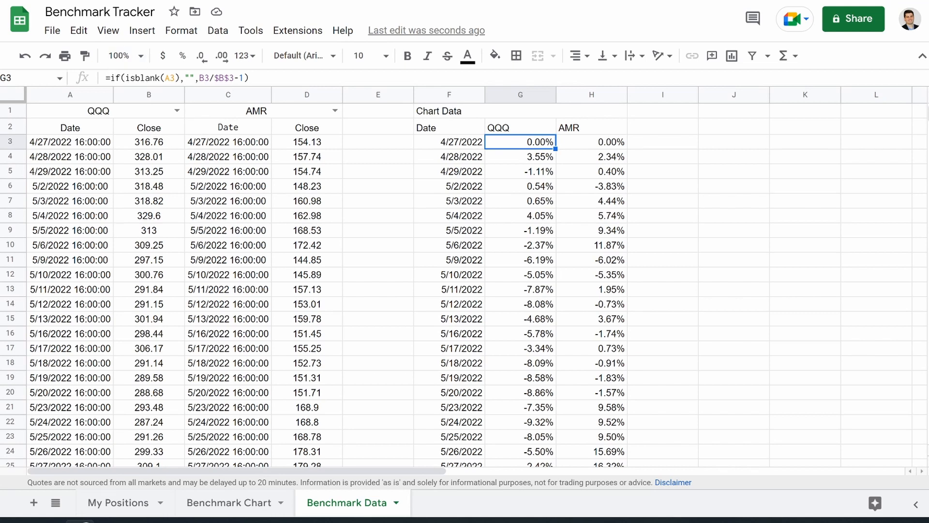
drag(198, 78, 116, 82)
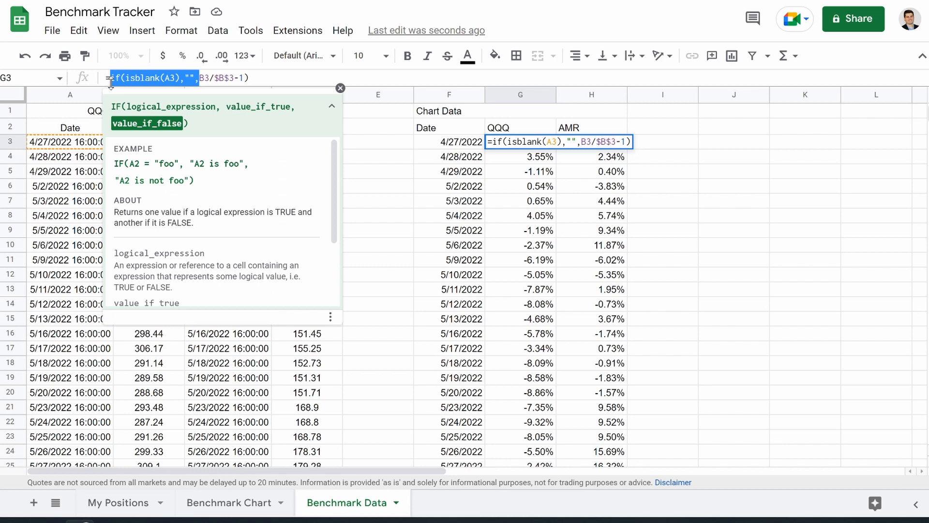
click(608, 145)
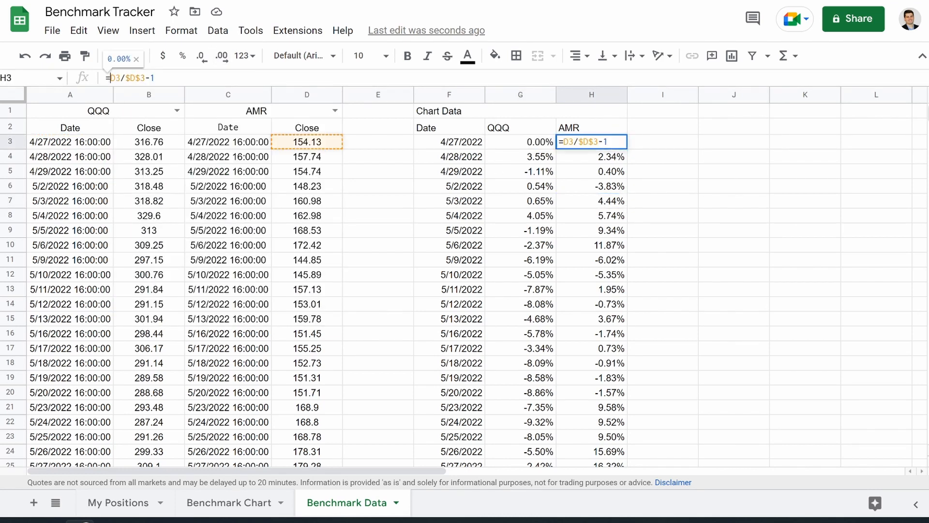
text(if(isblank(A3),"",)
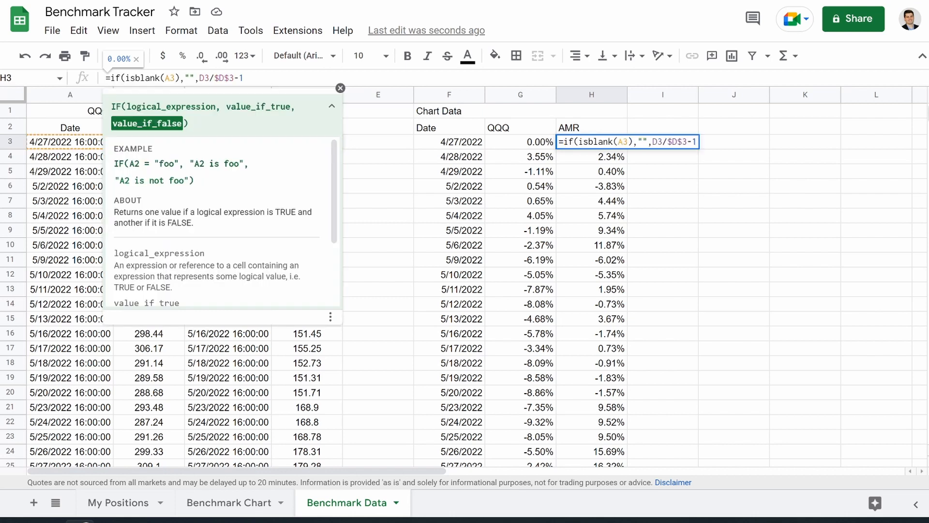
key(Return)
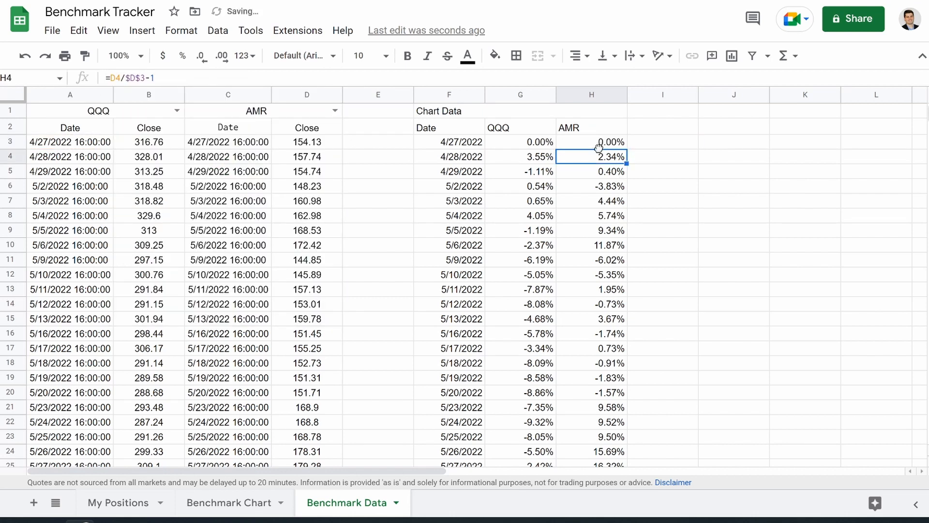
Fill the blank-checking return formula from H3 down column H through row 462.
click(599, 145)
drag(627, 149, 632, 520)
scroll(588, 227, up, 20)
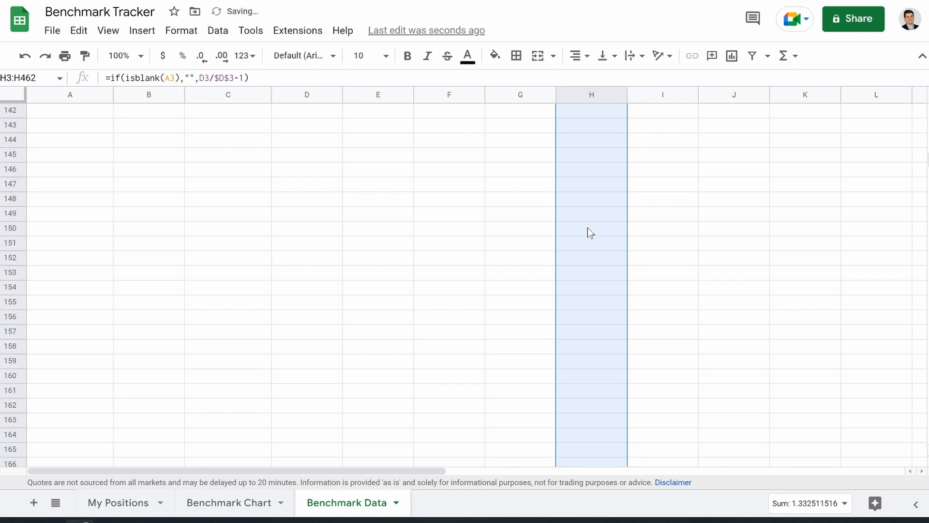
scroll(587, 228, up, 15)
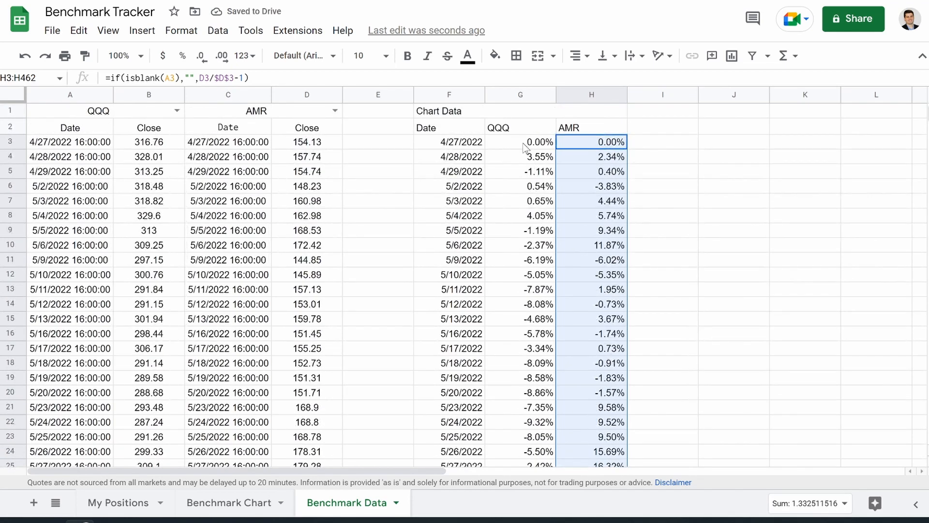
Extend the blank-checking return formula from G41 down column G through row 411.
click(525, 145)
scroll(508, 259, down, 15)
scroll(509, 260, up, 4)
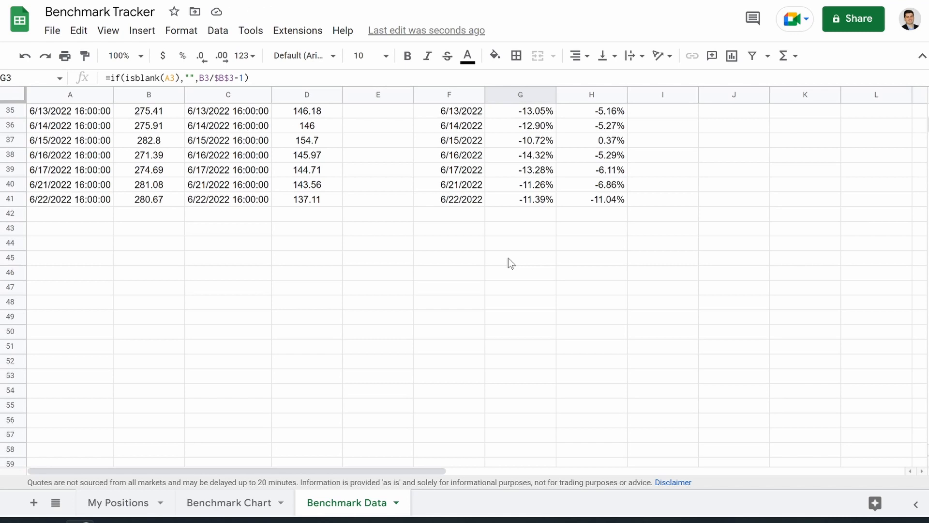
click(538, 204)
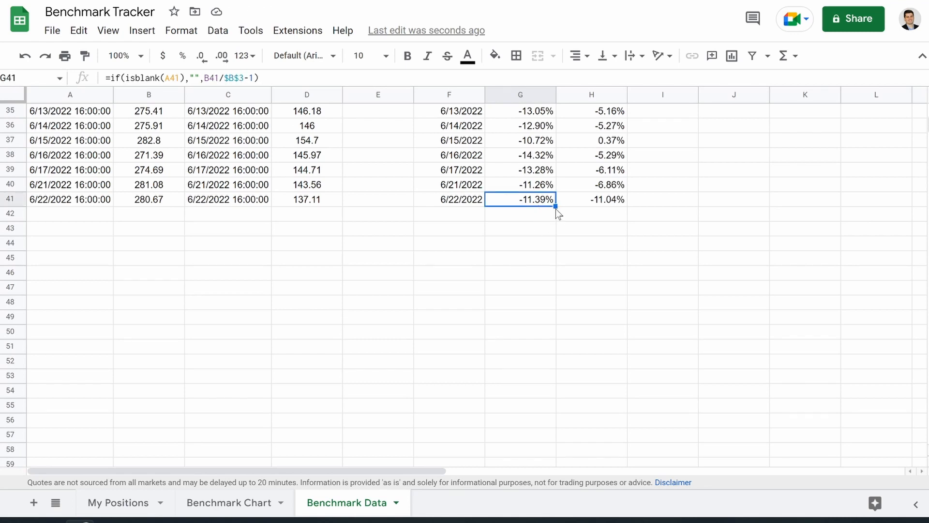
click(555, 209)
click(548, 204)
drag(555, 206, 536, 315)
scroll(456, 281, up, 20)
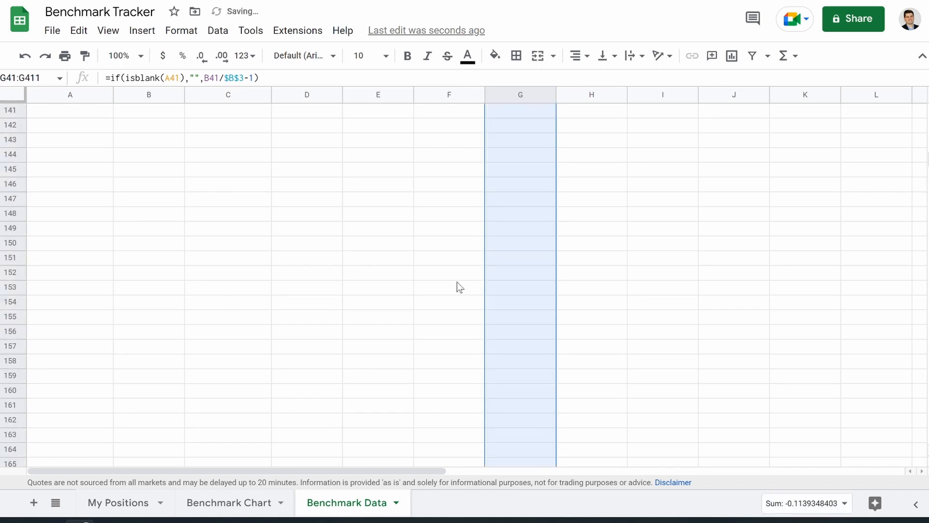
click(573, 364)
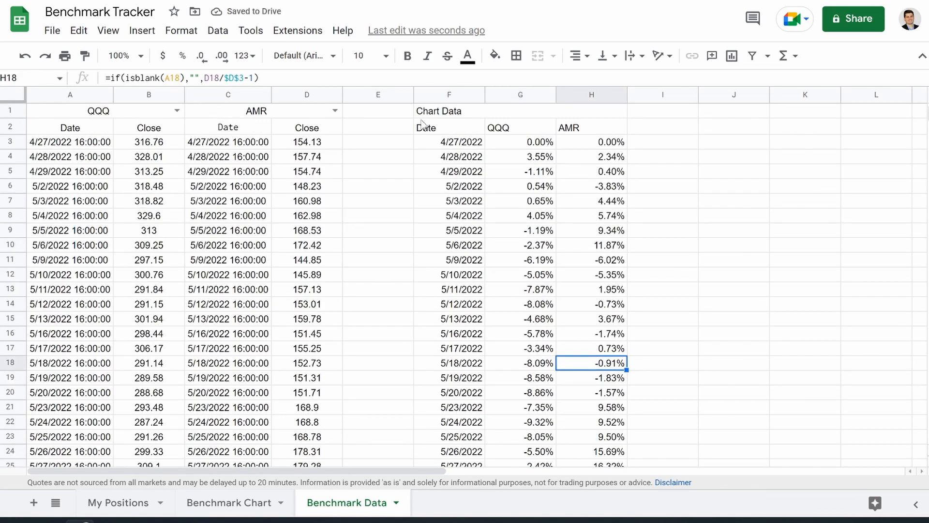
Center-align the contents of columns F through H.
drag(448, 94, 602, 93)
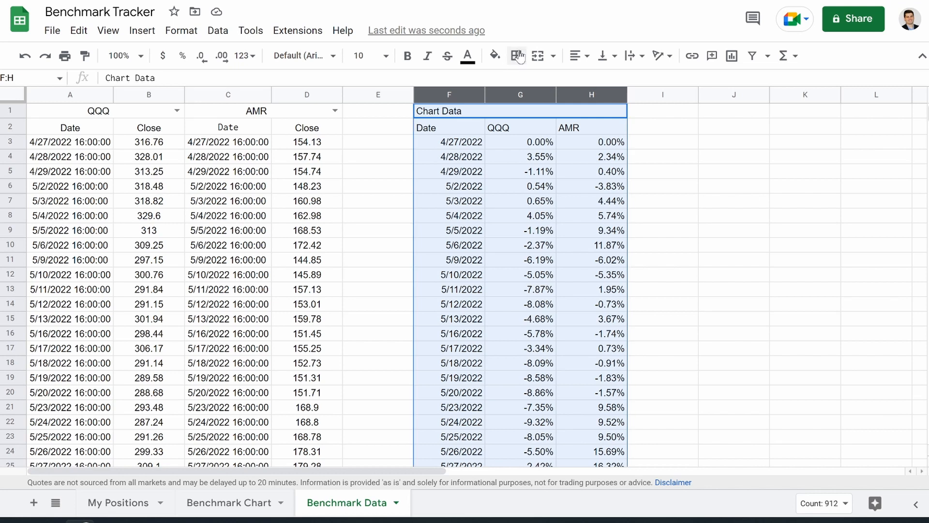
click(580, 56)
click(595, 80)
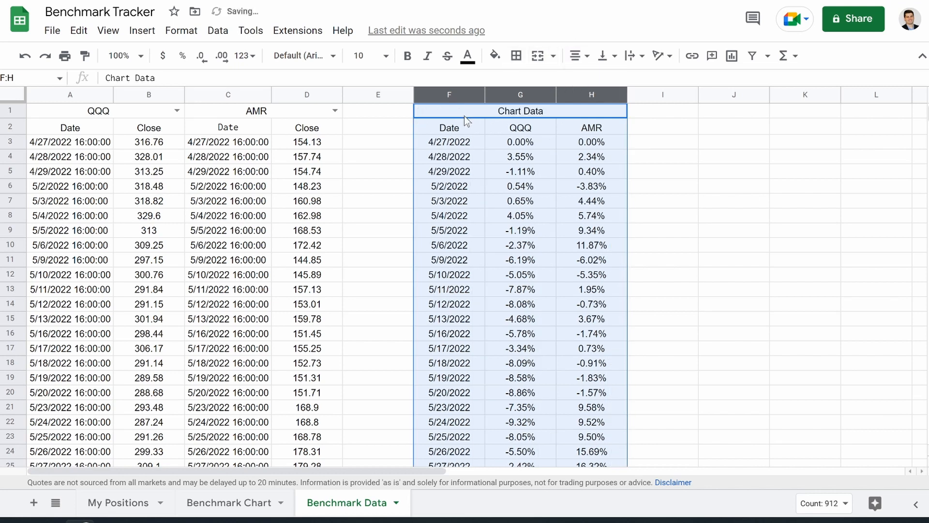
click(494, 118)
click(510, 157)
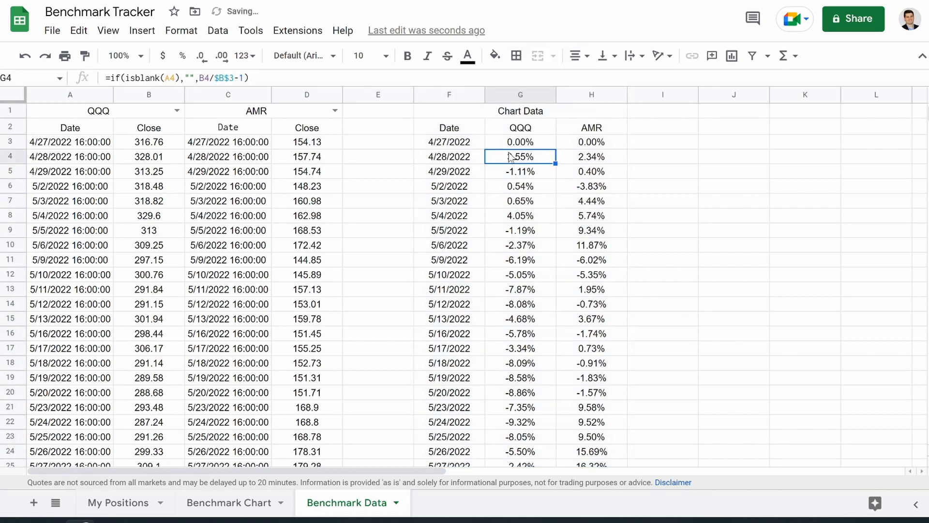
Clear the Chart Data heading from the merged cell F1:H1.
click(502, 115)
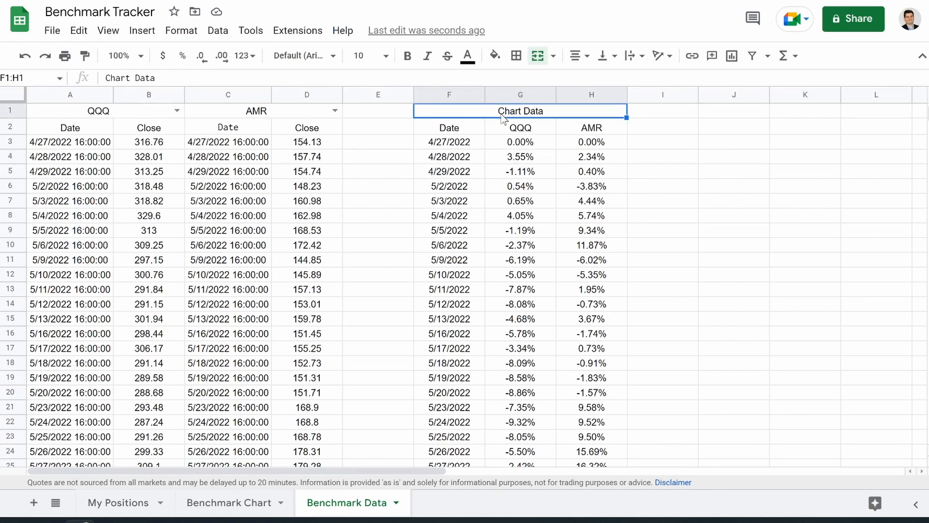
key(Delete)
click(540, 175)
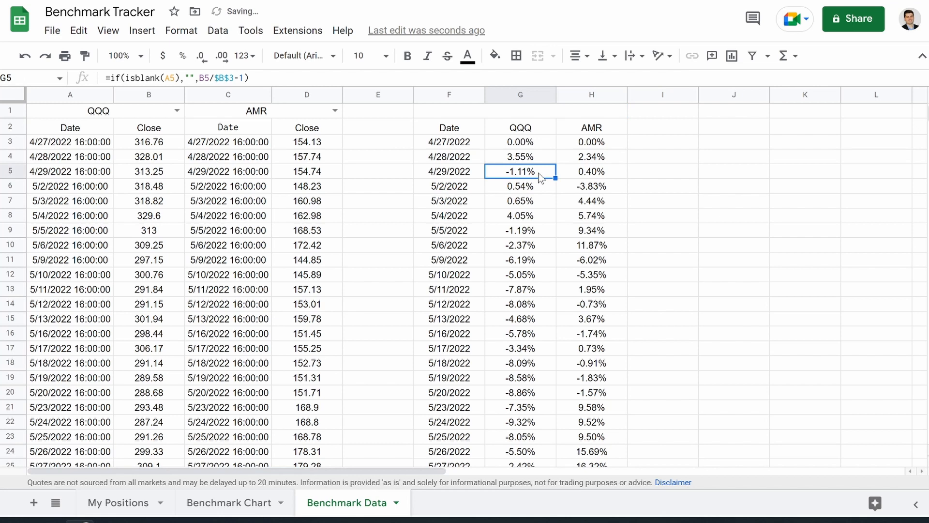
Insert a chart based on columns F through H.
drag(450, 95, 593, 95)
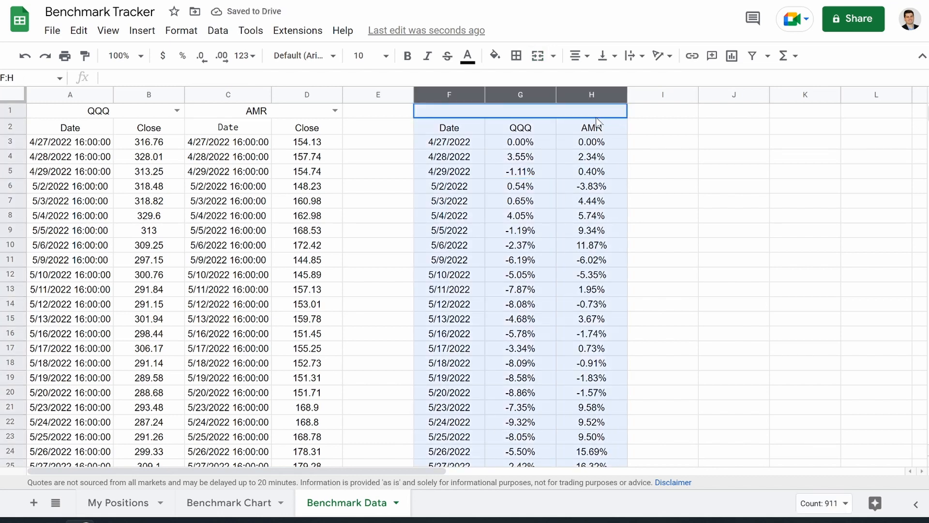
click(85, 31)
mouse_move(141, 31)
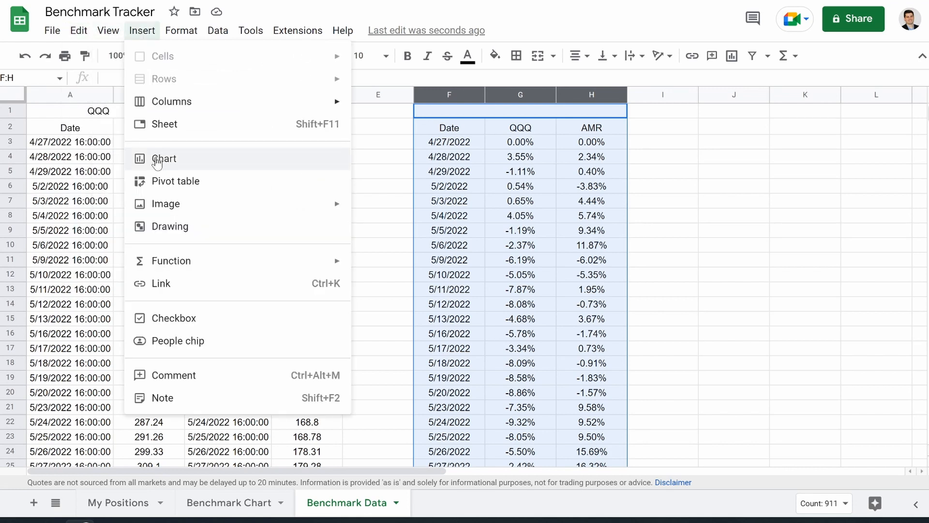
click(163, 159)
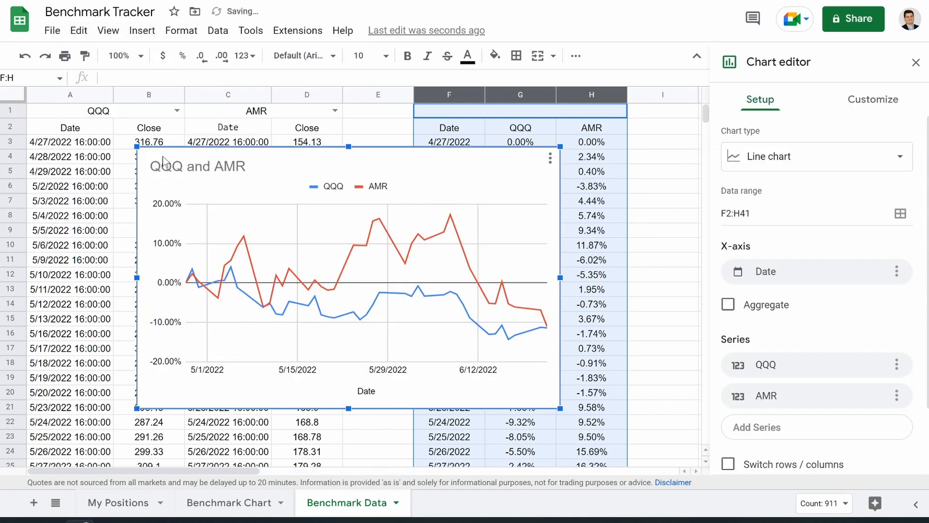
Replace the chart title with "Benchmark Comparison".
click(232, 176)
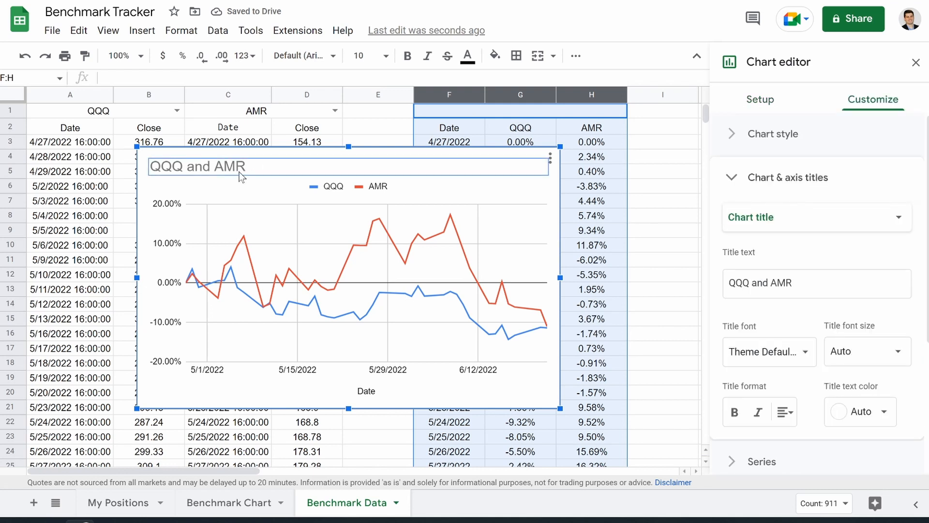
key(Delete)
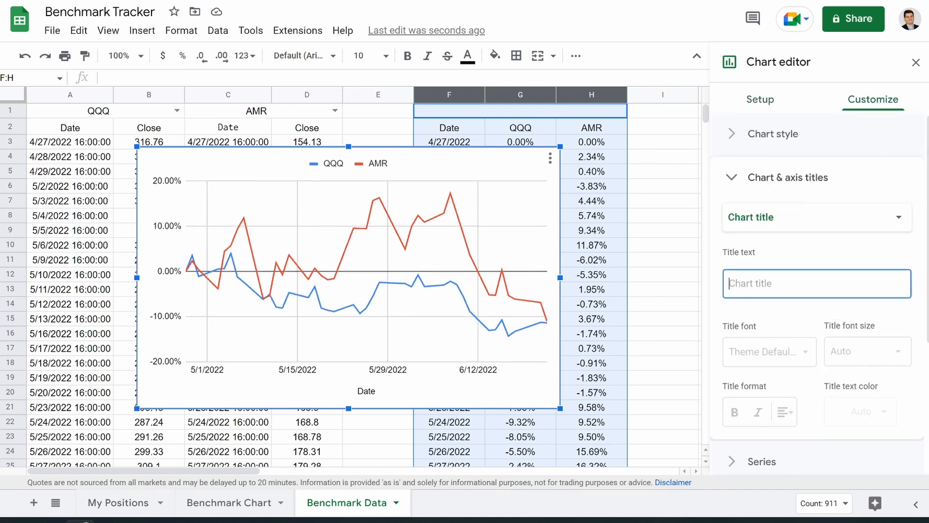
text(Benchmarl)
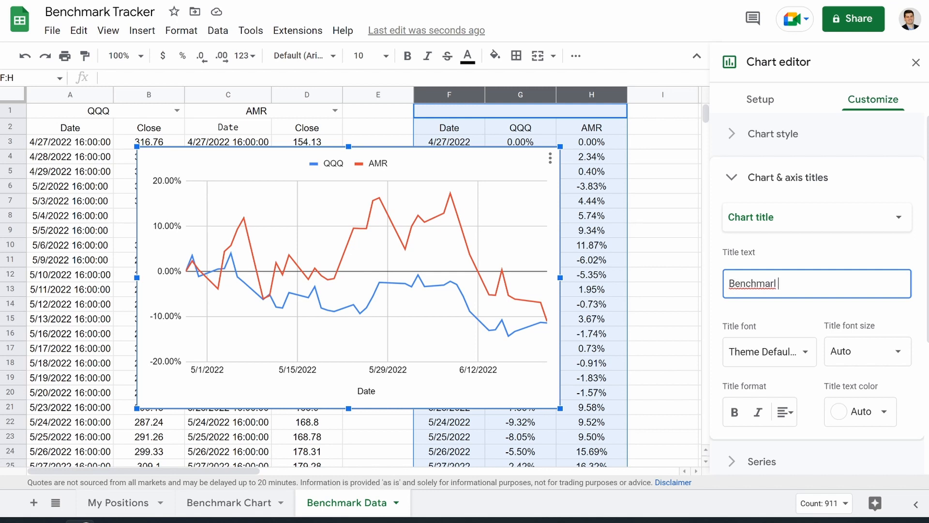
key(BackSpace)
text(k Comparison)
Make the chart title bold and centered, then close the chart editor.
click(782, 377)
click(735, 413)
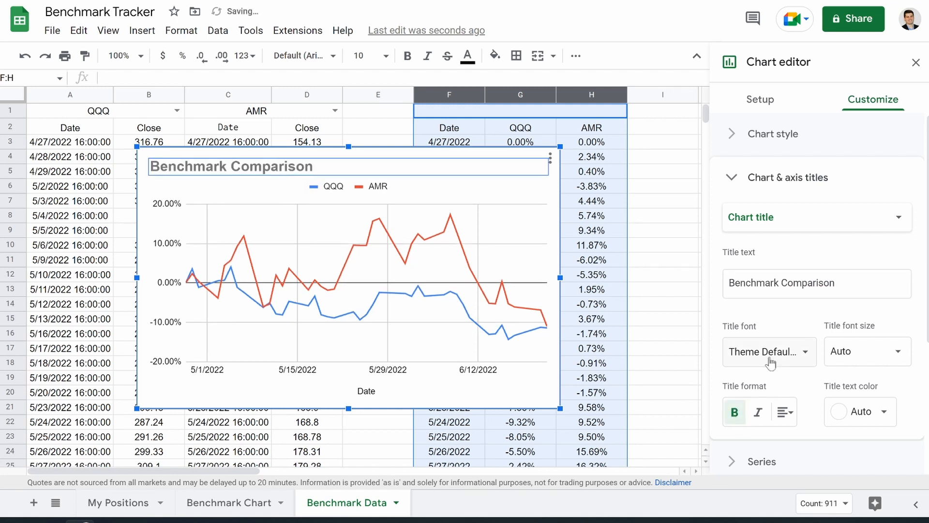
click(784, 412)
click(804, 438)
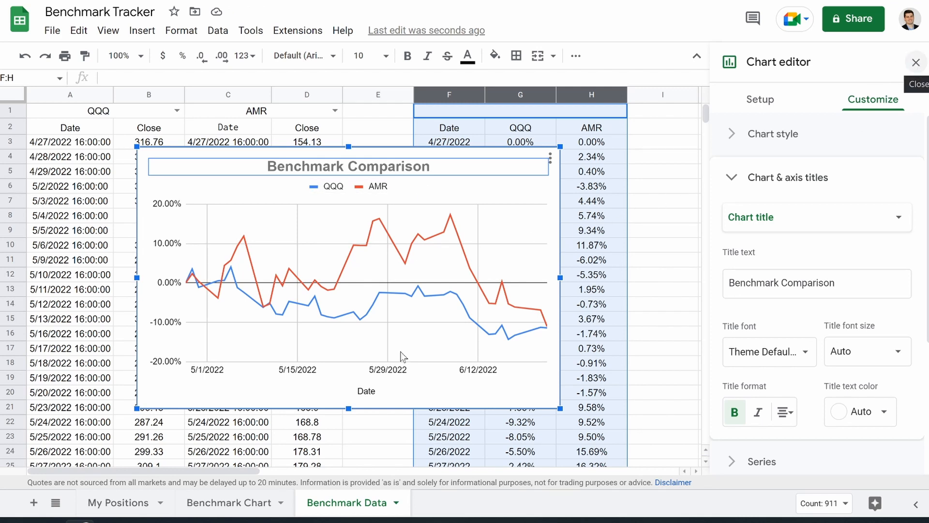
click(915, 62)
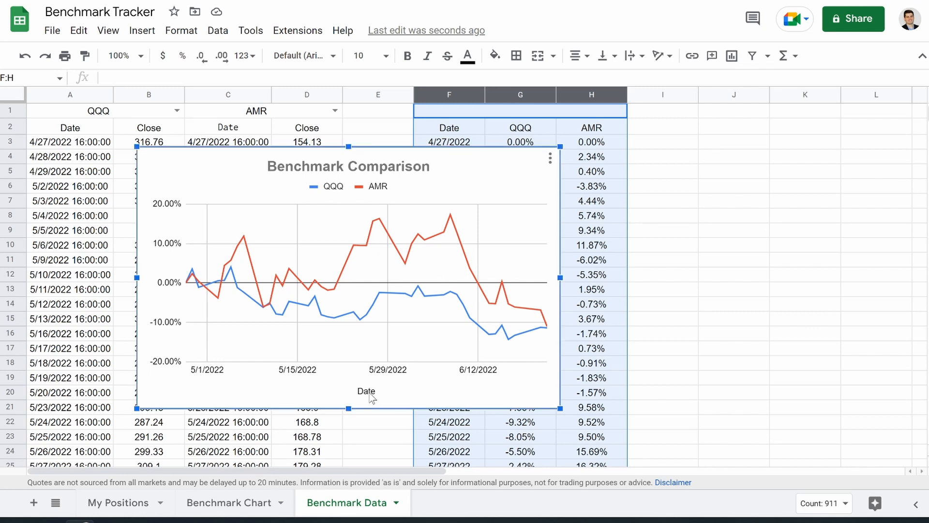
Remove the Date title from the chart's horizontal axis and close the chart editor.
double_click(368, 394)
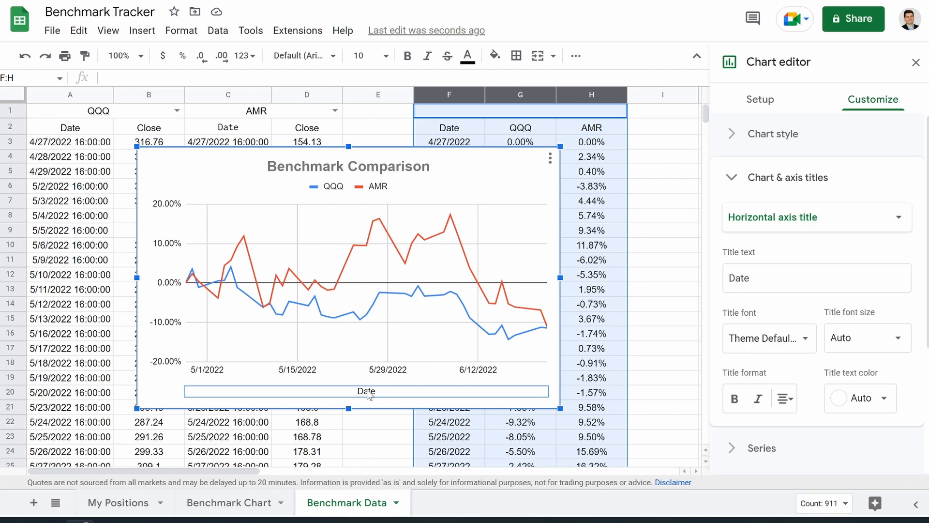
key(Delete)
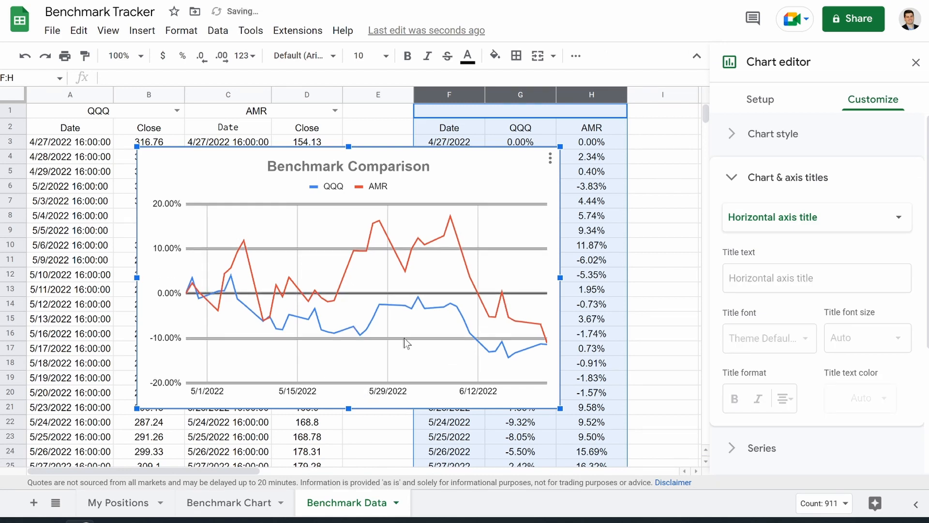
click(667, 174)
Enter the heading "Chart Data" in the merged cell F1:H1.
click(526, 114)
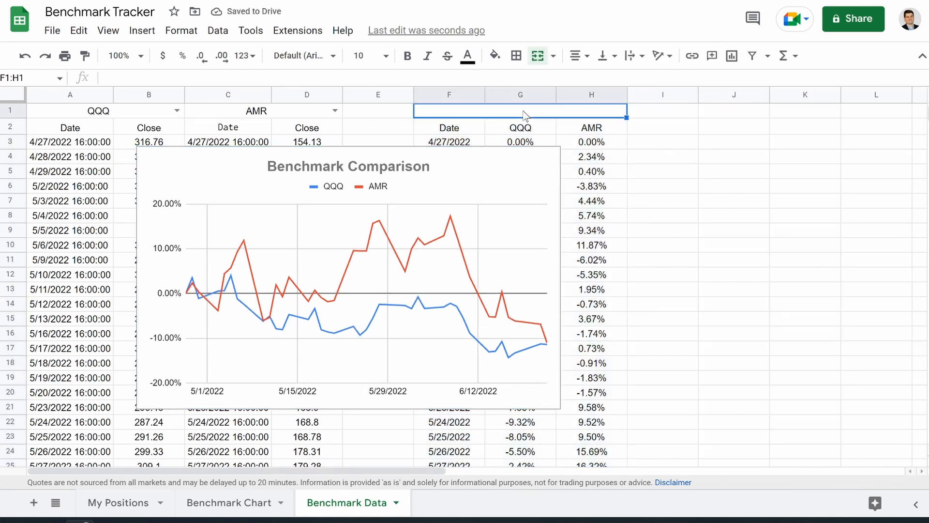
text(Chart Data)
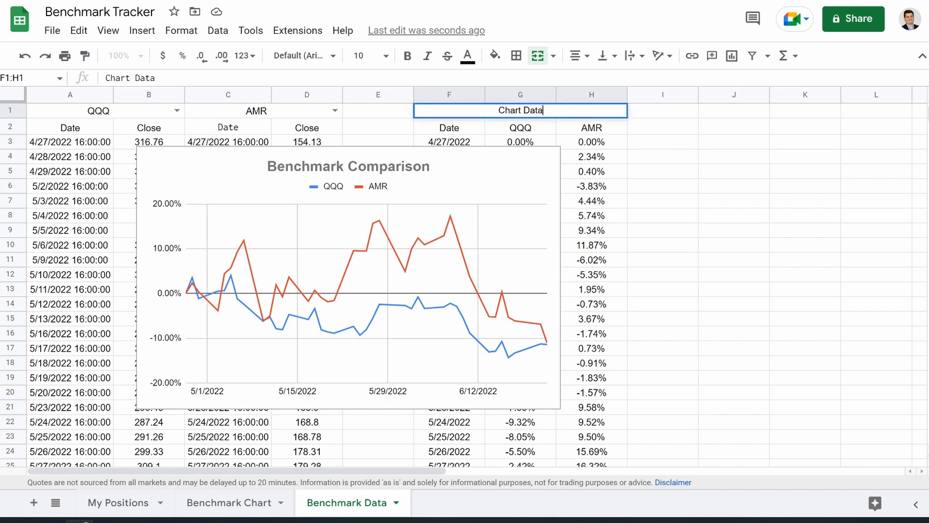
Set the benchmark dropdown in A1:B1 to SPY and the stock dropdown in C1:D1 to EGY.
key(Return)
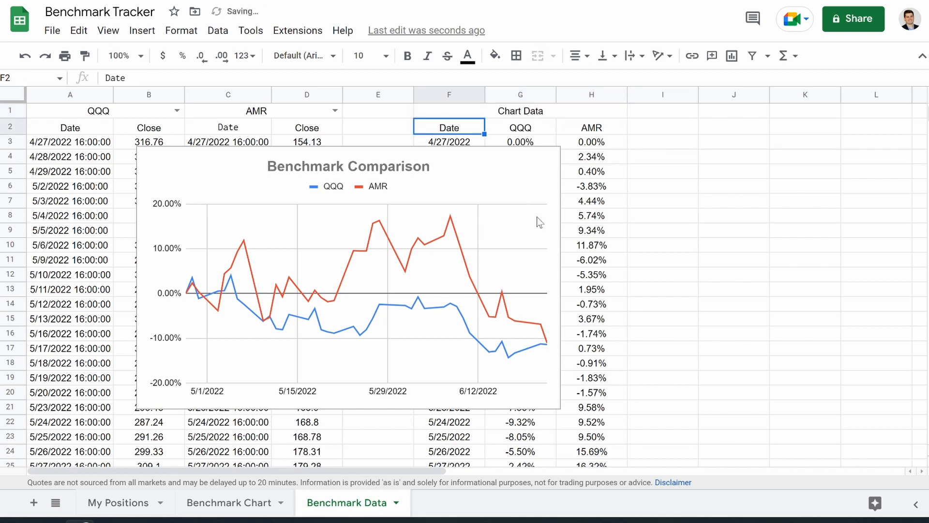
click(531, 113)
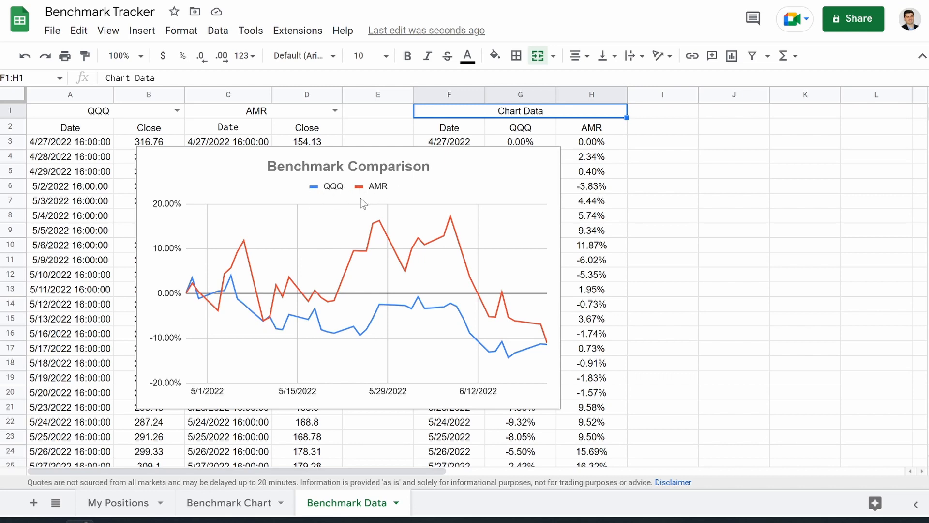
click(177, 111)
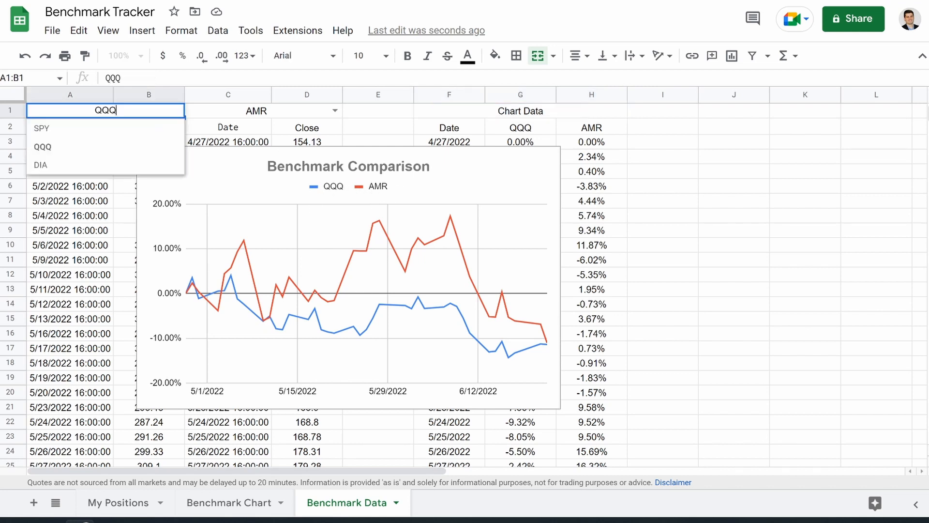
click(130, 136)
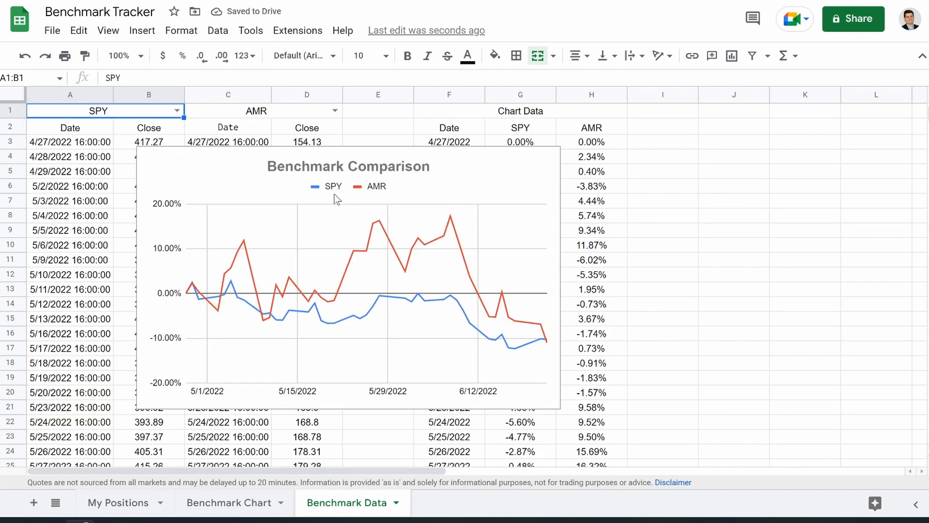
click(334, 110)
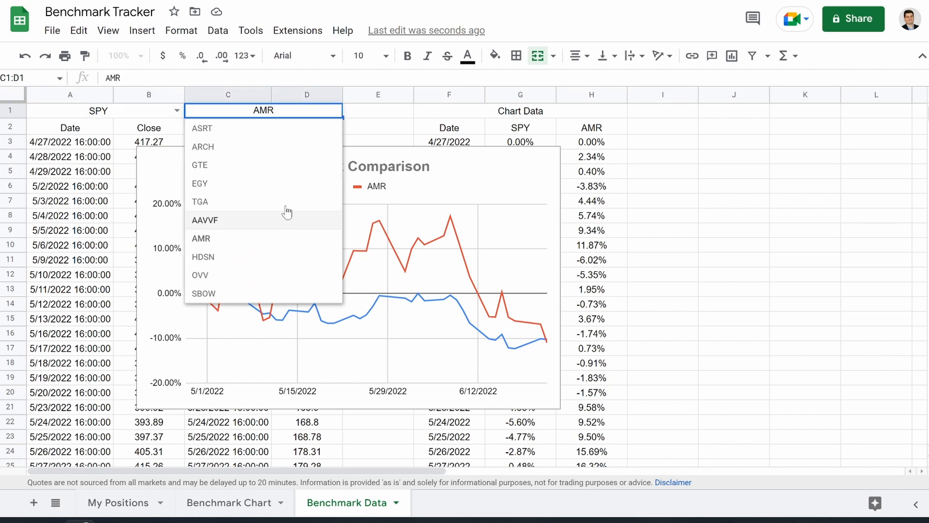
click(275, 185)
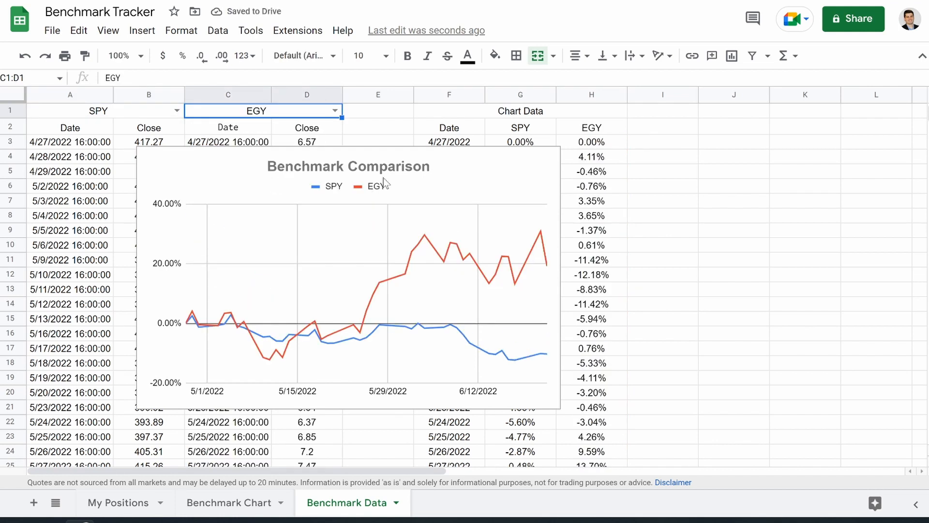
Copy the Benchmark Comparison chart to the Benchmark Chart sheet and place it at the sheet's upper-left corner, starting at cell A1.
click(498, 178)
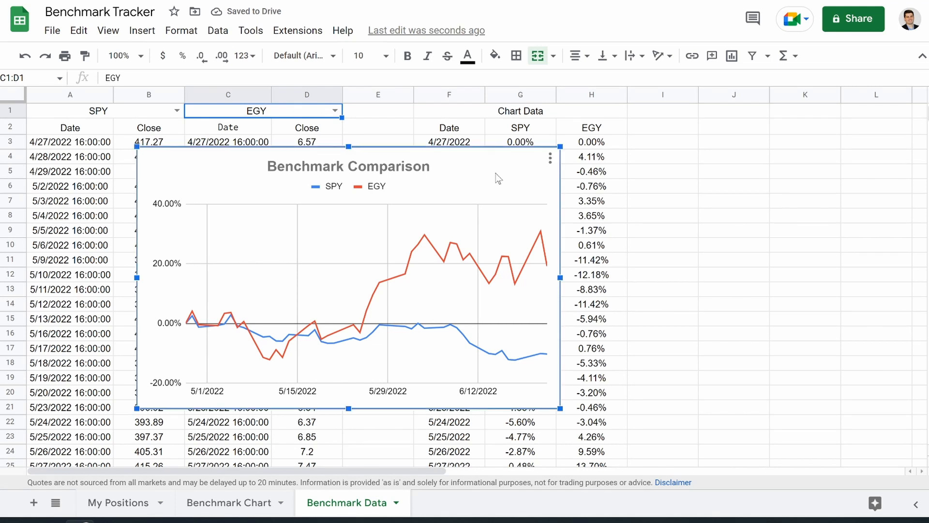
click(229, 503)
click(236, 338)
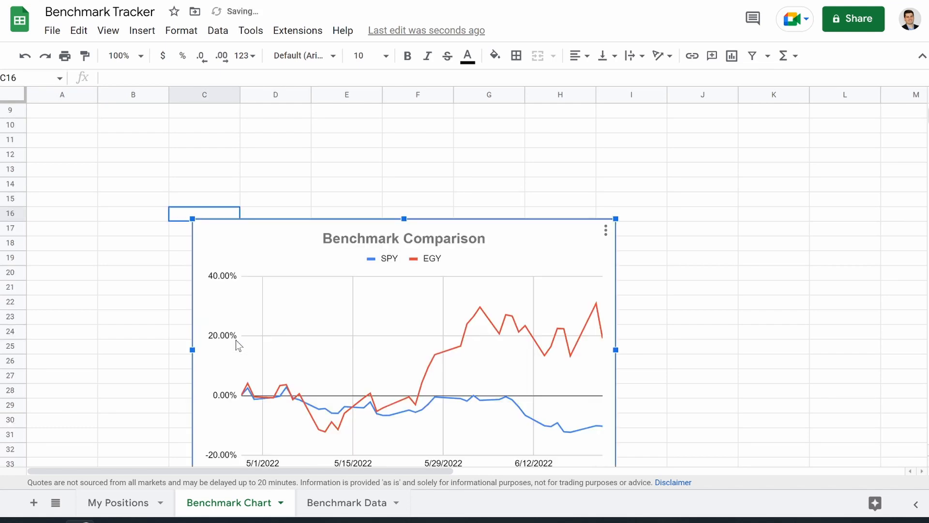
drag(359, 263, 245, 355)
scroll(245, 355, up, 3)
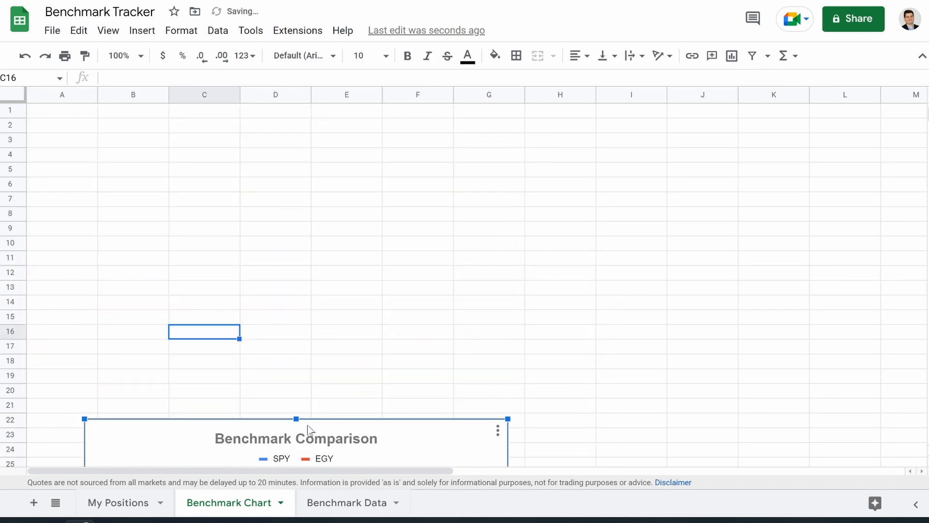
drag(392, 434, 336, 118)
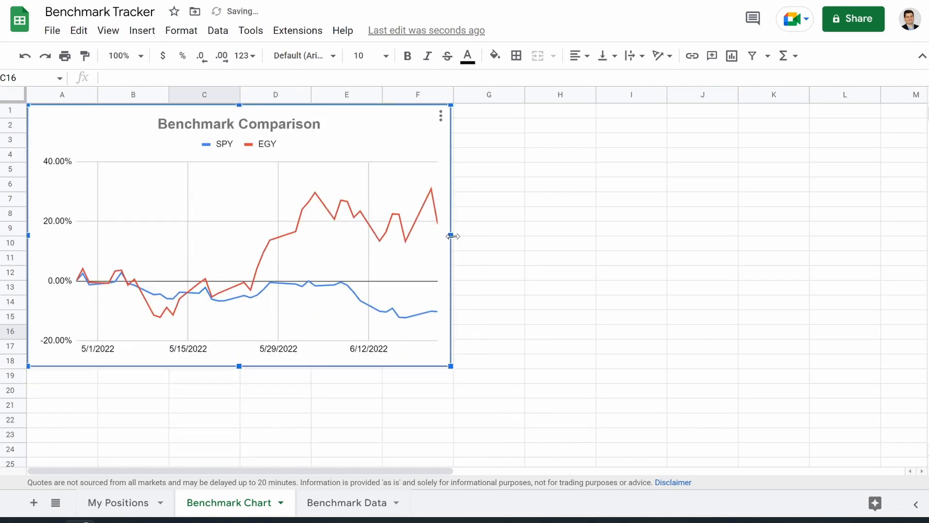
Enlarge the chart and position it to span from the middle of column A to column L, rows 1 to 24.
drag(488, 236, 894, 207)
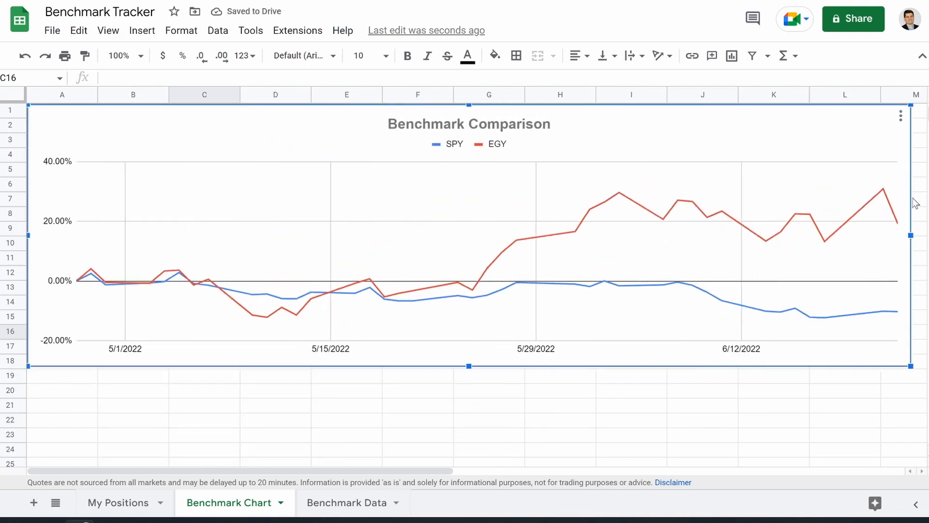
drag(469, 366, 472, 432)
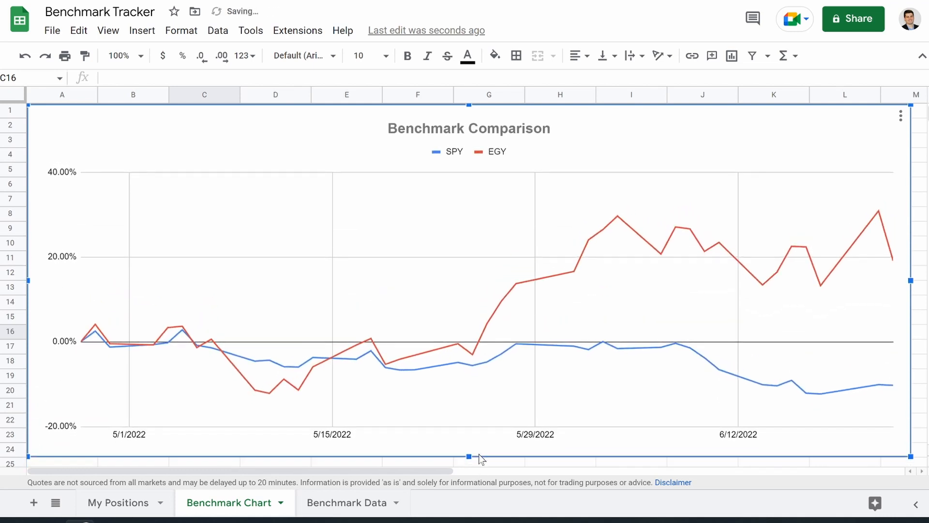
drag(910, 280, 809, 281)
drag(684, 311, 713, 313)
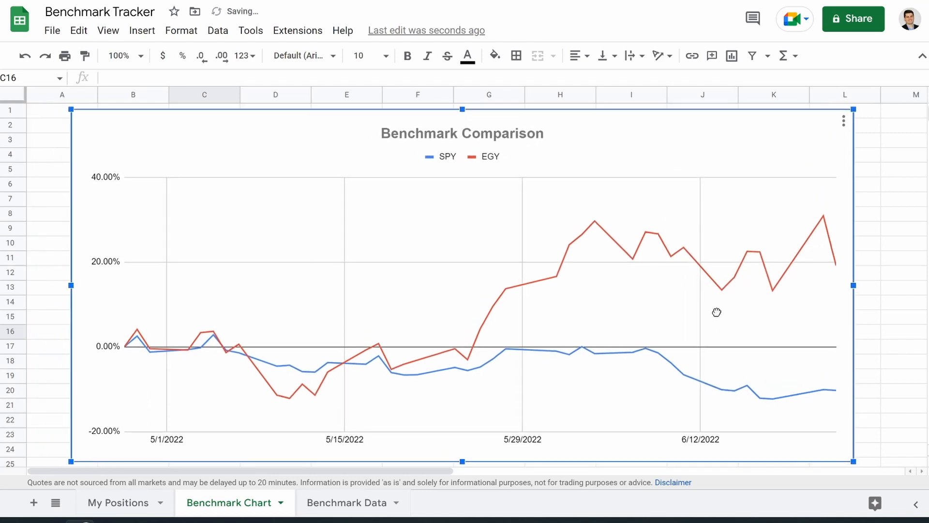
Hide the gridlines on the Benchmark Chart sheet.
click(34, 184)
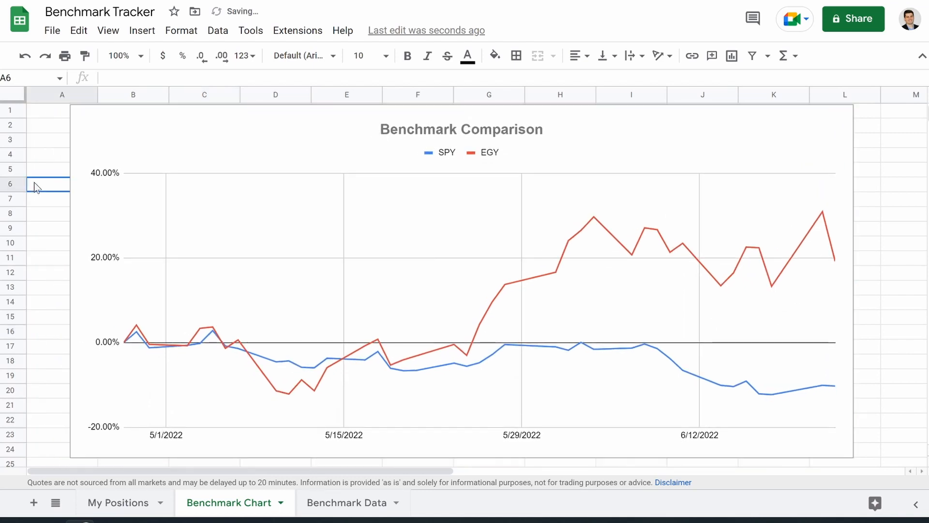
click(107, 30)
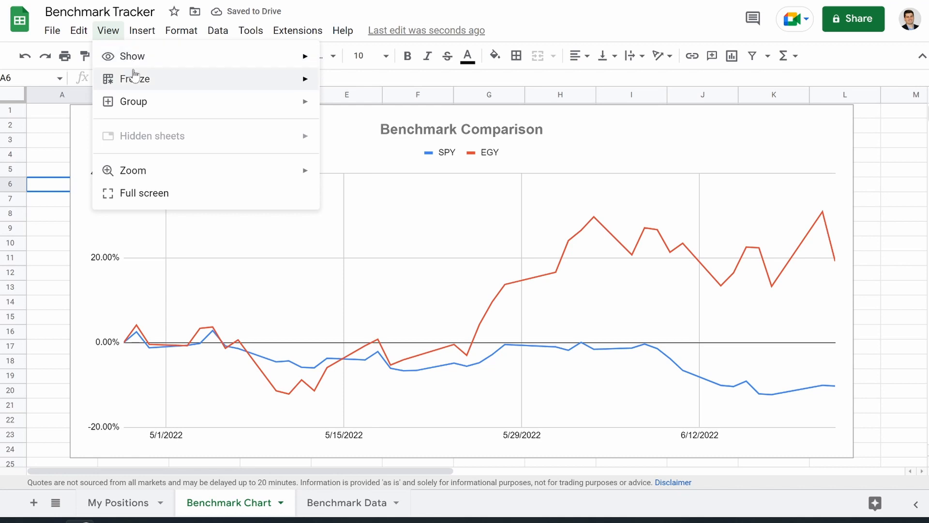
mouse_move(295, 68)
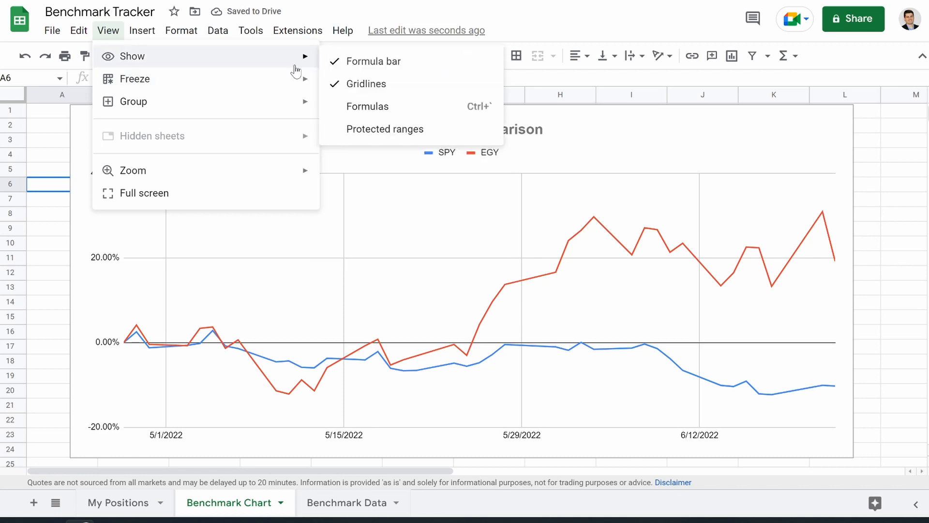
click(375, 84)
Set the chart's border color to white, close the chart editor, and select cell B43 below the chart.
click(235, 153)
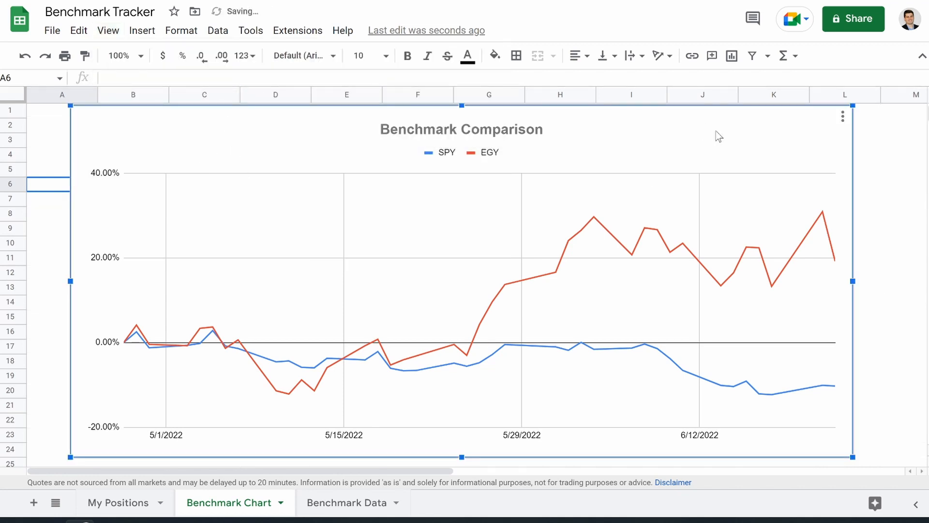
double_click(716, 137)
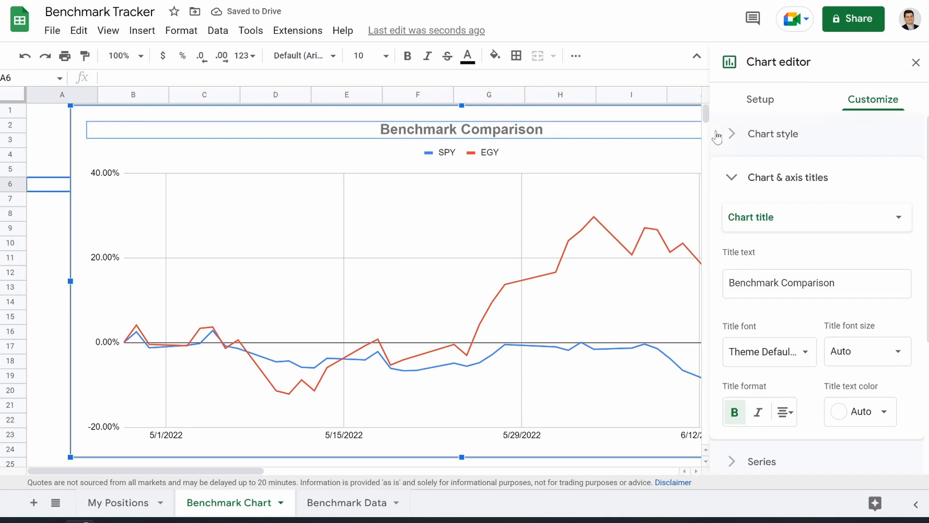
click(762, 104)
click(873, 100)
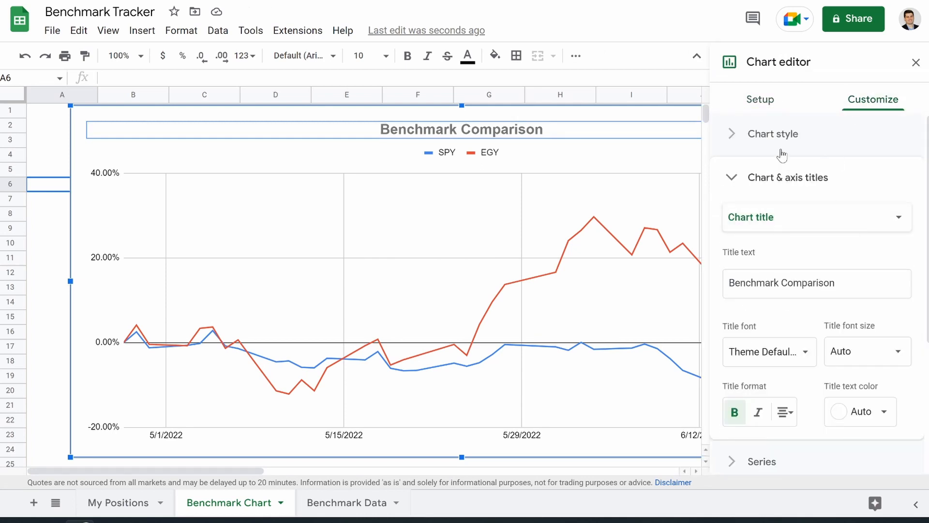
click(753, 137)
click(755, 252)
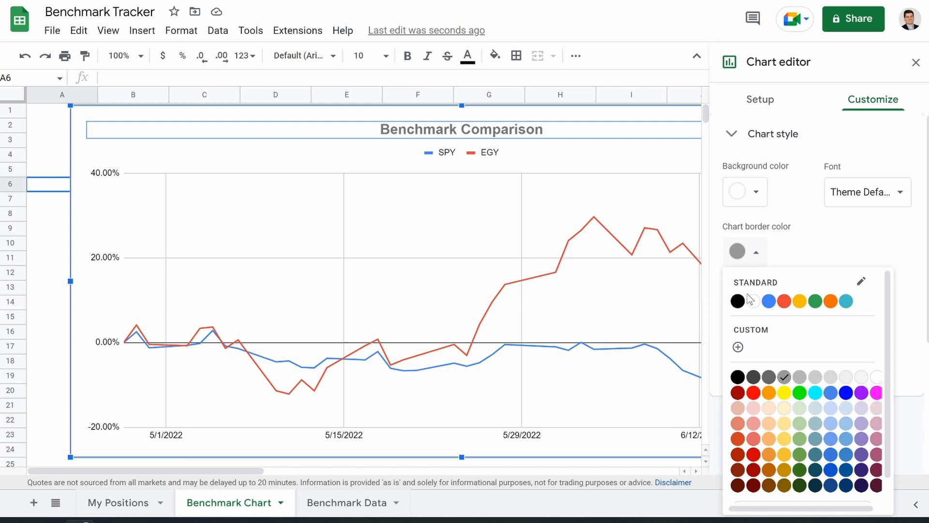
click(752, 301)
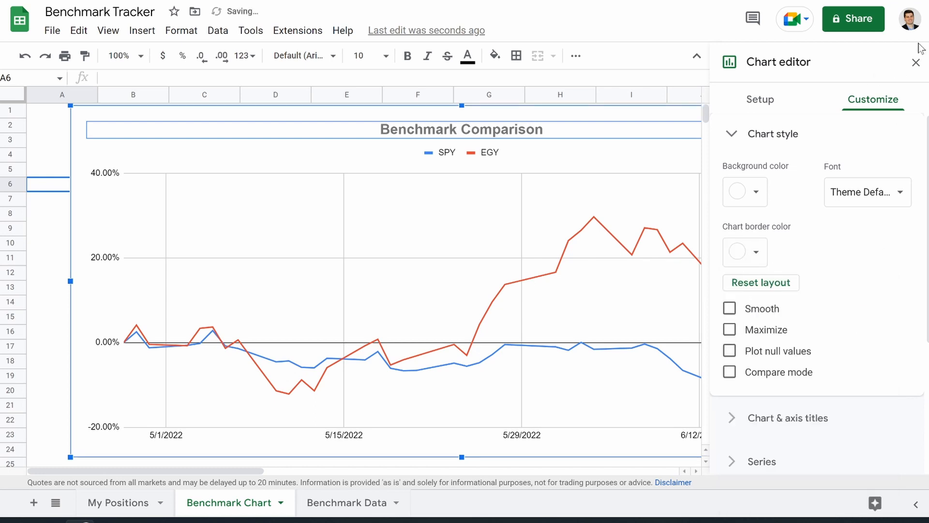
click(916, 63)
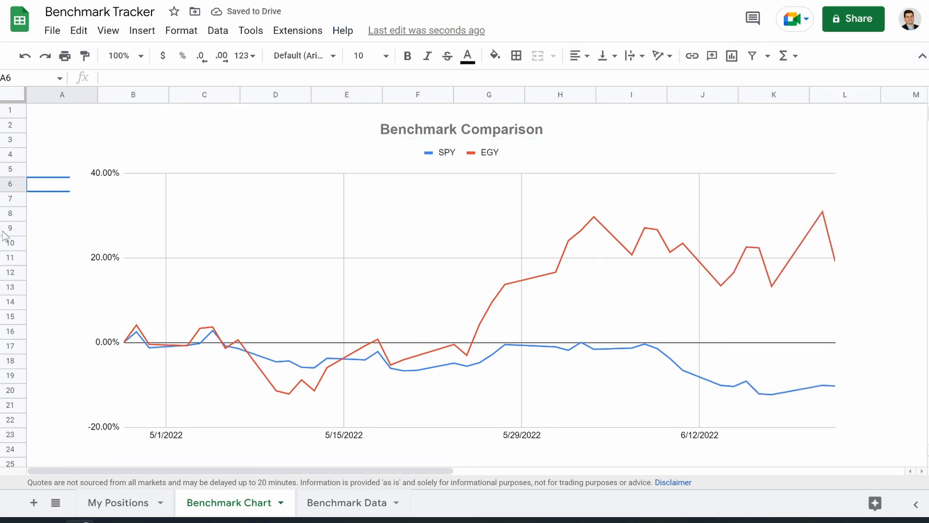
scroll(69, 301, down, 8)
click(164, 382)
scroll(164, 381, up, 8)
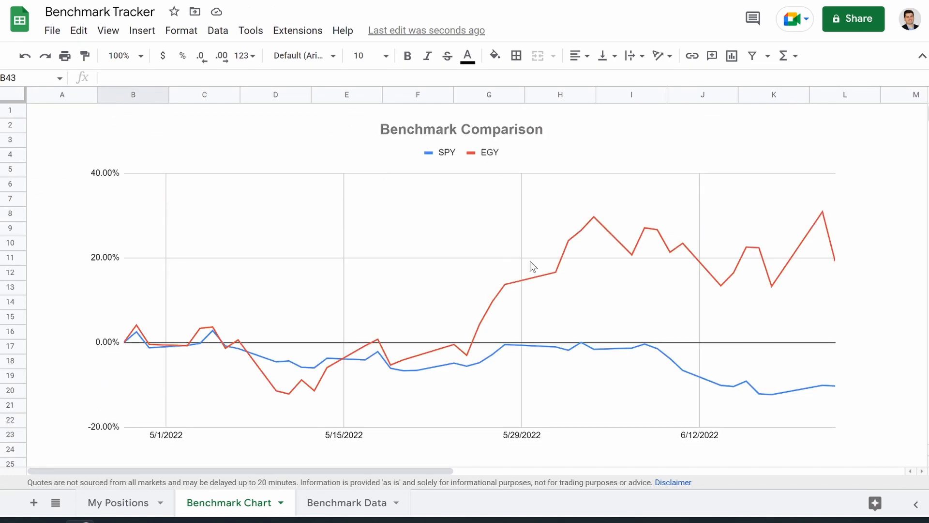
Format the EGY series line with the standard orange color and a 4px thickness.
click(541, 278)
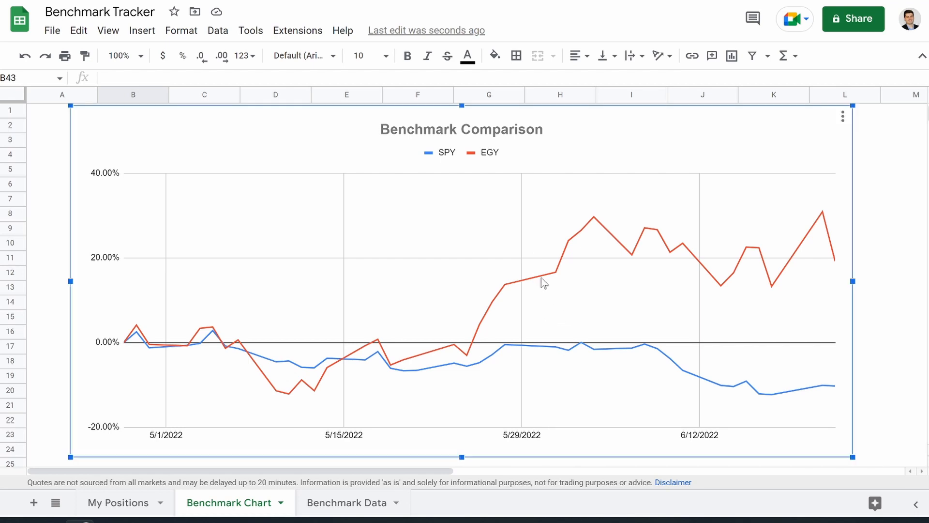
double_click(535, 278)
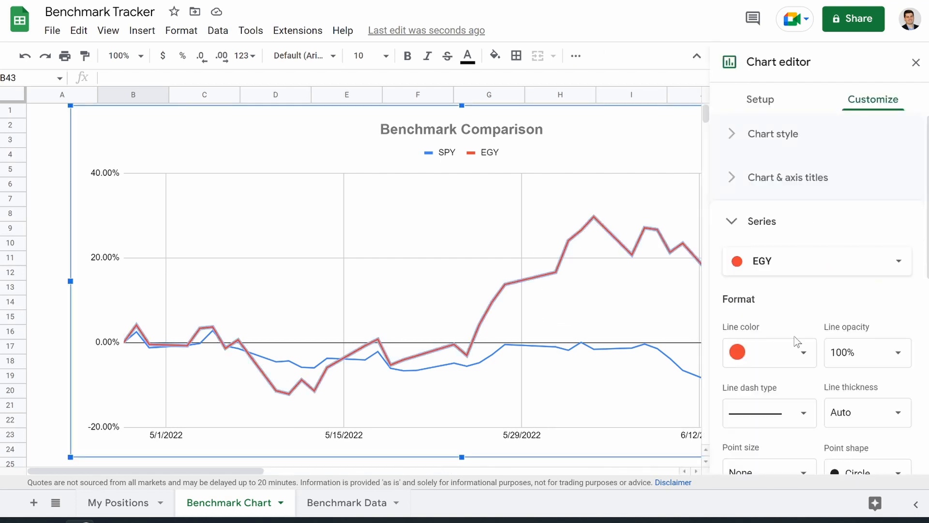
click(780, 356)
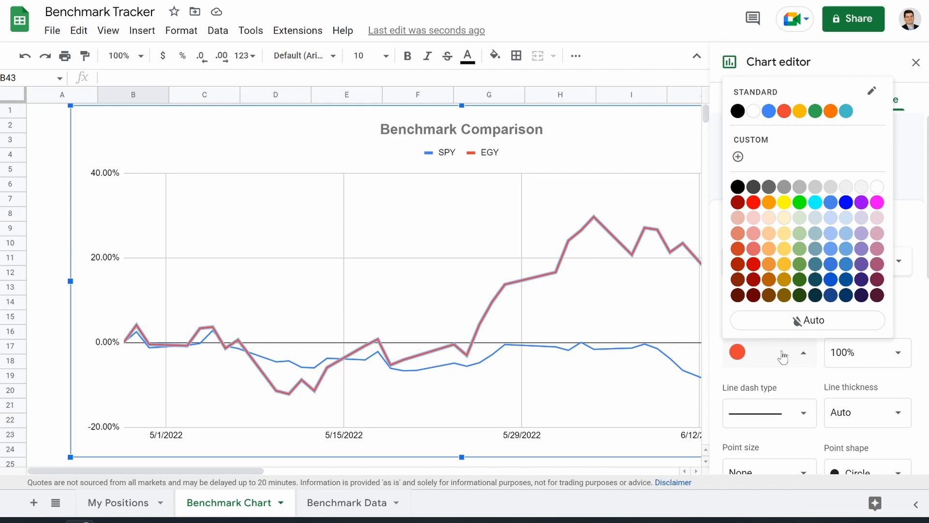
click(769, 203)
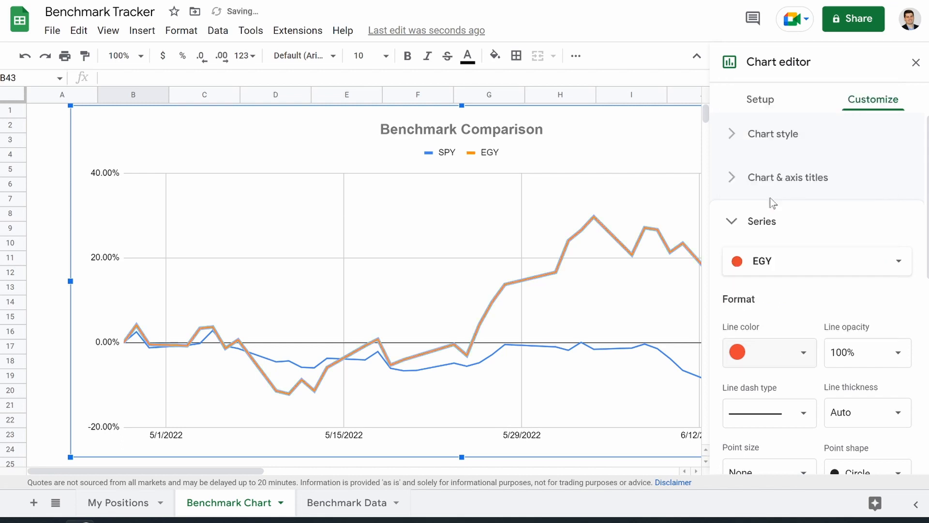
click(791, 354)
click(830, 112)
click(864, 411)
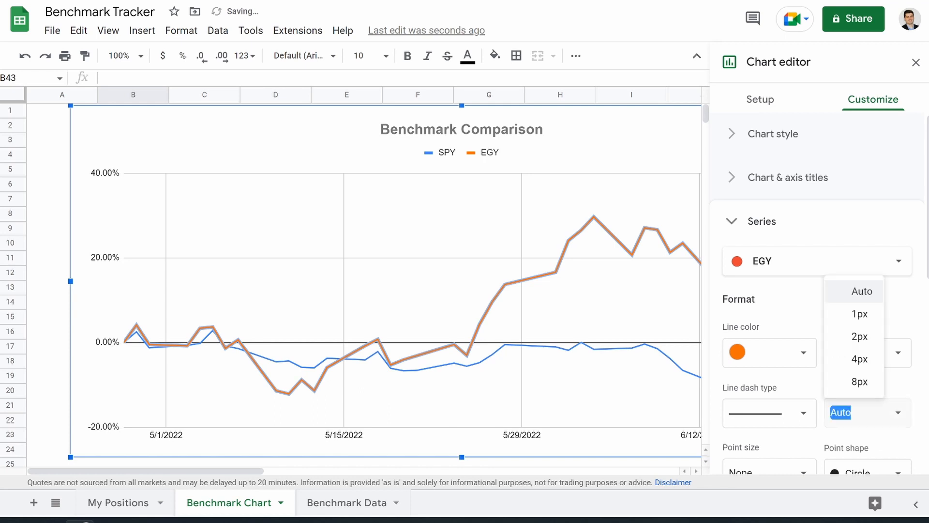
click(859, 359)
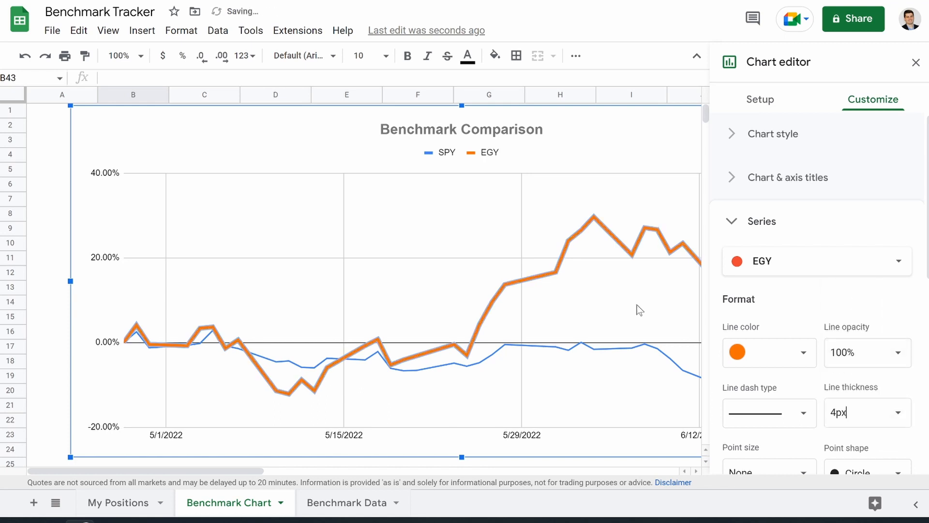
Format the SPY series line with the standard green color and a 4px thickness, then close the chart editor.
click(587, 350)
click(795, 267)
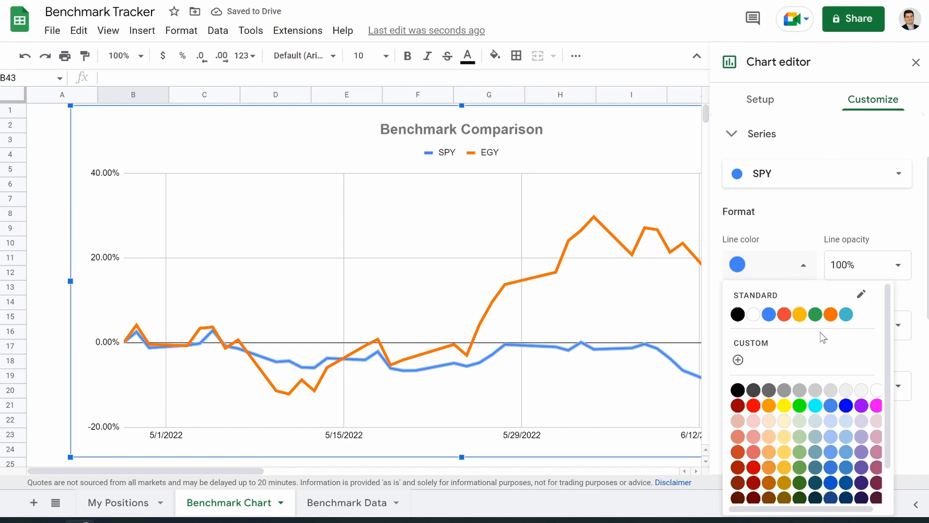
click(816, 315)
click(856, 325)
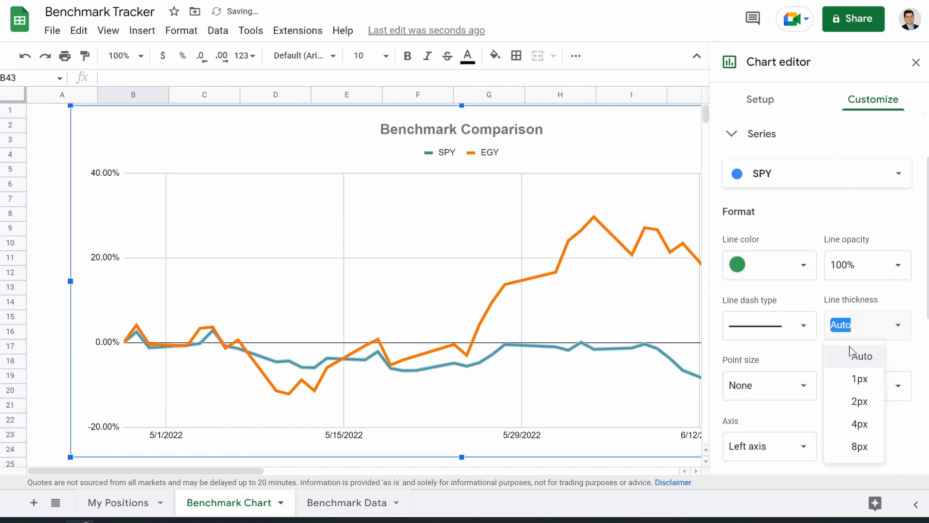
click(862, 424)
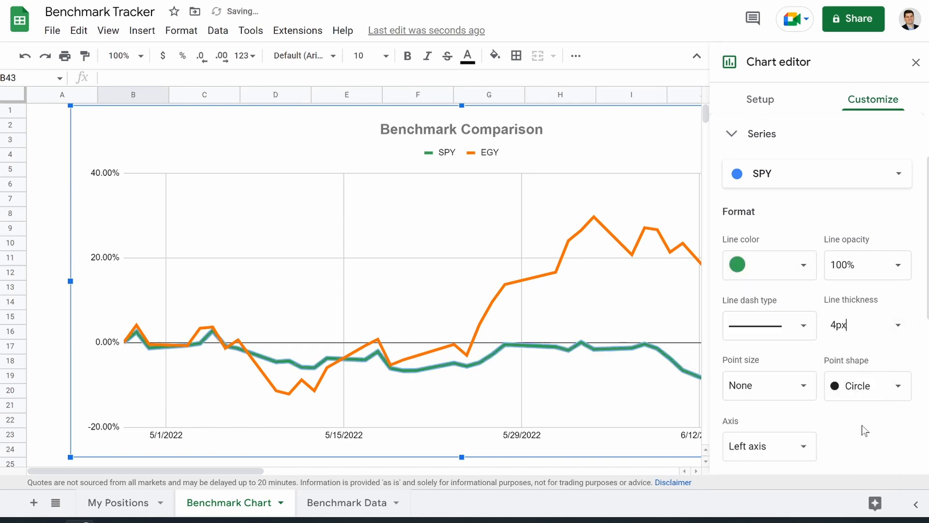
click(915, 62)
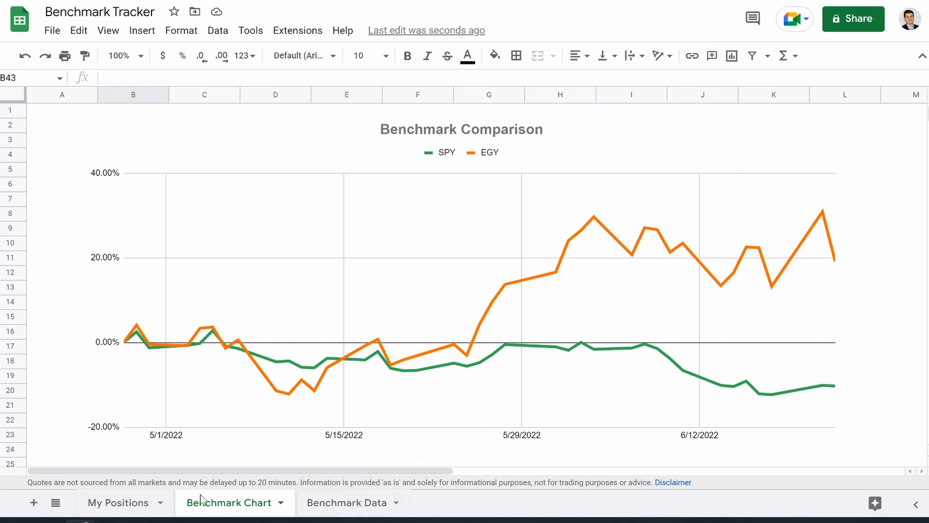
Delete the original Benchmark Comparison chart from the Benchmark Data sheet.
click(331, 506)
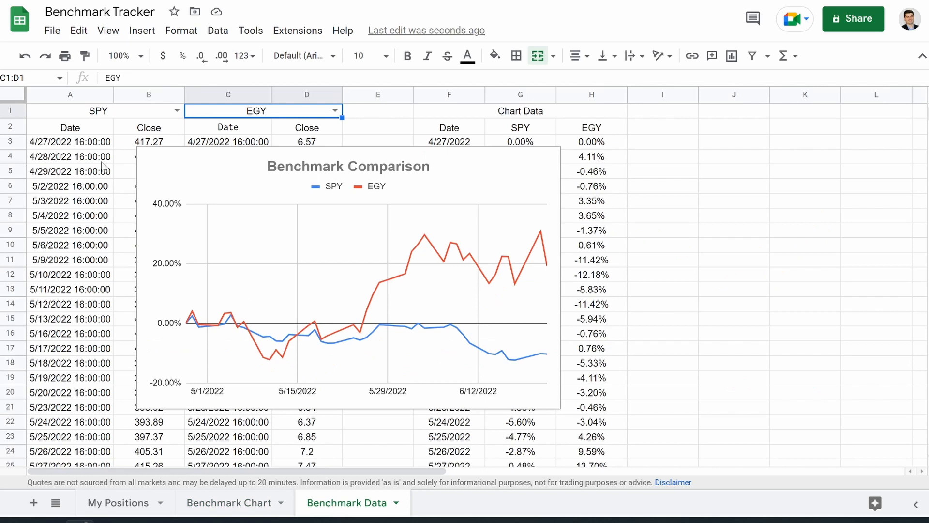
click(366, 238)
key(Delete)
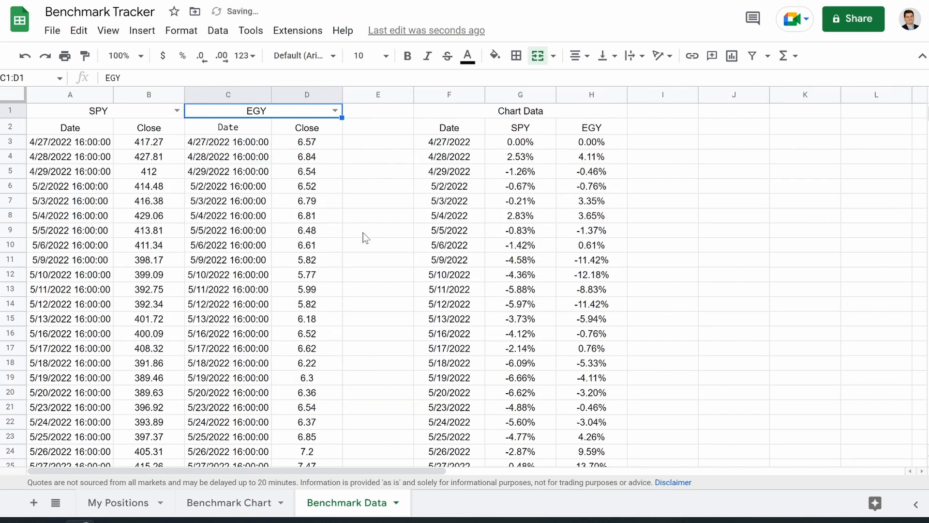
Fill the benchmark's Date and Close columns A:B on the Benchmark Data sheet with light green.
click(404, 216)
drag(83, 94, 145, 95)
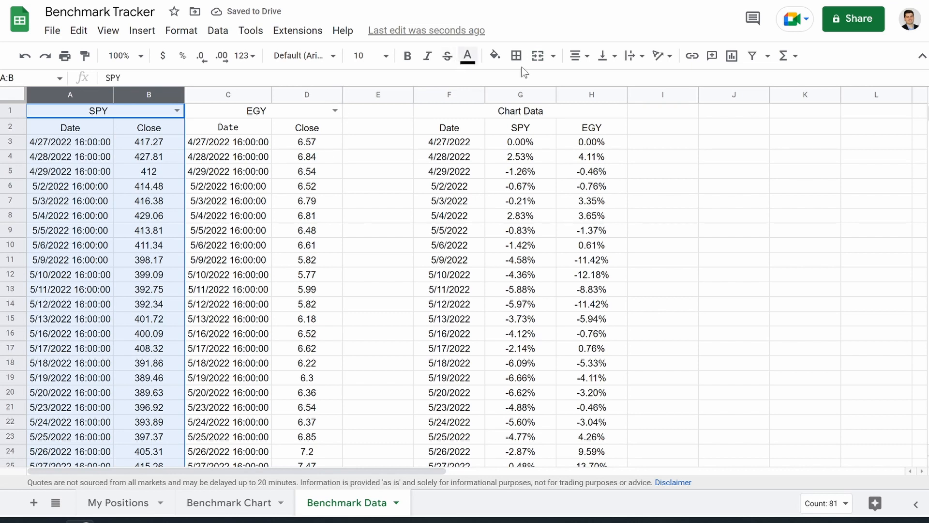
click(494, 55)
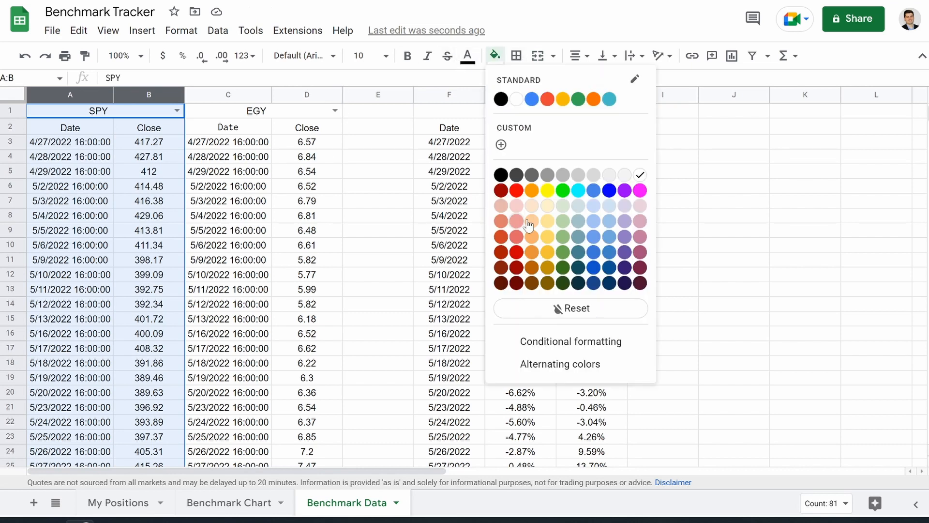
click(563, 205)
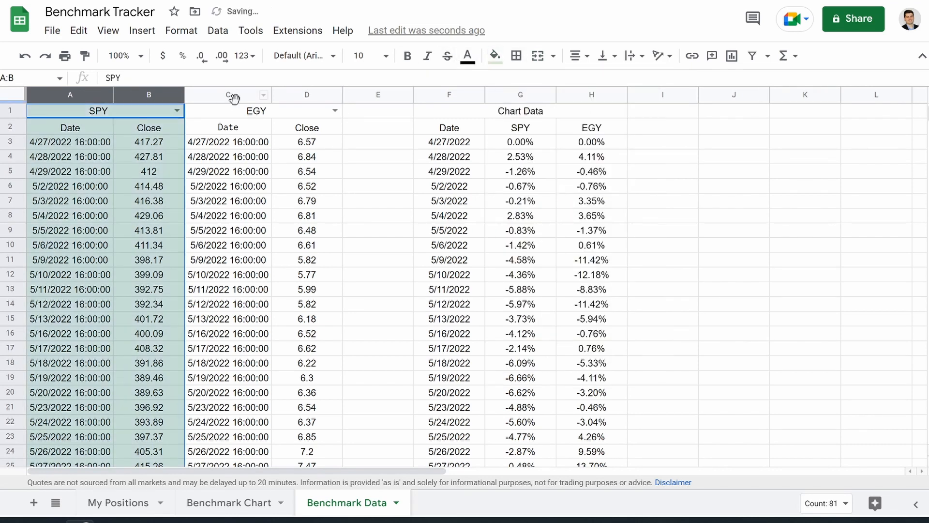
Fill the EGY stock's Date and Close columns C:D with light orange.
drag(233, 96, 293, 116)
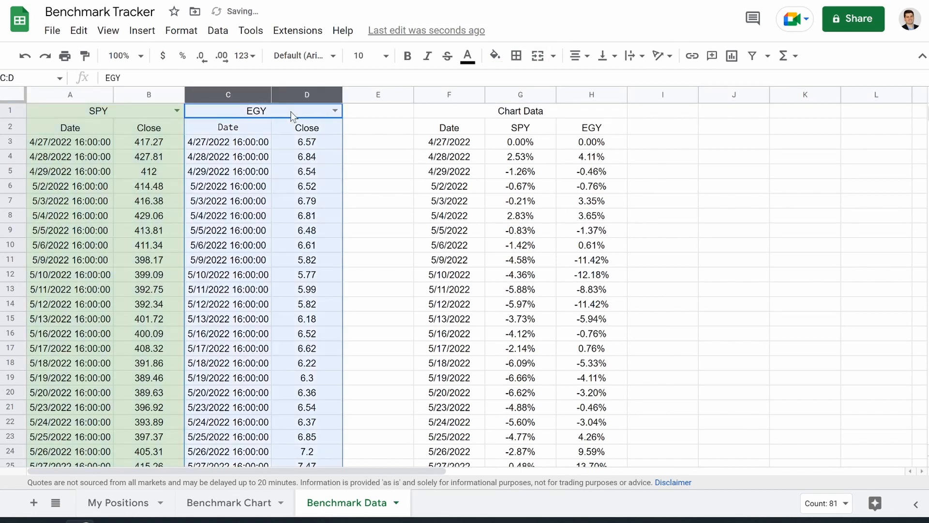
click(495, 56)
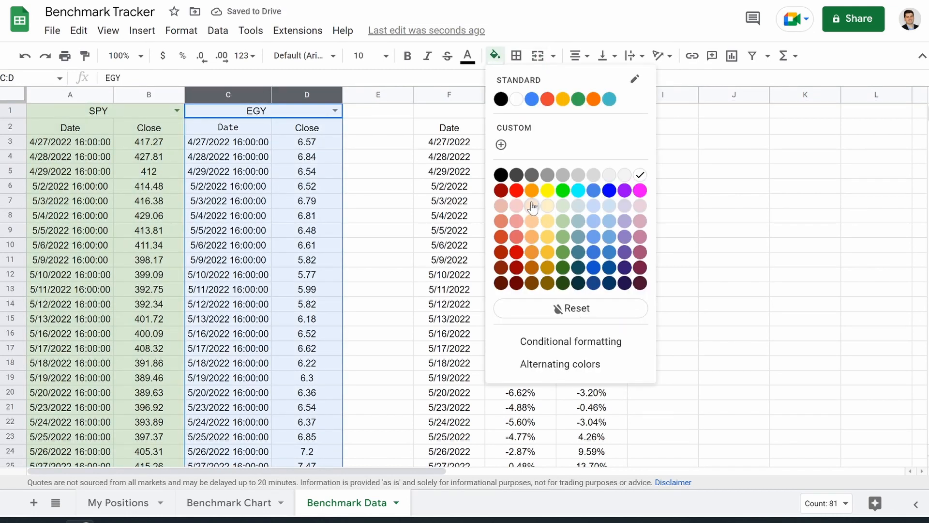
click(535, 208)
Fill the Chart Data columns F:H with light gray and deselect them.
drag(455, 100, 576, 99)
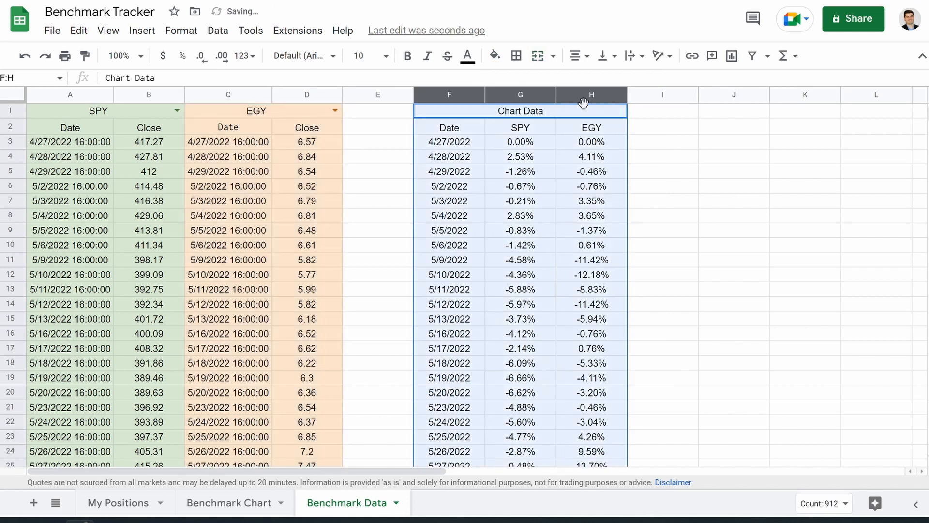
click(495, 56)
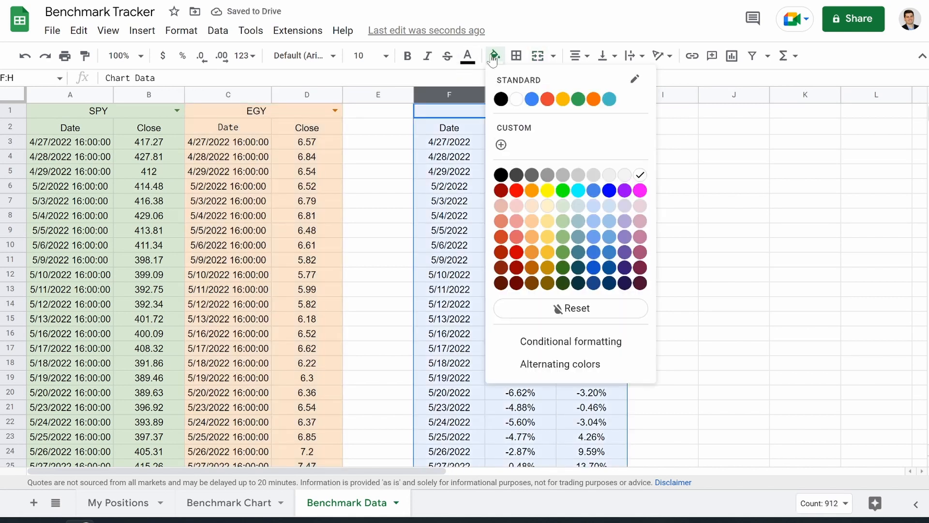
click(594, 175)
click(663, 245)
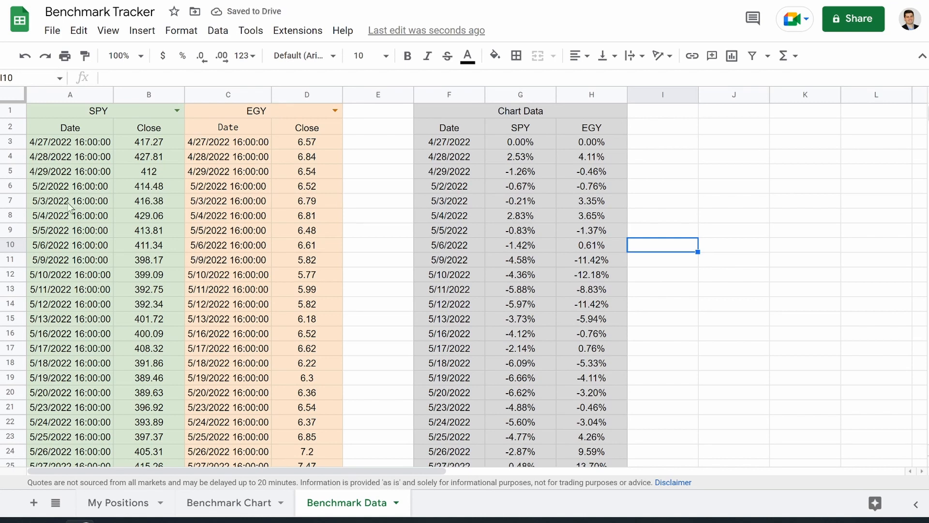
Review the My Positions and Benchmark Chart sheets and return to Benchmark Data.
click(110, 503)
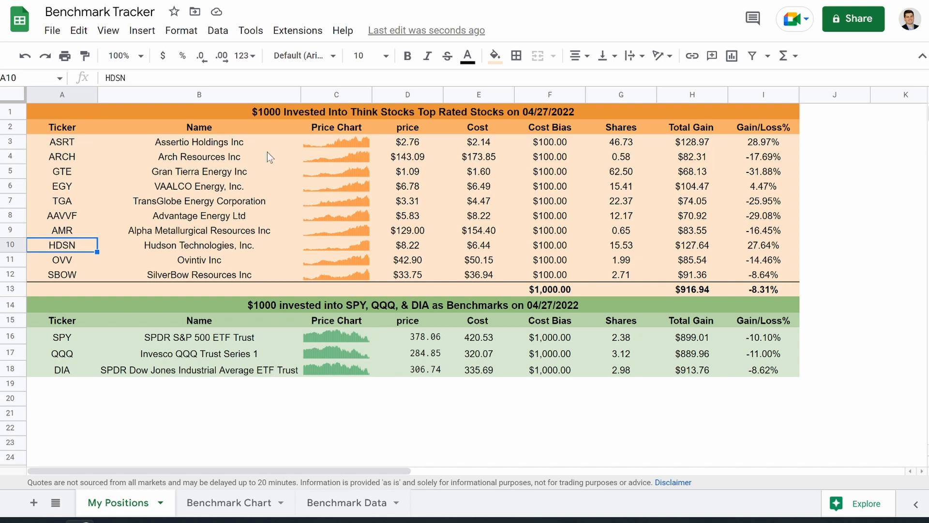
click(222, 502)
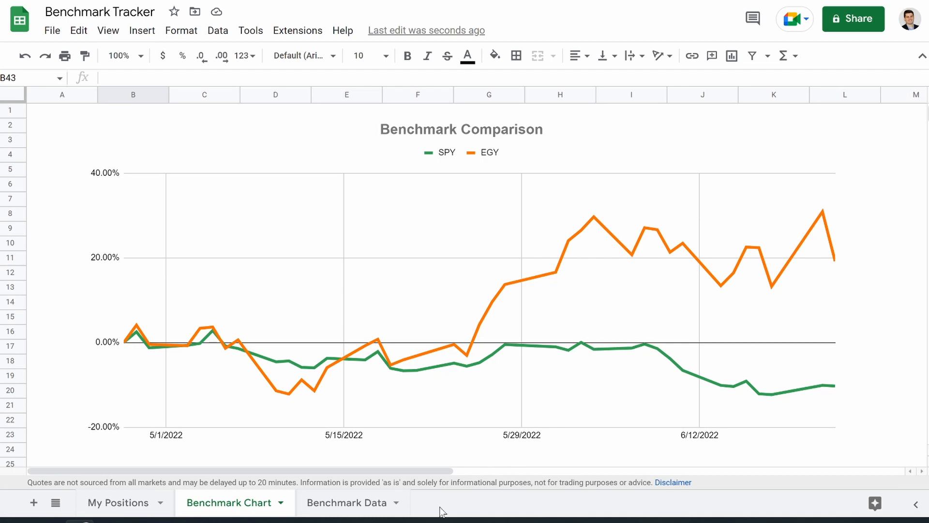
click(358, 502)
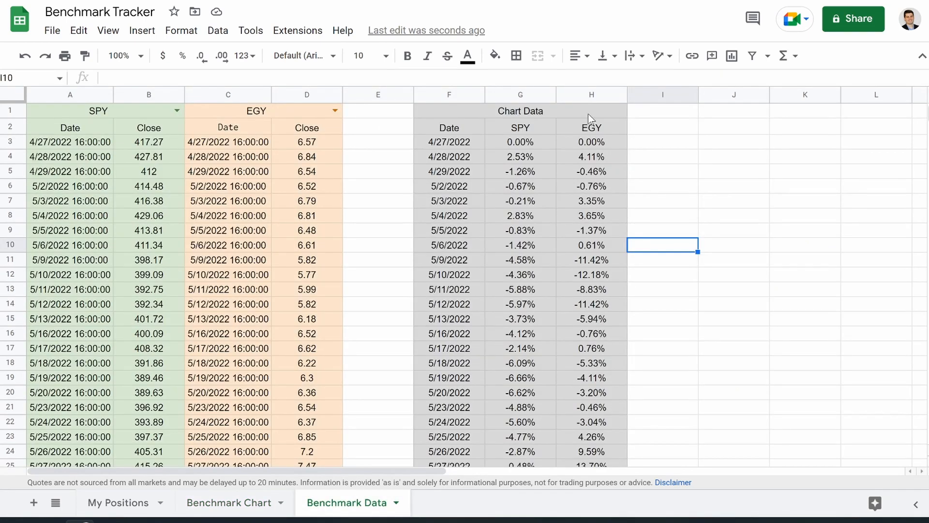
Choose SBOW as the compared stock and DIA as the benchmark, and check the Benchmark Chart and My Positions sheets.
click(329, 114)
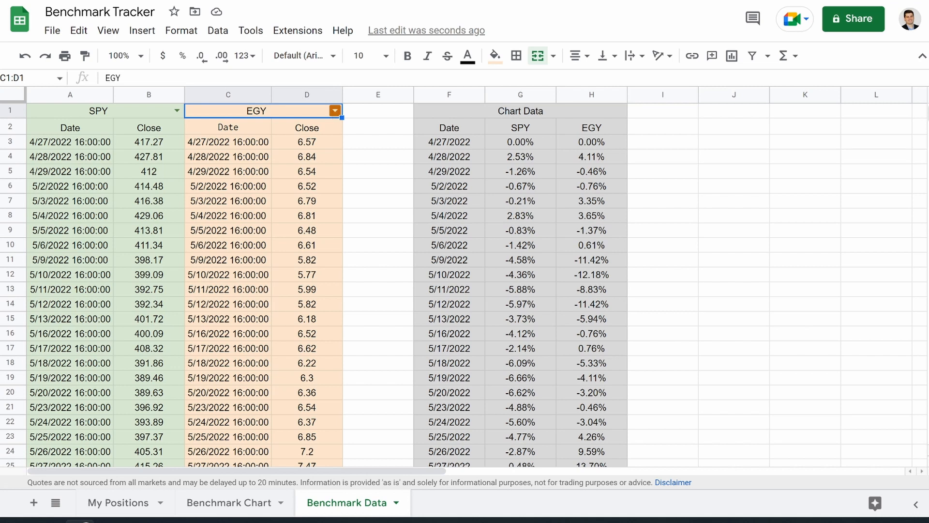
click(334, 111)
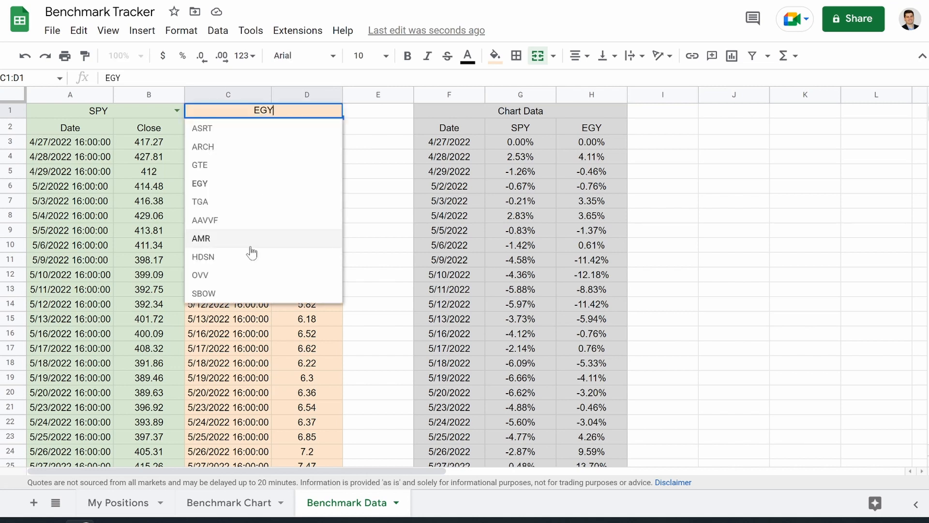
click(242, 293)
click(177, 111)
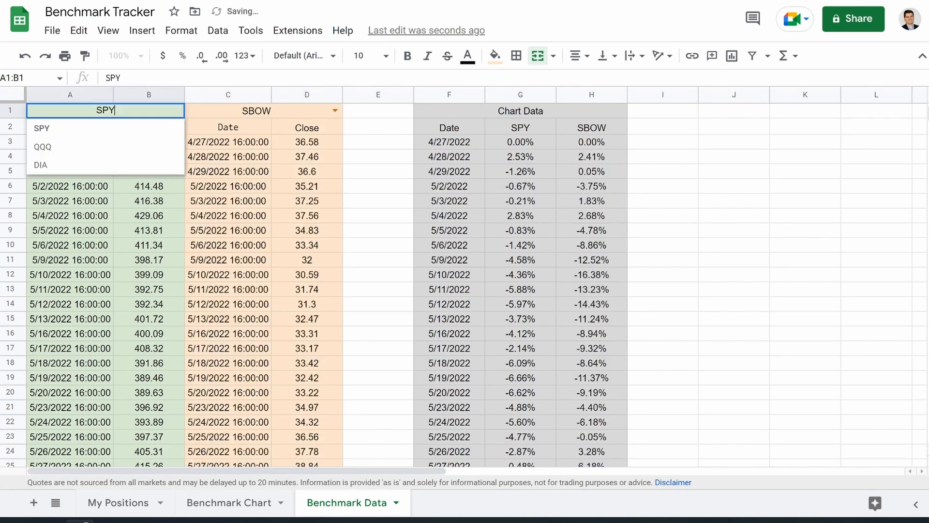
click(81, 165)
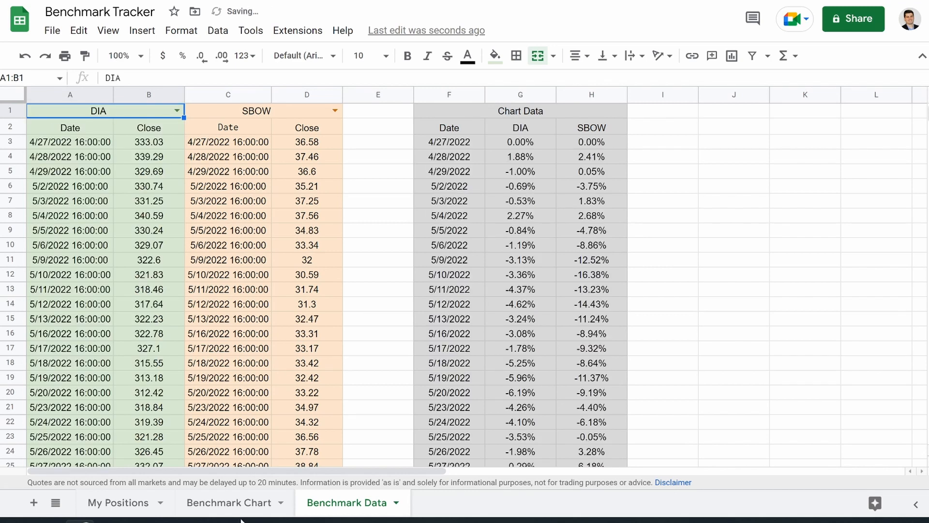
click(229, 502)
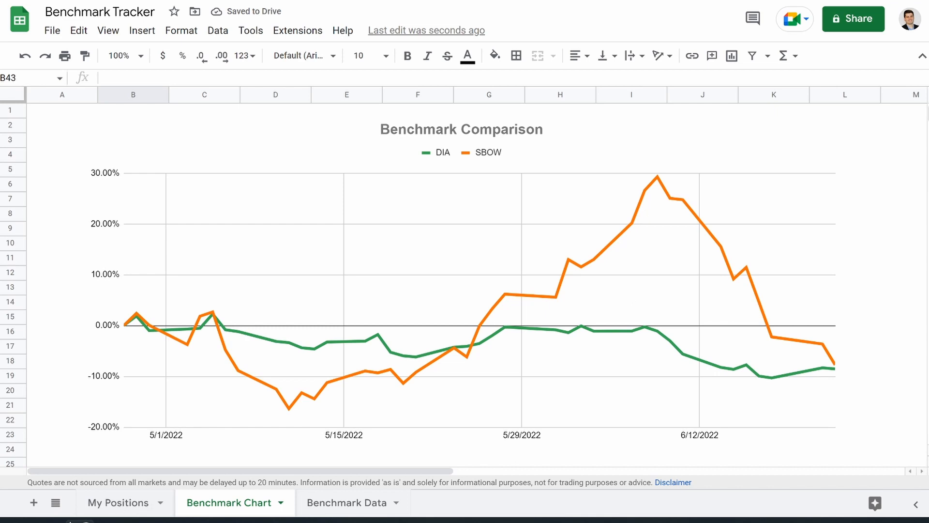
click(118, 502)
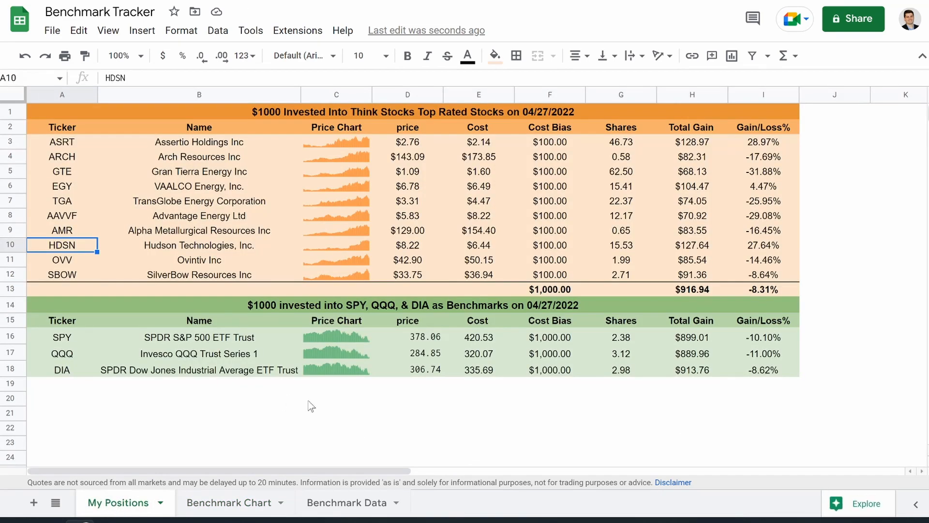